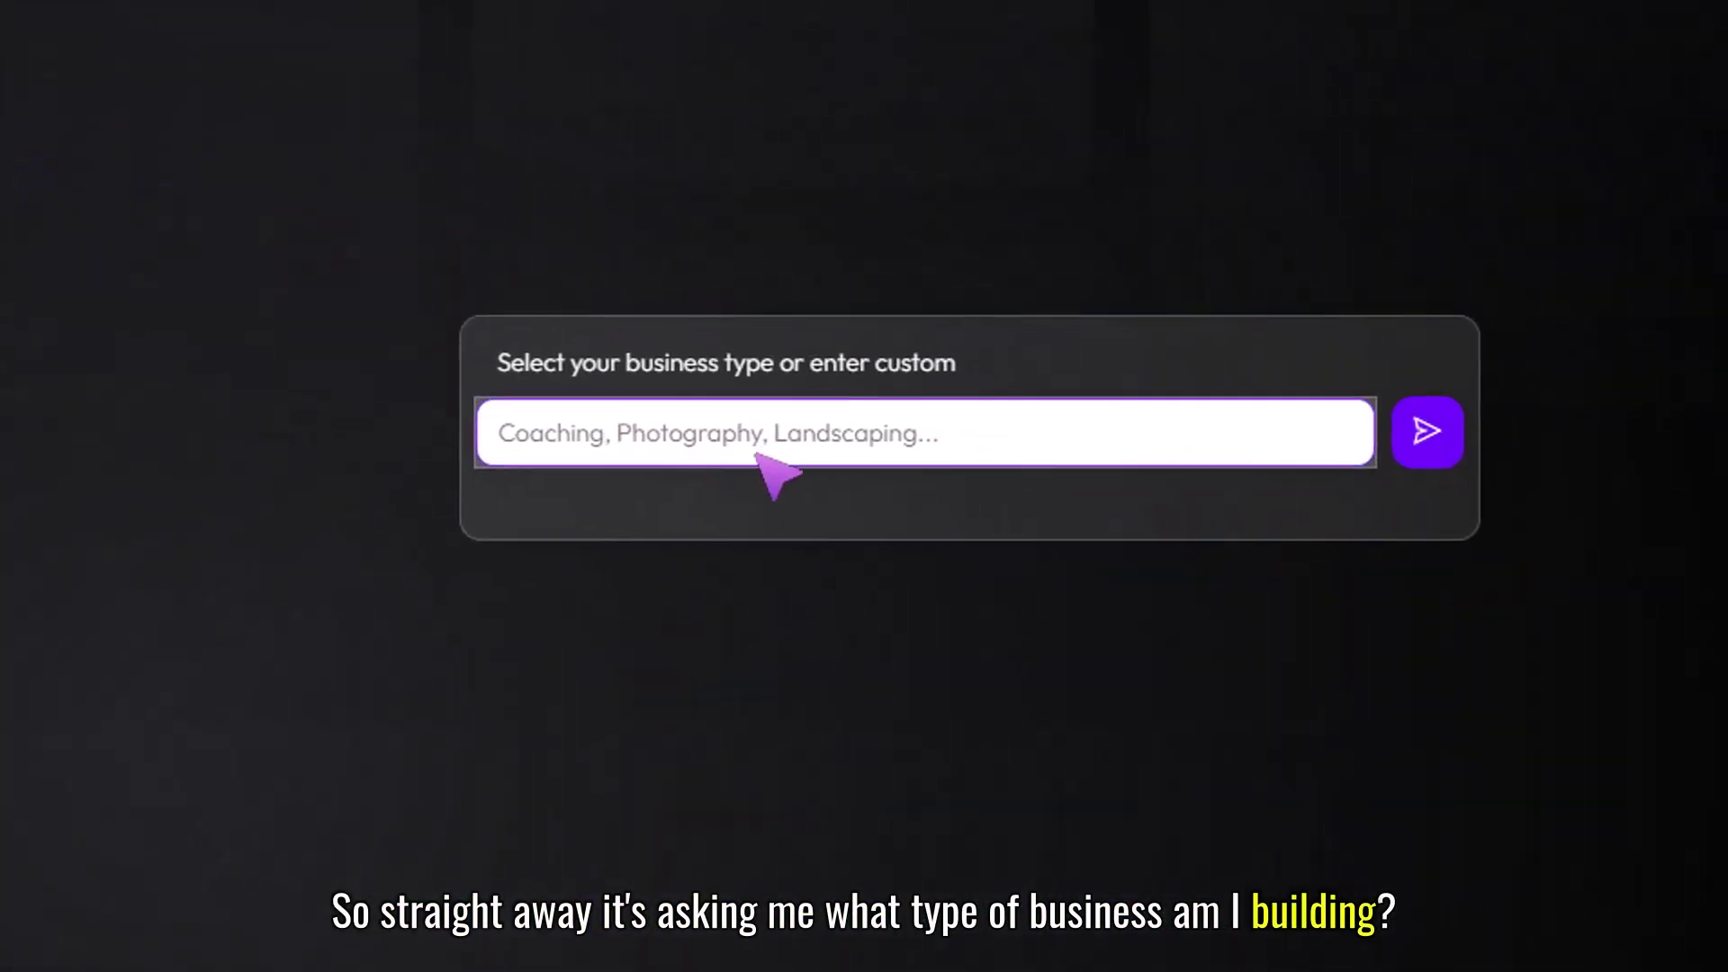
# - Paste 'Barber shop' into the business-type field and choose the Barber Shop suggestion
pyautogui.click(792, 450)
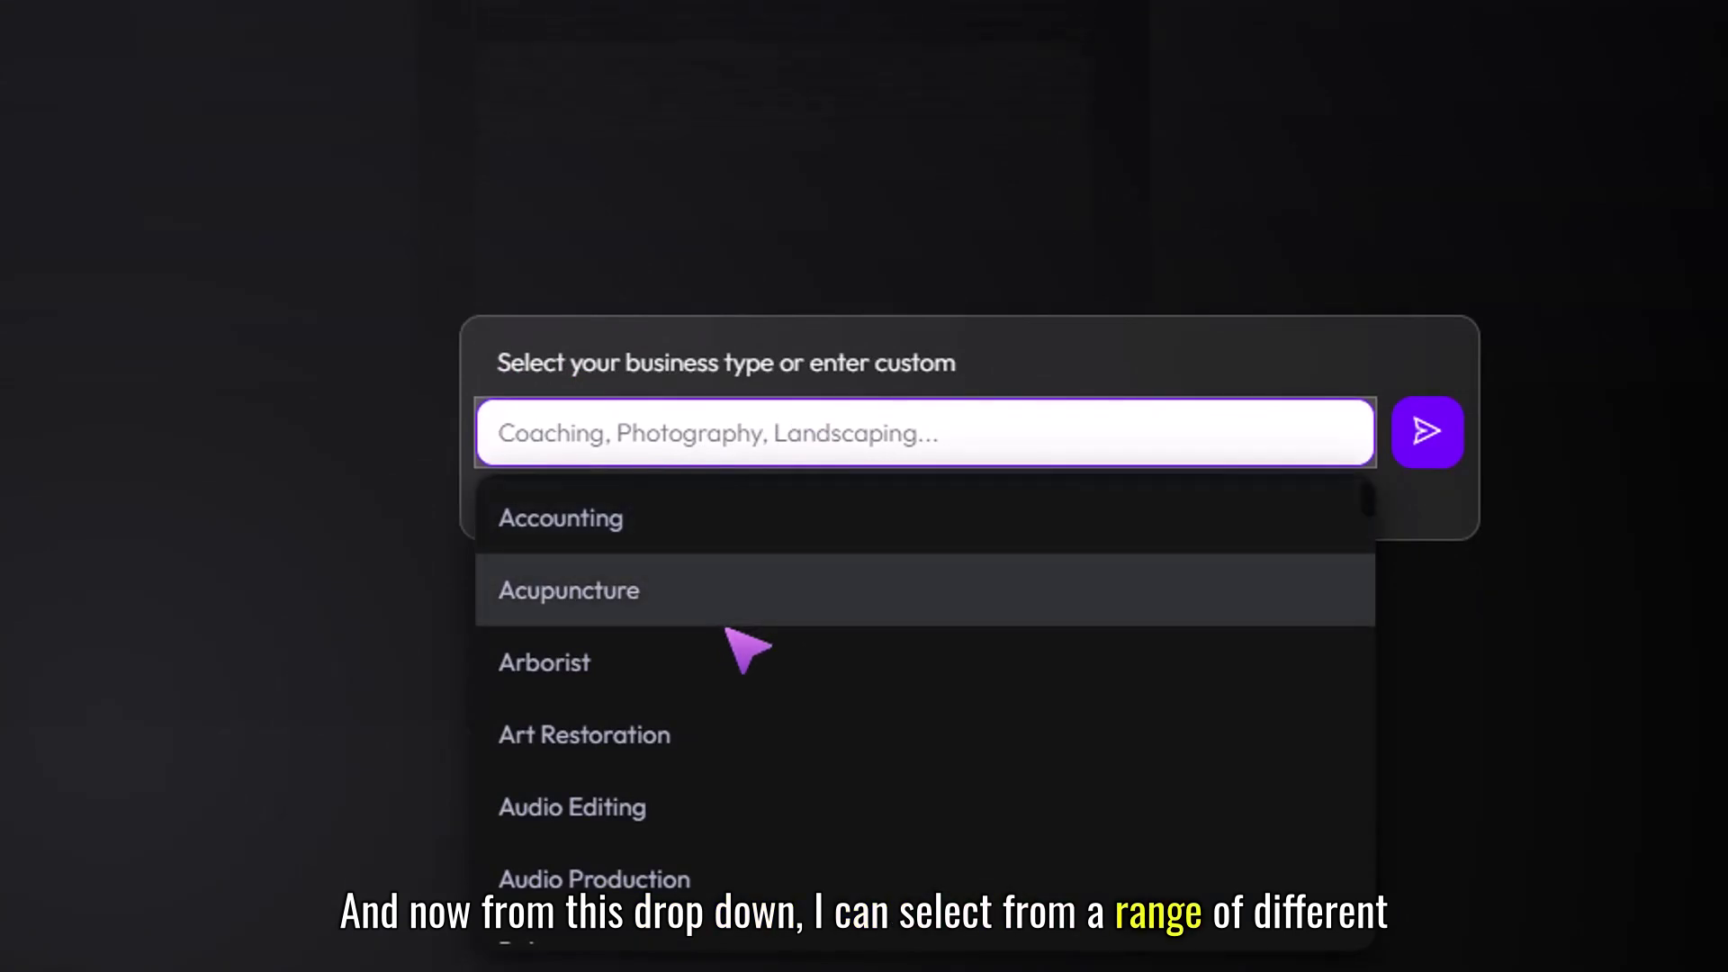
pyautogui.scroll(-4, 733, 636)
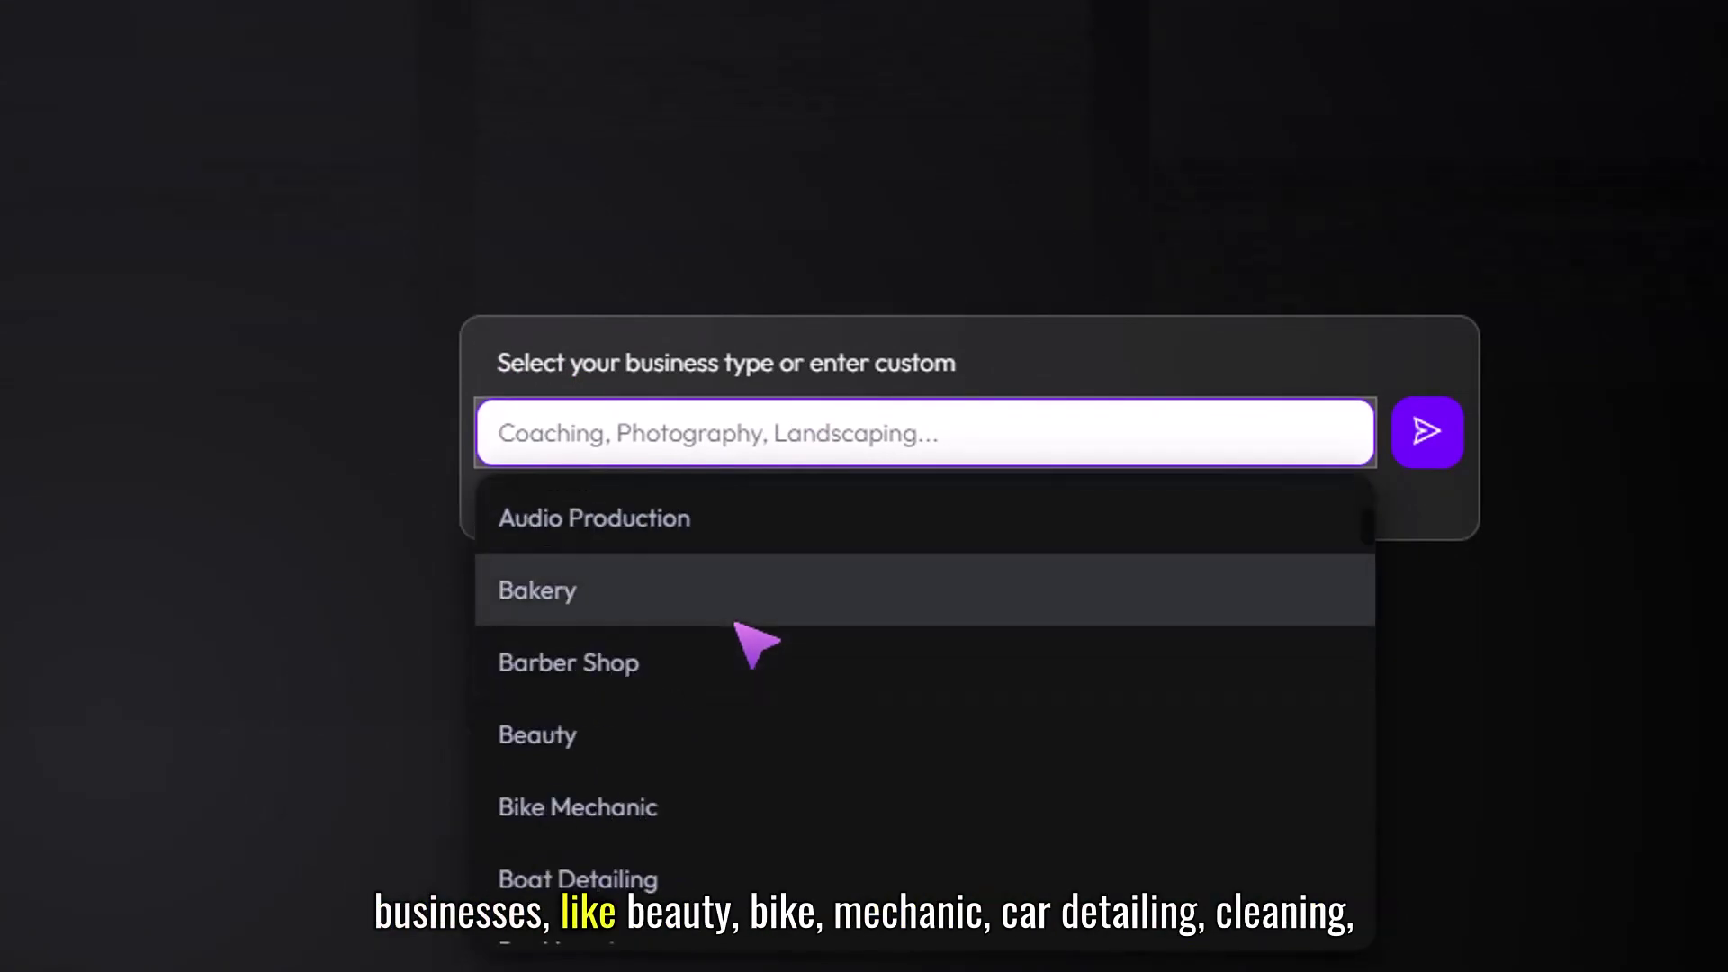
pyautogui.scroll(-4, 672, 717)
pyautogui.scroll(-5, 694, 744)
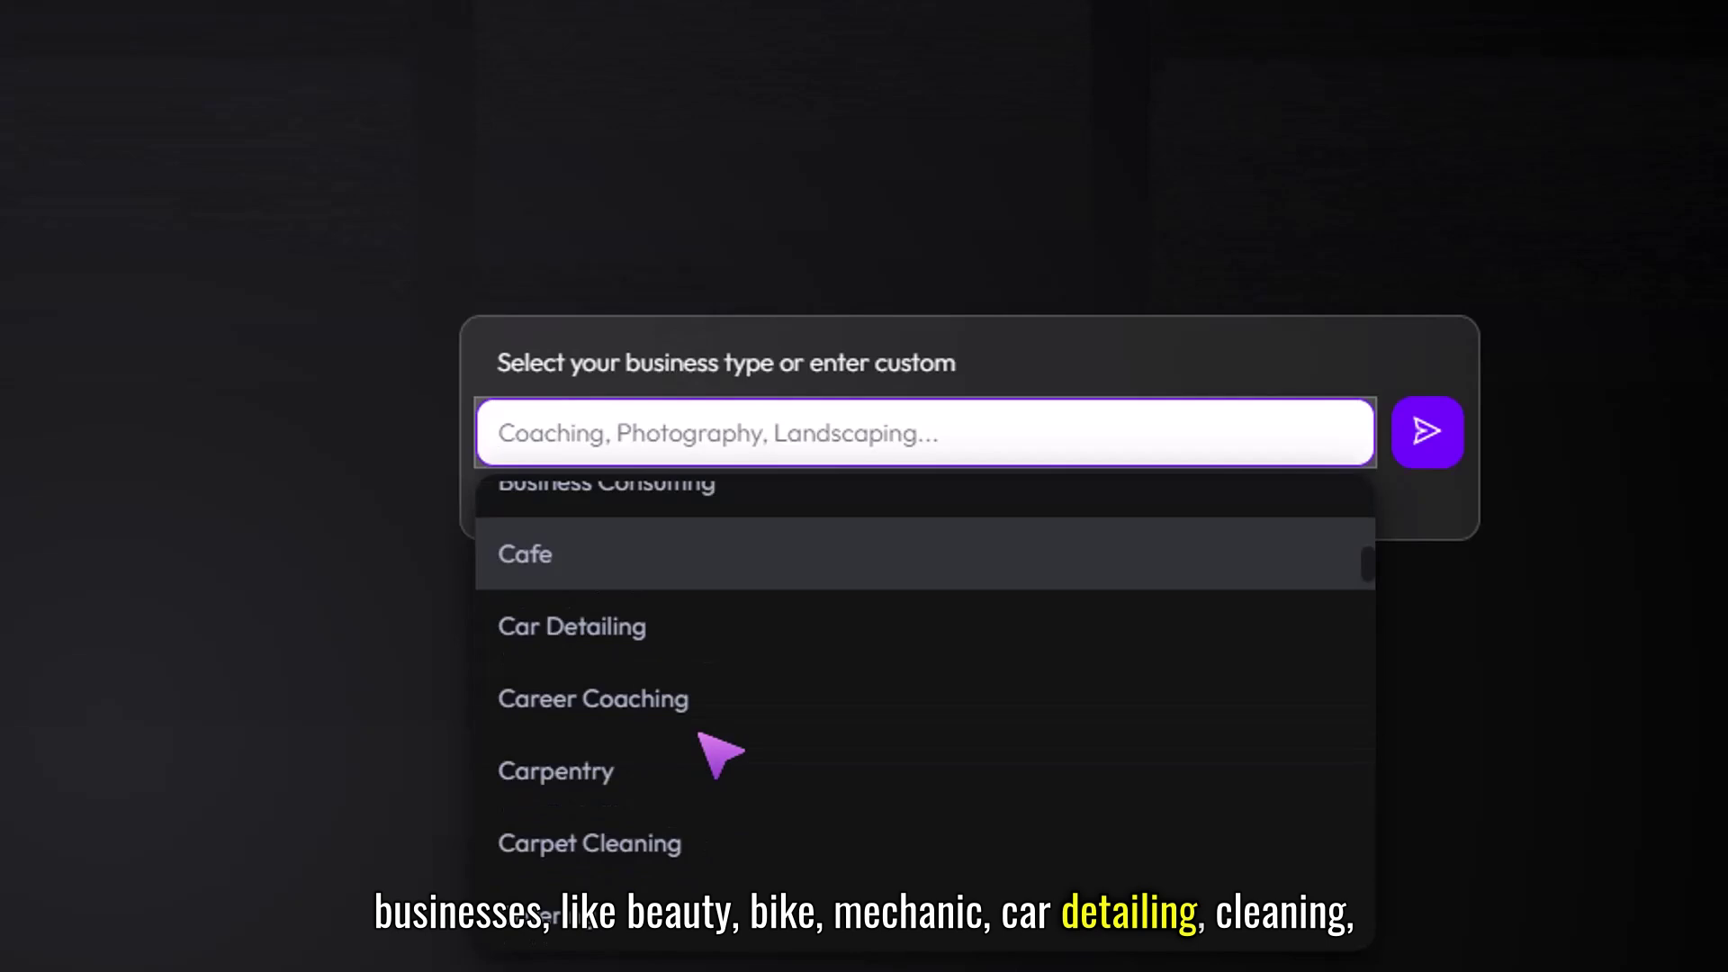
pyautogui.scroll(-5, 694, 837)
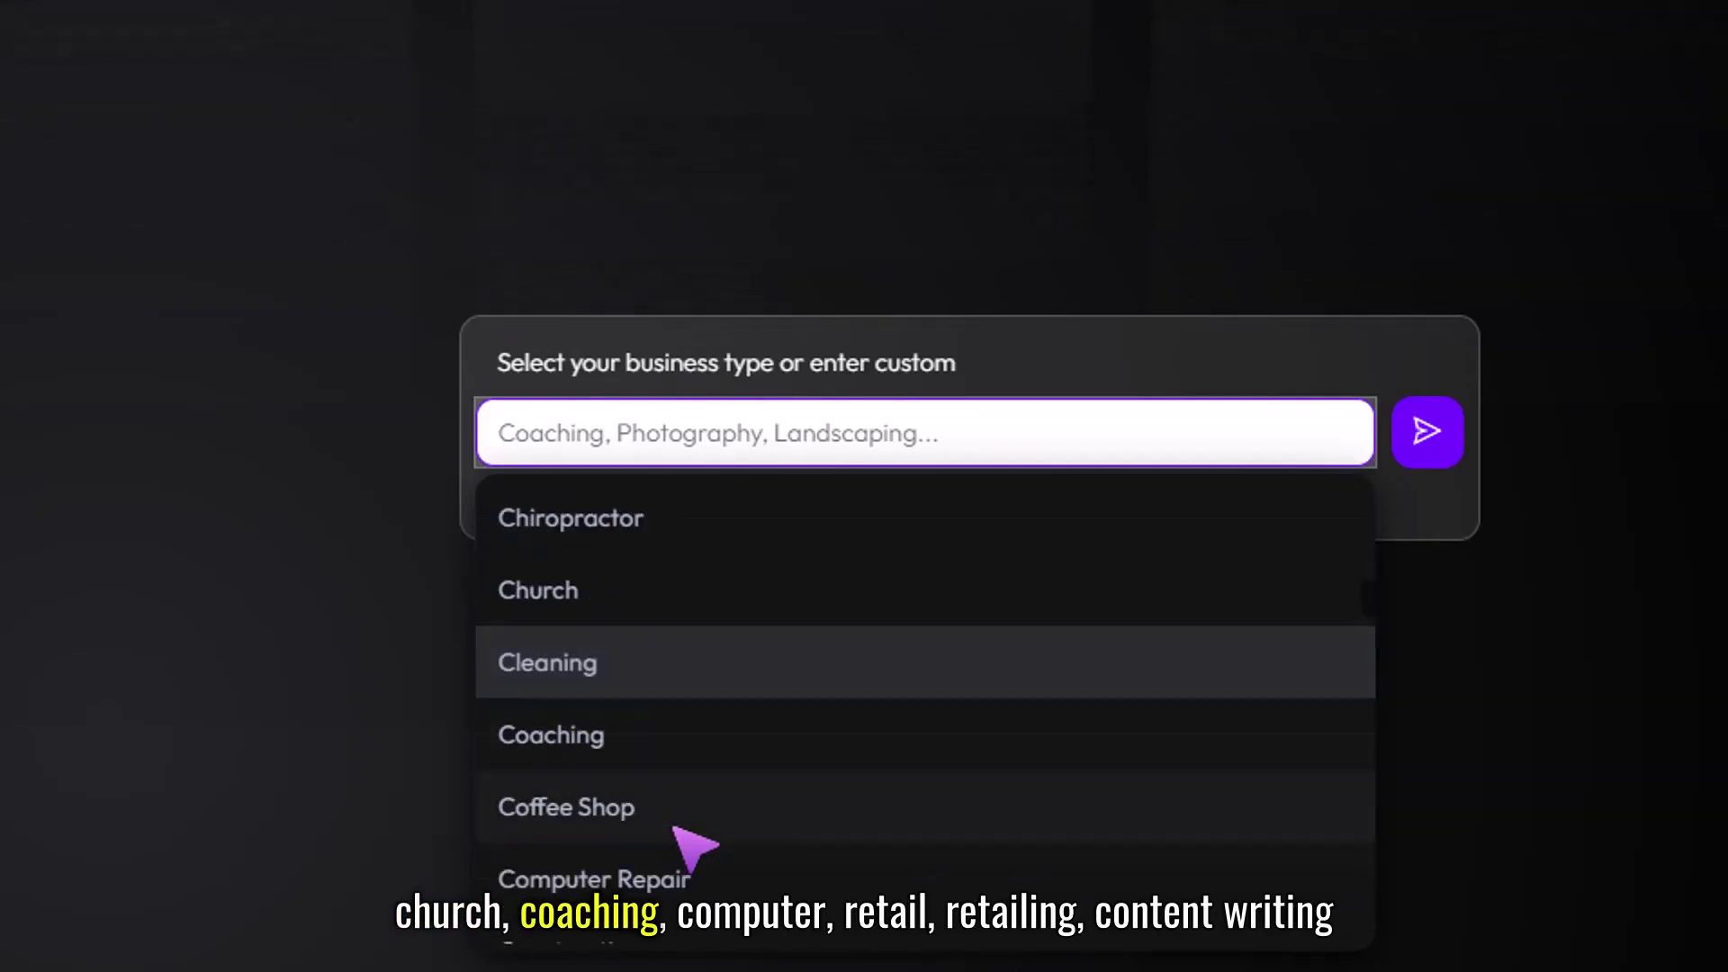
pyautogui.scroll(-3, 721, 359)
pyautogui.scroll(-5, 798, 559)
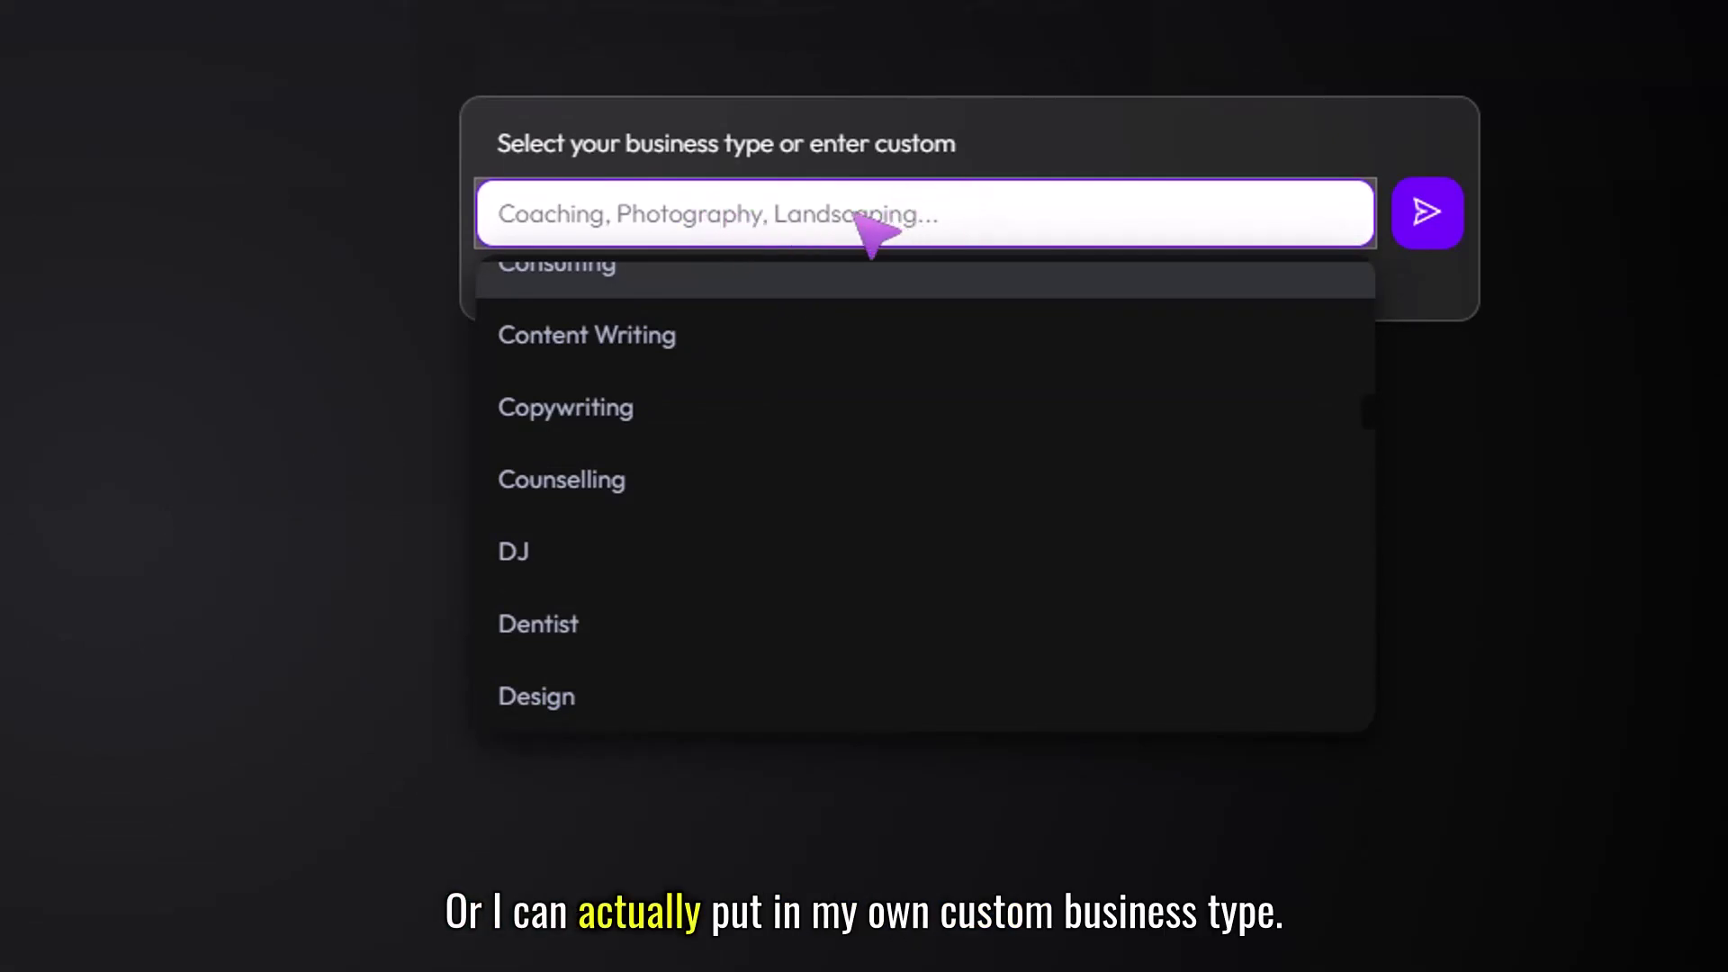
pyautogui.rightClick(770, 218)
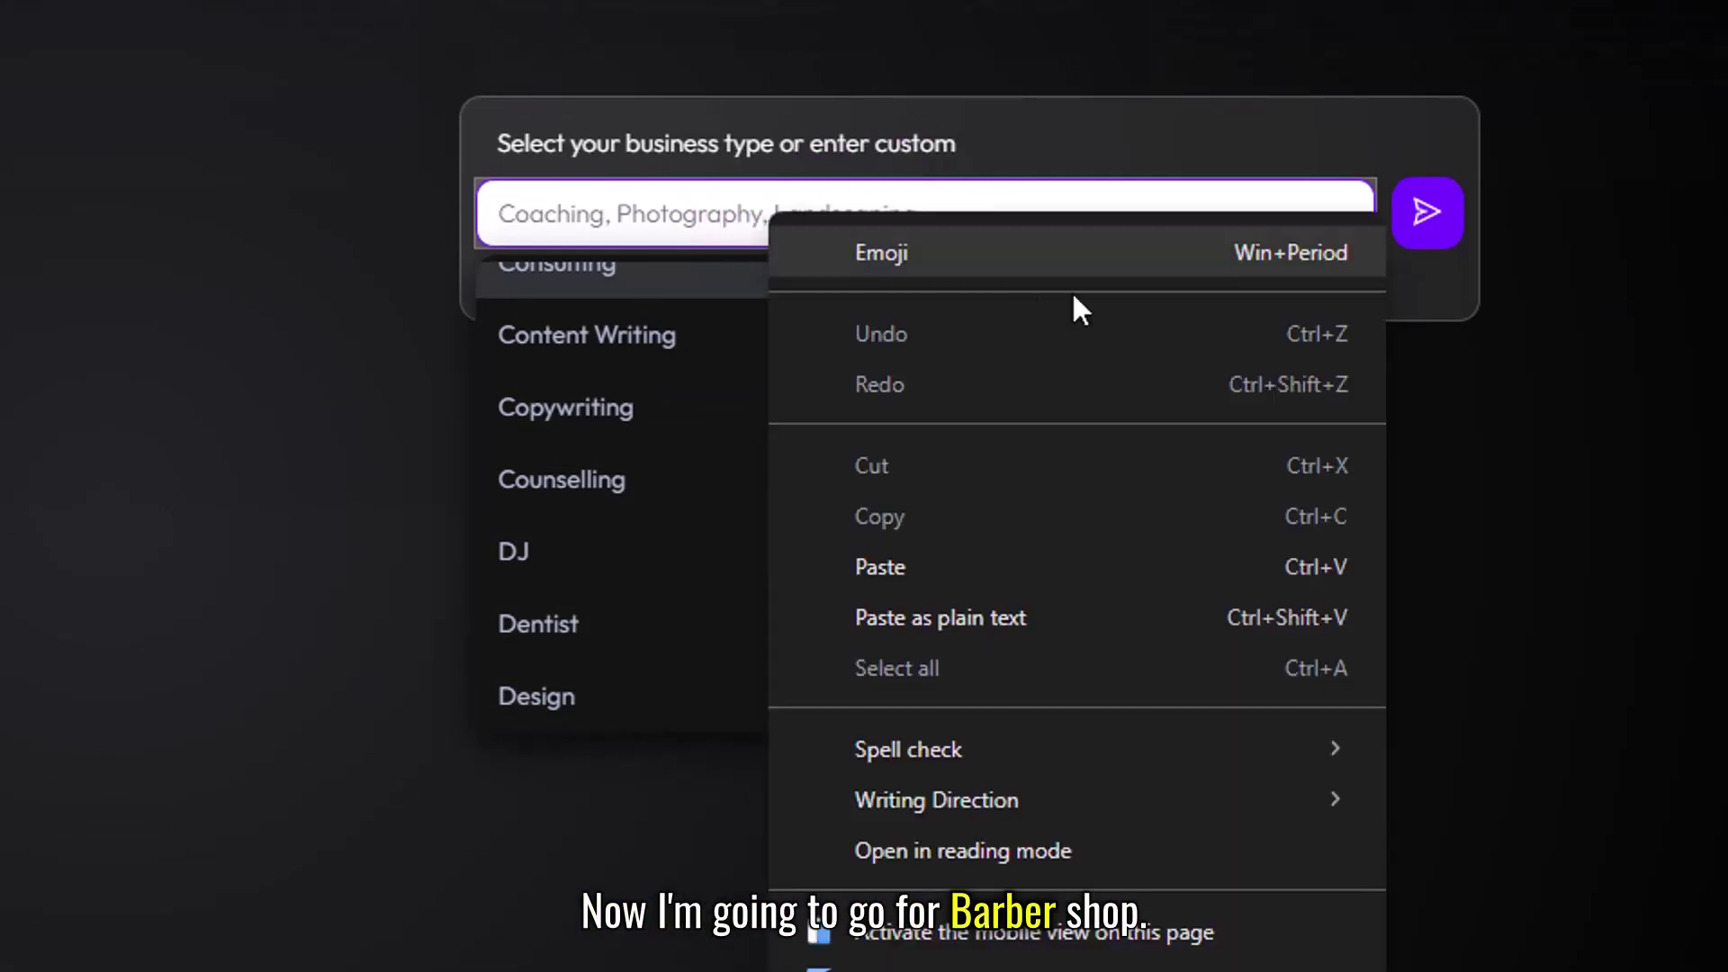
pyautogui.click(1028, 565)
pyautogui.click(583, 320)
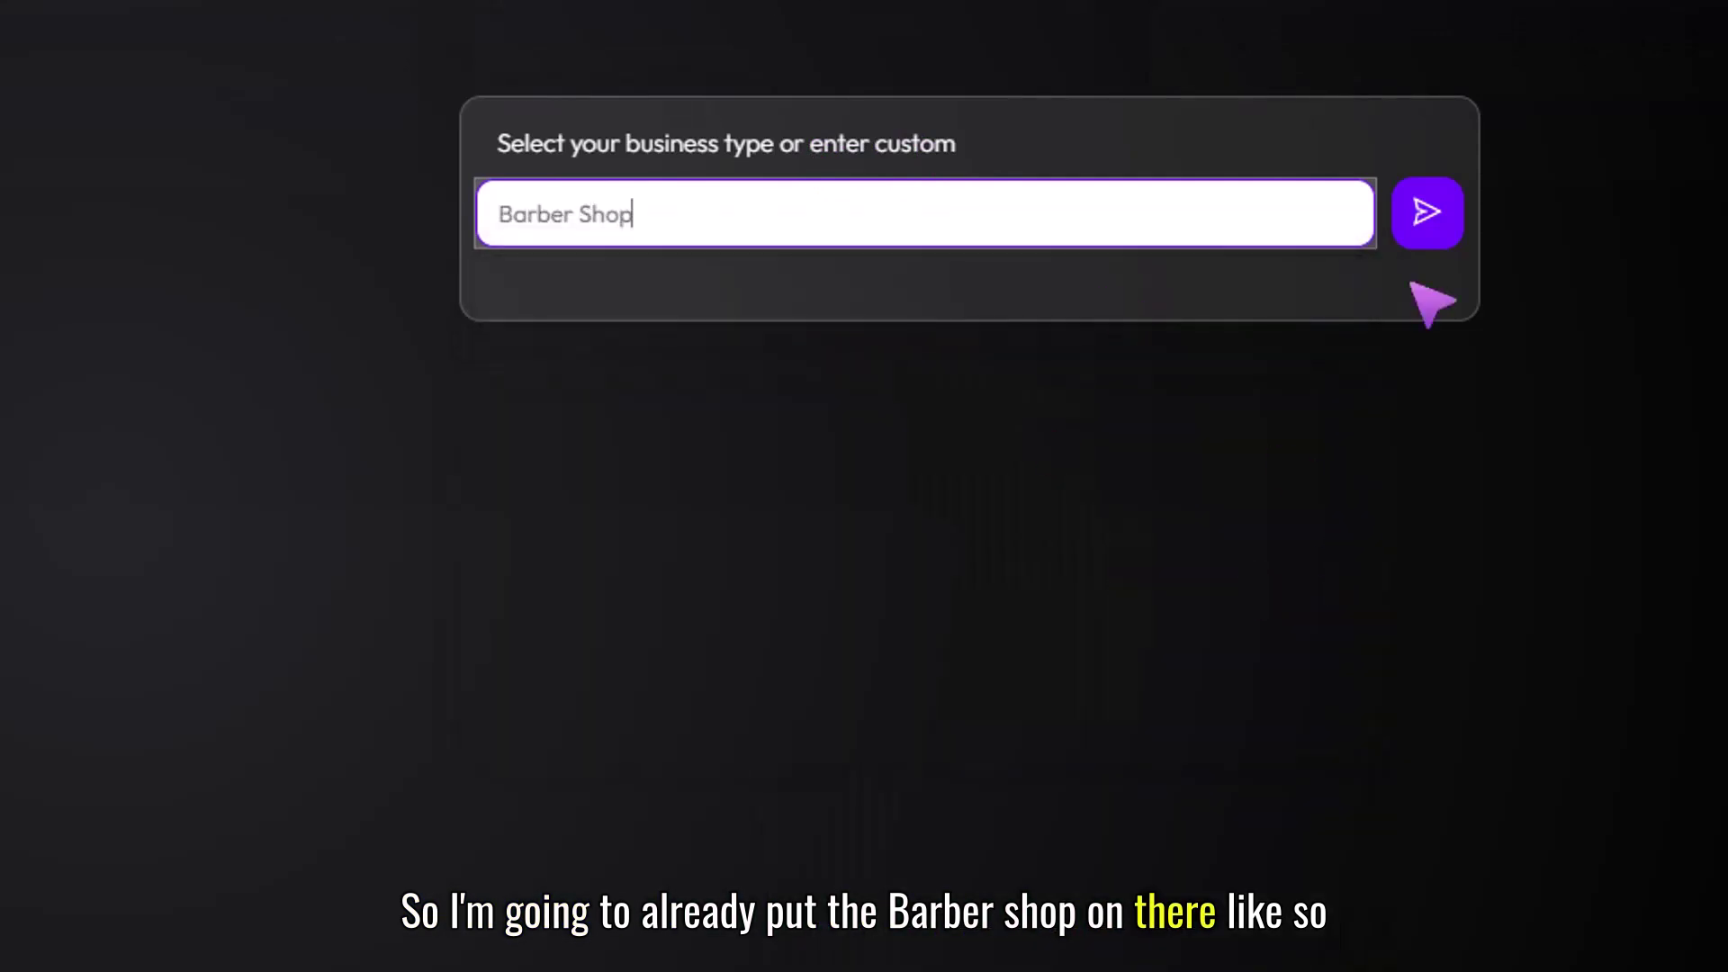
# - Submit Barber Shop, the name 'Marios Barber shop', and the English topic 'Haircut for mens services'
pyautogui.click(1431, 218)
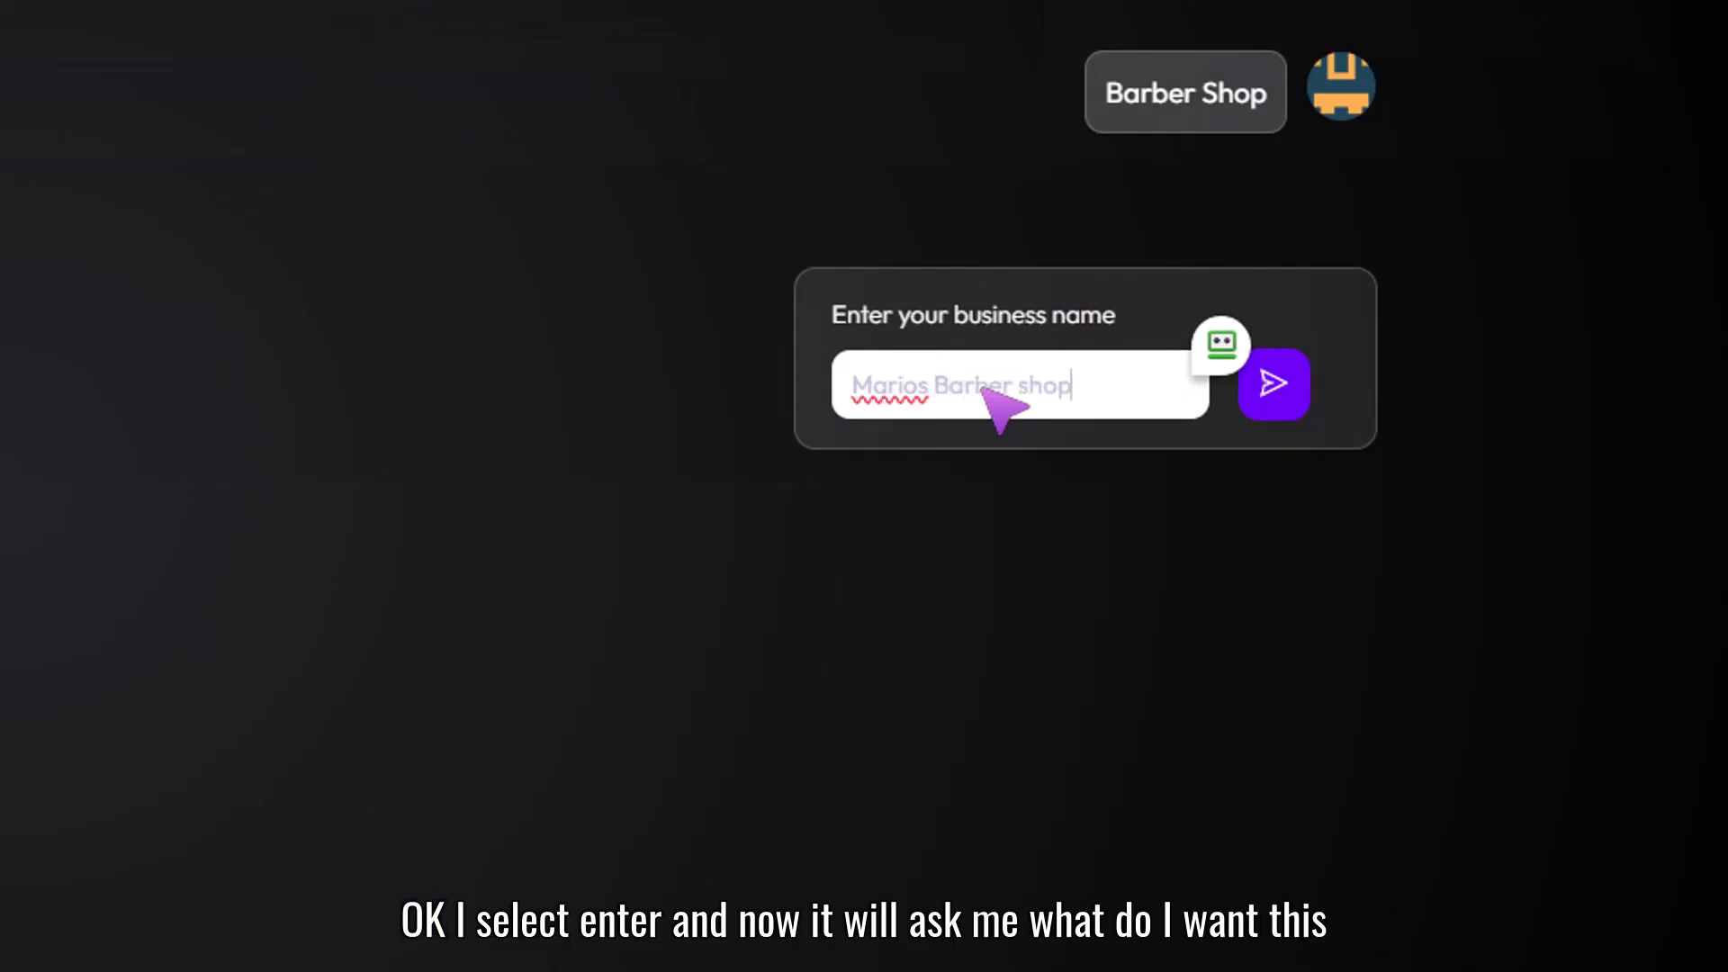
pyautogui.click(1287, 396)
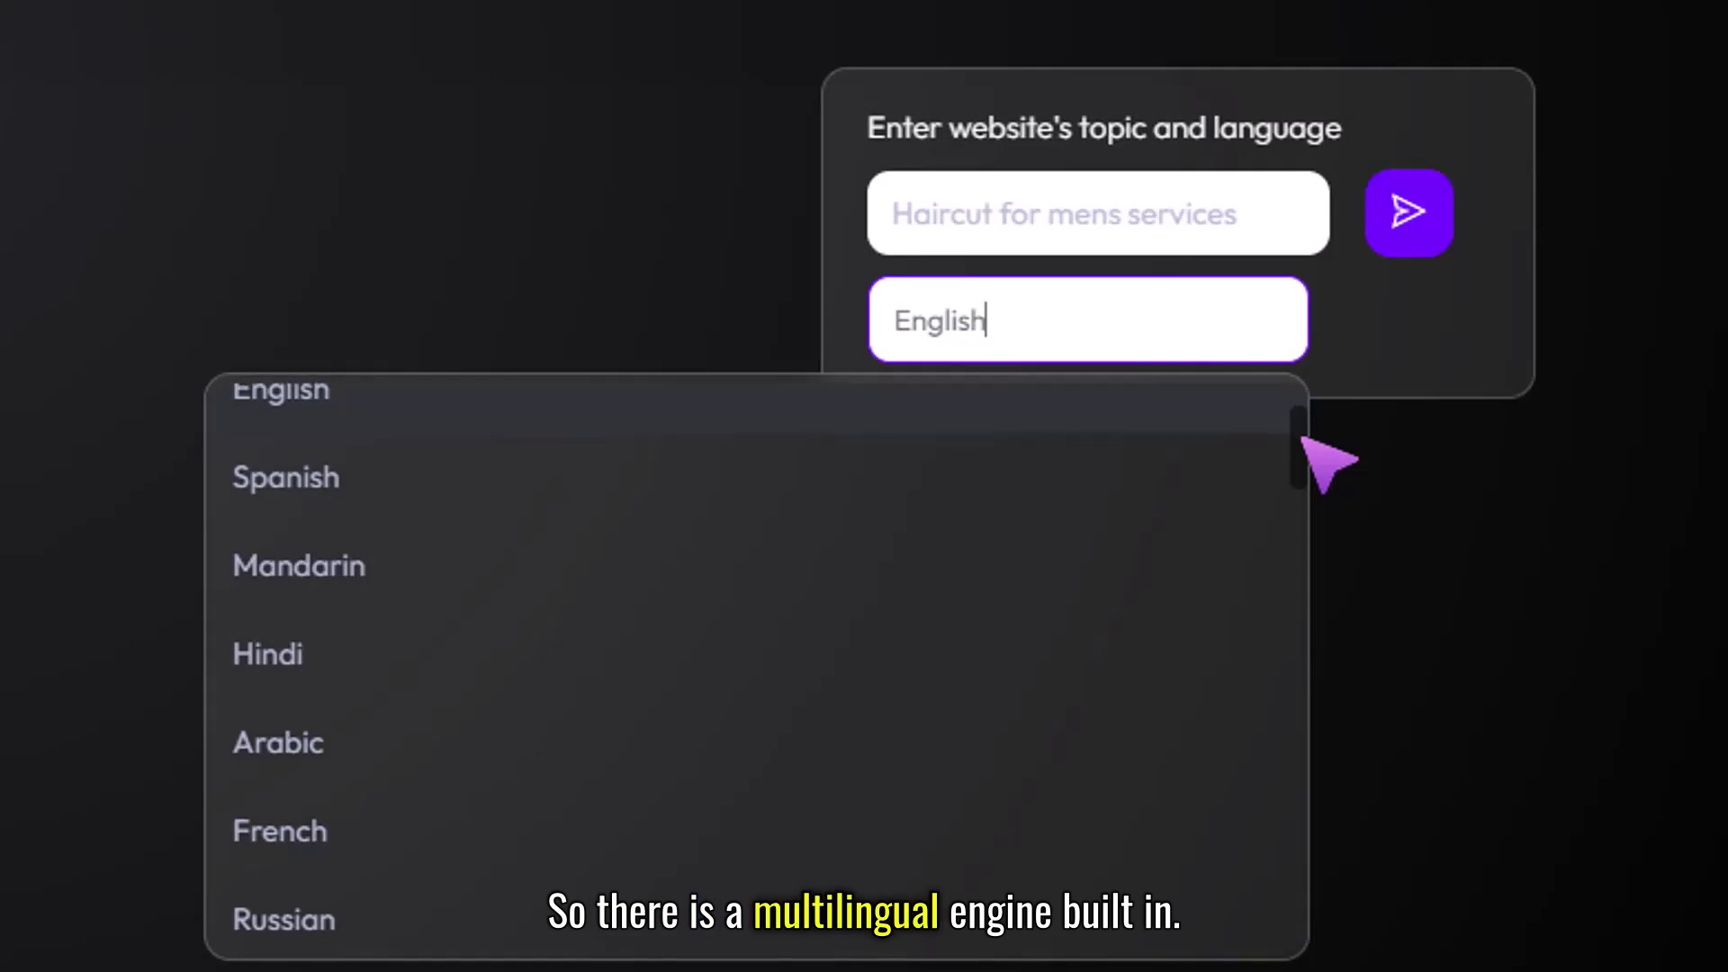
pyautogui.scroll(-1, 1302, 450)
pyautogui.scroll(1, 1305, 438)
pyautogui.scroll(-1, 1317, 479)
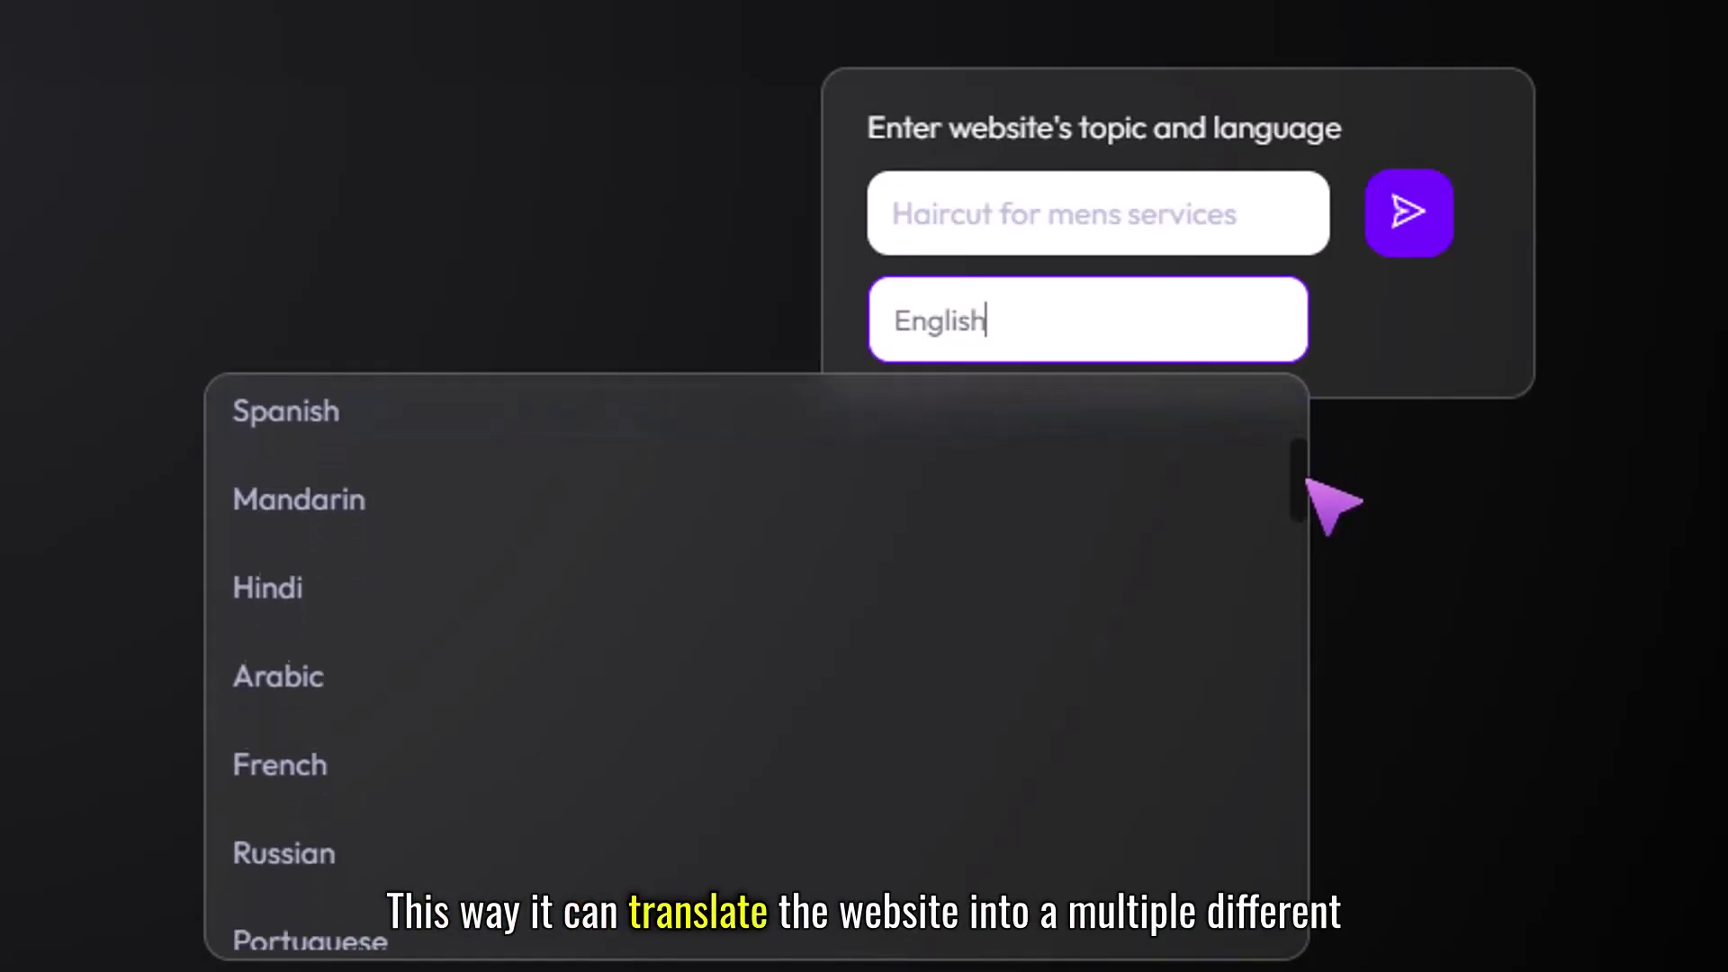
pyautogui.scroll(1, 1317, 439)
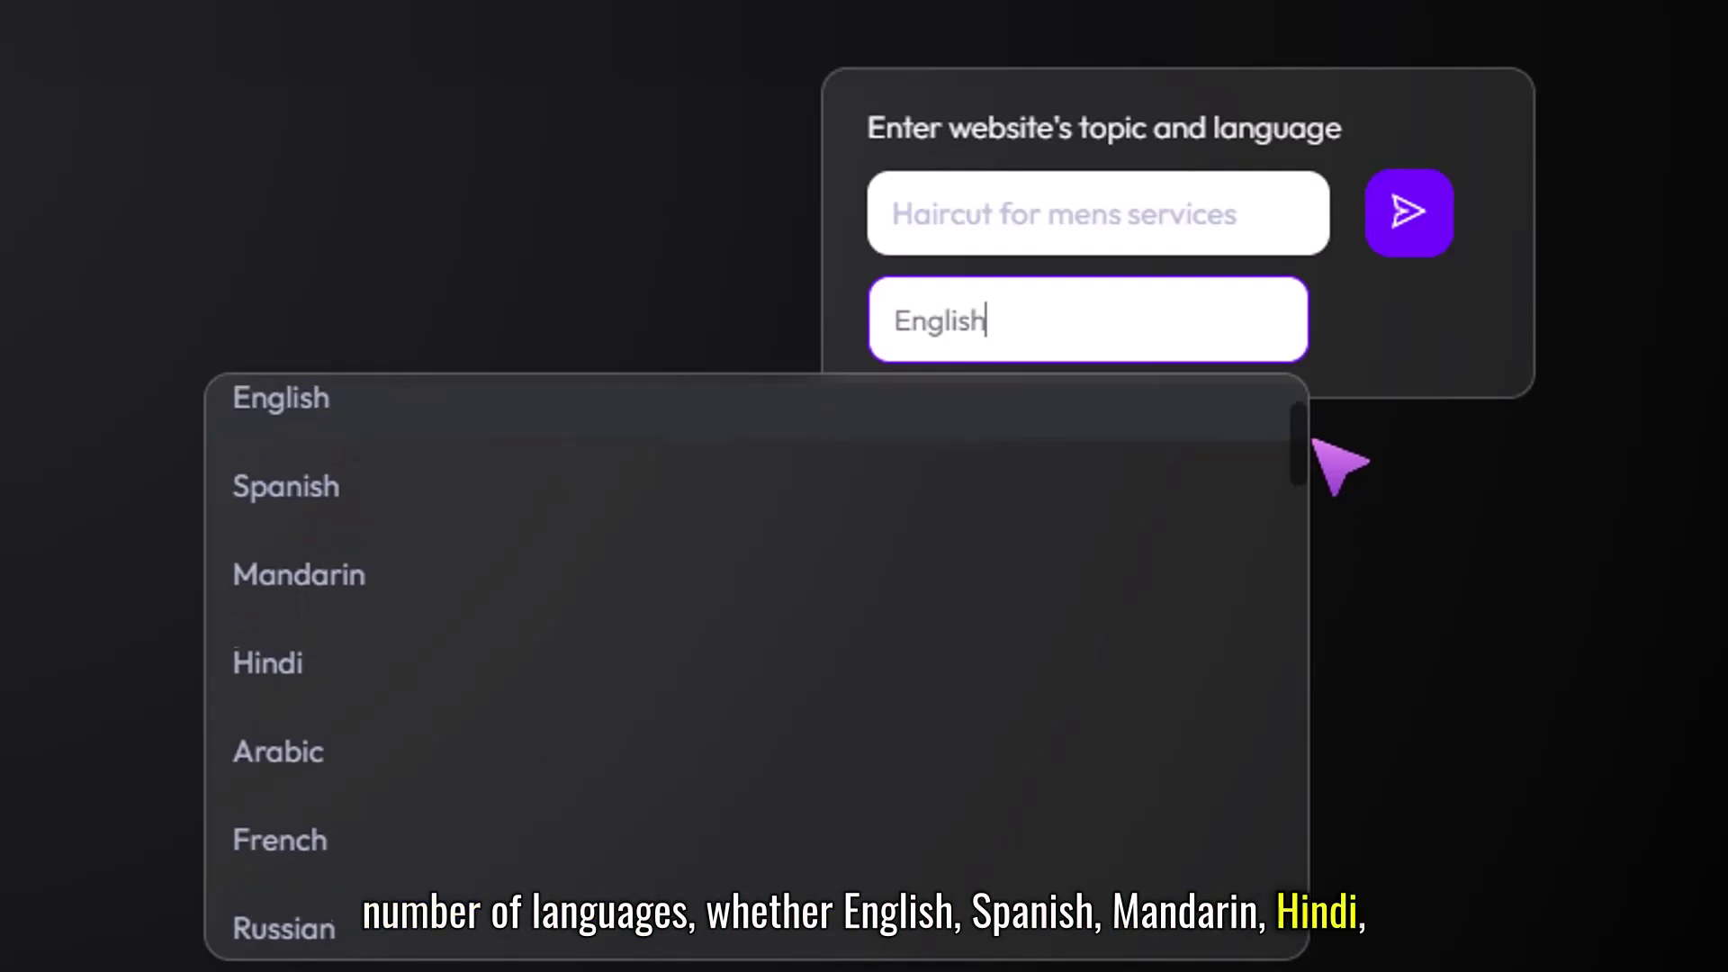
pyautogui.moveTo(1341, 464); pyautogui.dragTo(1343, 529)
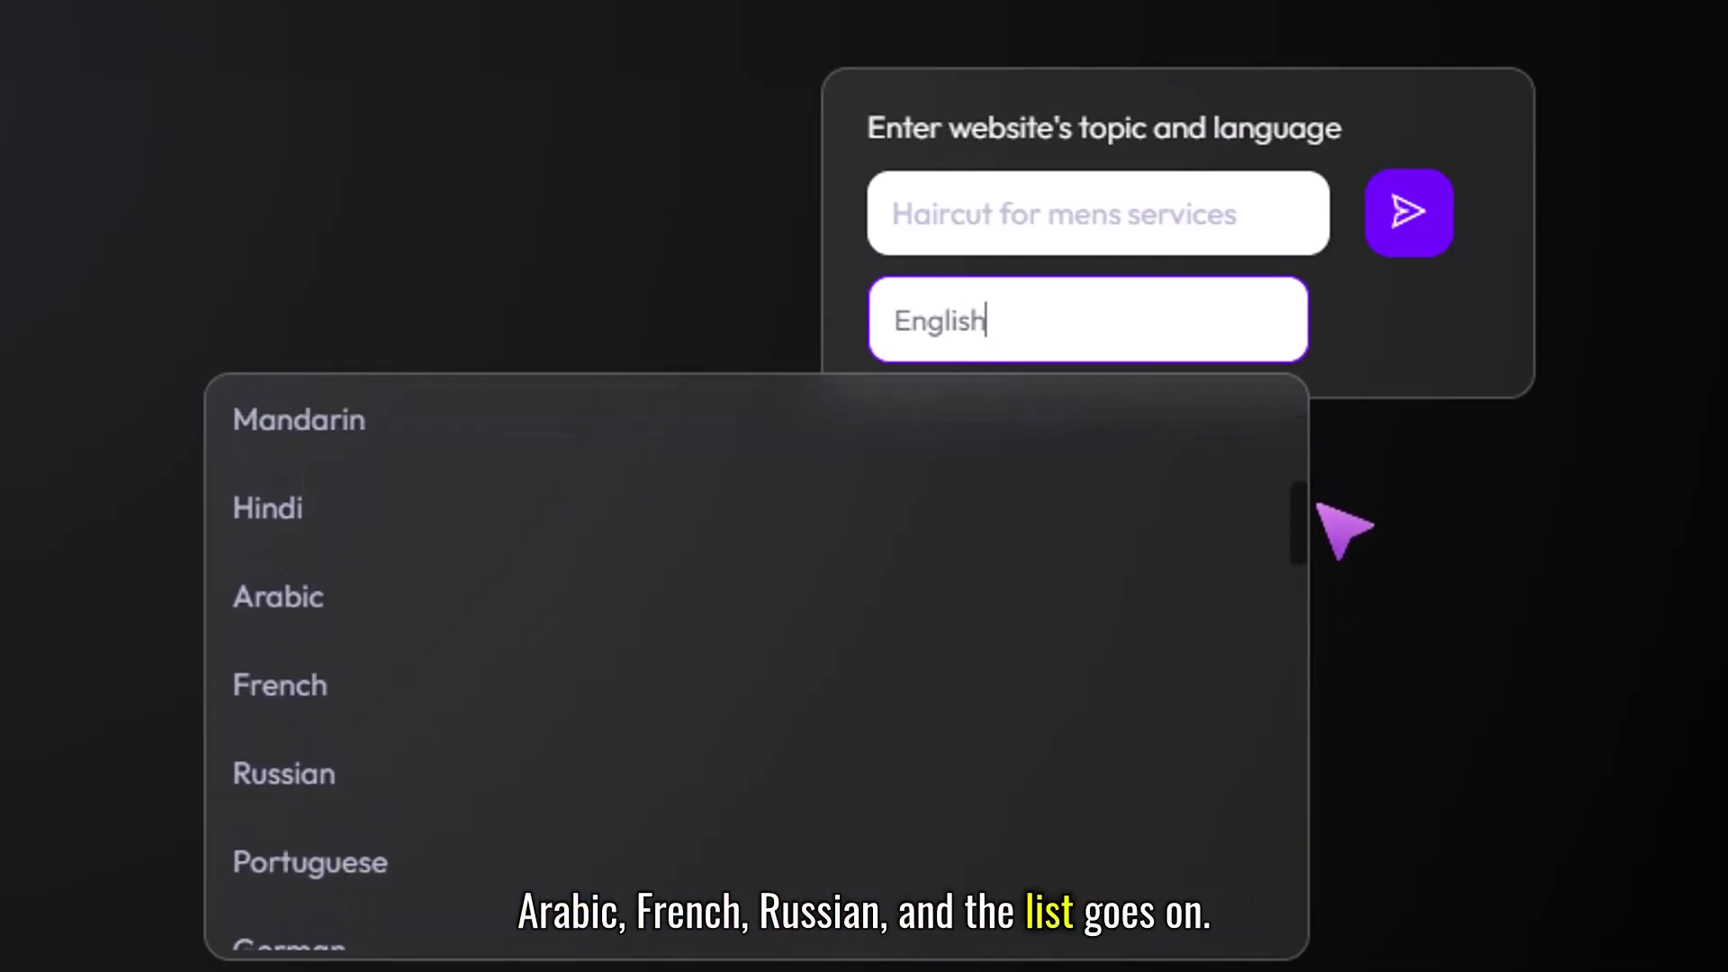
pyautogui.scroll(1, 1344, 529)
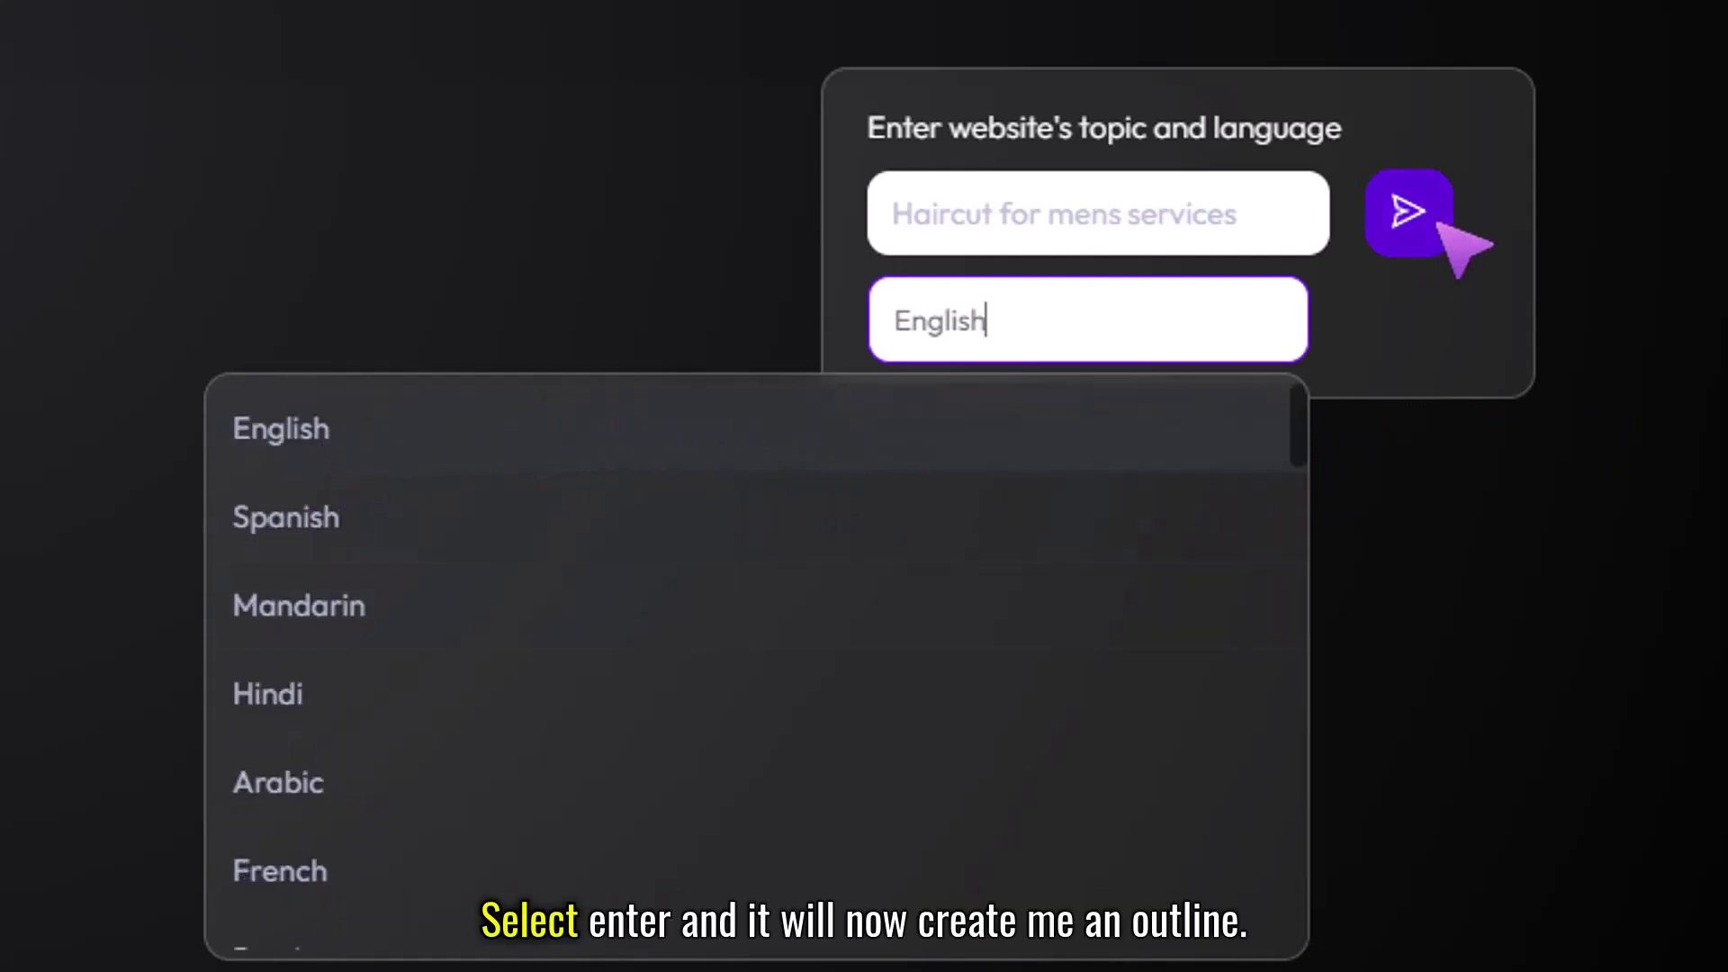
pyautogui.click(1408, 212)
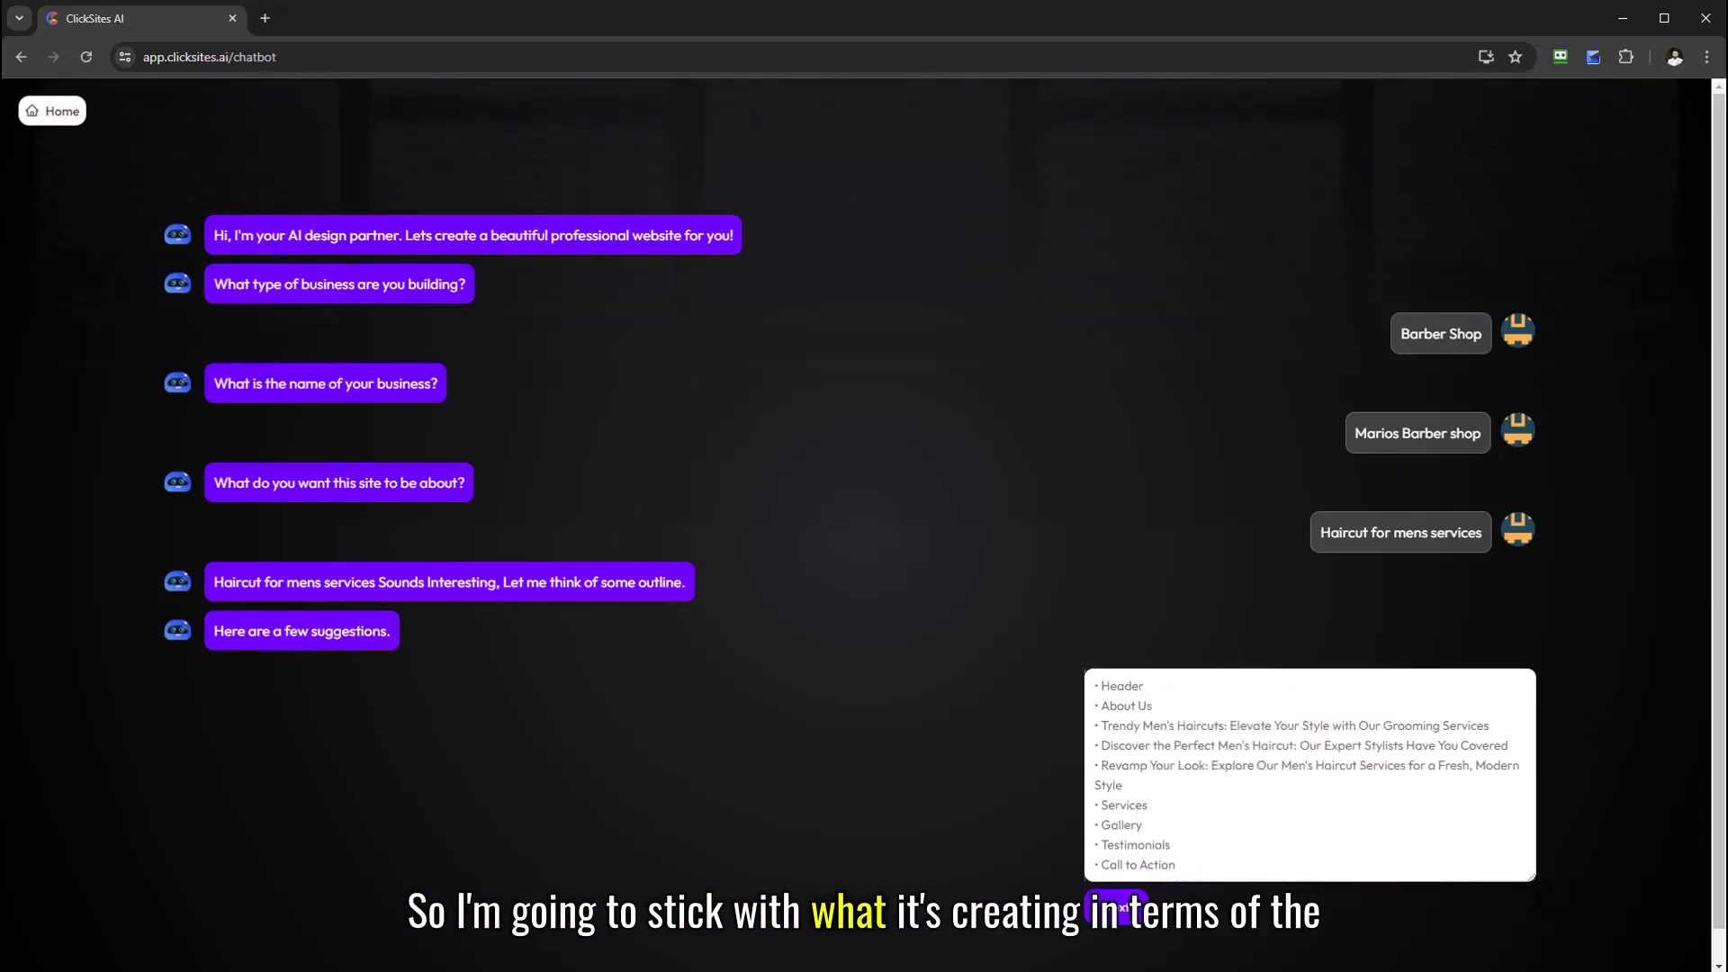
# - Accept the Header-to-Call-to-Action outline and browse the Select a Theme template gallery
pyautogui.click(1119, 911)
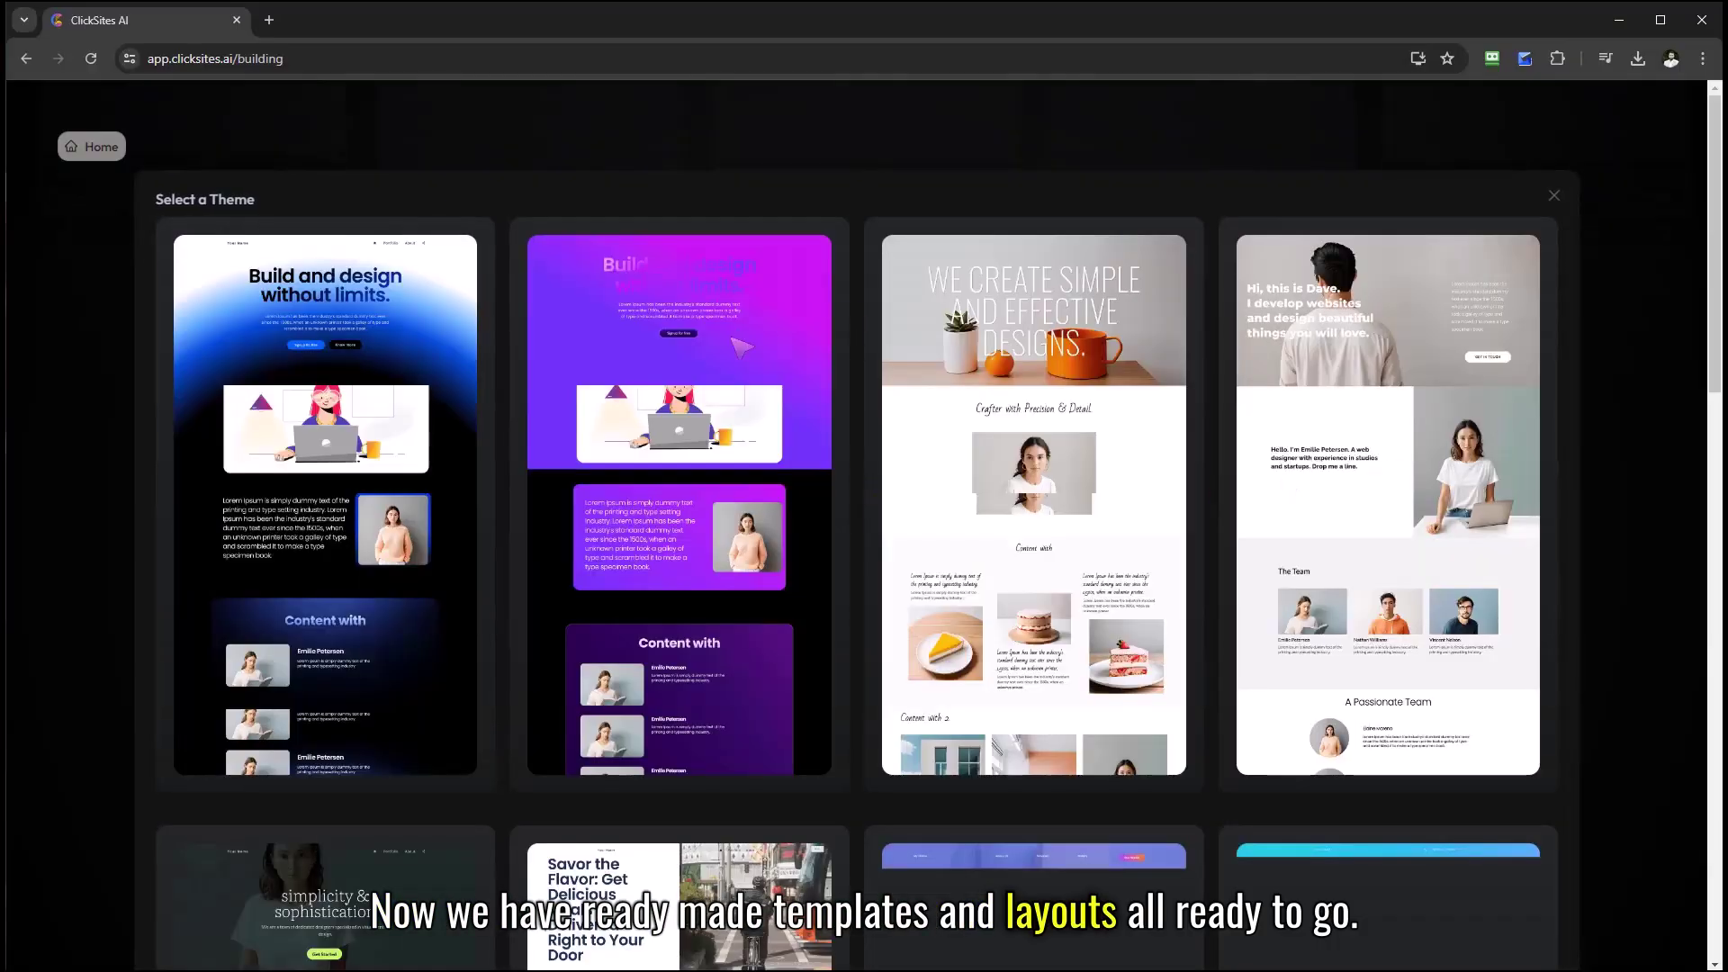
pyautogui.scroll(-3, 1692, 408)
pyautogui.scroll(2, 1692, 348)
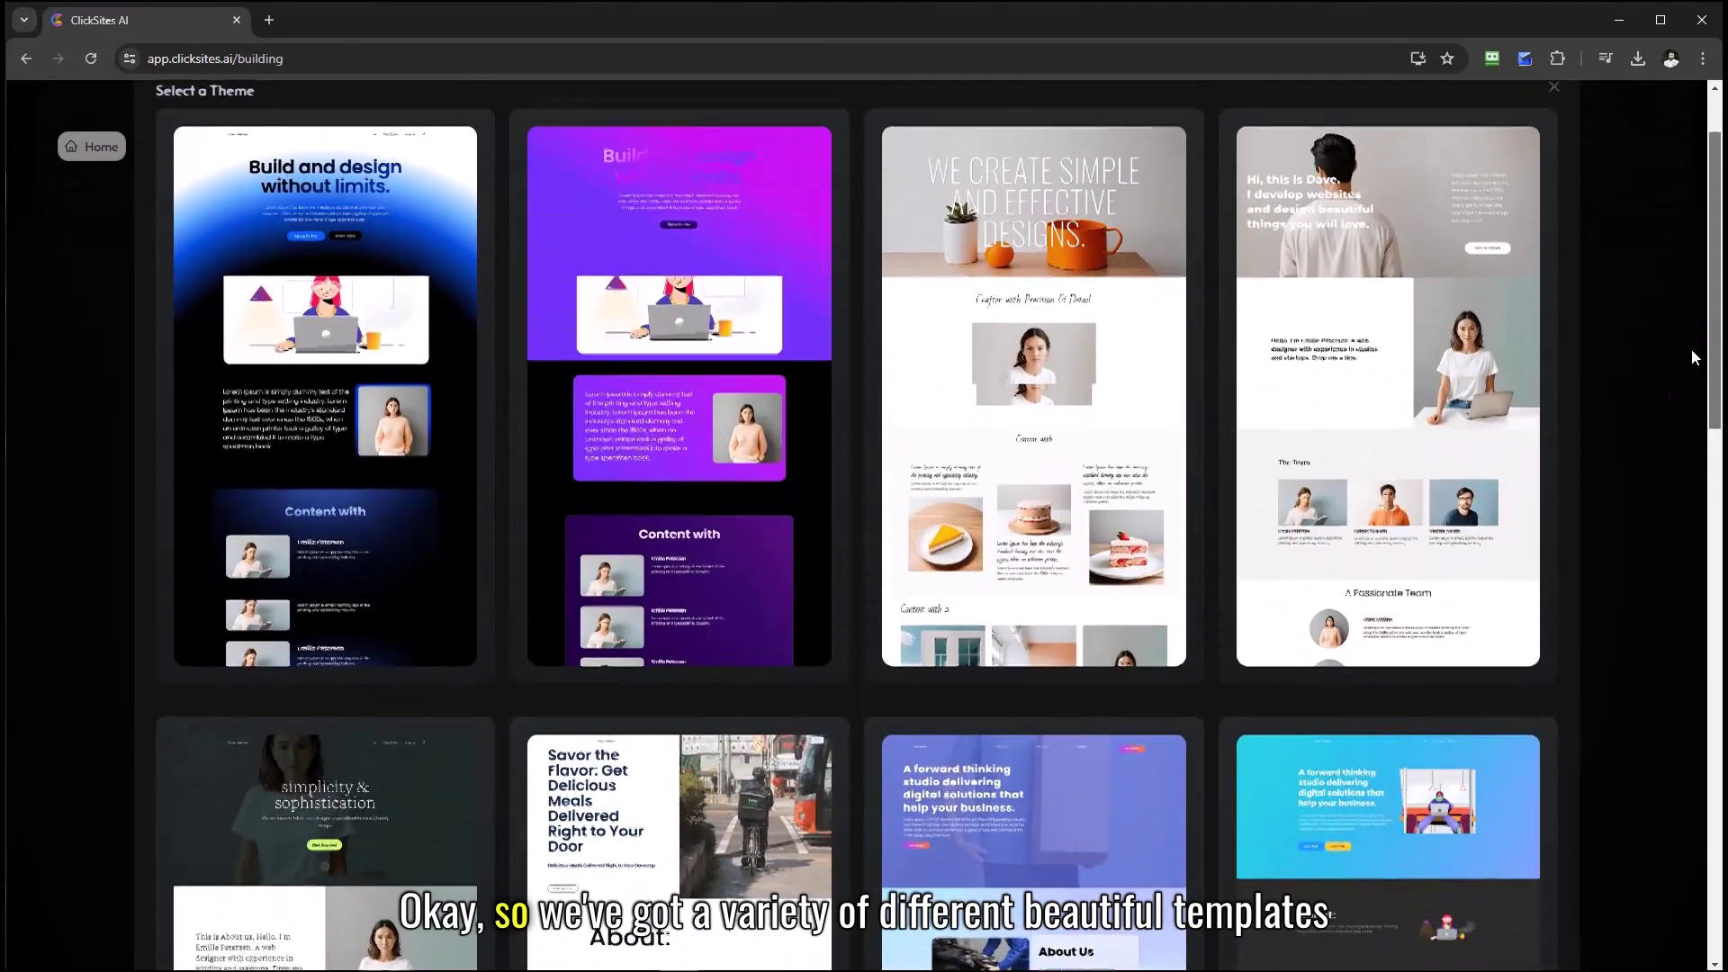
pyautogui.scroll(-2, 1692, 358)
pyautogui.scroll(-1, 1688, 378)
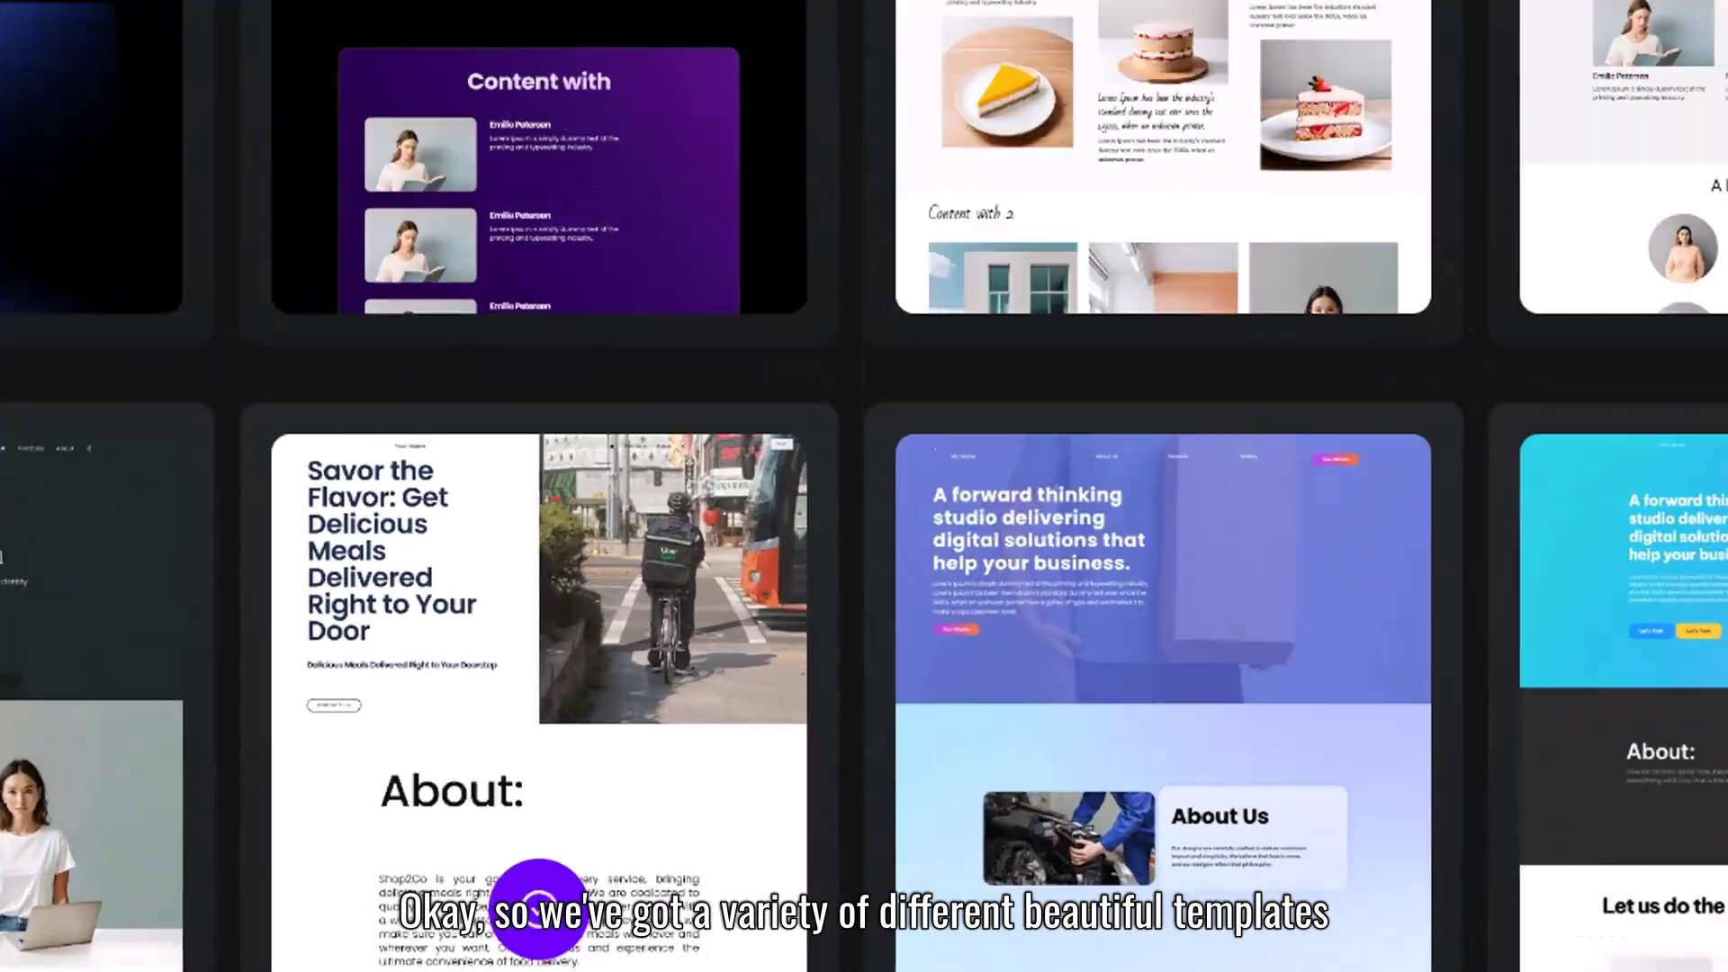
pyautogui.scroll(-2, 864, 486)
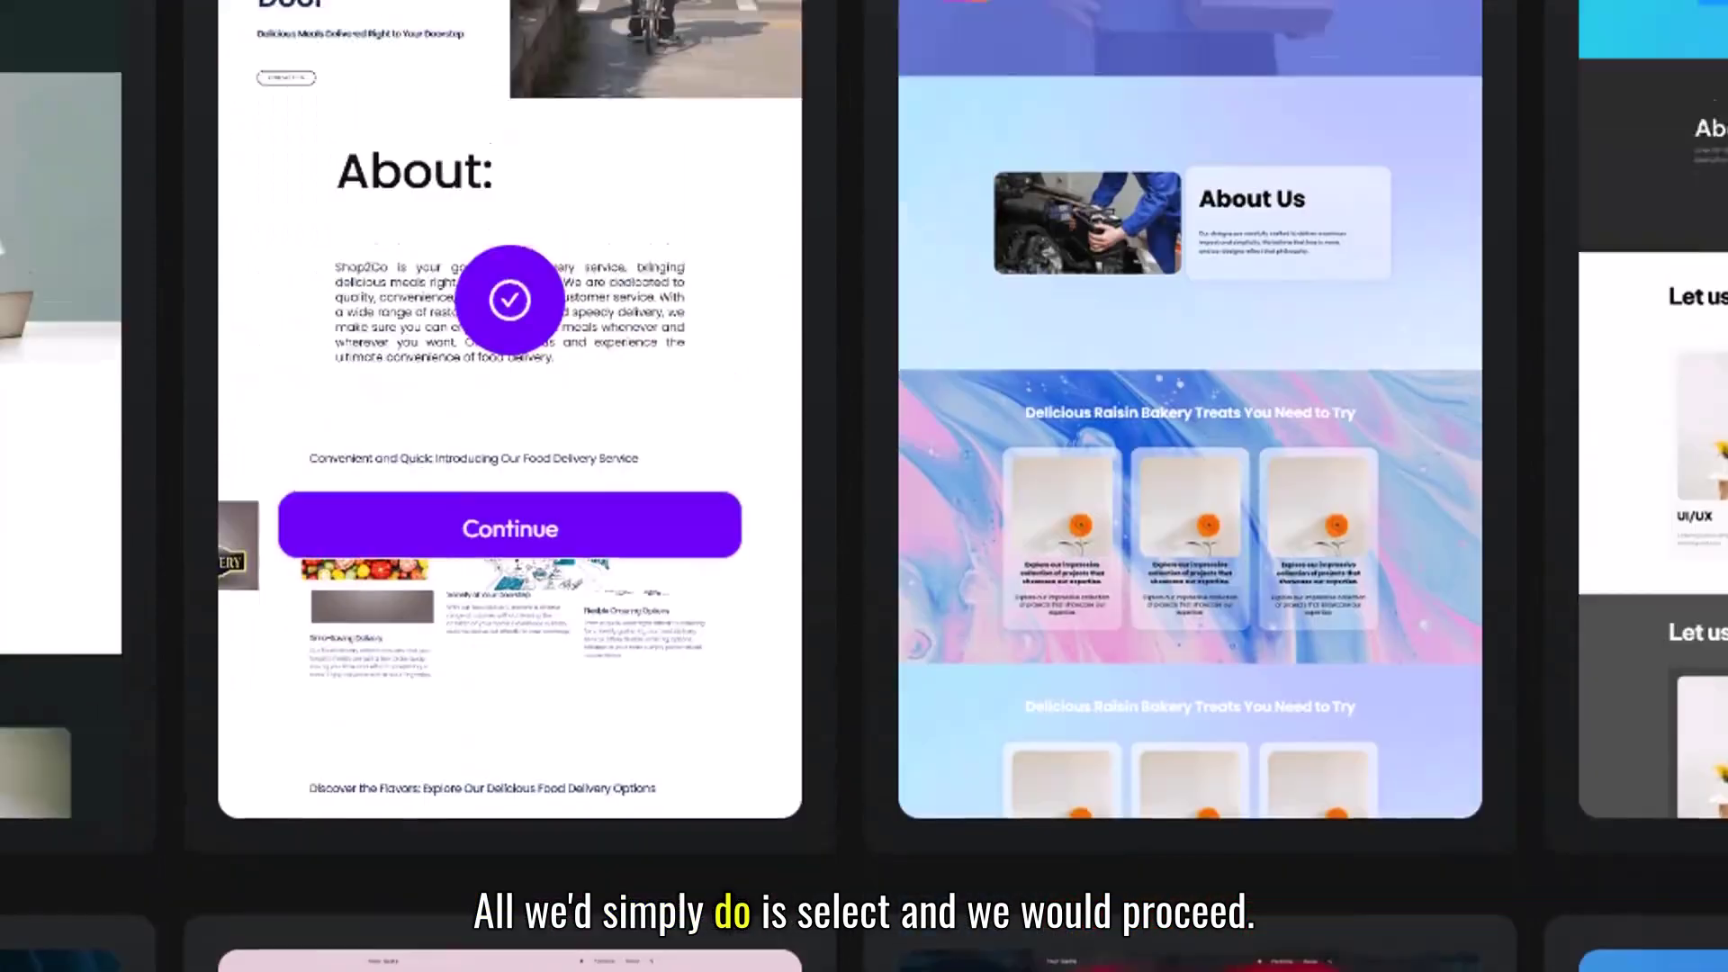
pyautogui.scroll(5, 864, 486)
pyautogui.scroll(1, 864, 486)
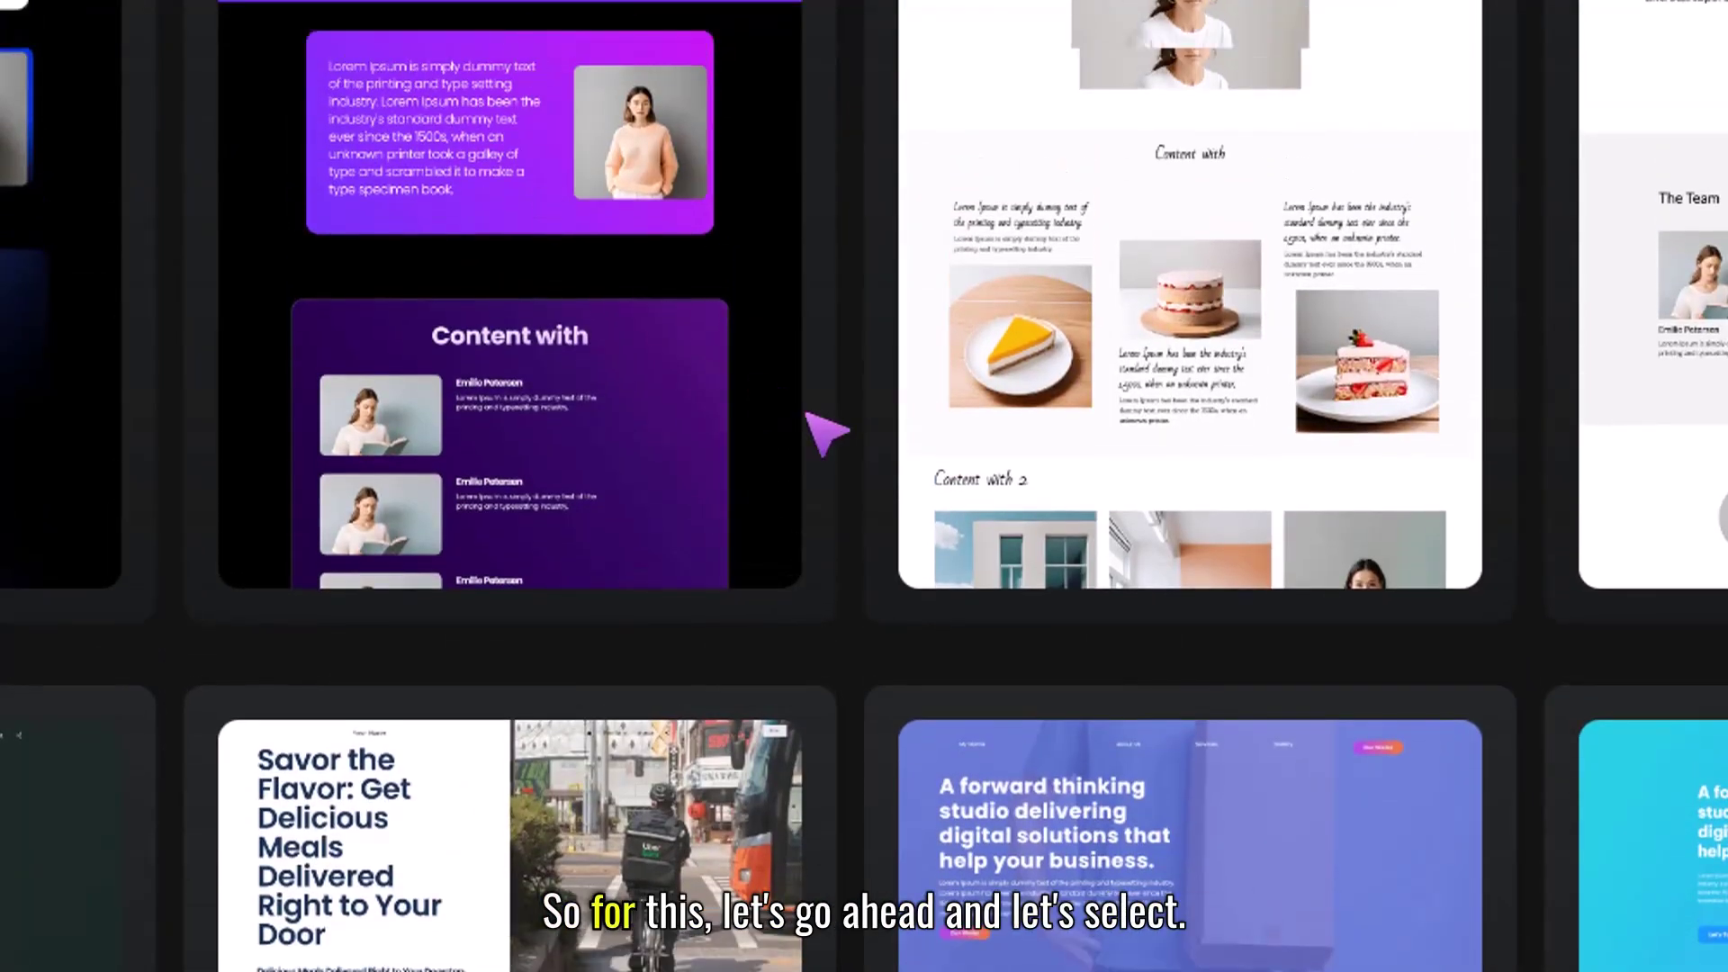
pyautogui.scroll(-5, 826, 435)
pyautogui.scroll(4, 826, 467)
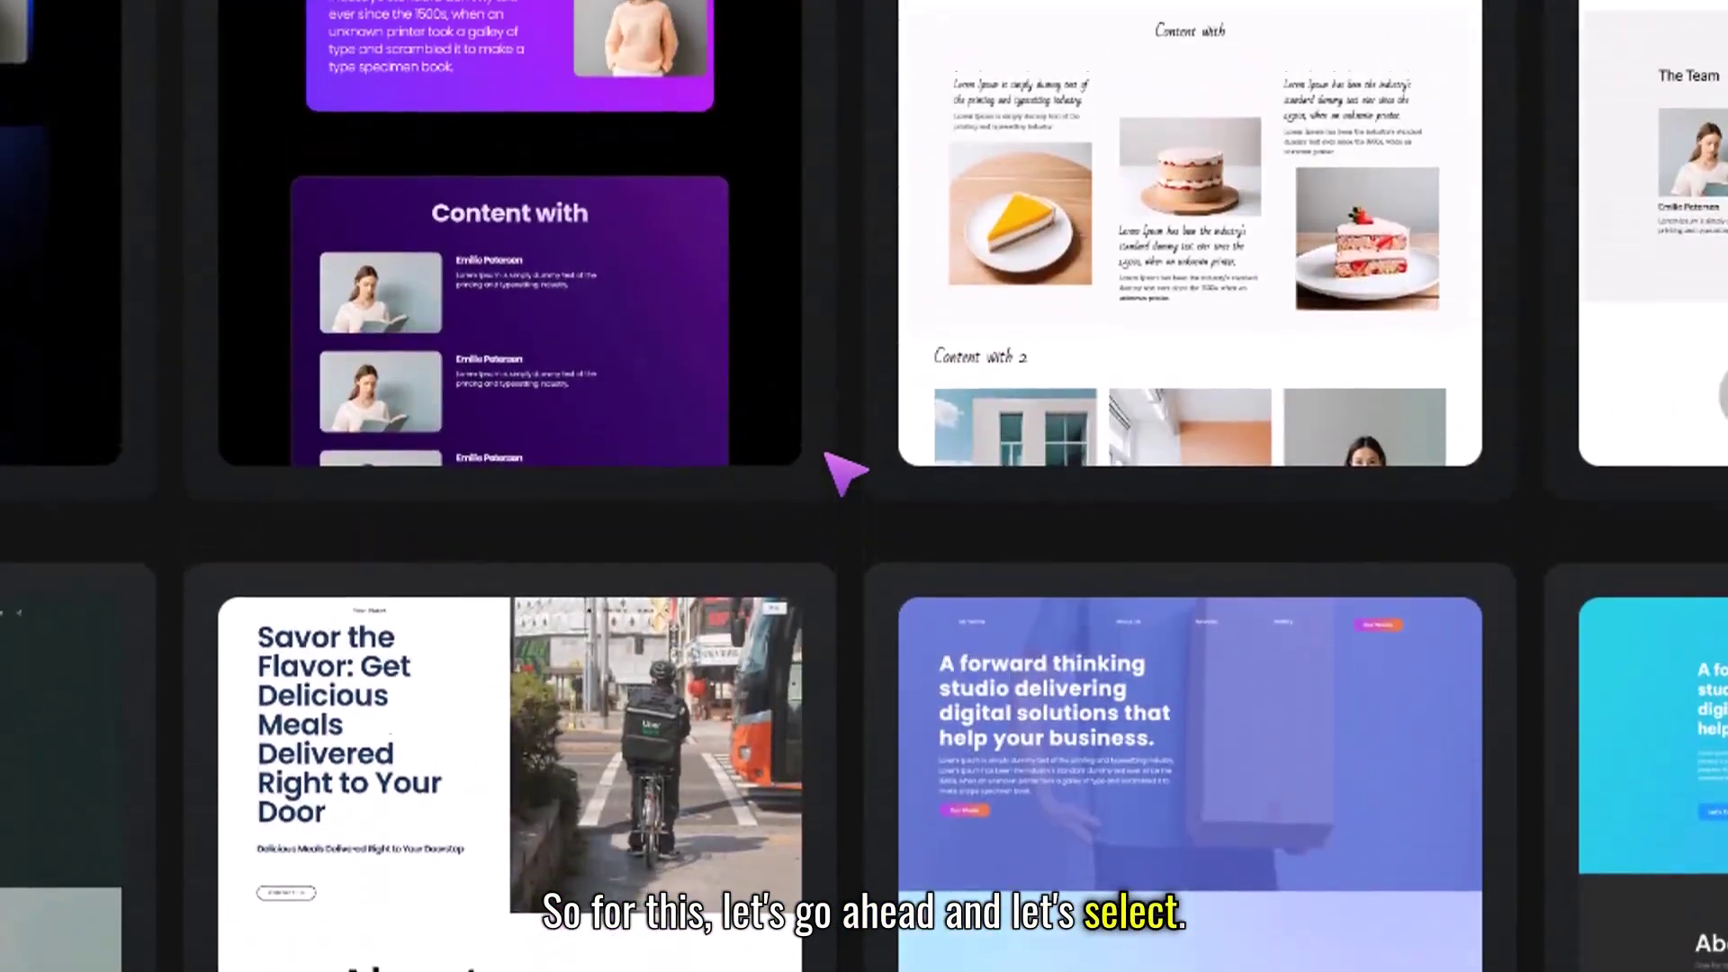
# - Pick the food-delivery template to generate the Mario's Barbershop site
pyautogui.scroll(-5, 844, 471)
pyautogui.click(586, 424)
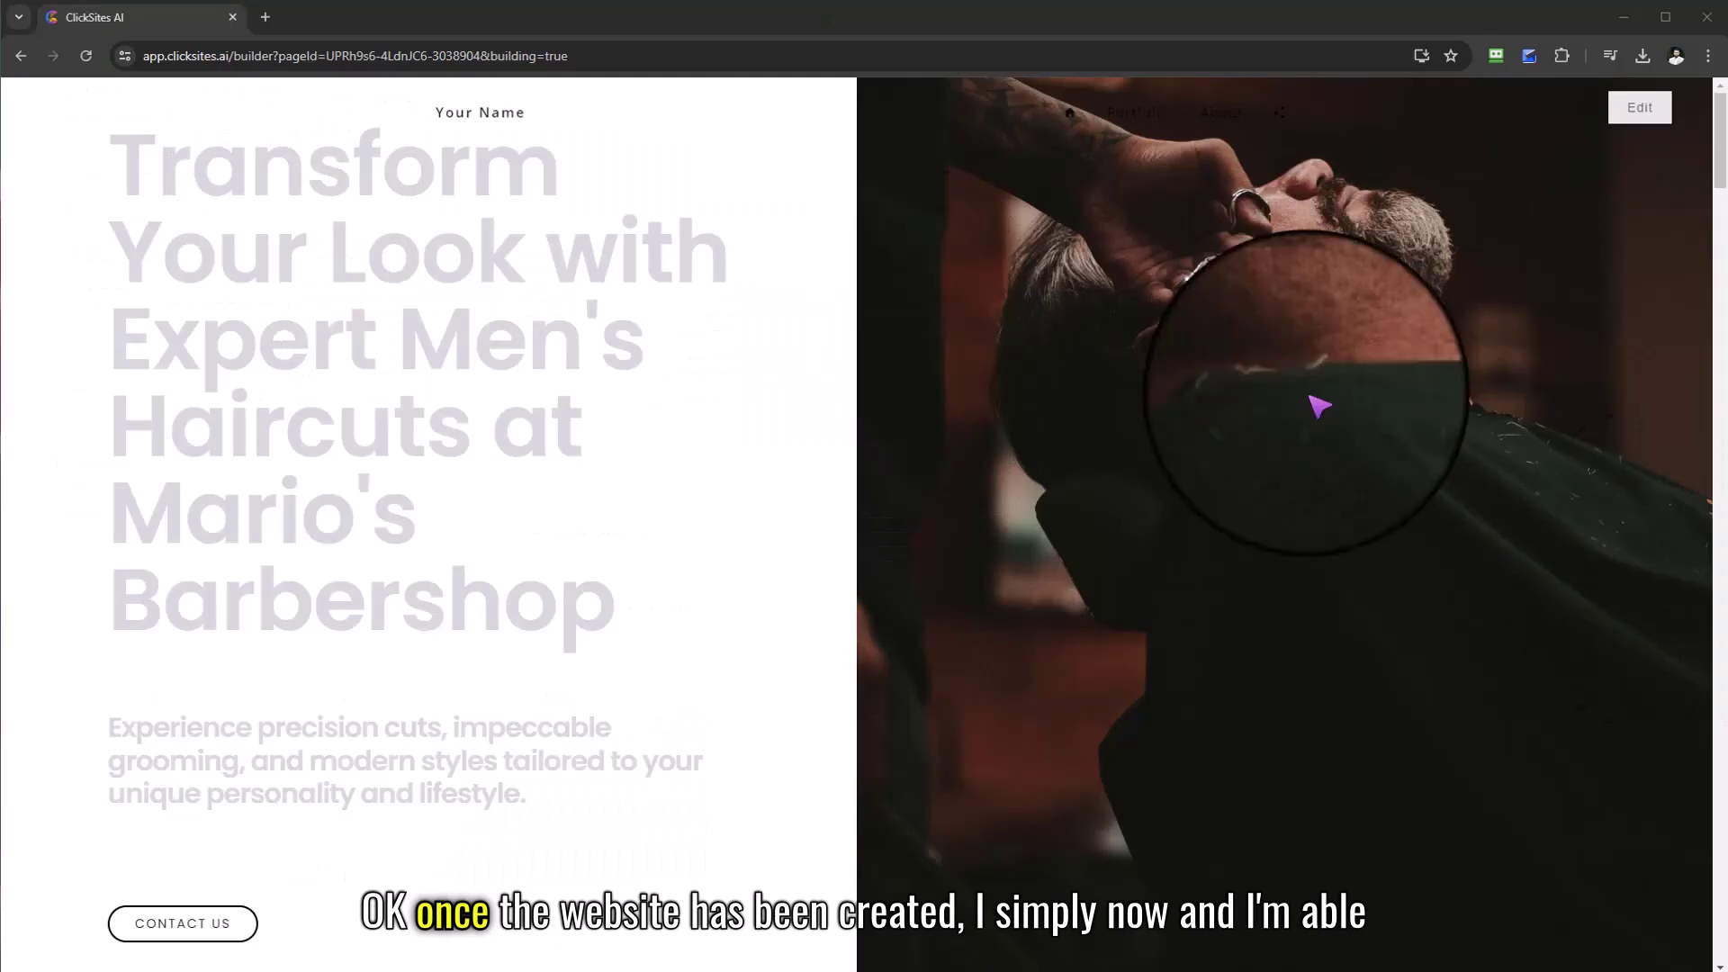
# - Open the hero headline's Text settings and select the headline from 'Transform' onward
pyautogui.scroll(-10, 1704, 321)
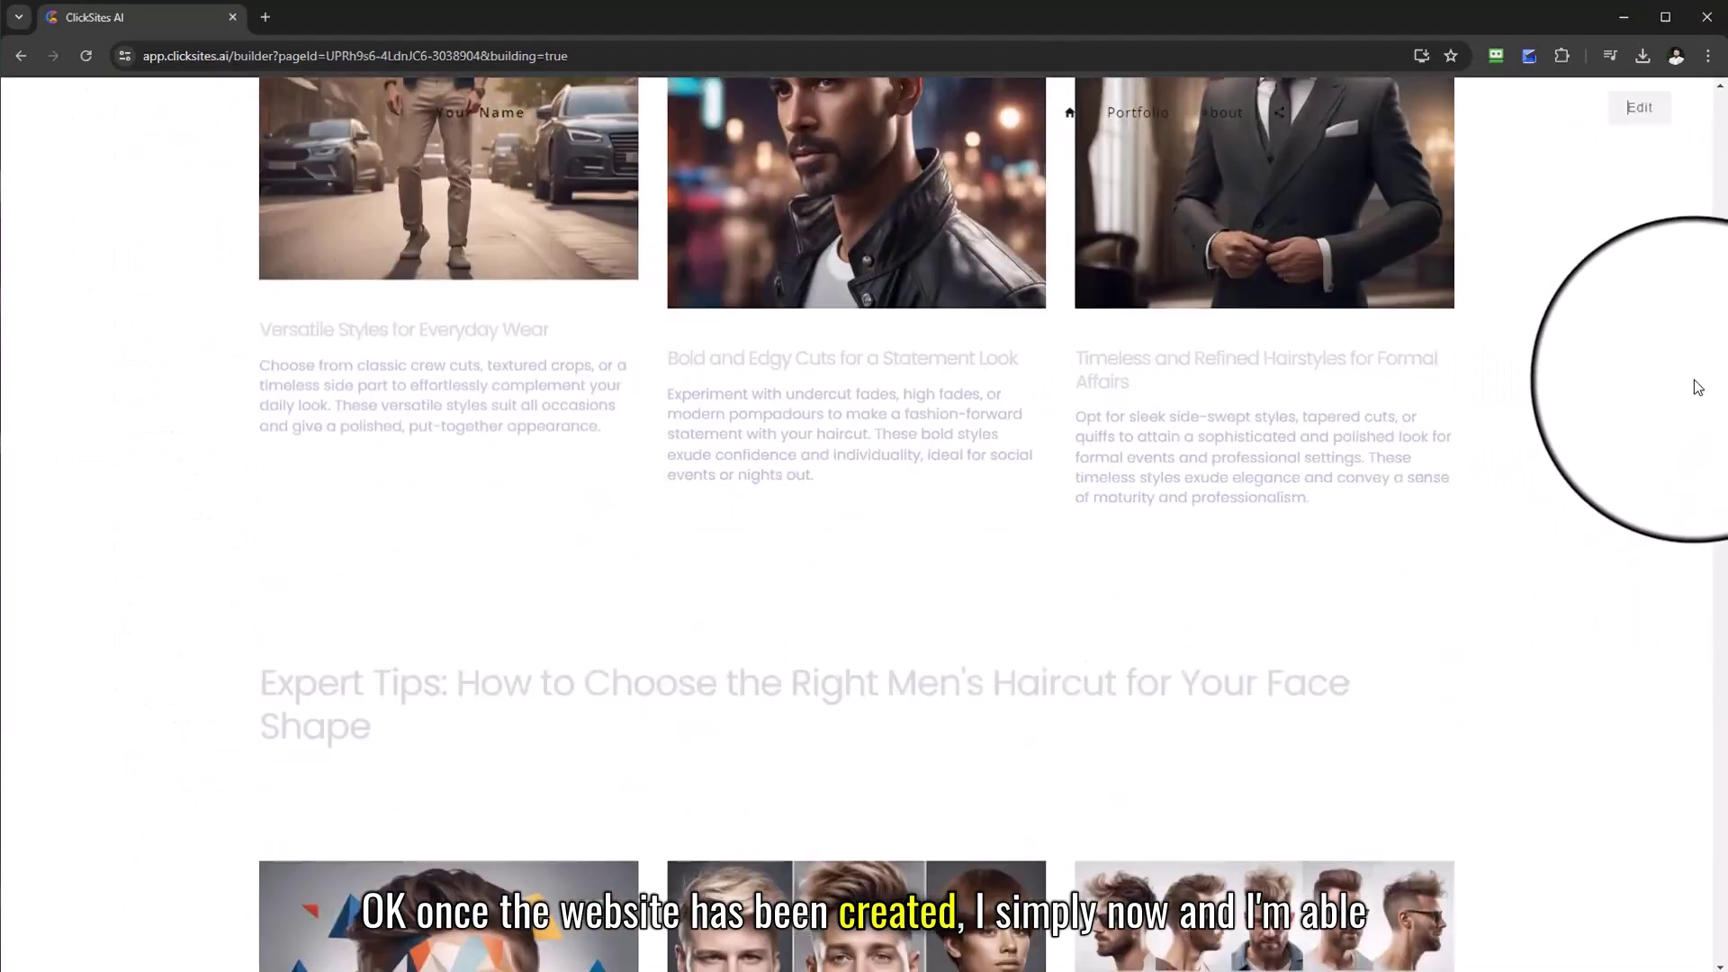
pyautogui.scroll(15, 1697, 270)
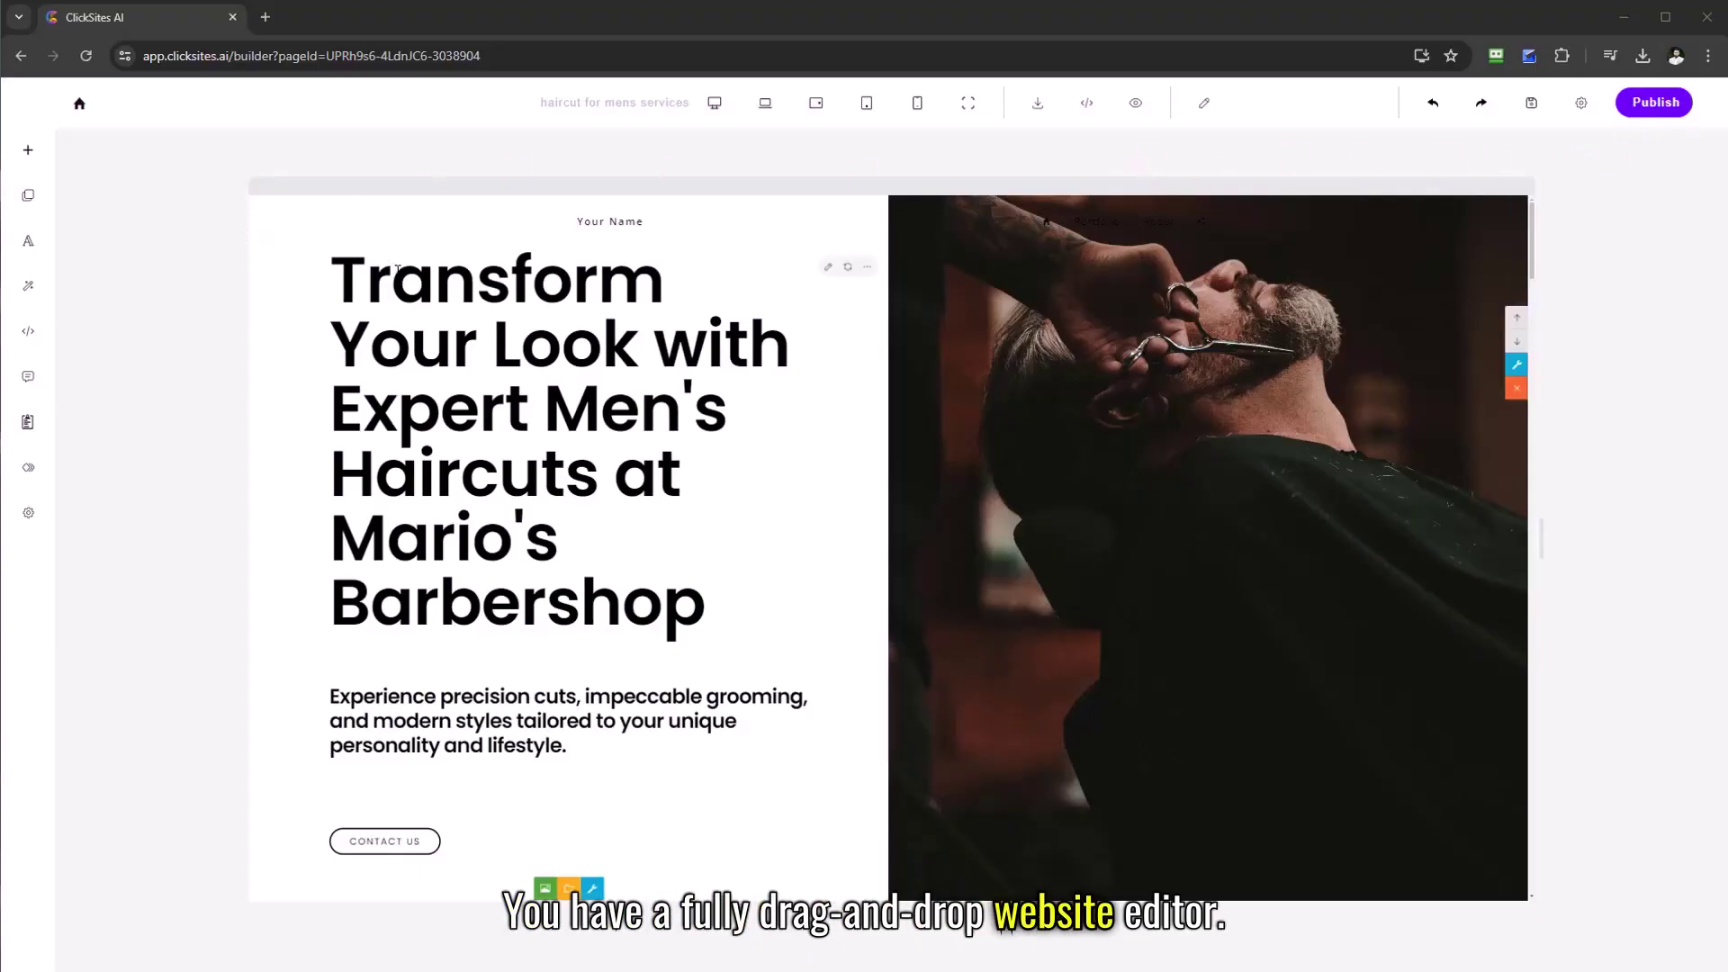
pyautogui.click(432, 285)
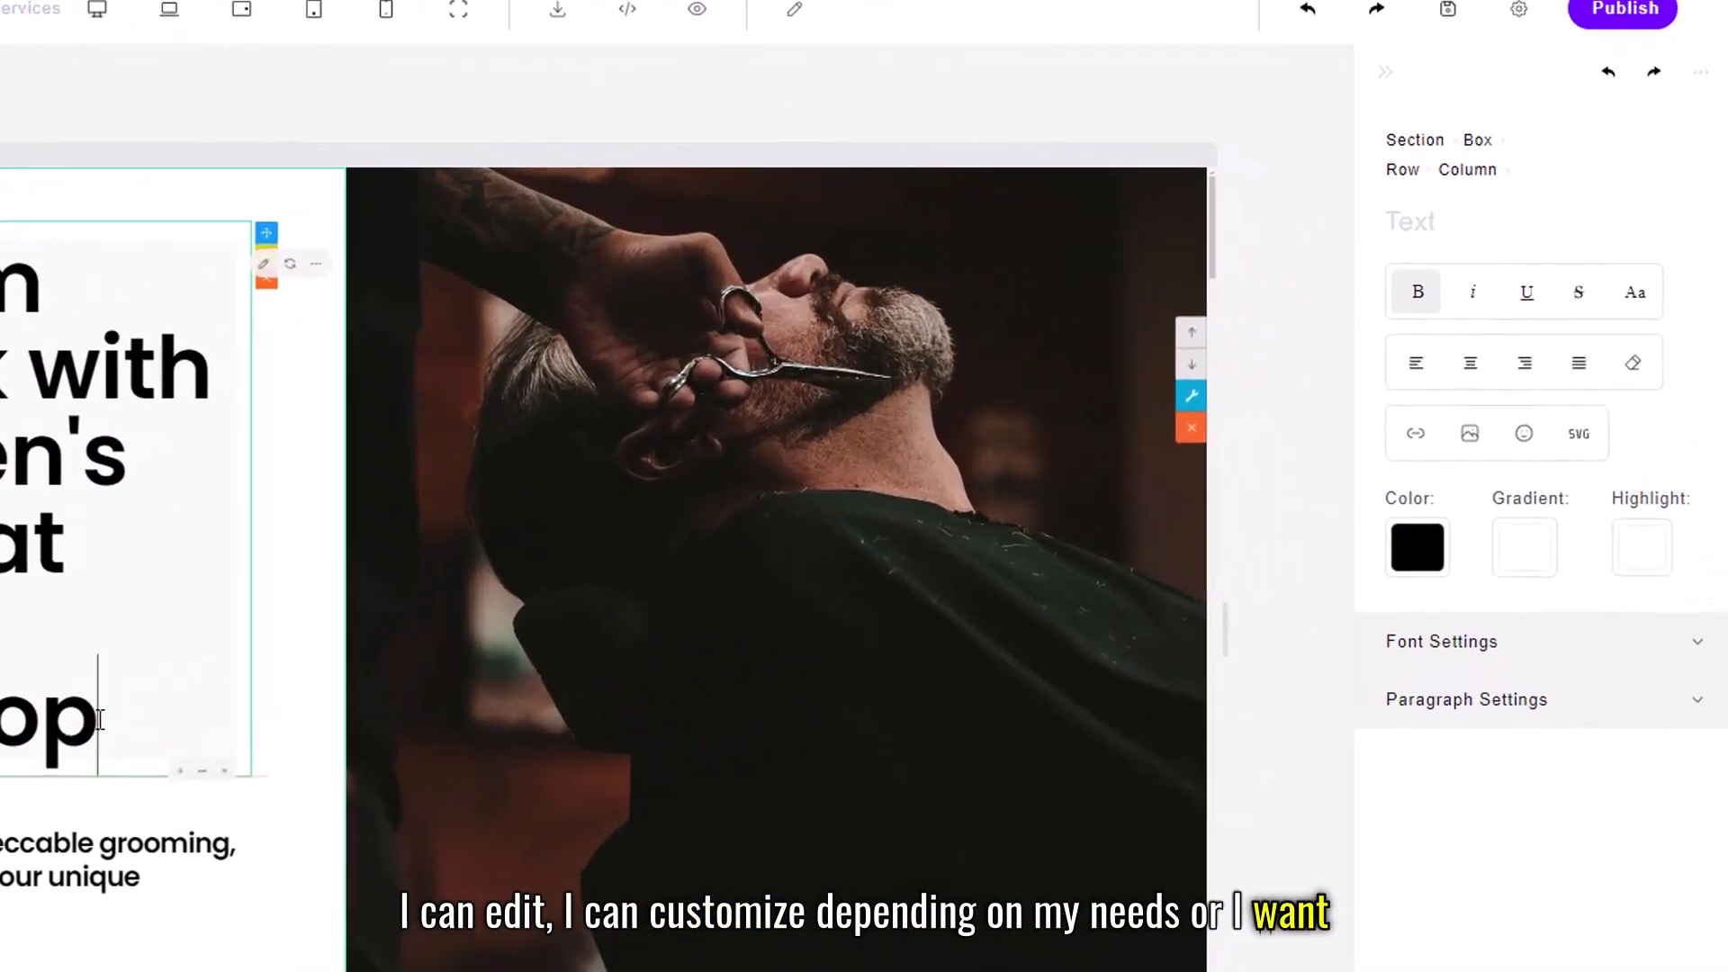
pyautogui.moveTo(100, 720); pyautogui.dragTo(0, 282)
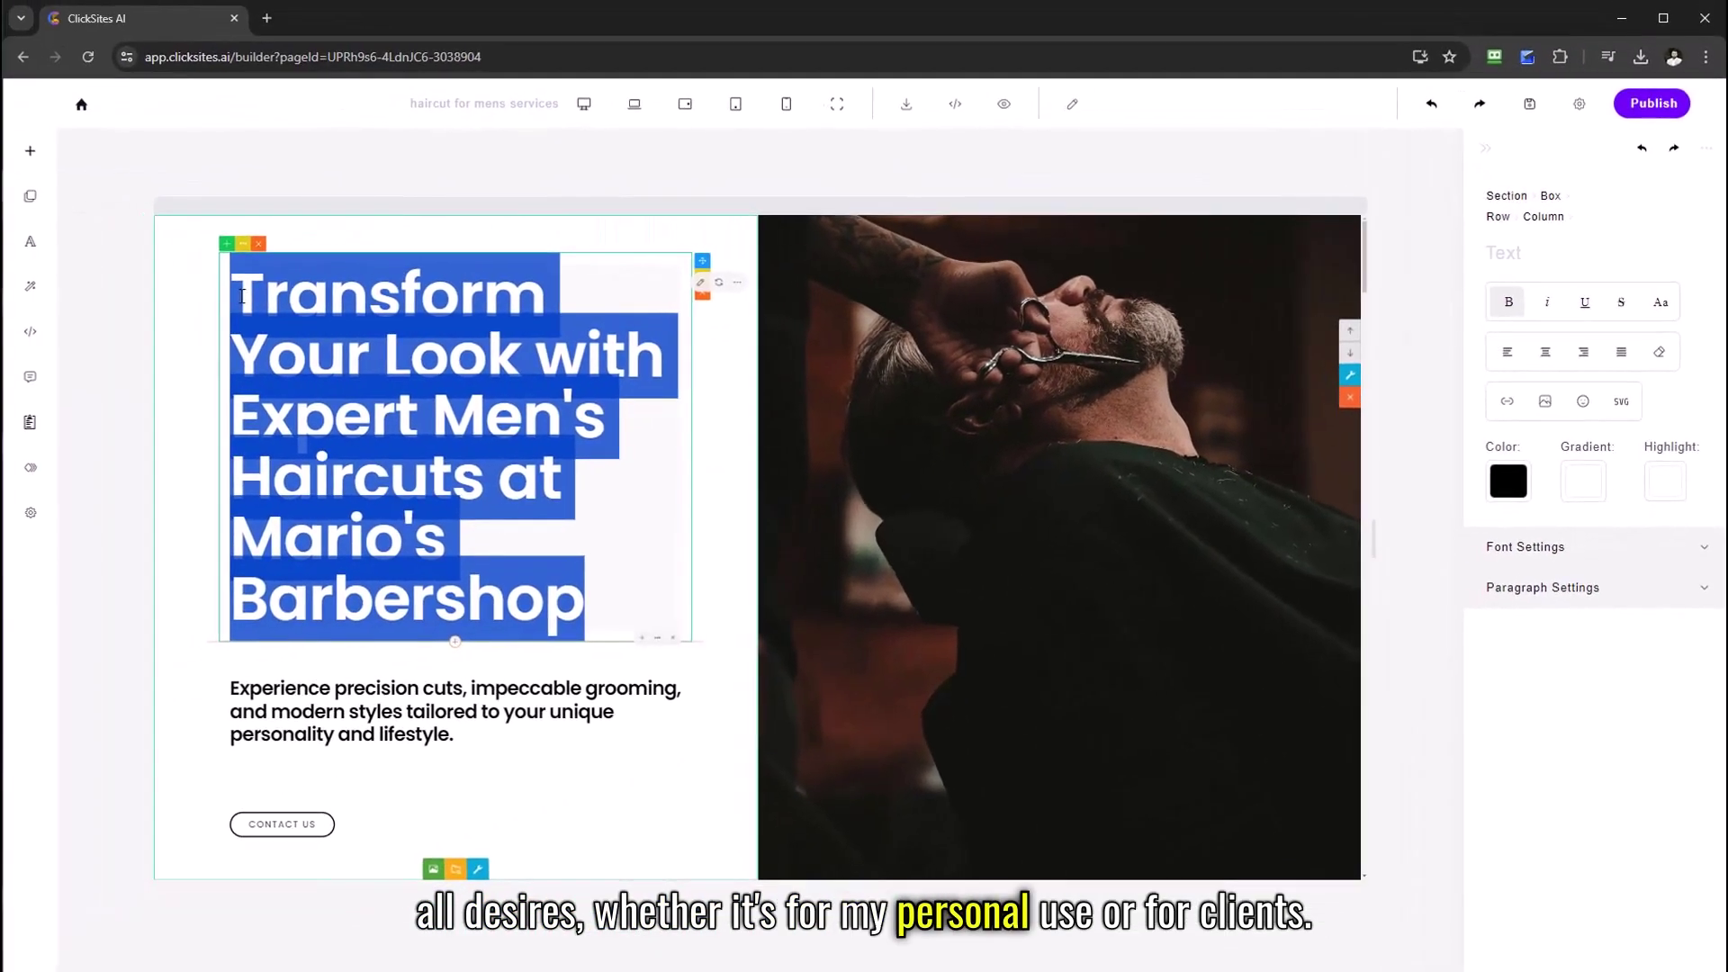
pyautogui.moveTo(243, 295); pyautogui.dragTo(557, 574)
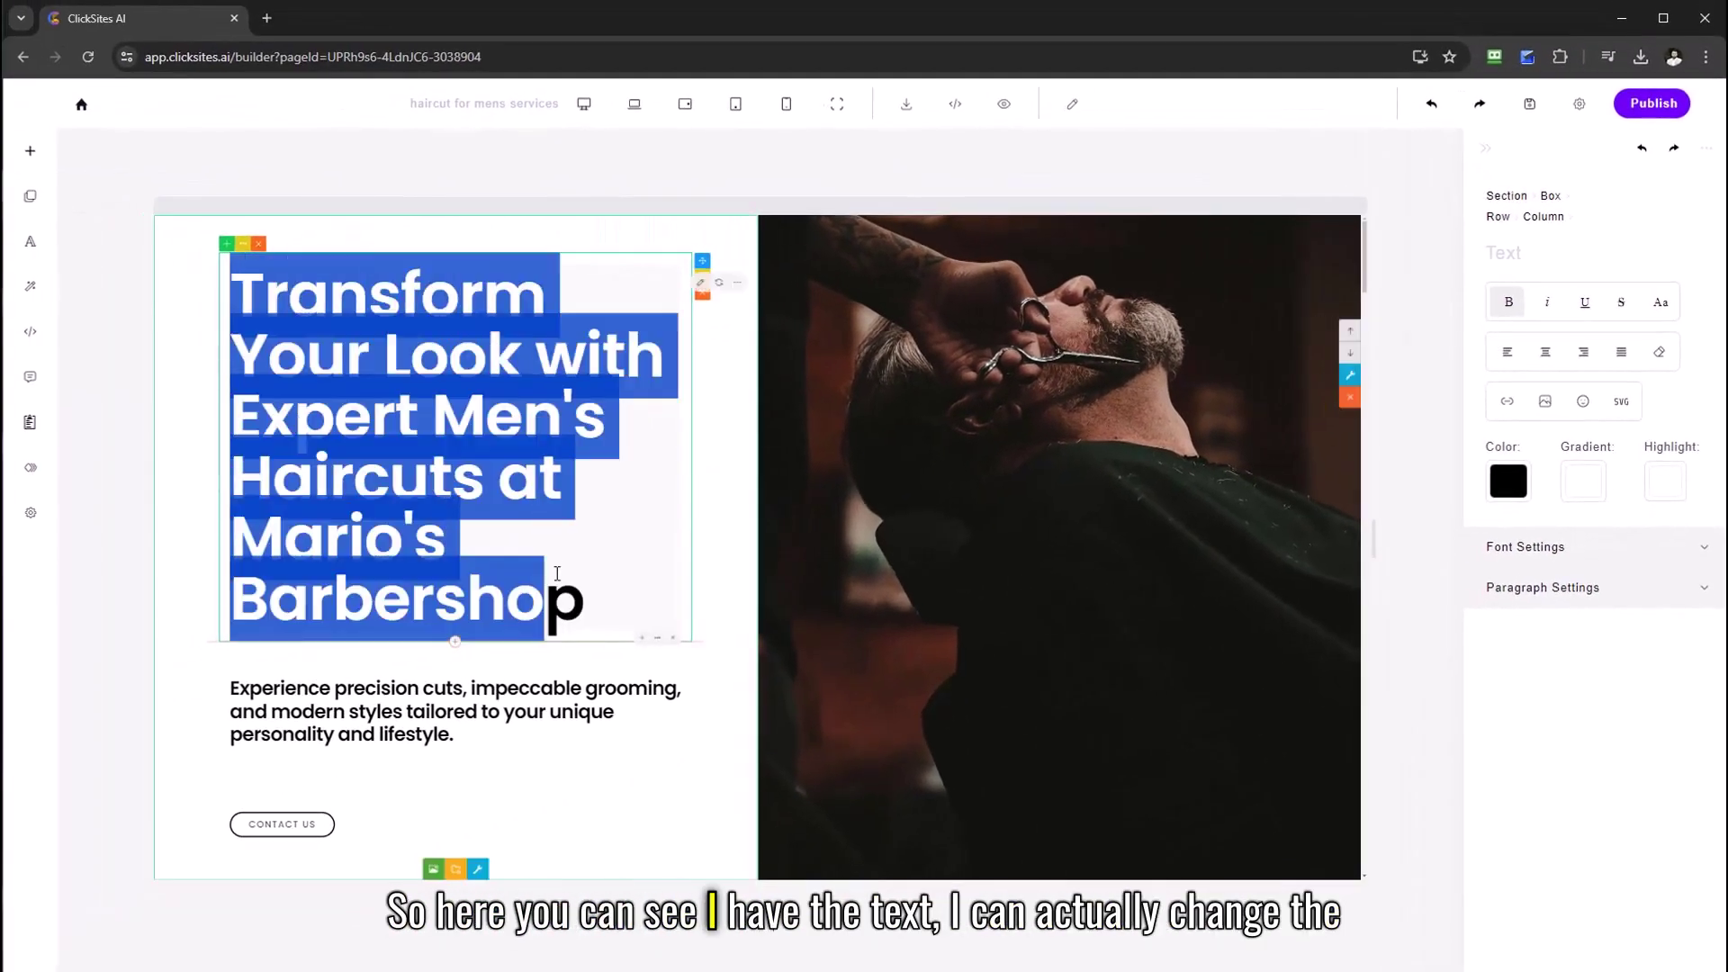
# - Try maroon, purple, green and orange text colours on the hero headline
pyautogui.click(596, 551)
pyautogui.click(1519, 483)
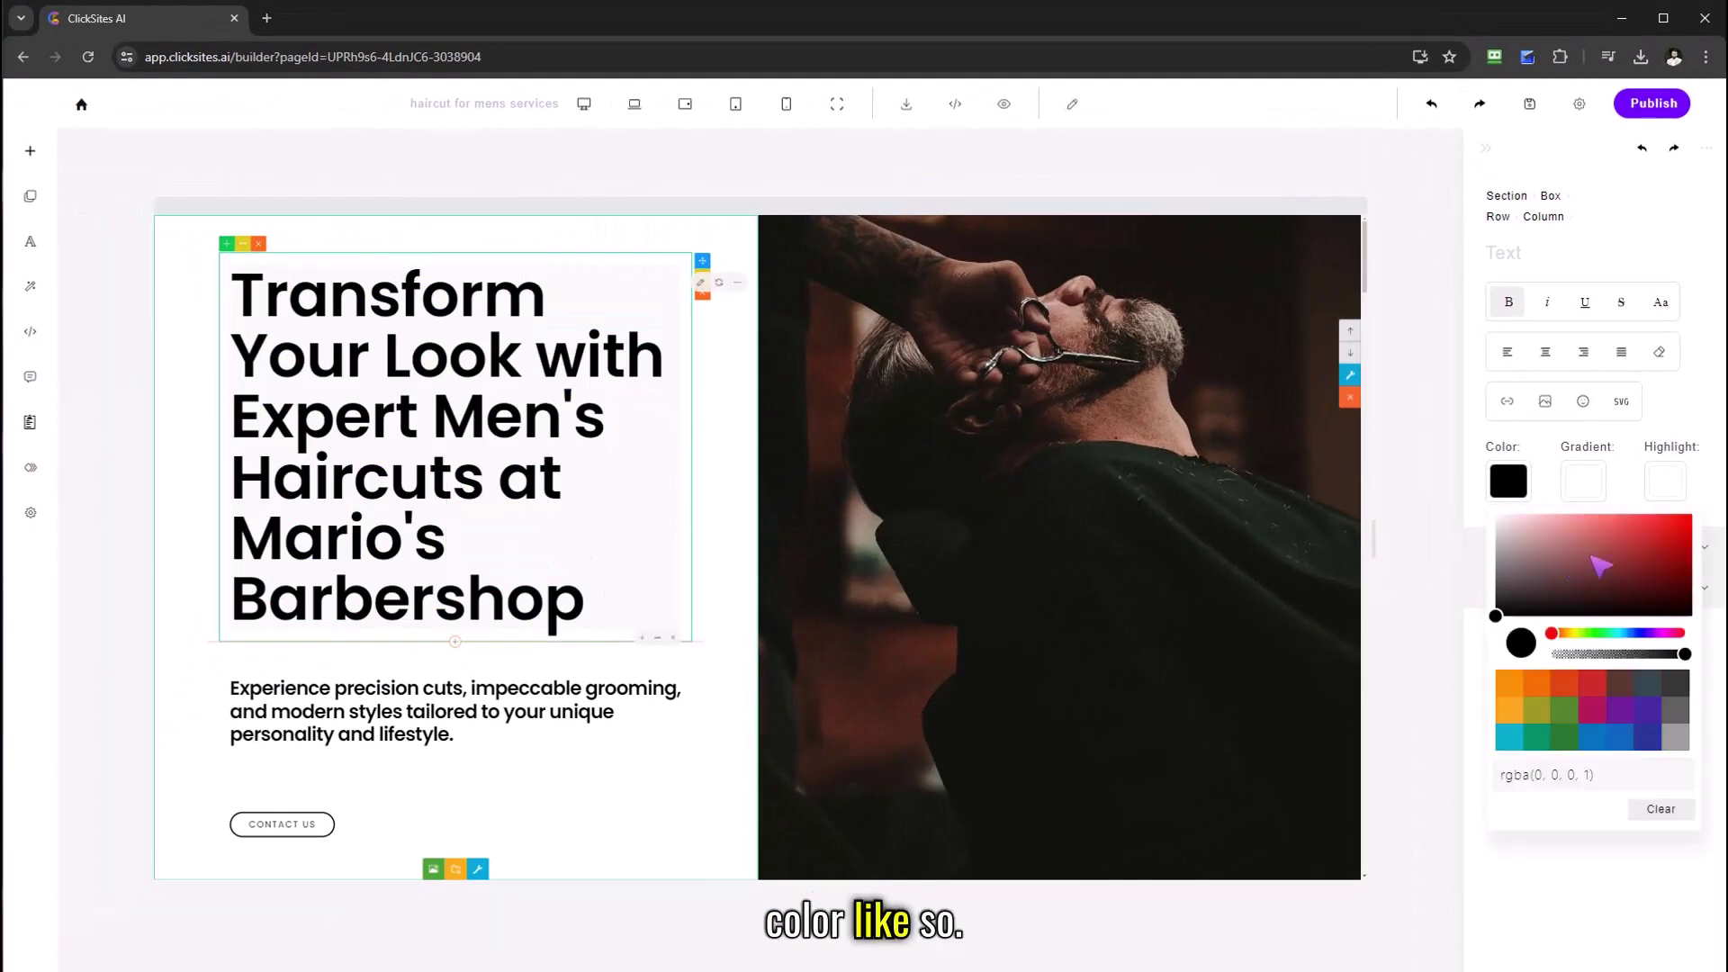
pyautogui.click(1601, 558)
pyautogui.click(1620, 711)
pyautogui.click(1563, 711)
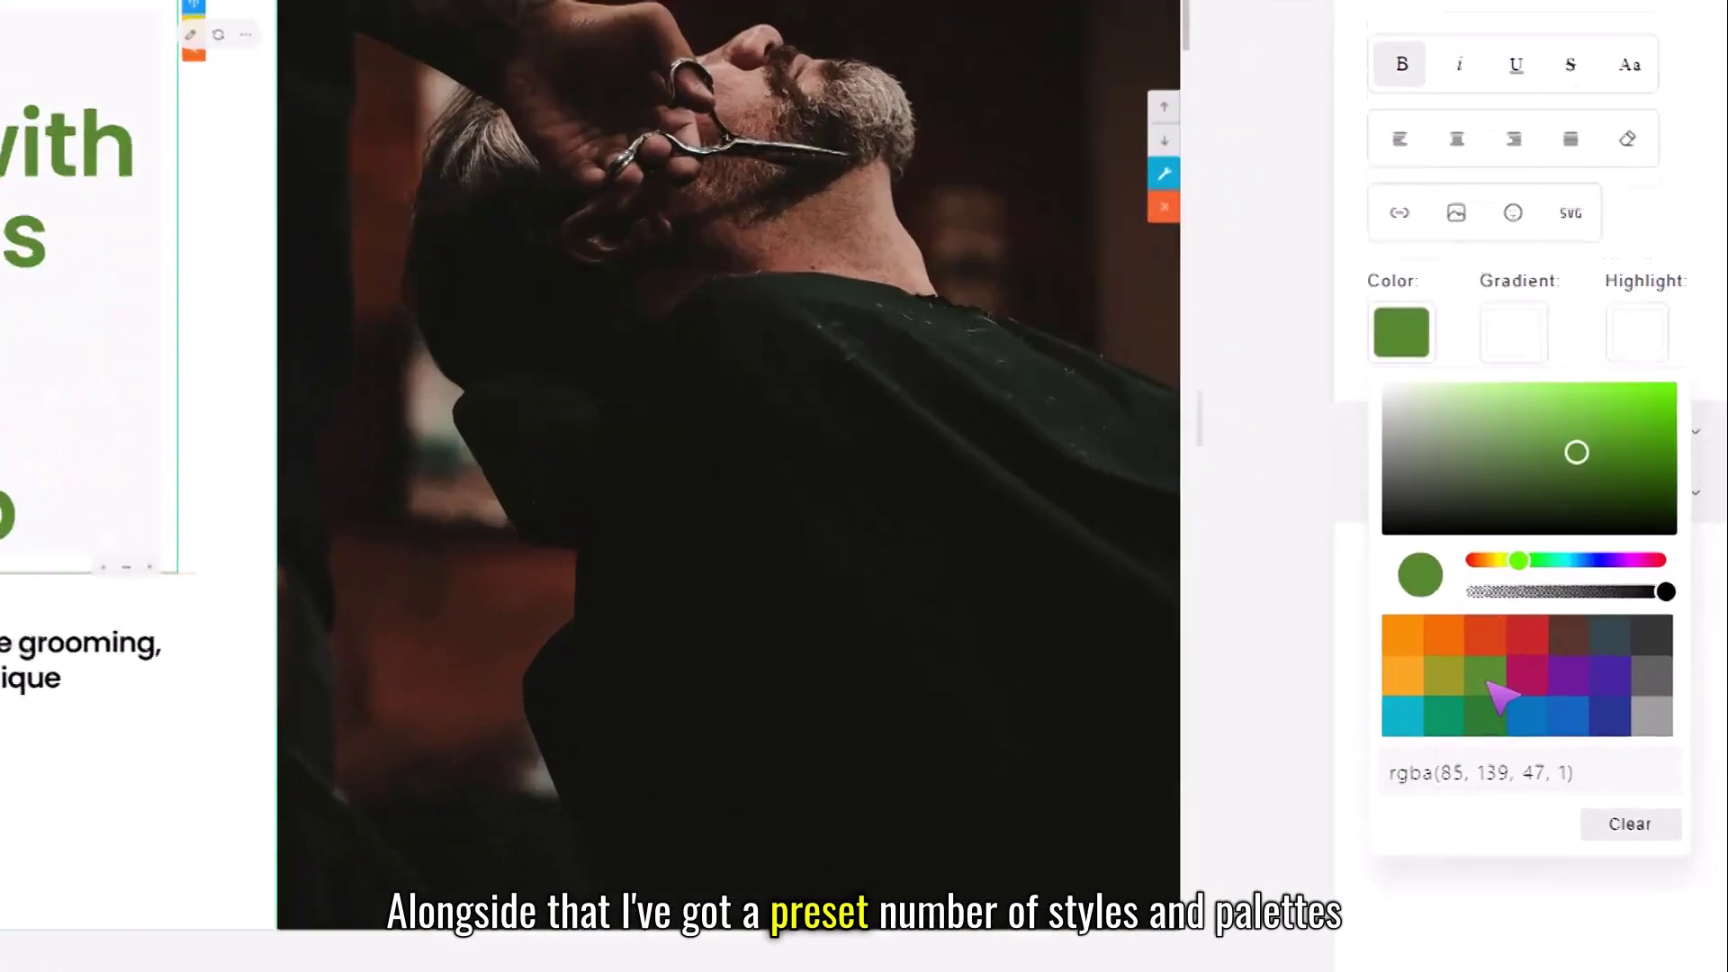
pyautogui.click(1509, 711)
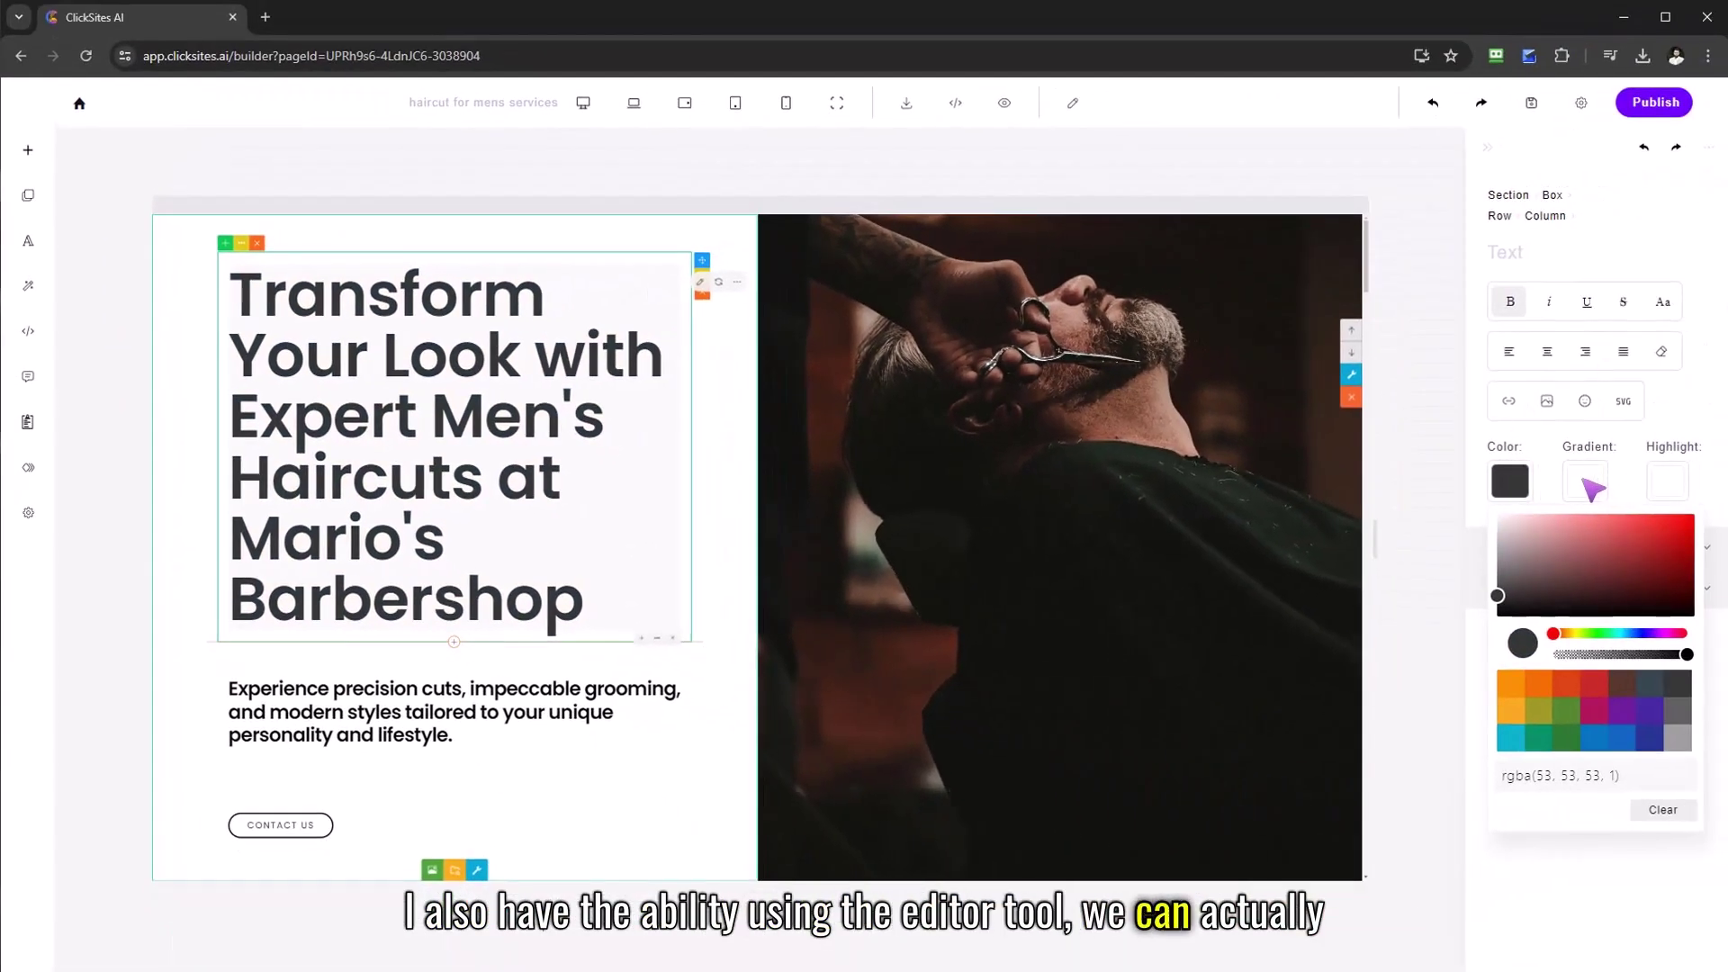
pyautogui.click(1588, 489)
# - Apply the peach-to-pink gradient preset to the headline after trying several others
pyautogui.click(1587, 489)
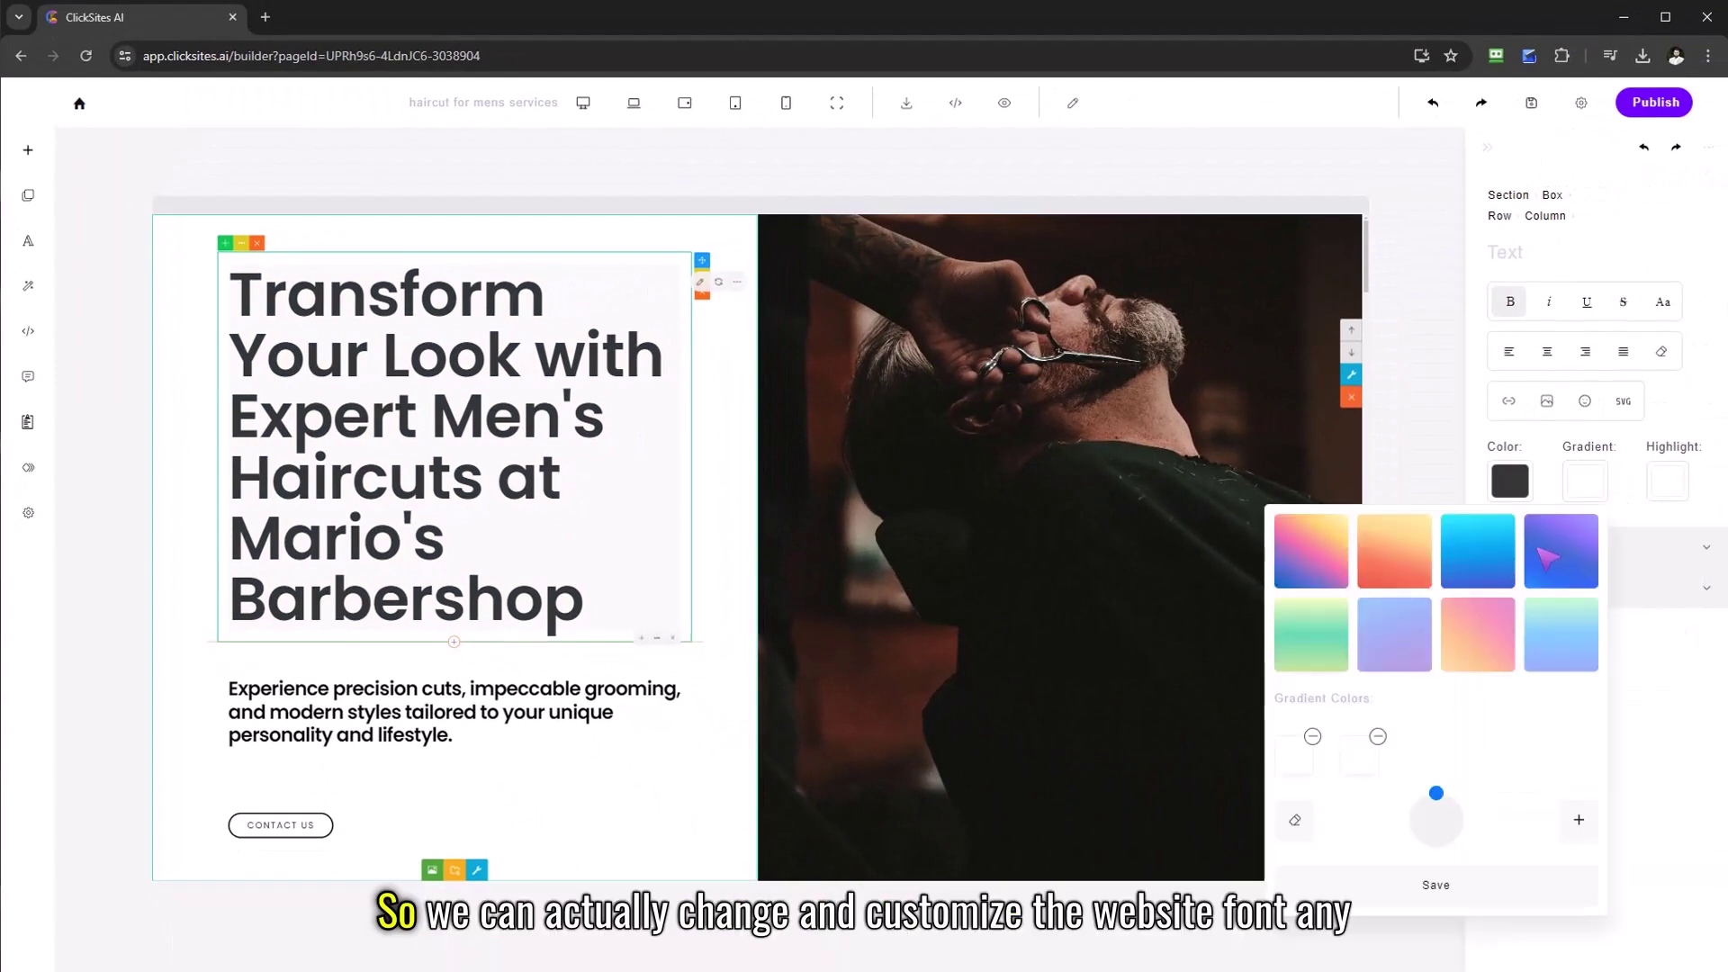
pyautogui.click(1562, 551)
pyautogui.click(1478, 550)
pyautogui.click(1394, 550)
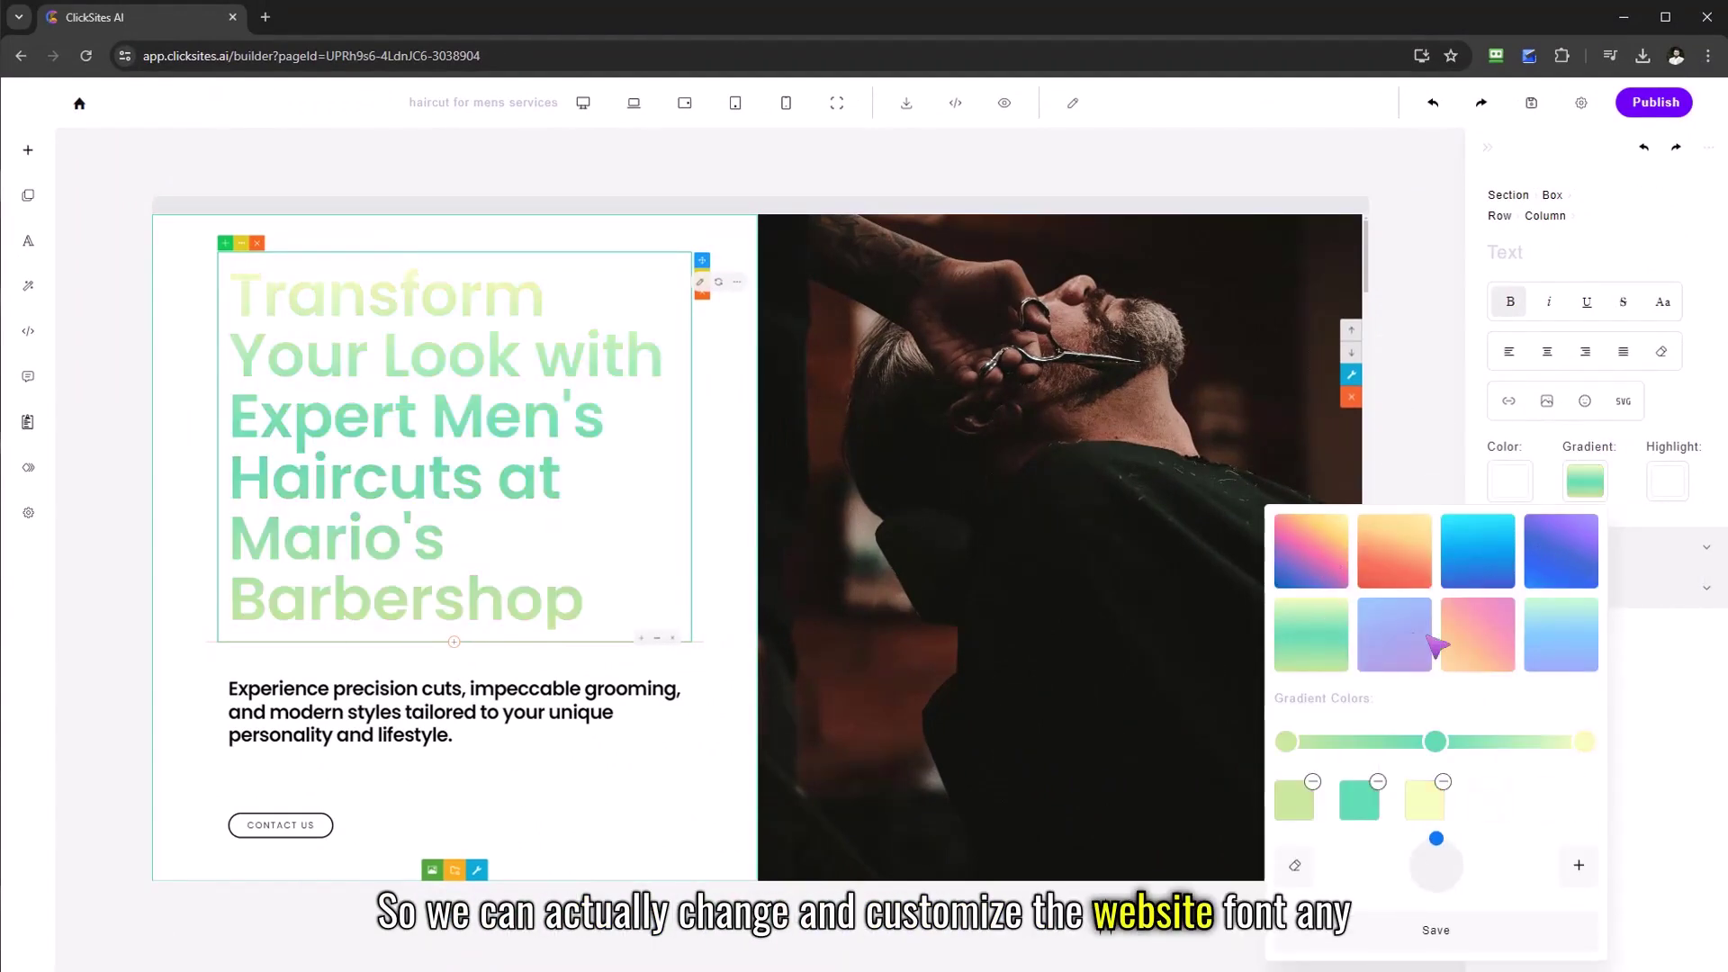
pyautogui.click(1478, 634)
pyautogui.click(1394, 634)
pyautogui.click(1478, 551)
pyautogui.click(1408, 562)
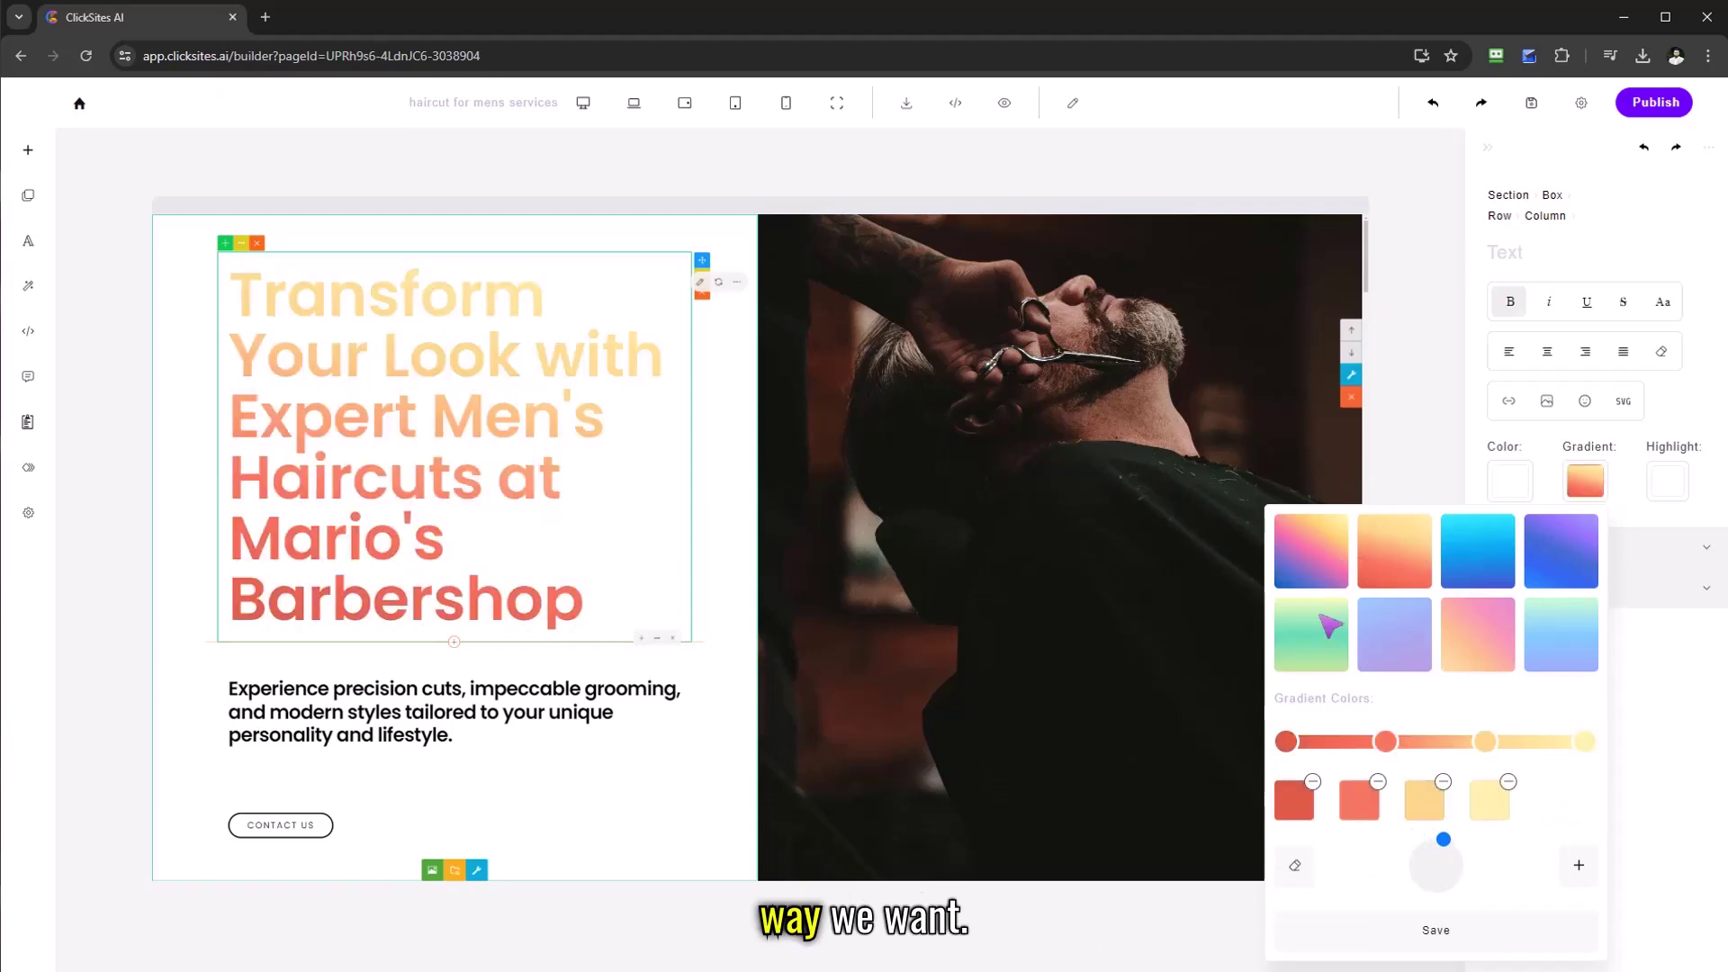
pyautogui.click(1320, 621)
pyautogui.click(1386, 630)
pyautogui.click(1476, 630)
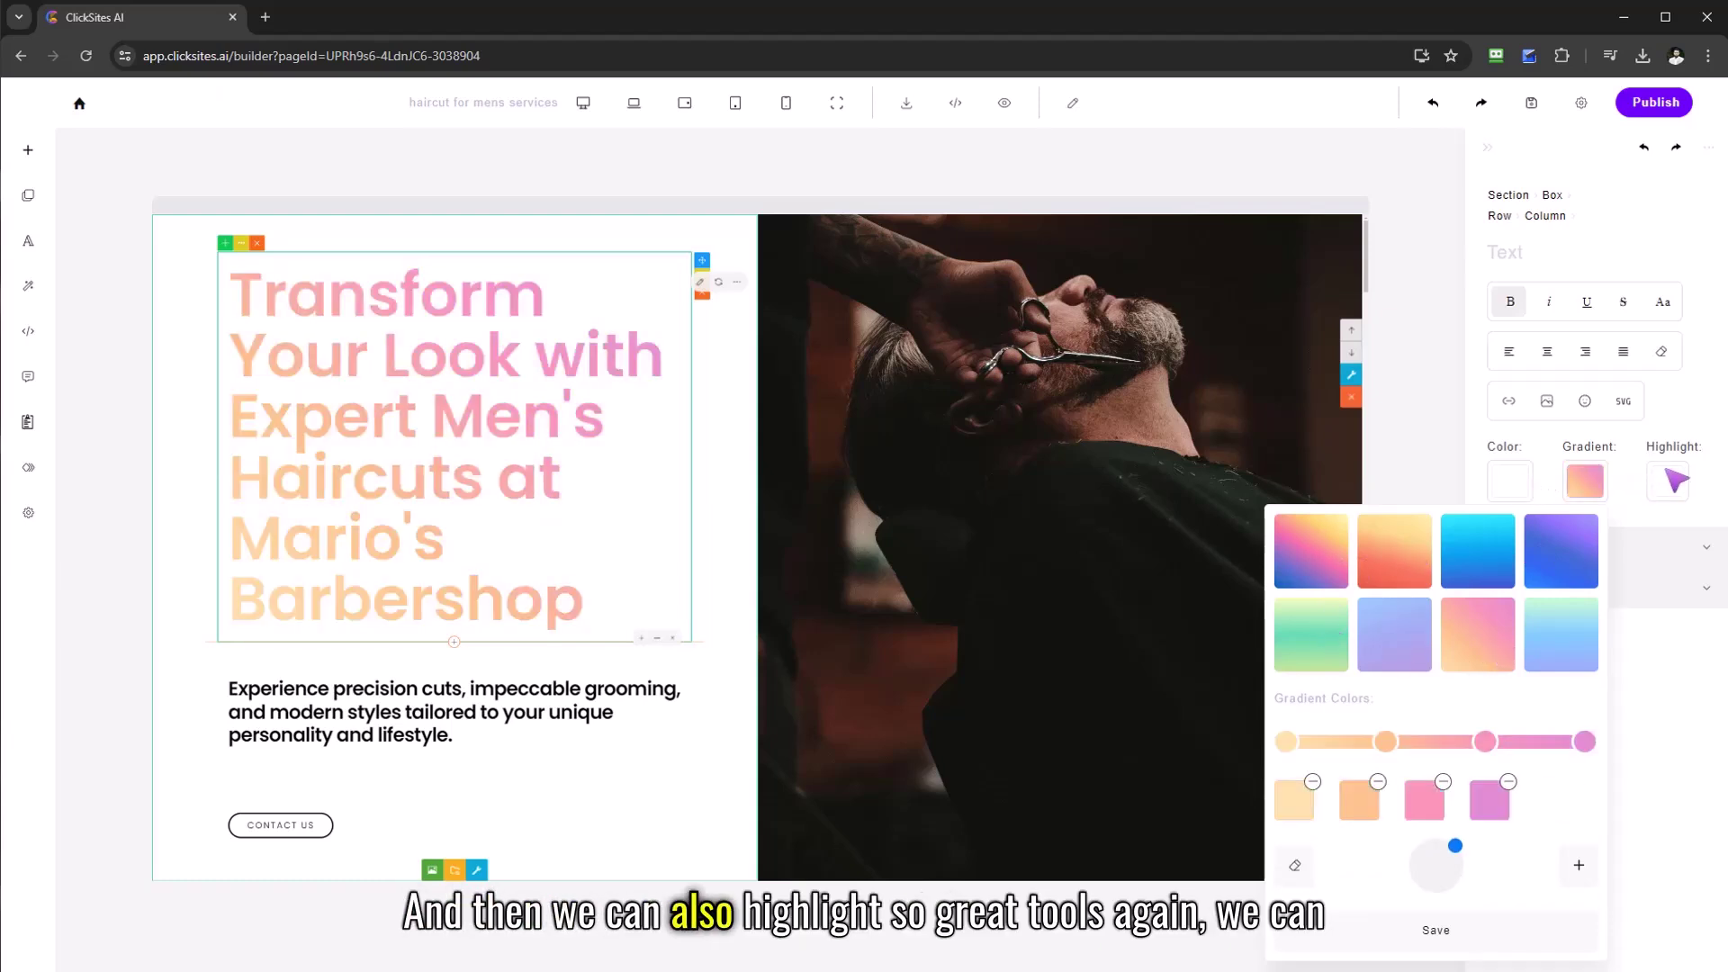
pyautogui.click(1689, 432)
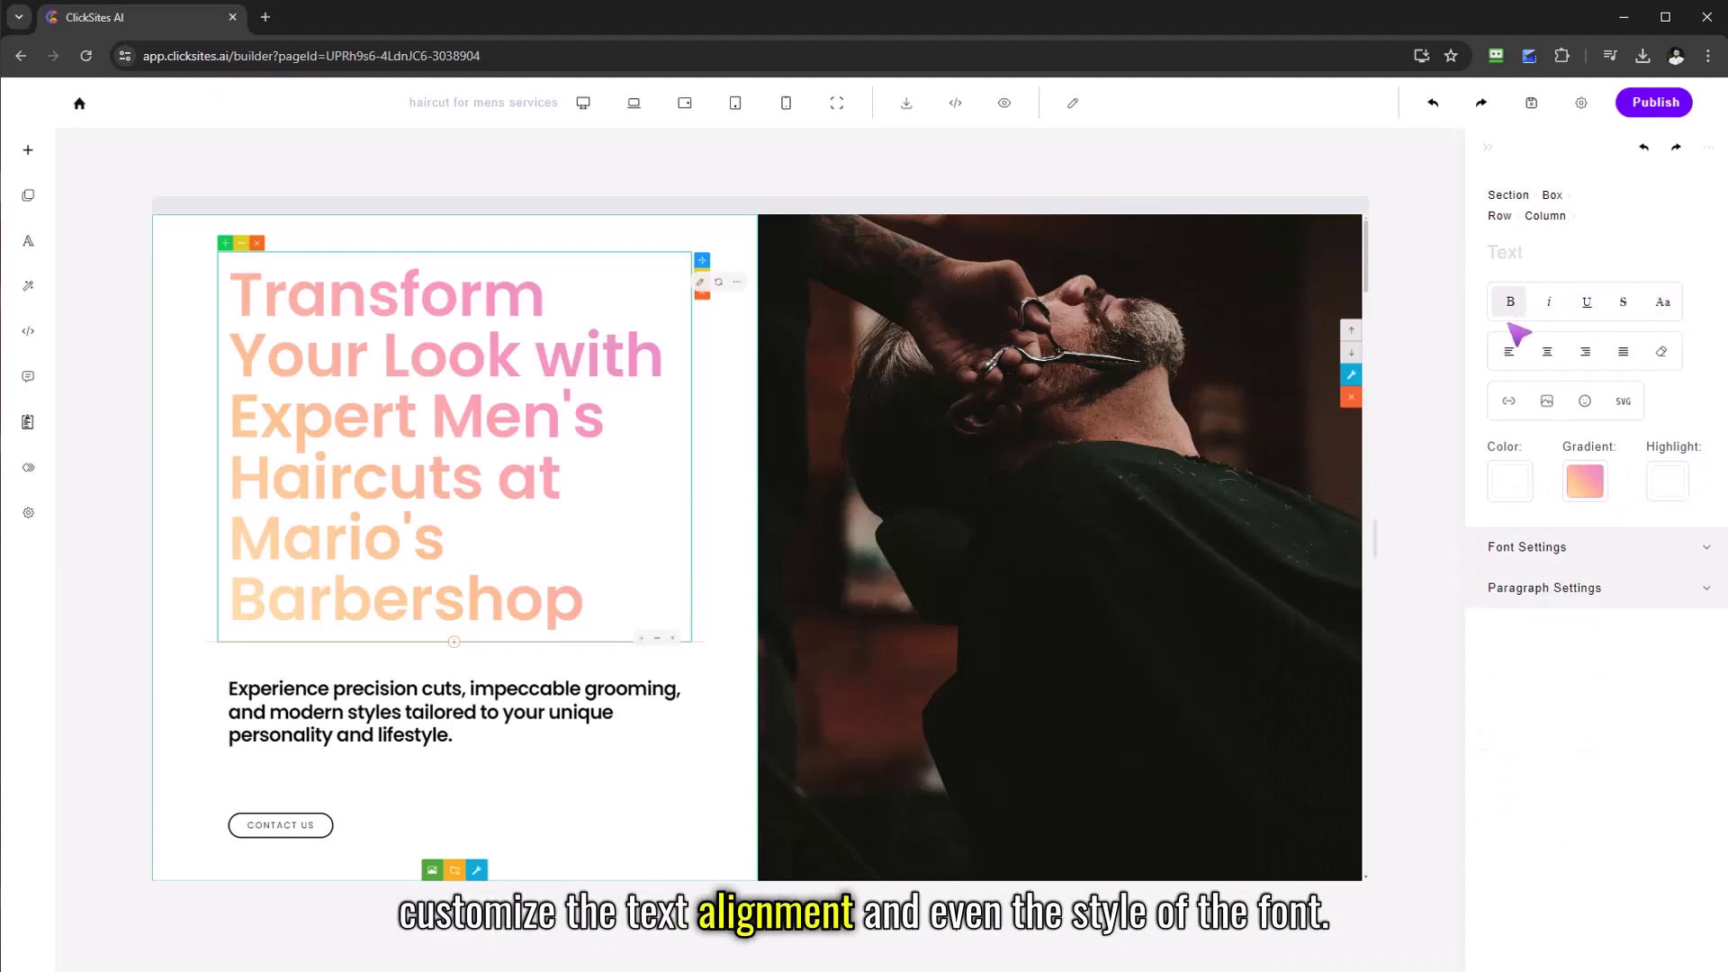
# - Set the headline font to Righteous after trying Prosto One and PT Sans
pyautogui.click(1590, 558)
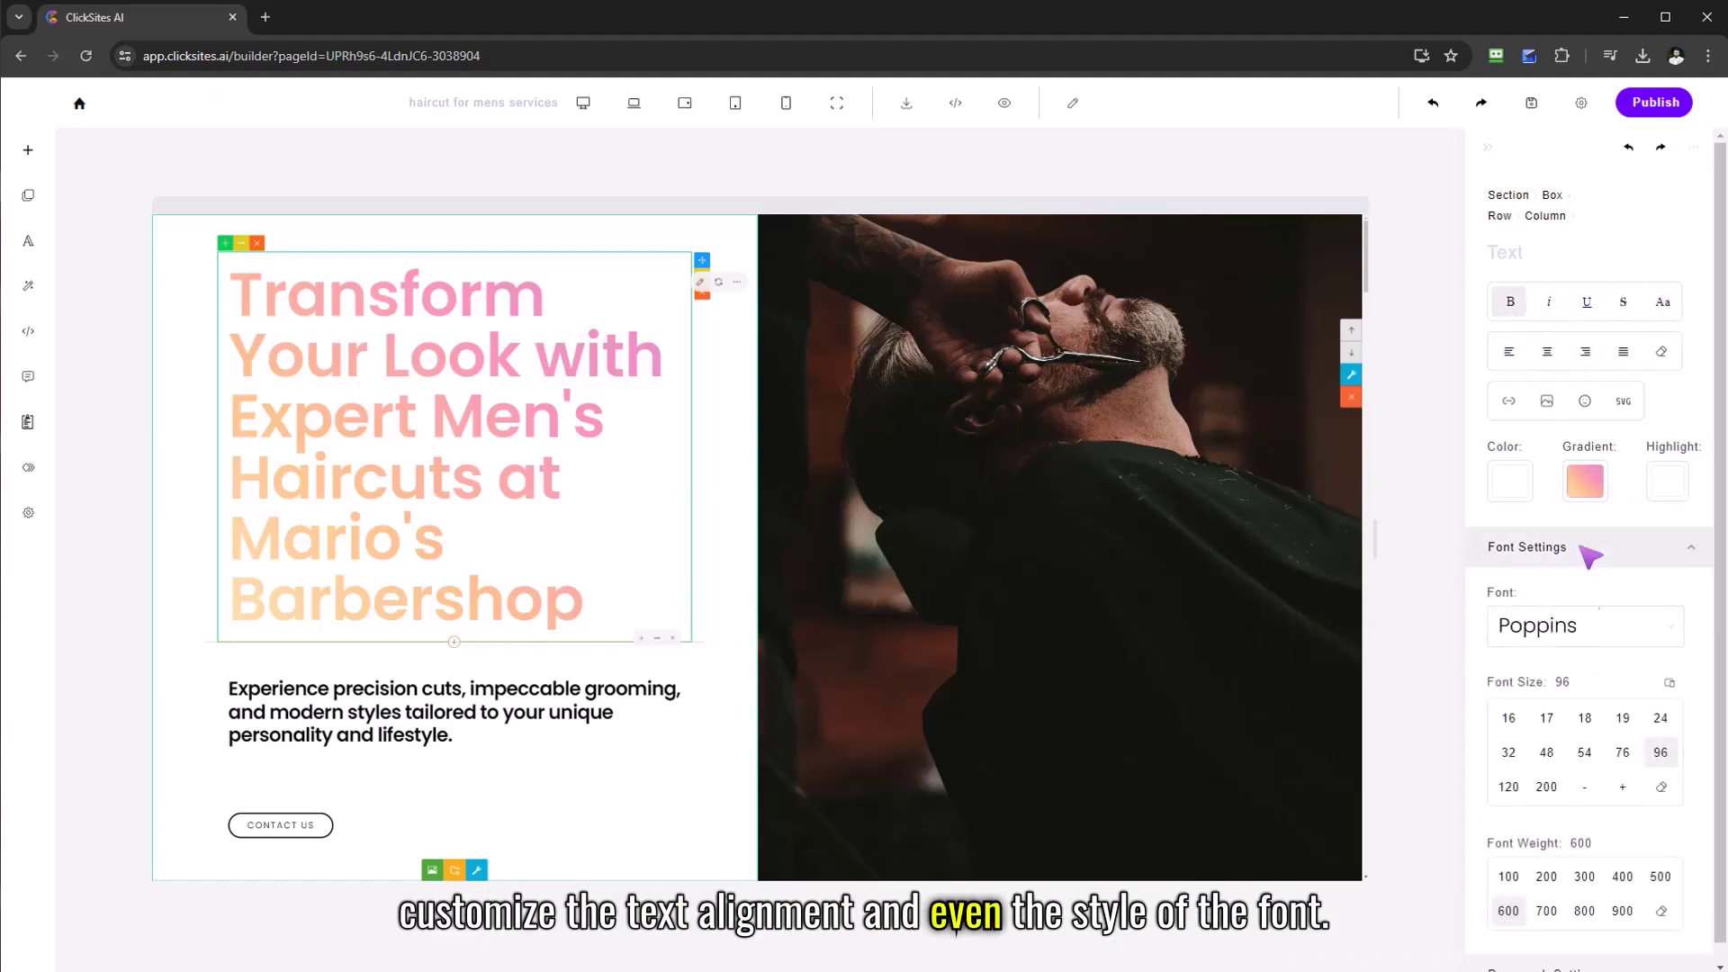
pyautogui.click(1586, 628)
pyautogui.scroll(-3, 1574, 703)
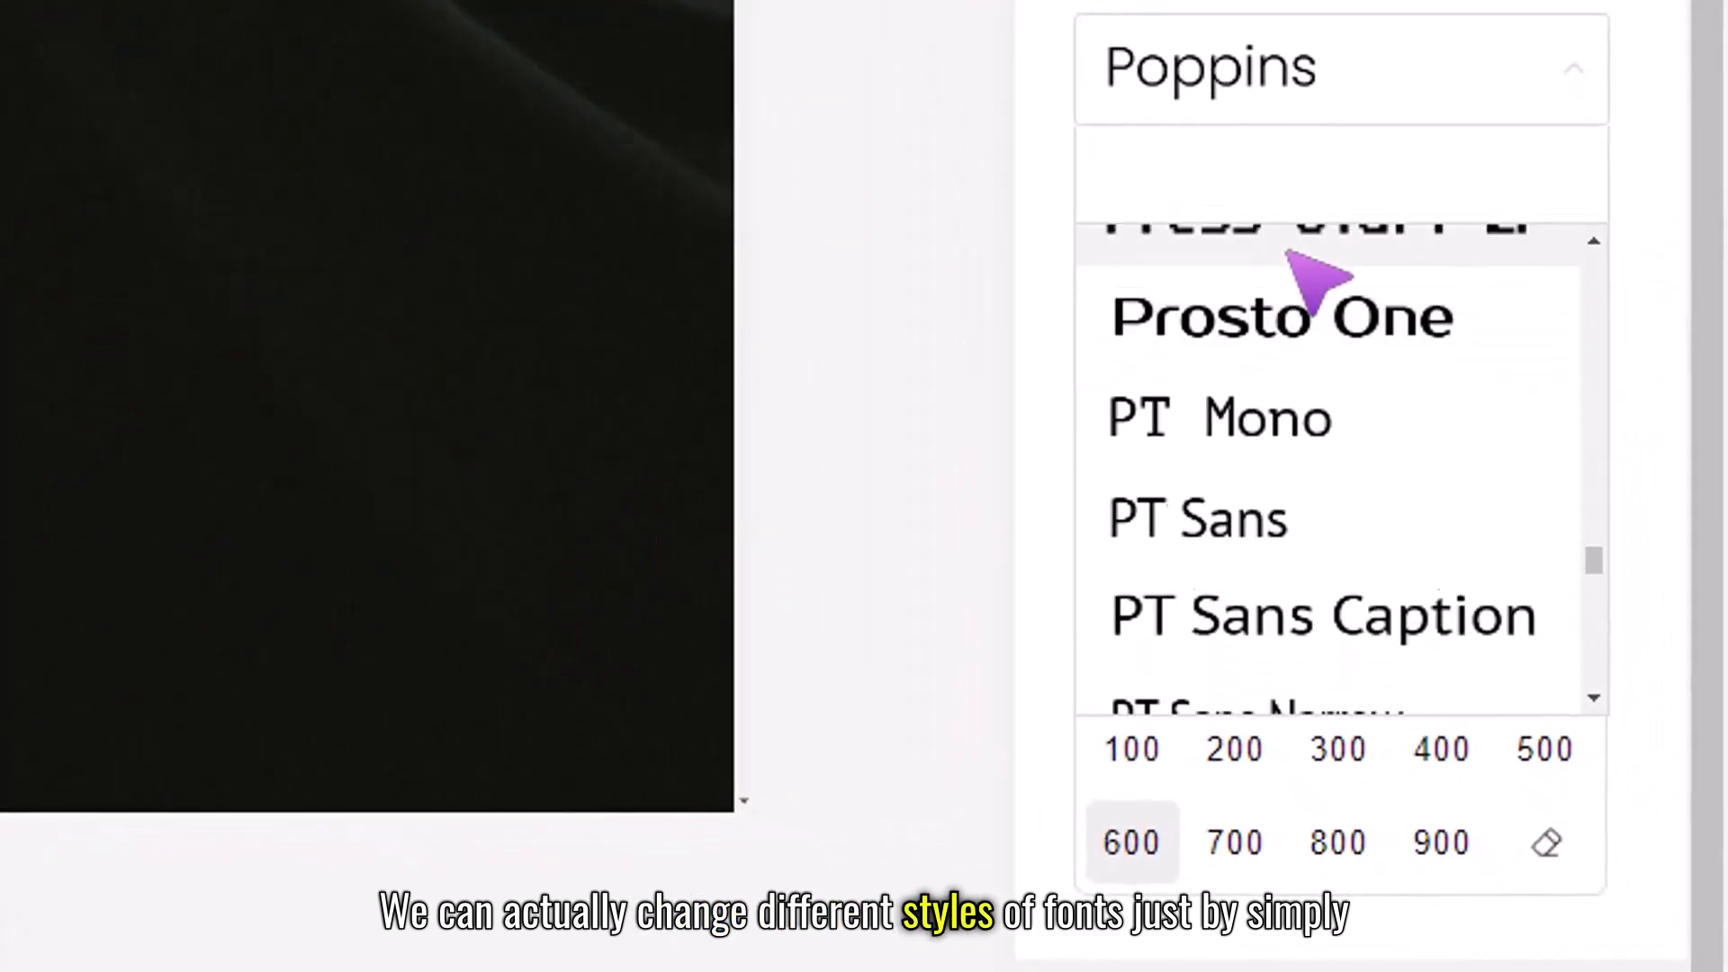
pyautogui.click(1274, 319)
pyautogui.click(1264, 491)
pyautogui.click(1342, 68)
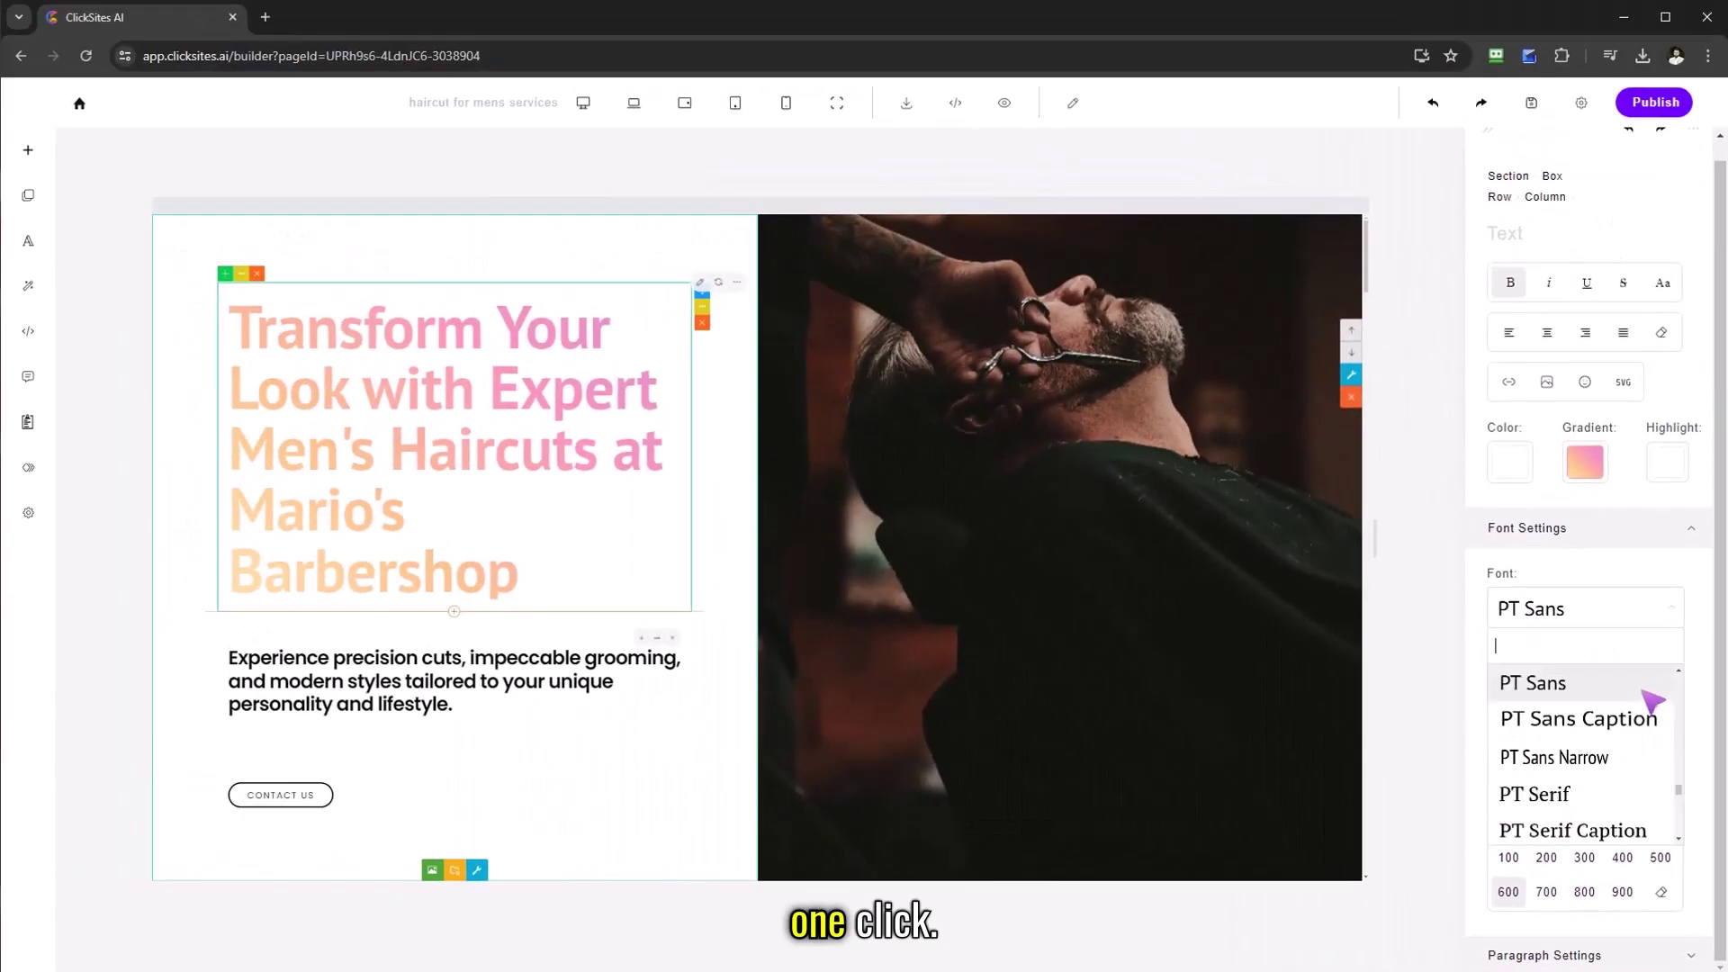
pyautogui.scroll(-3, 1460, 368)
pyautogui.scroll(-1, 1616, 765)
pyautogui.click(1584, 760)
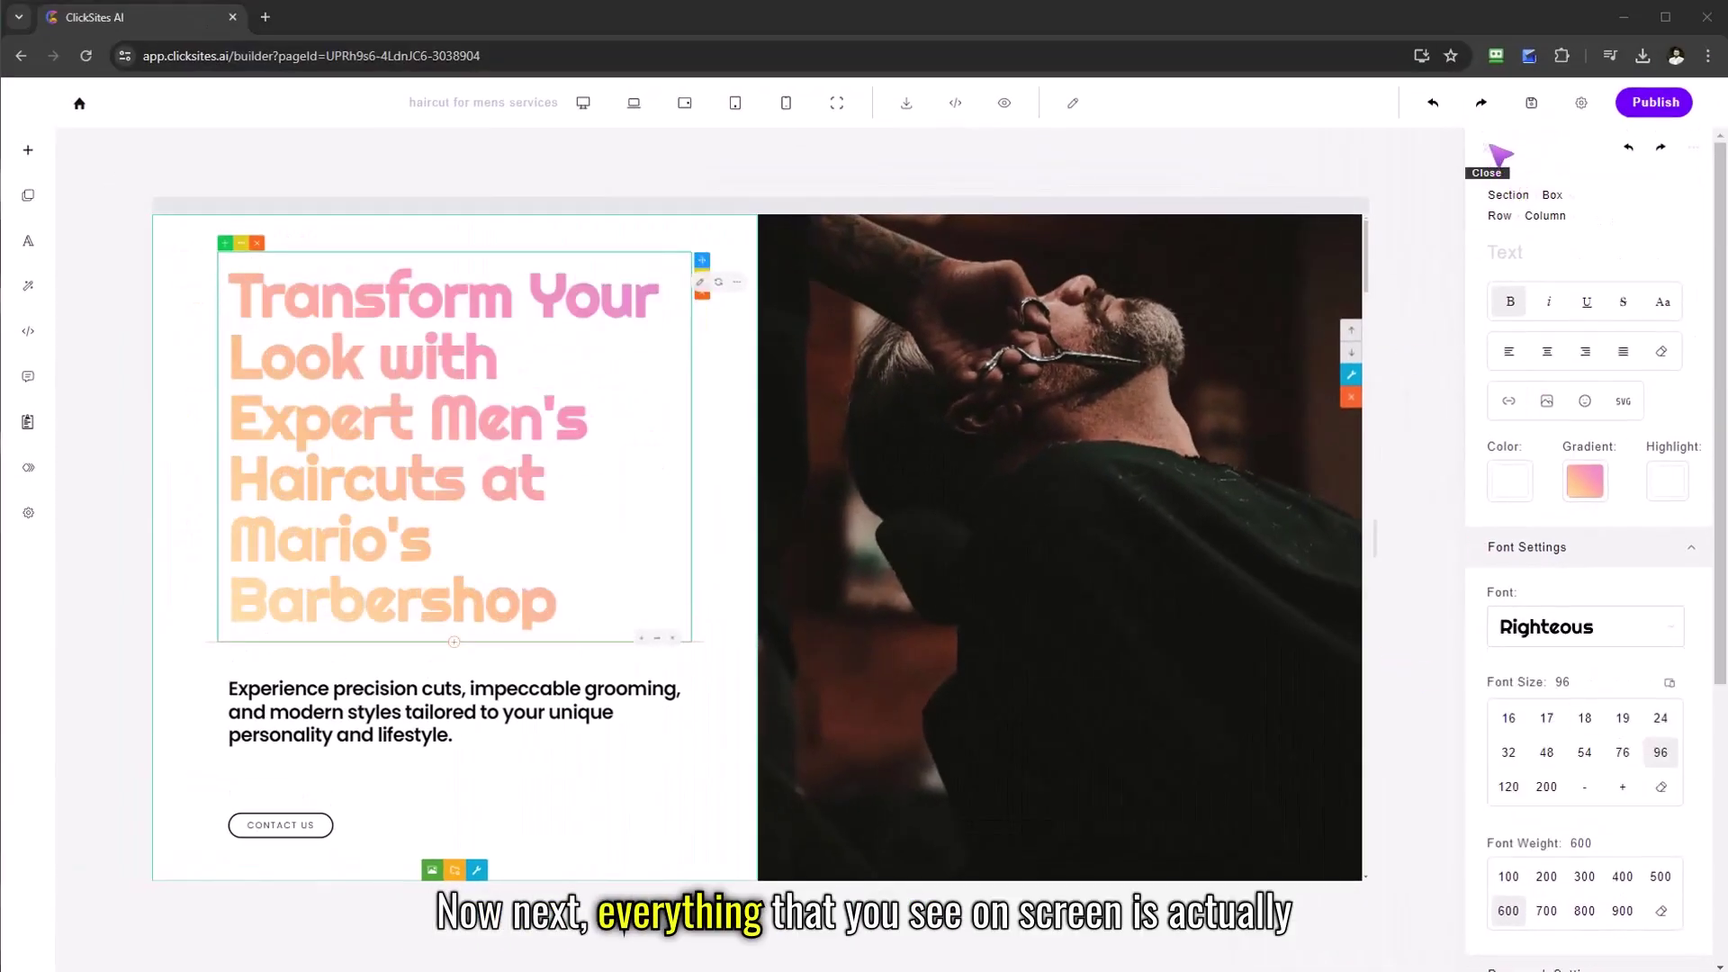
# - Move the headline below the paragraph, then return it above the paragraph
pyautogui.click(1499, 155)
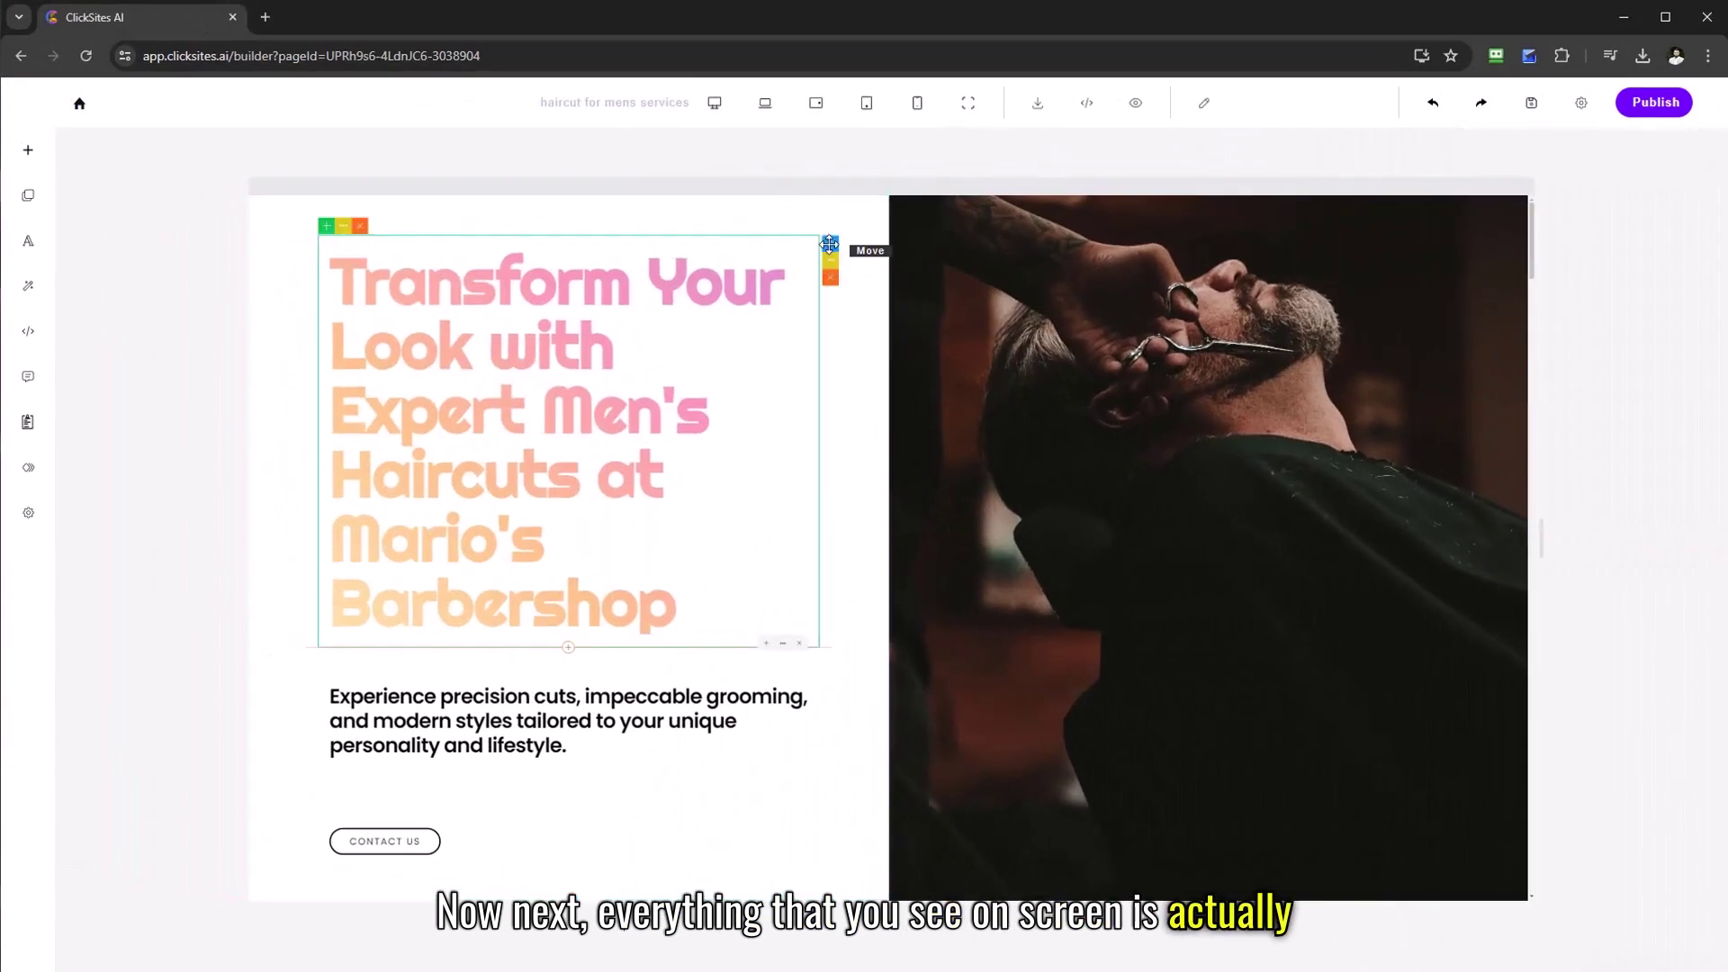
pyautogui.moveTo(829, 244); pyautogui.dragTo(664, 325)
pyautogui.click(753, 483)
pyautogui.scroll(-2, 729, 443)
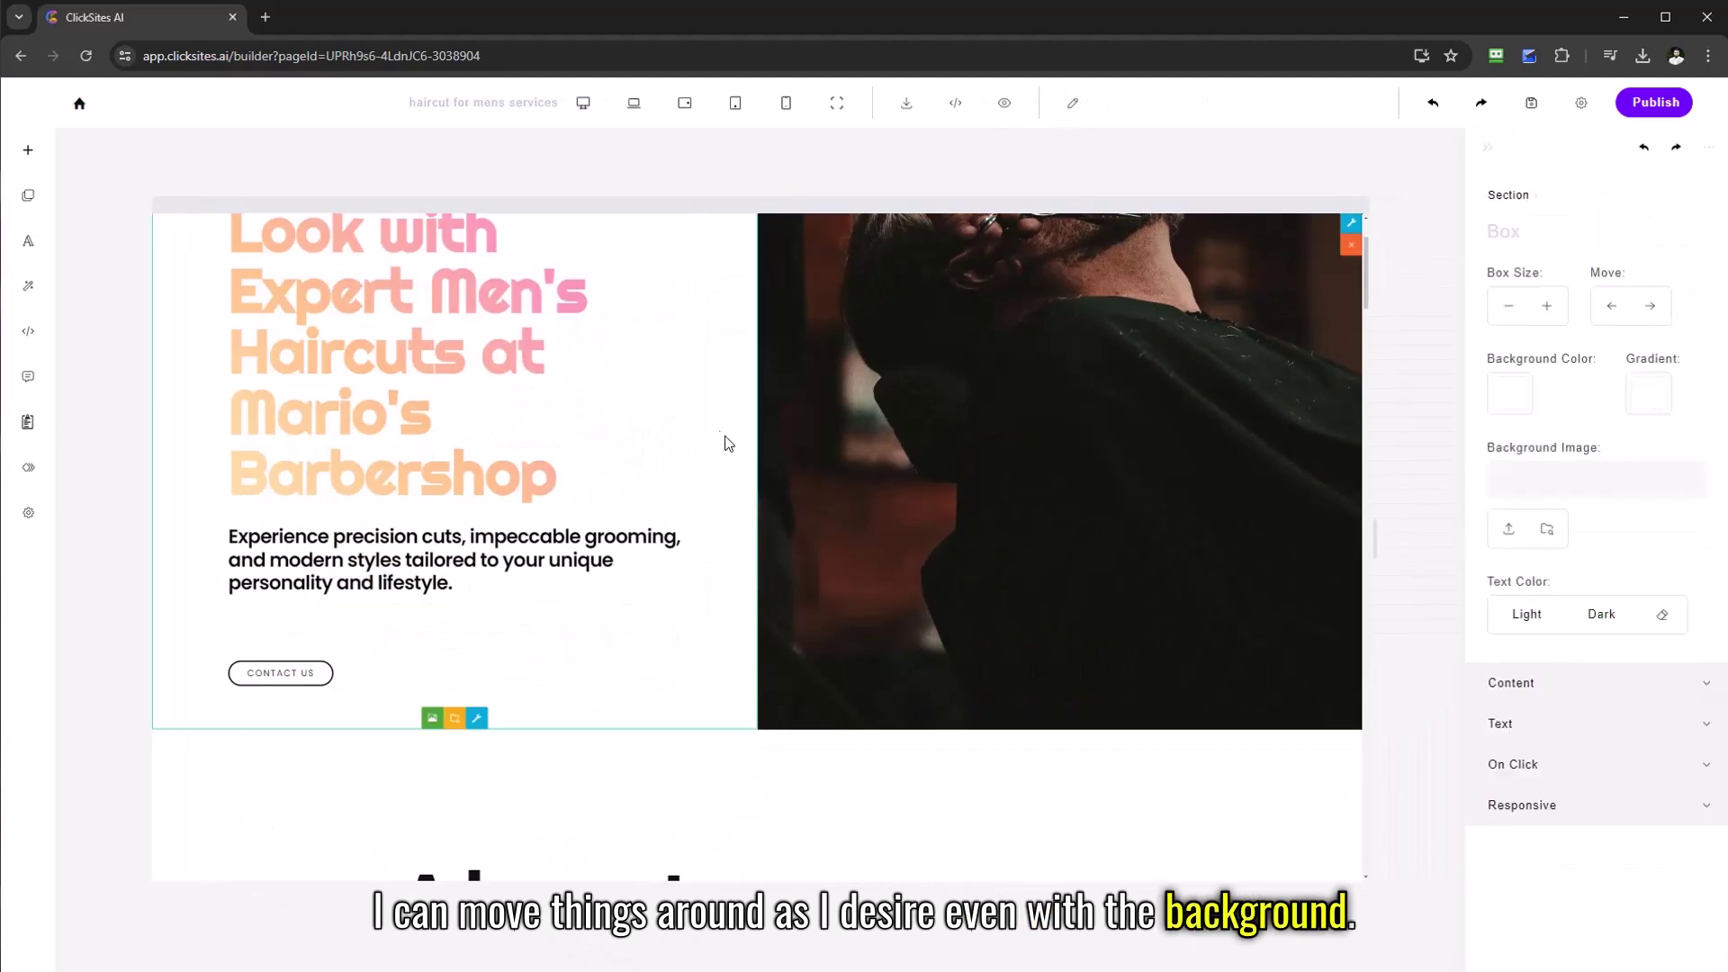
pyautogui.scroll(2, 748, 381)
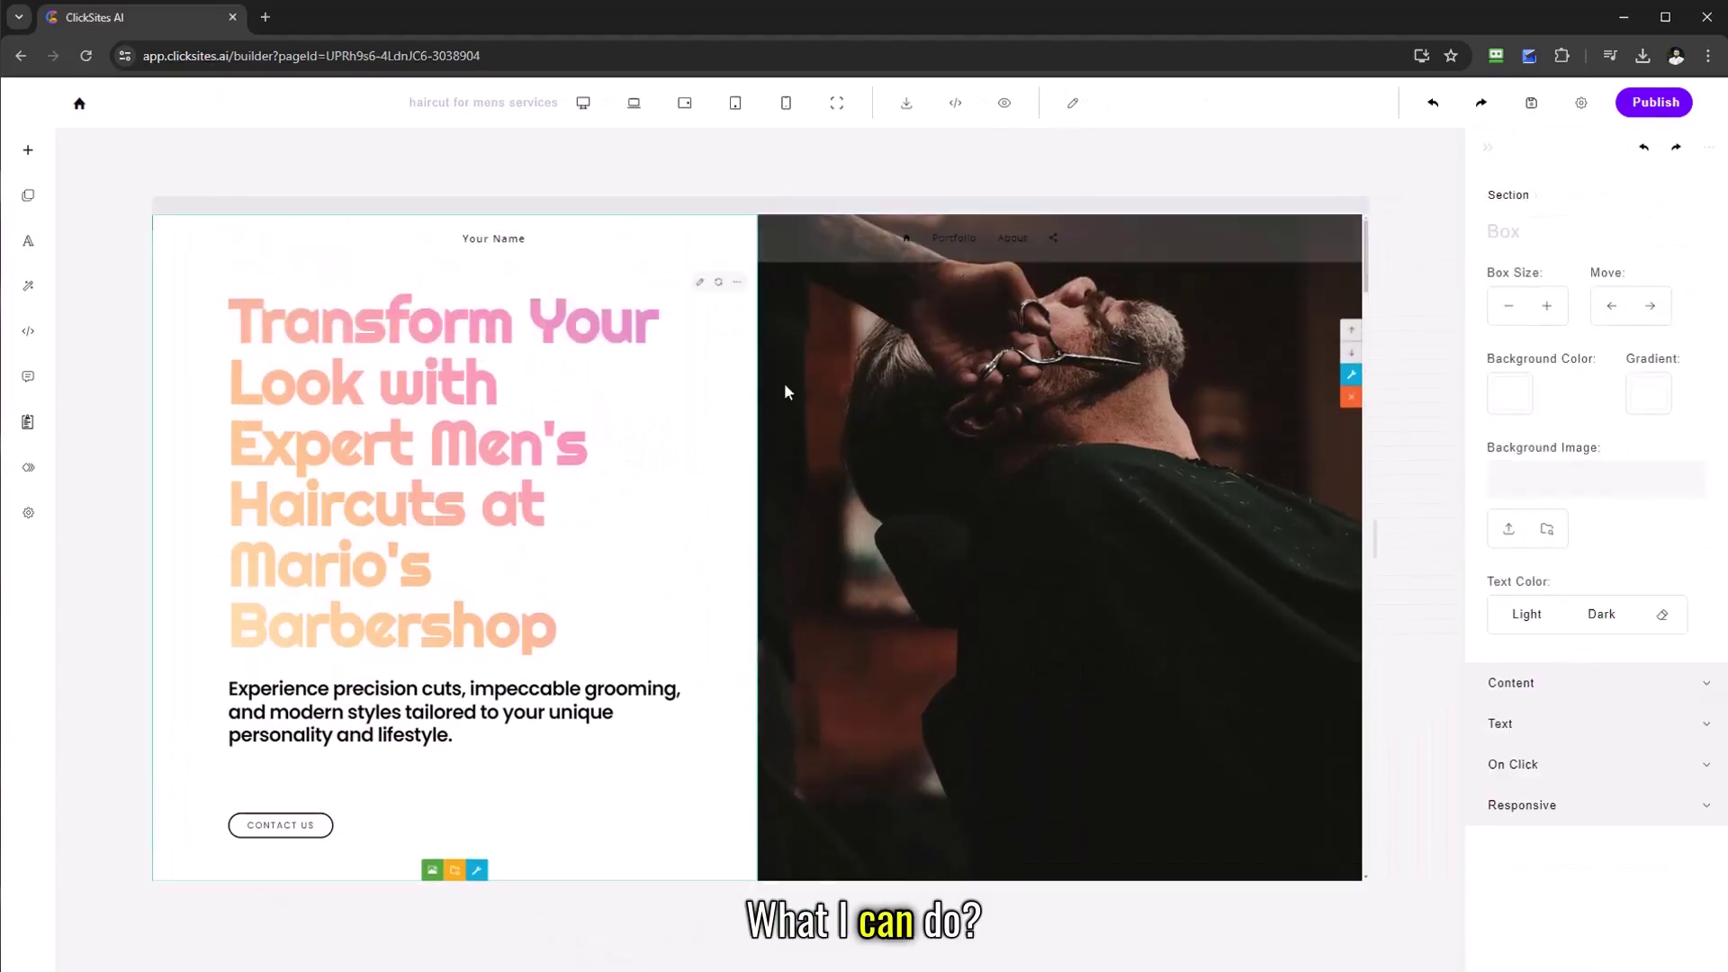
# - Give the section a peach-pink-purple gradient background after trying red, grey and green
pyautogui.click(1512, 403)
pyautogui.click(1675, 460)
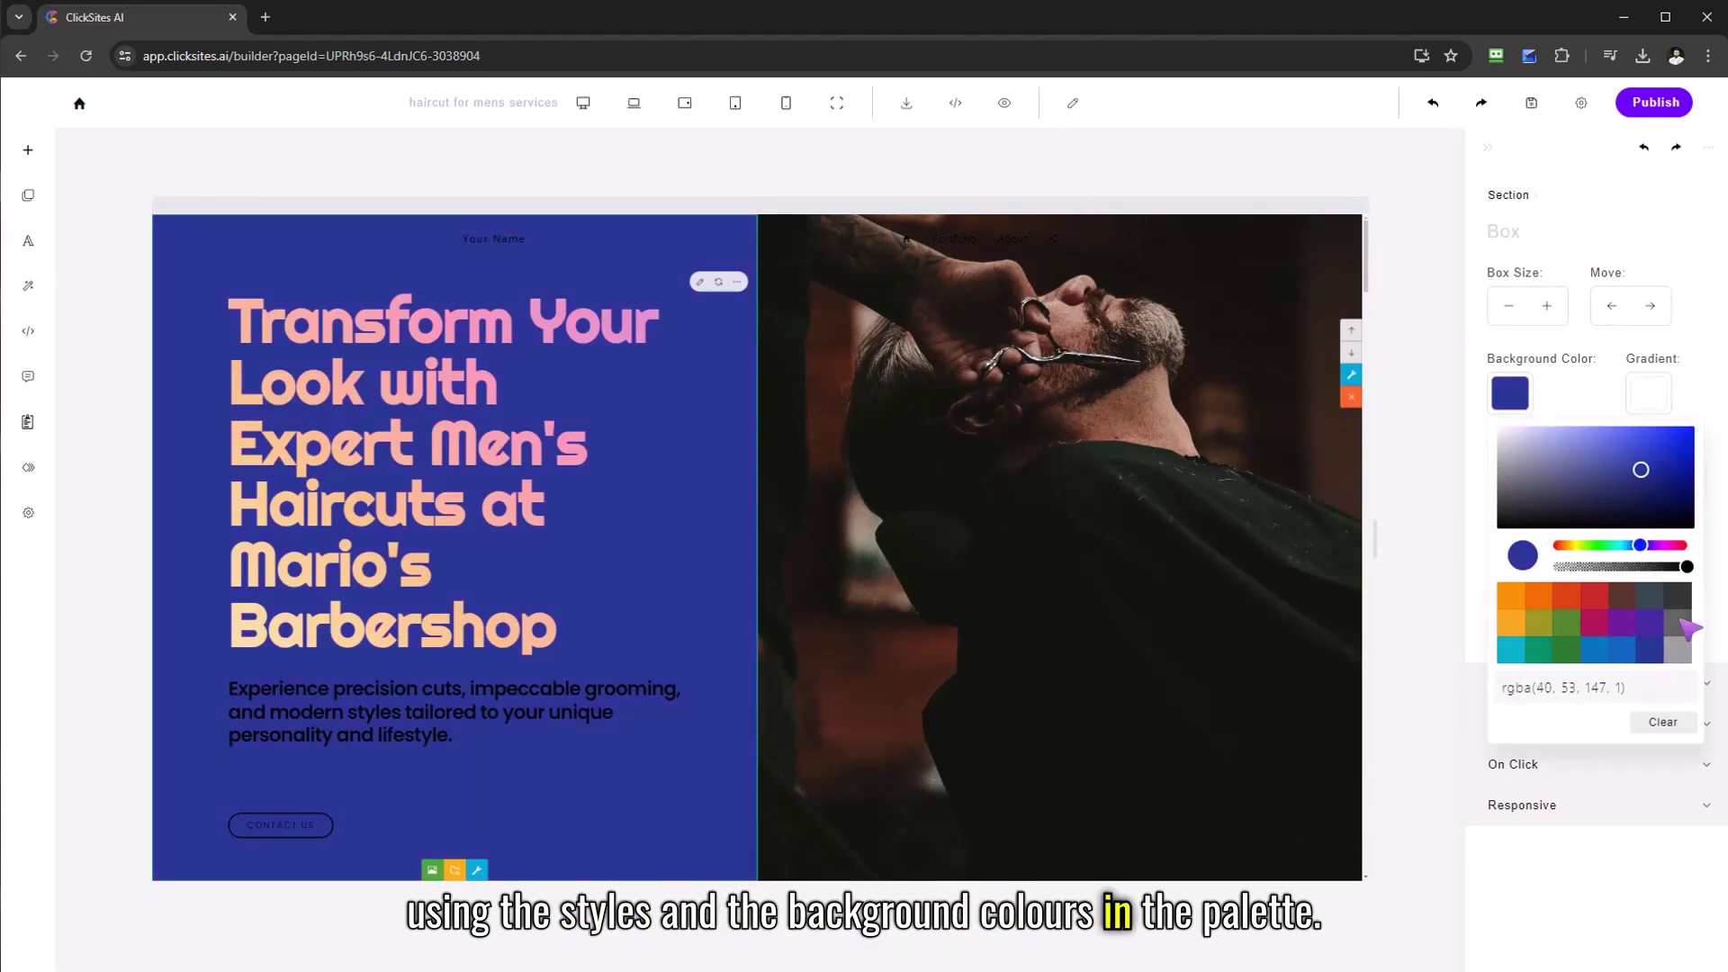
pyautogui.click(1677, 623)
pyautogui.click(1648, 396)
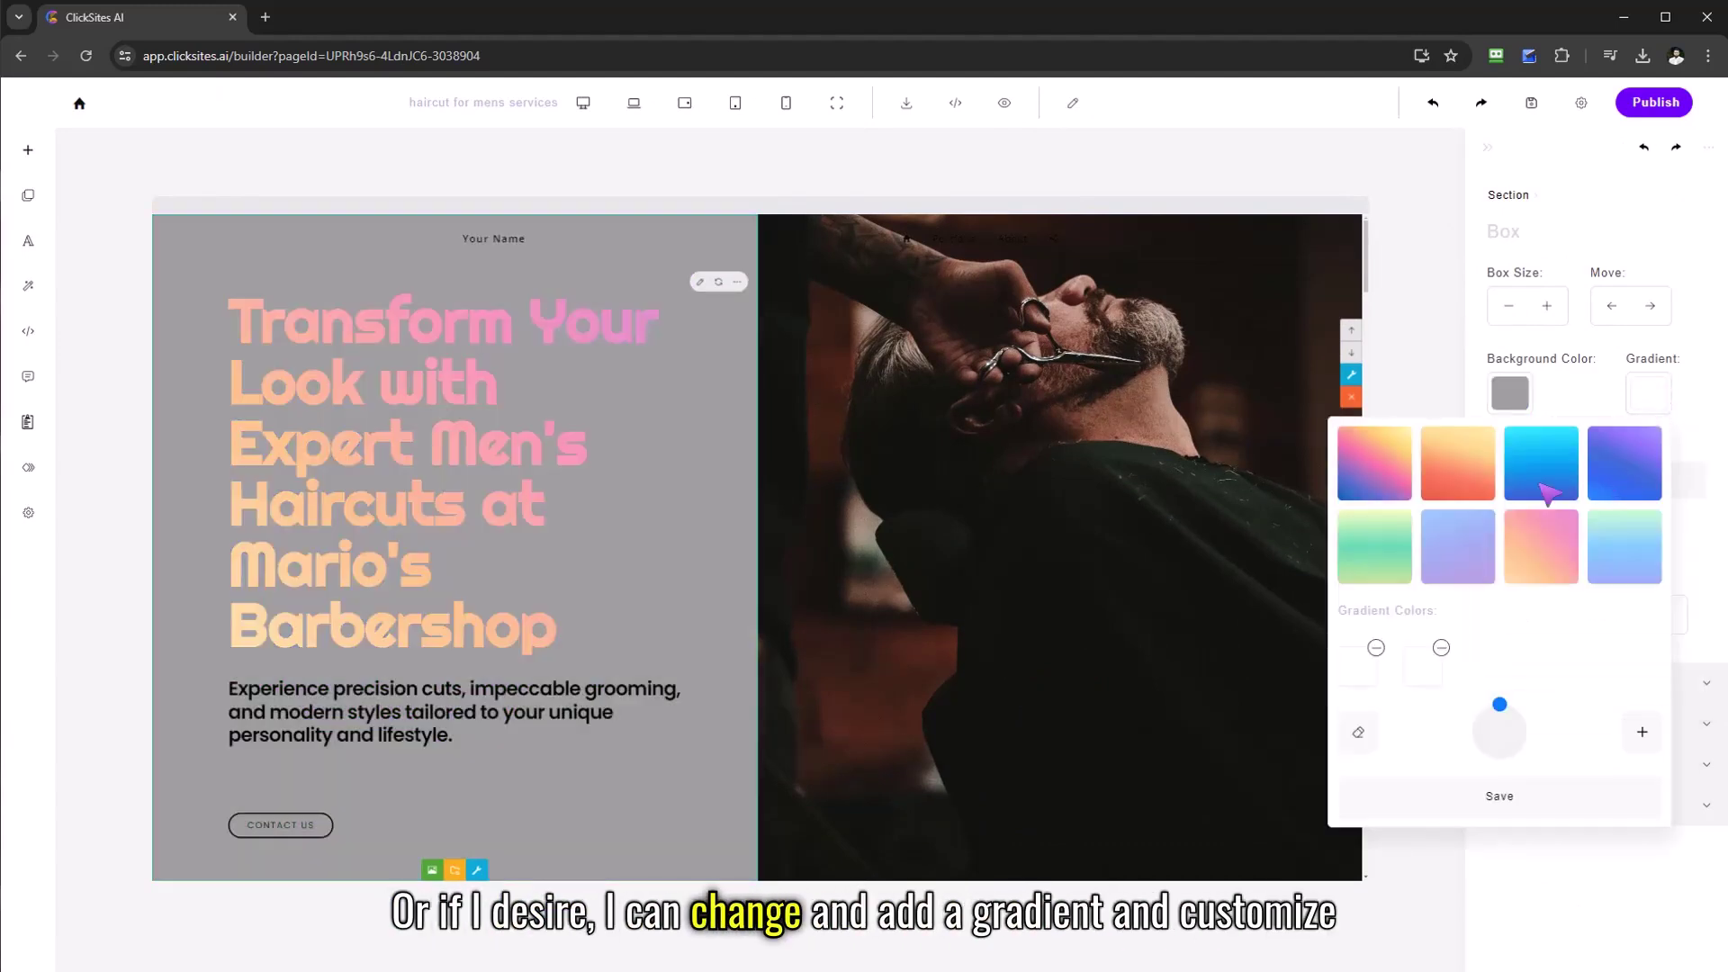
pyautogui.click(1458, 464)
pyautogui.click(1375, 464)
pyautogui.click(1404, 565)
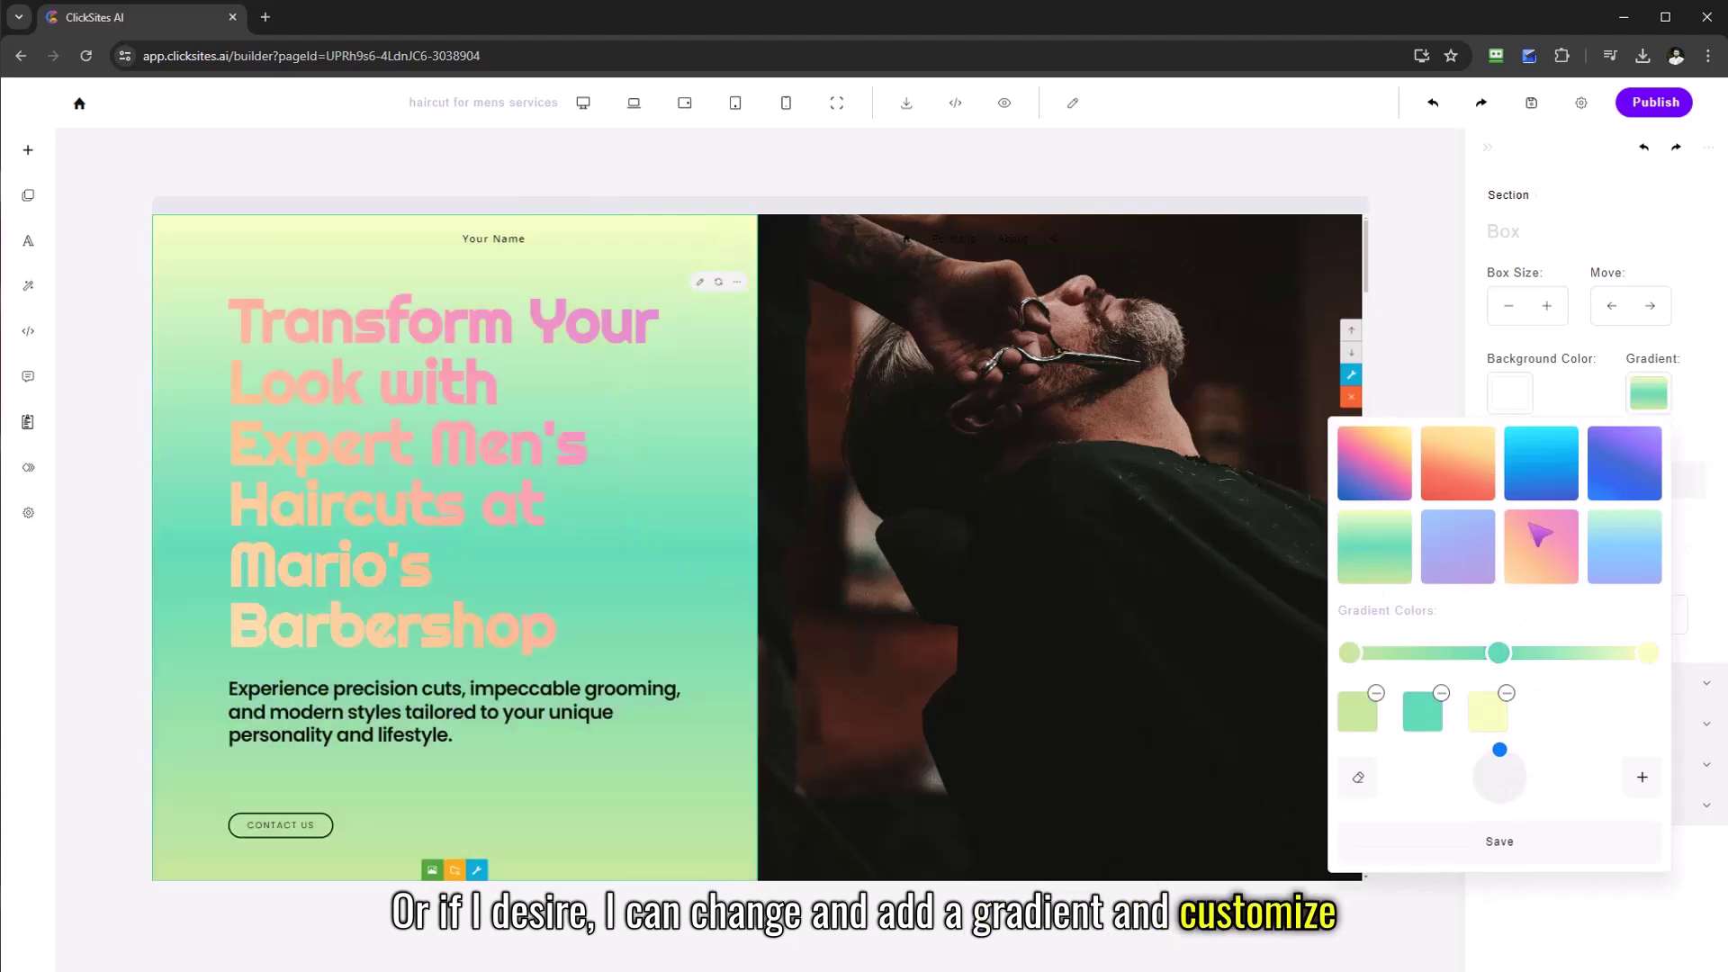
pyautogui.click(1538, 533)
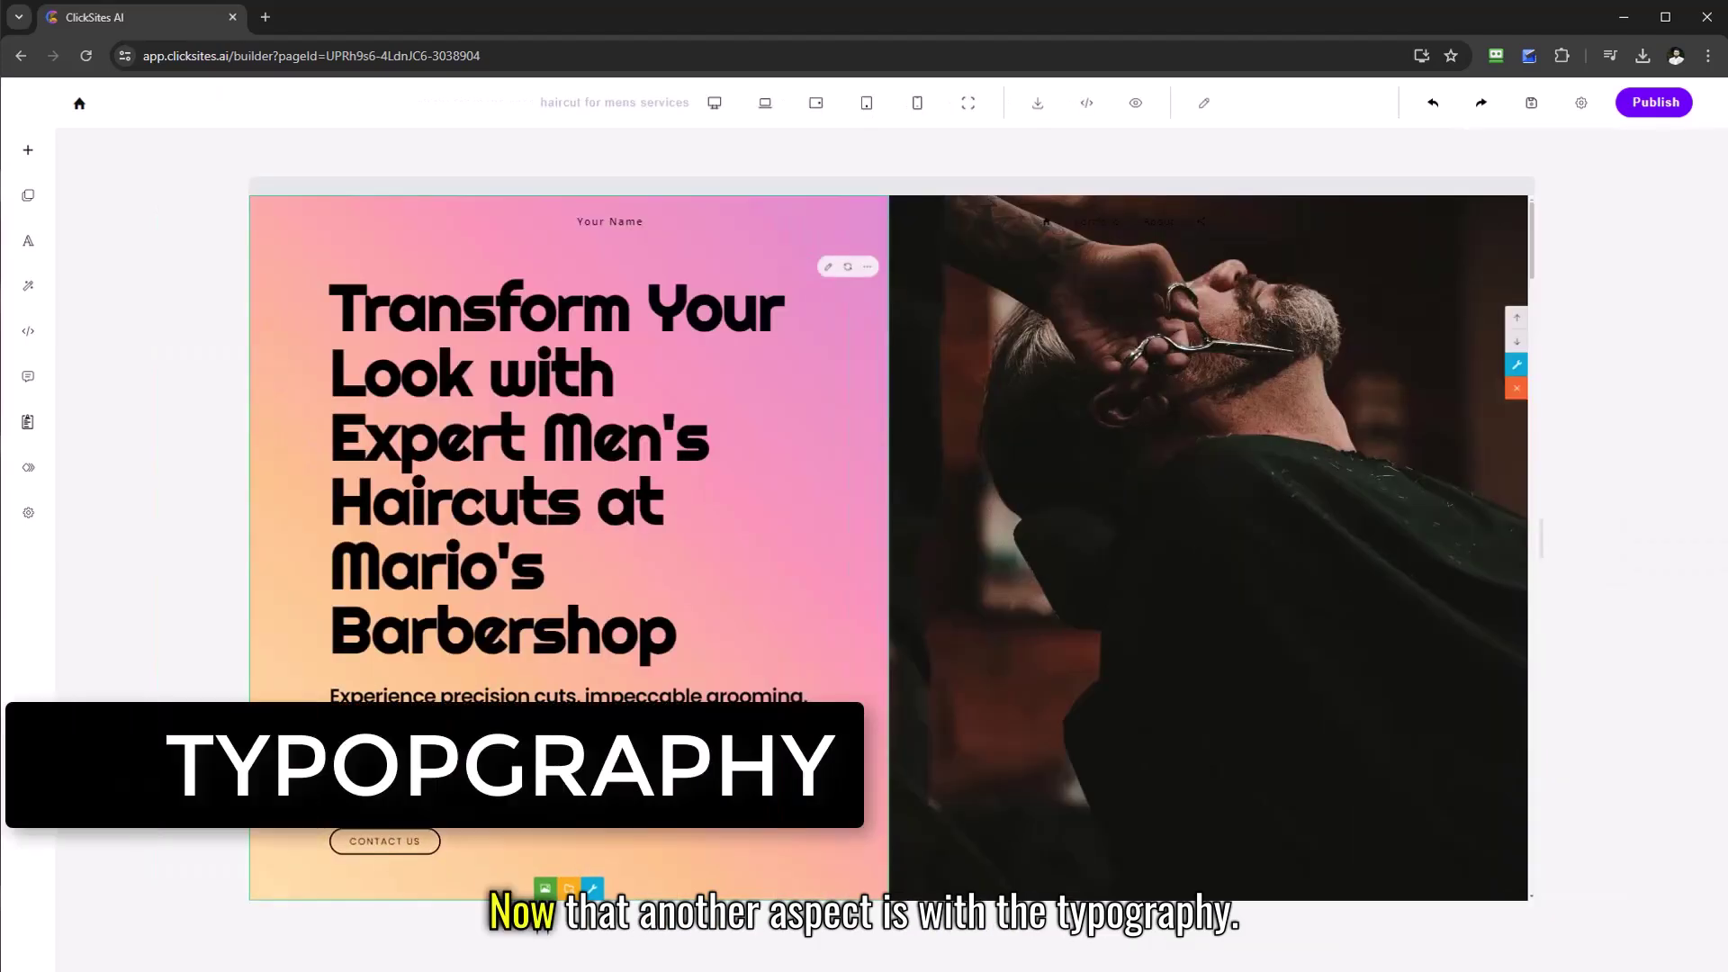
# - Try the Special Elite, Marcellus SC, Oswald, Oranienbaum and Sriracha typography pairings
pyautogui.click(28, 241)
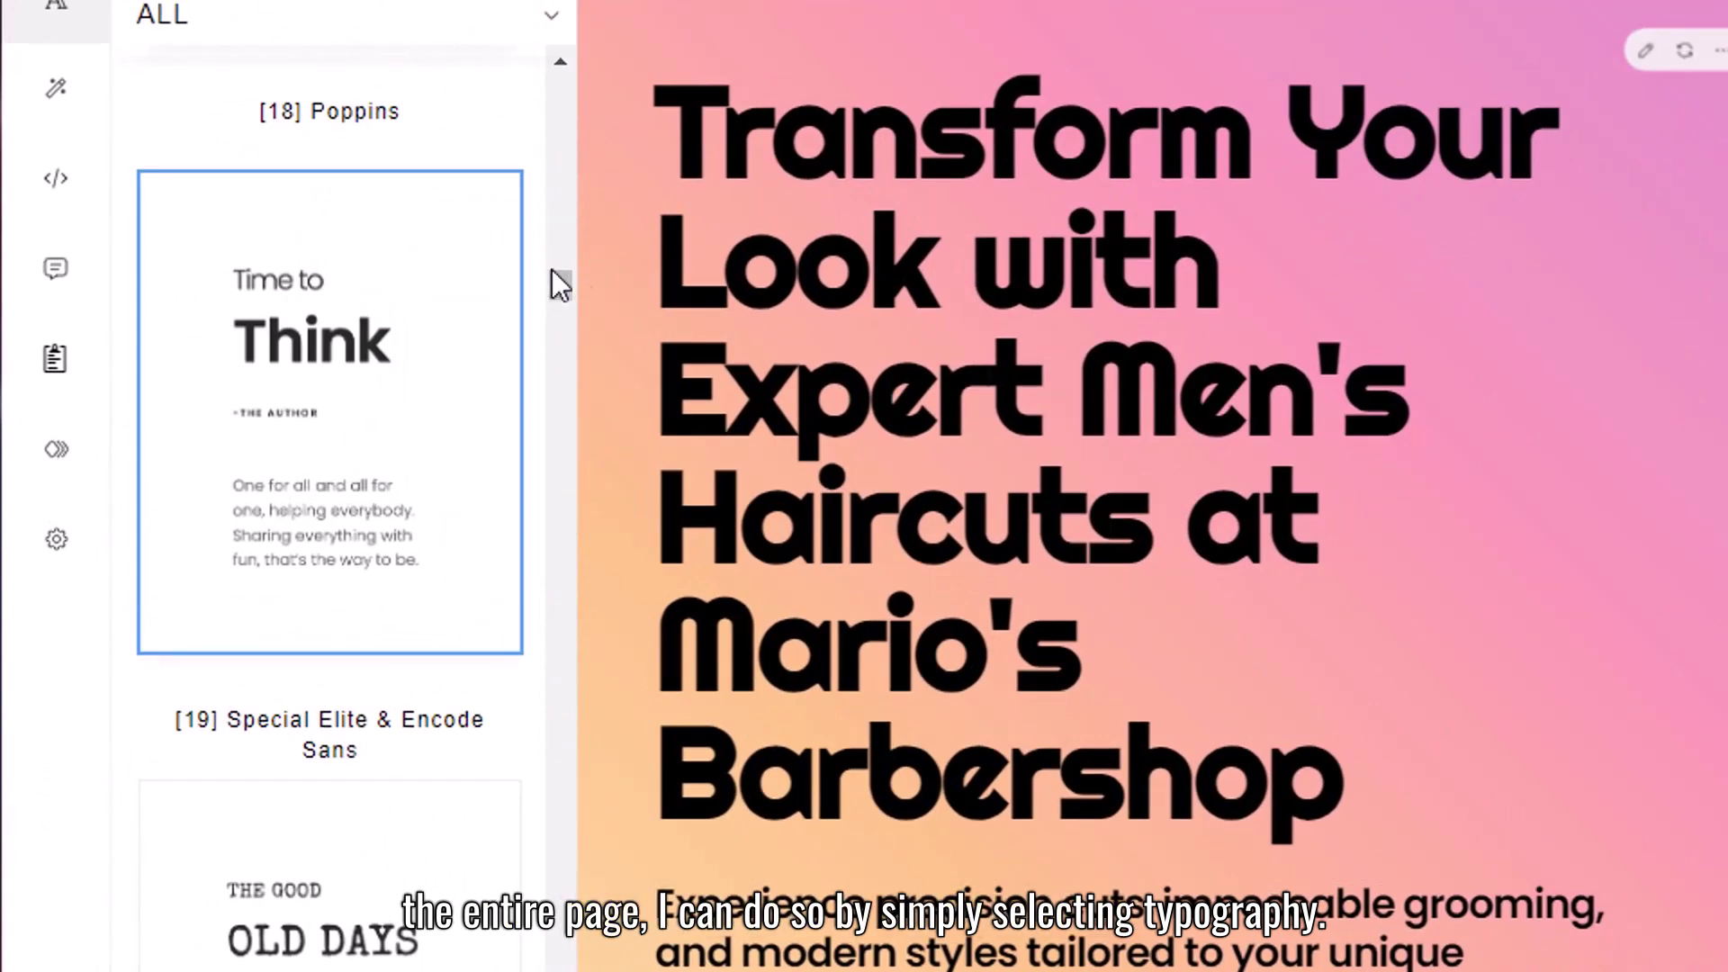
pyautogui.scroll(1, 554, 272)
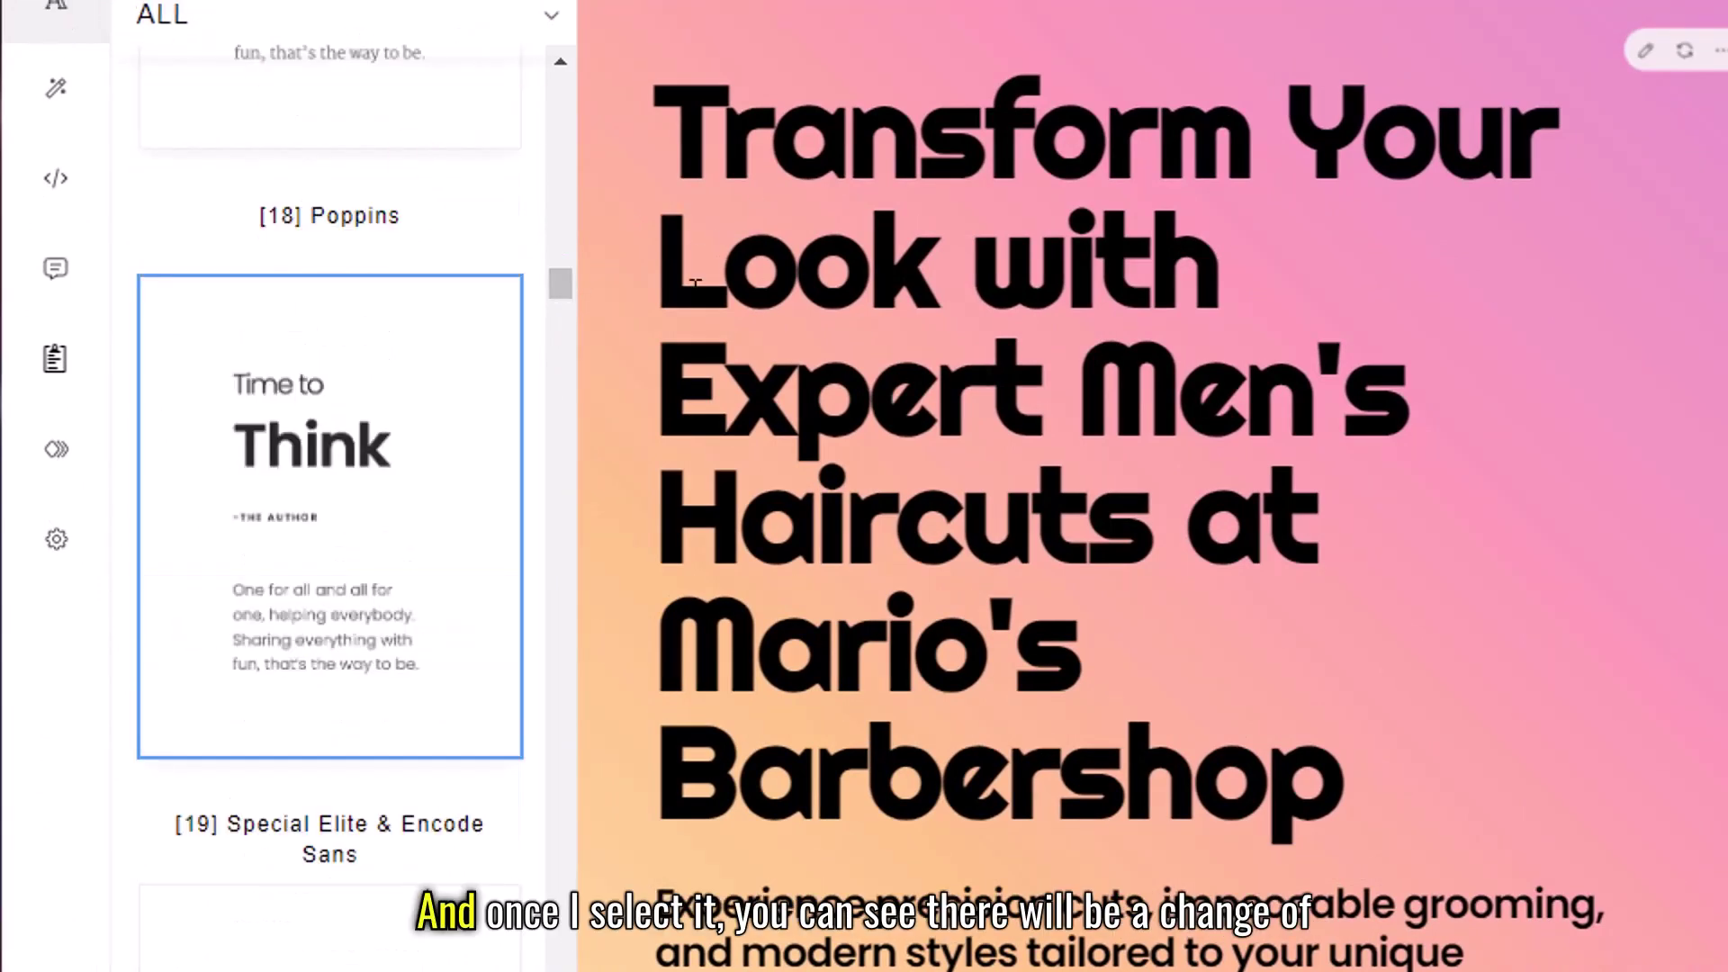
pyautogui.click(477, 954)
pyautogui.scroll(-15, 405, 880)
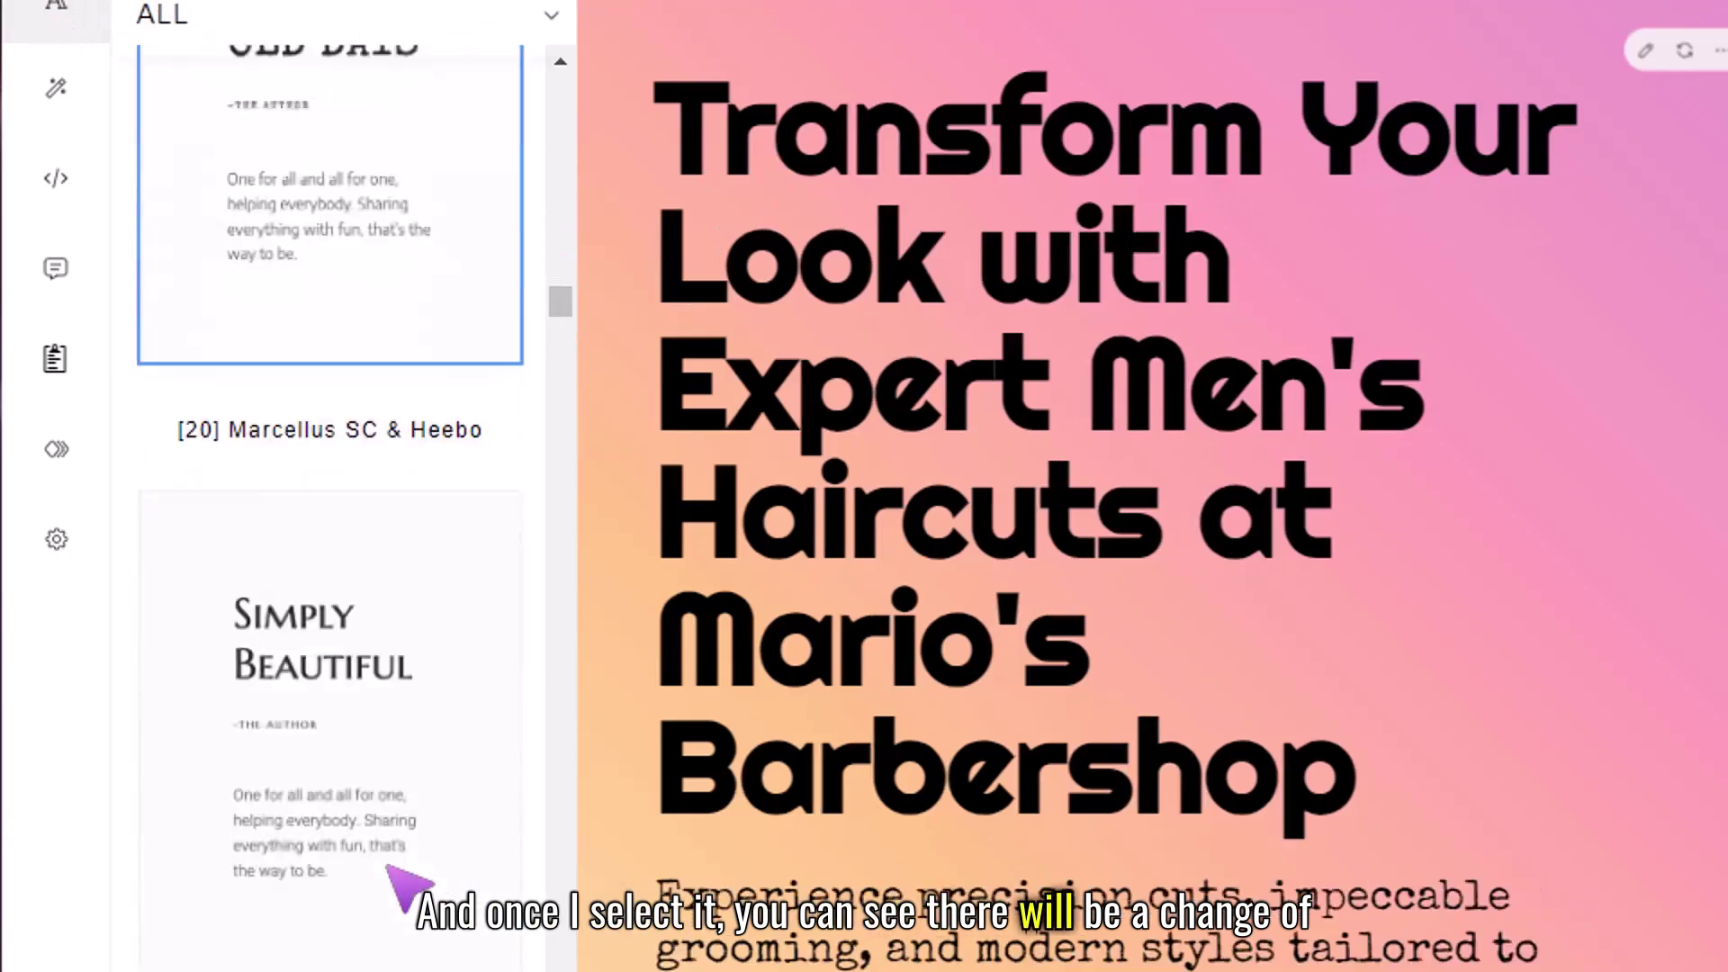
pyautogui.click(386, 262)
pyautogui.click(430, 590)
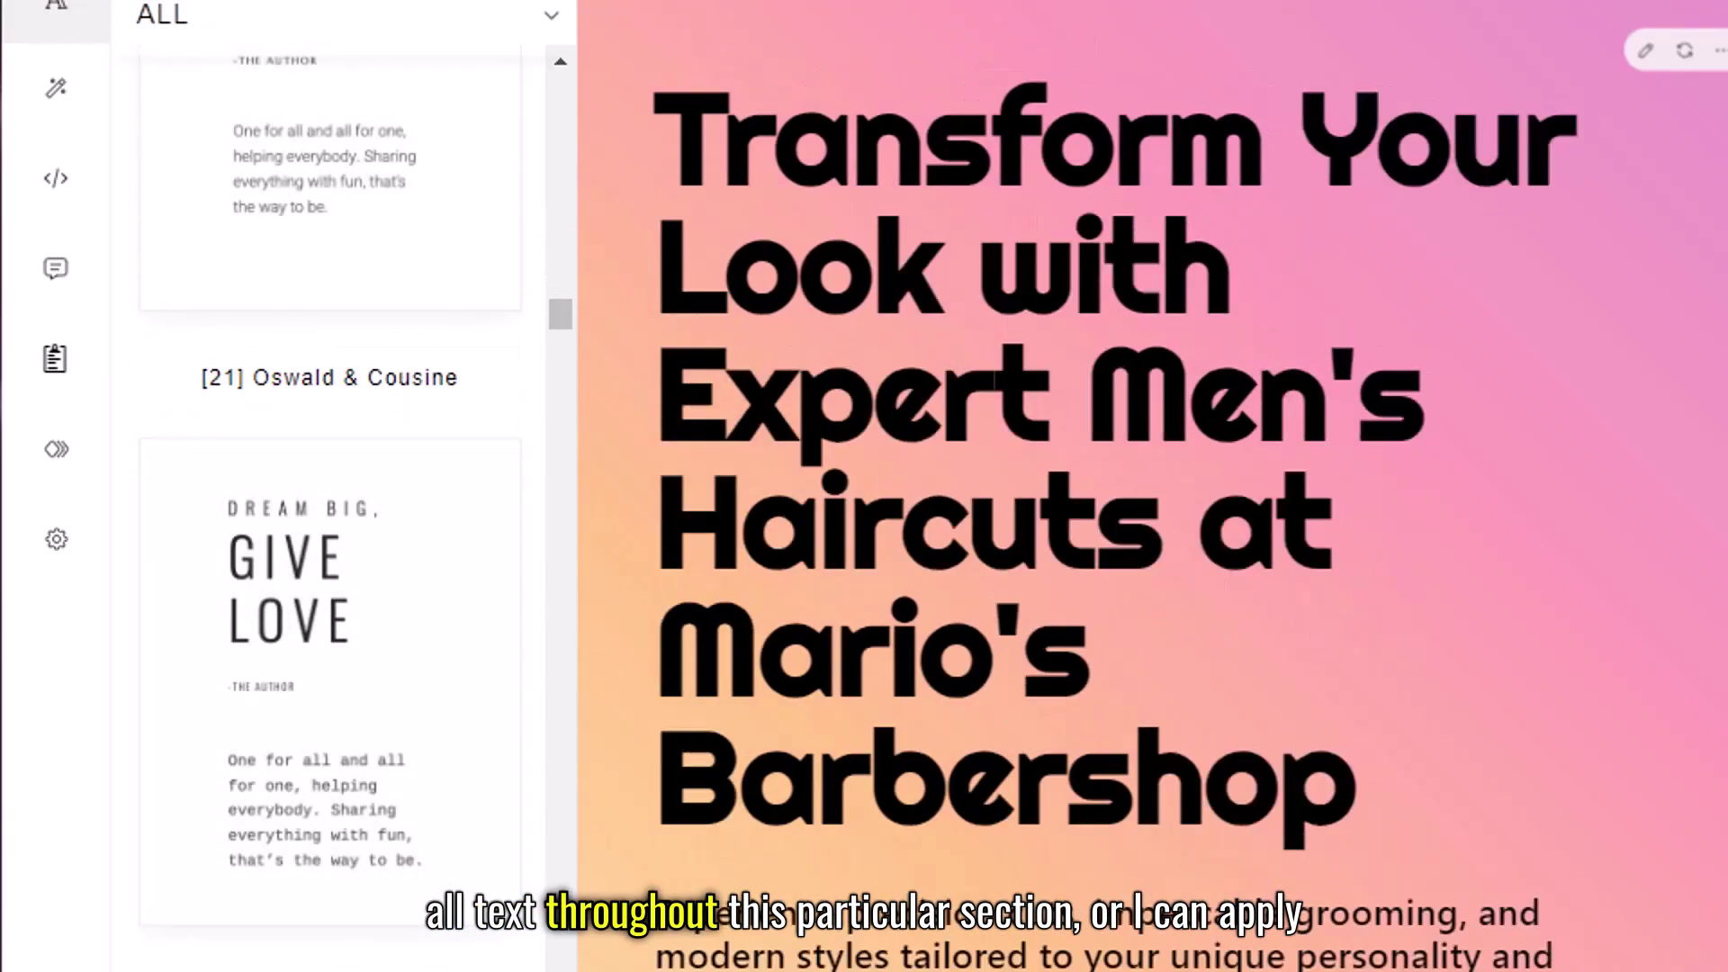
pyautogui.scroll(-1, 330, 486)
pyautogui.click(230, 720)
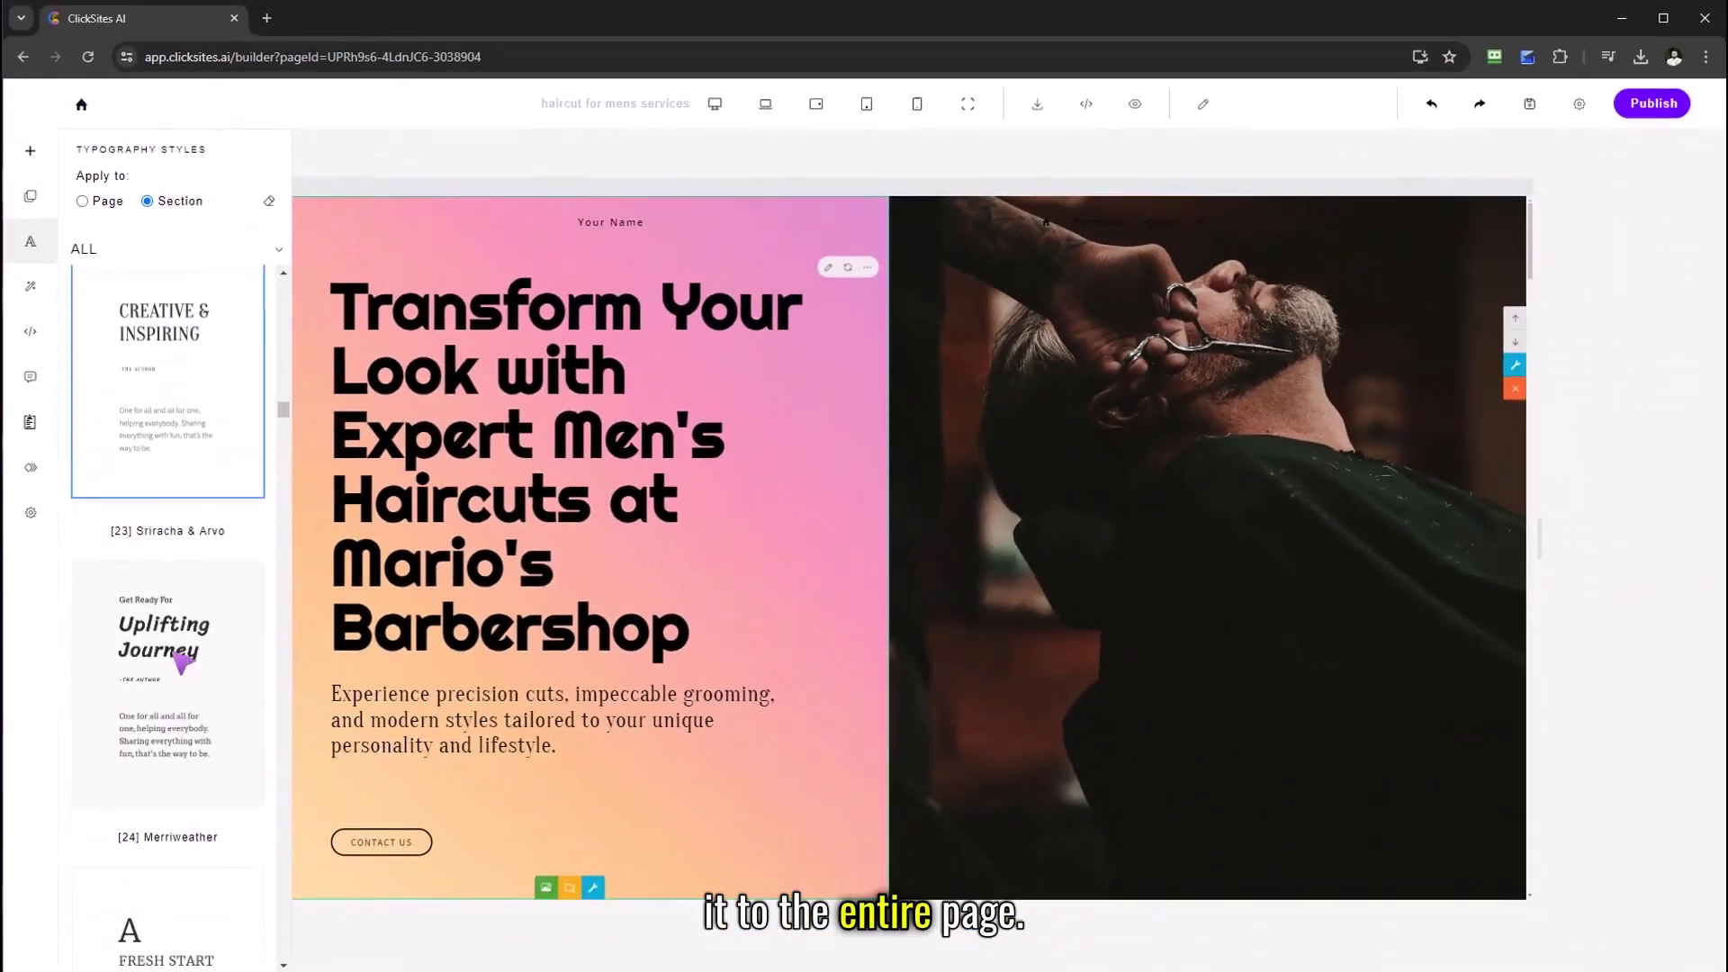
pyautogui.click(183, 663)
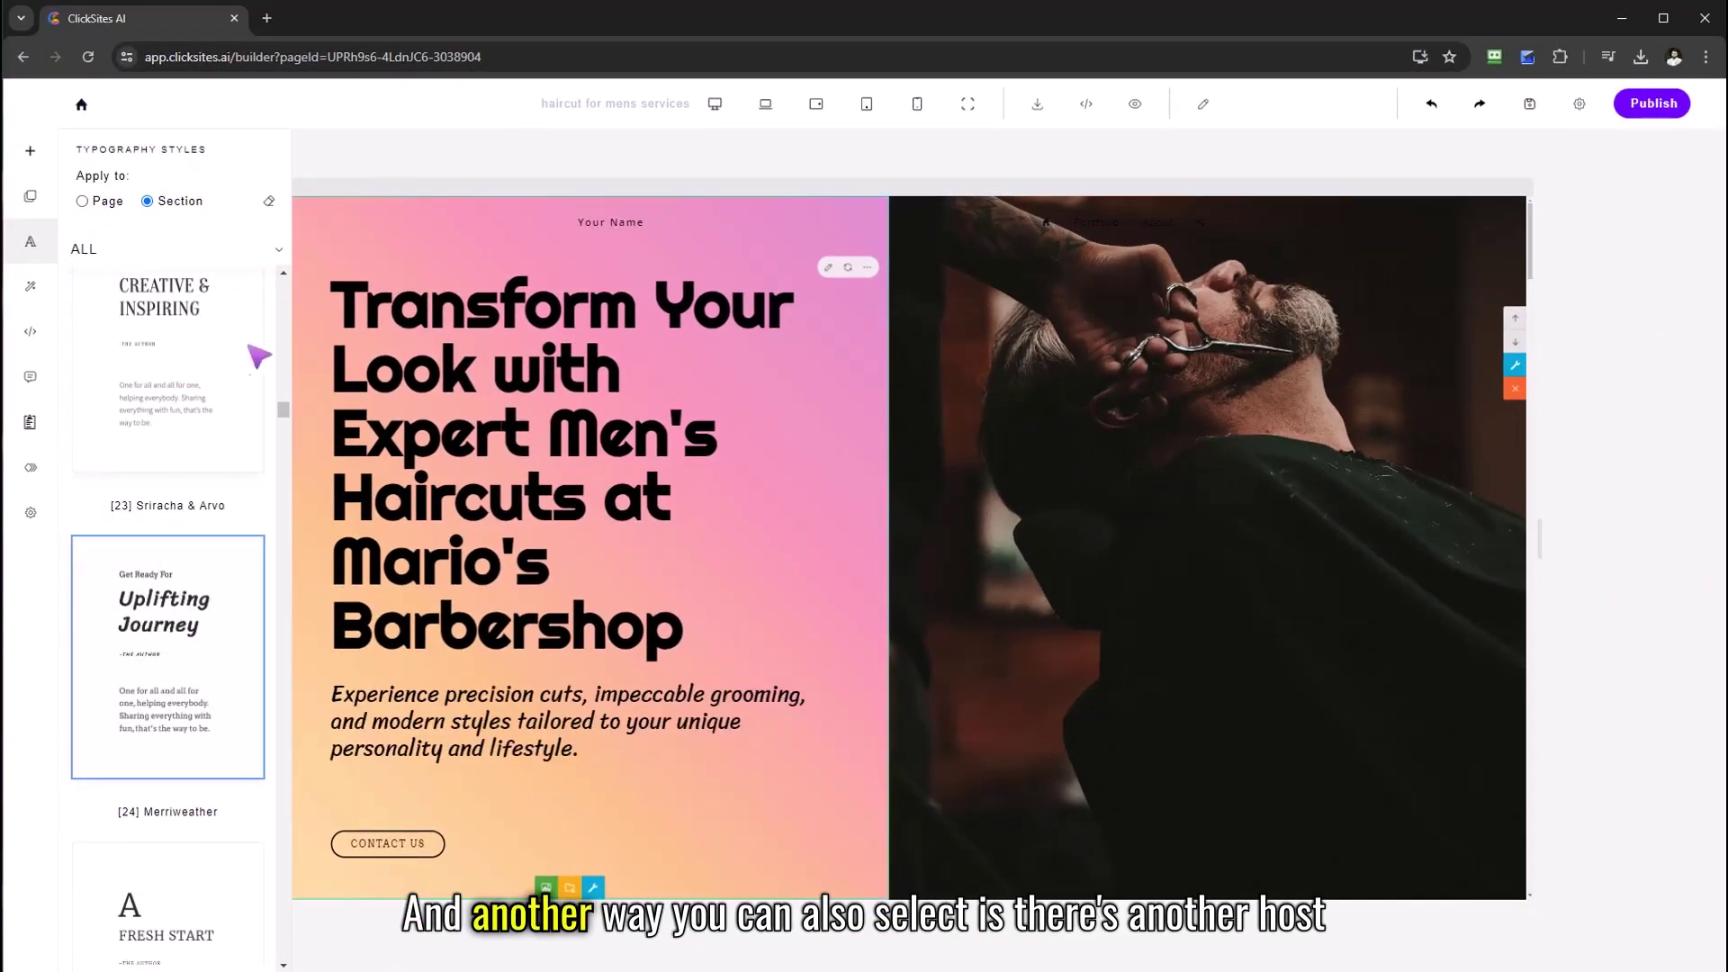
# - Filter typography to Monospace & Monospace and apply a monospace pairing to the section
pyautogui.moveTo(279, 412); pyautogui.dragTo(183, 263)
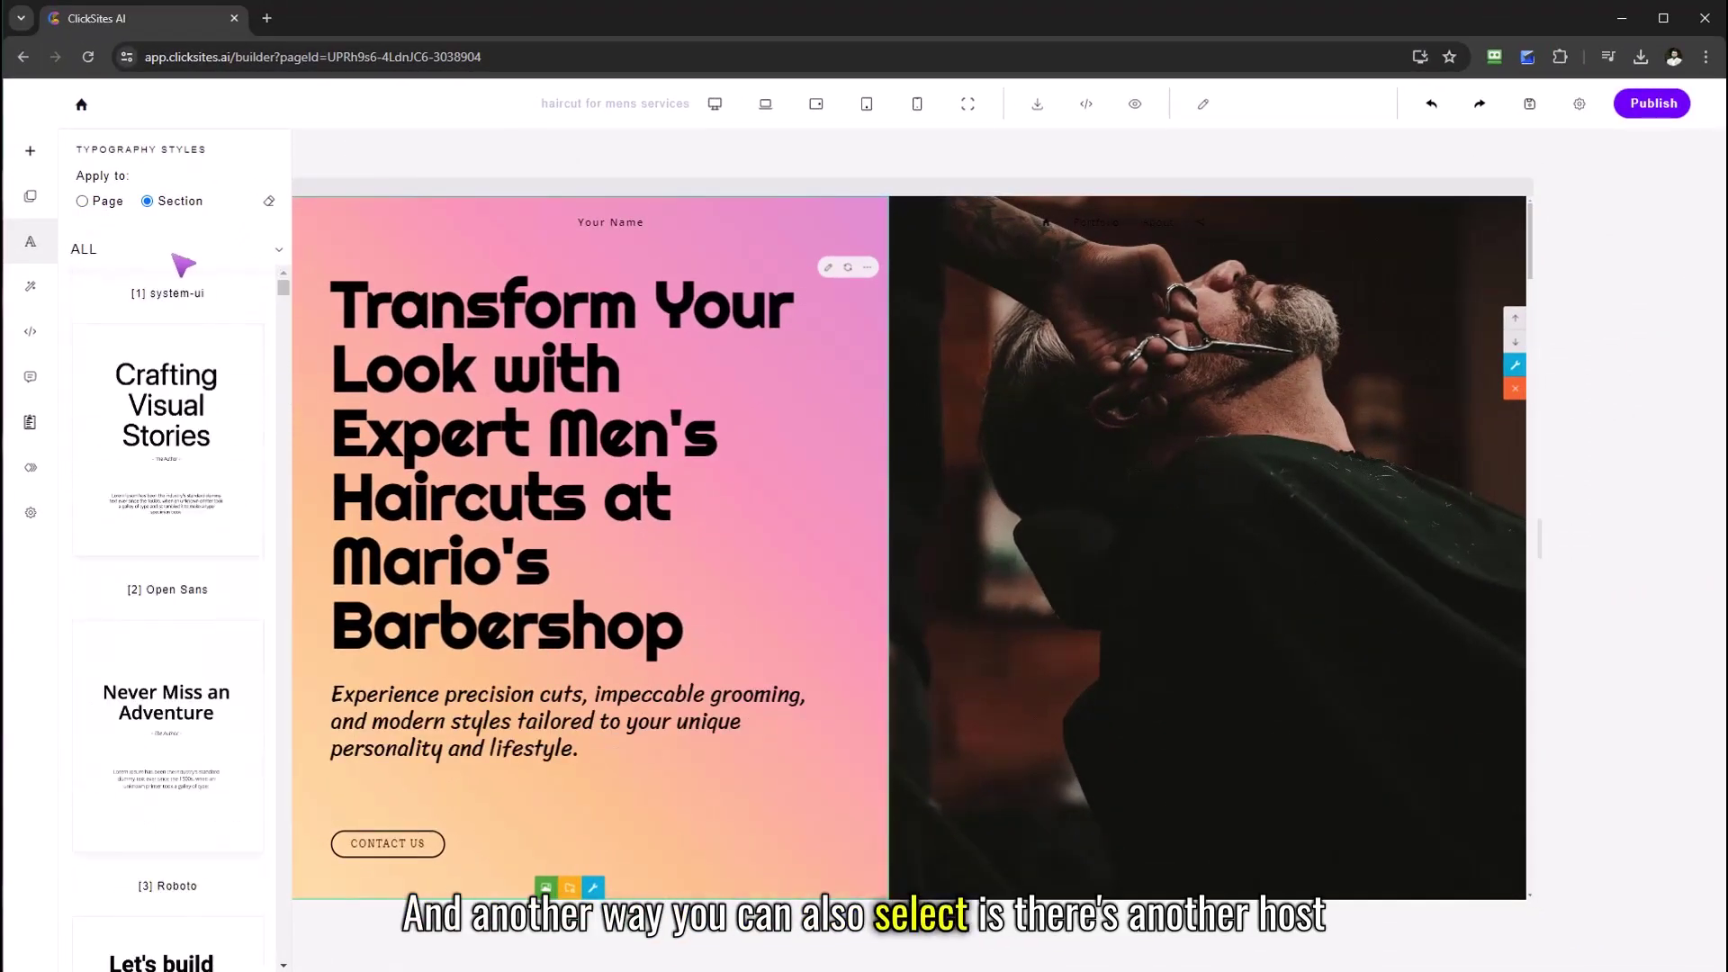
pyautogui.click(90, 255)
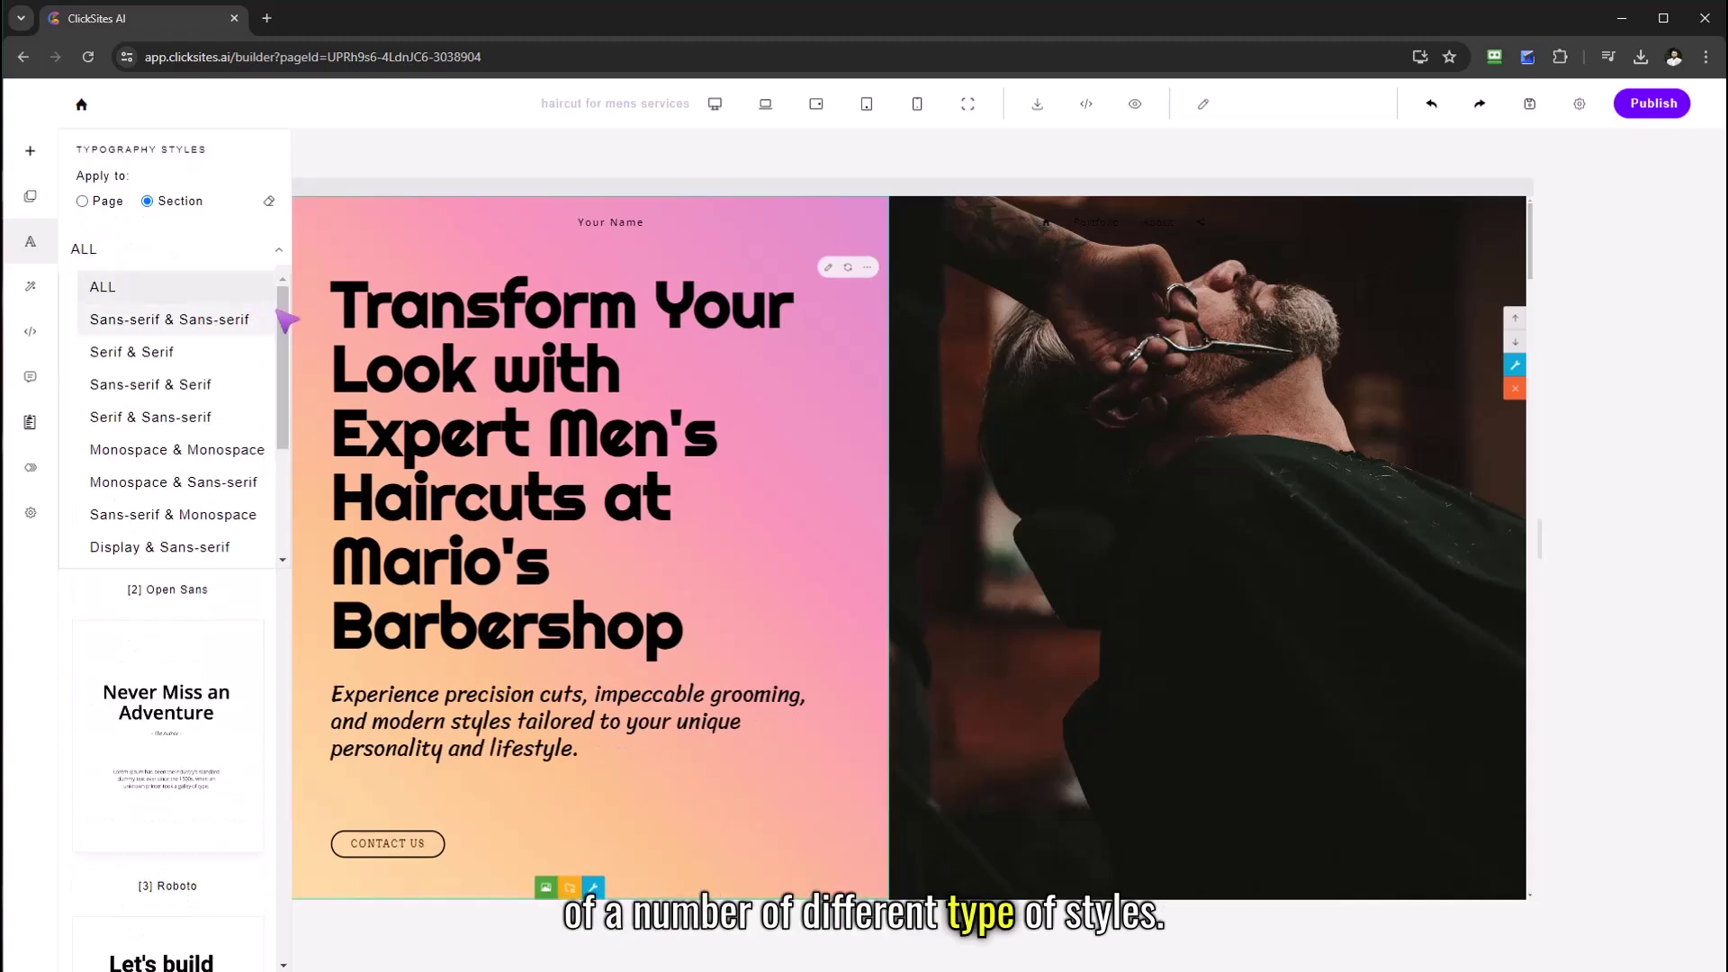
pyautogui.scroll(-1, 180, 369)
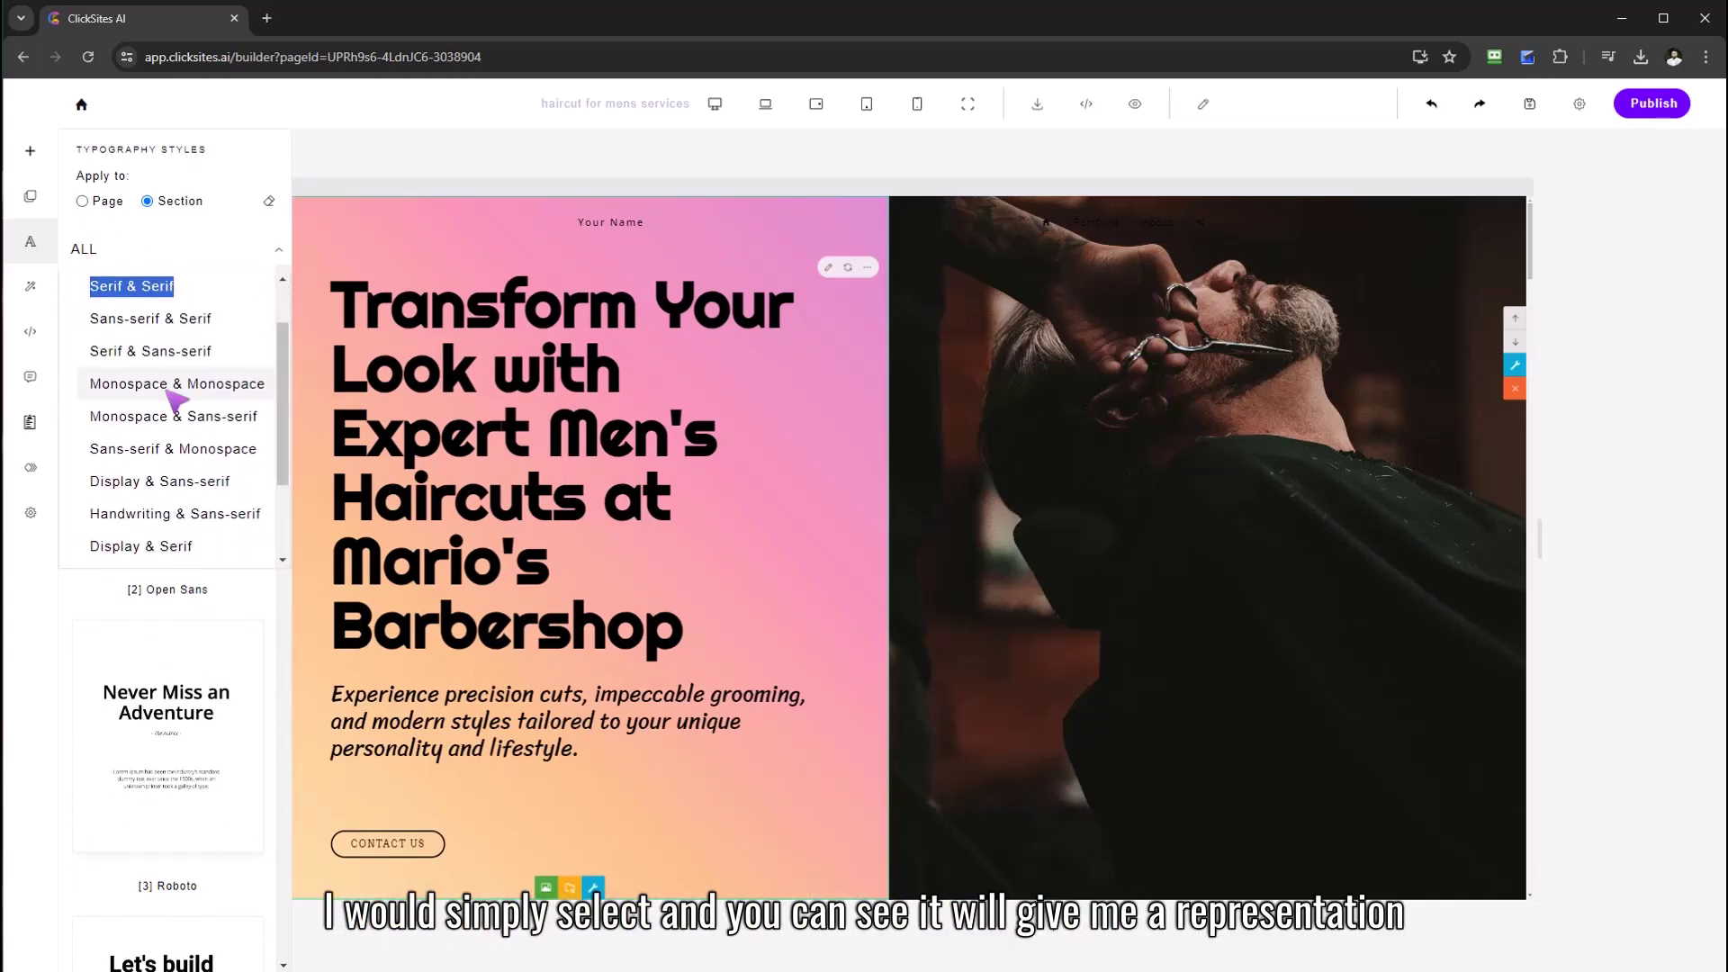
pyautogui.click(174, 391)
pyautogui.scroll(-8, 245, 496)
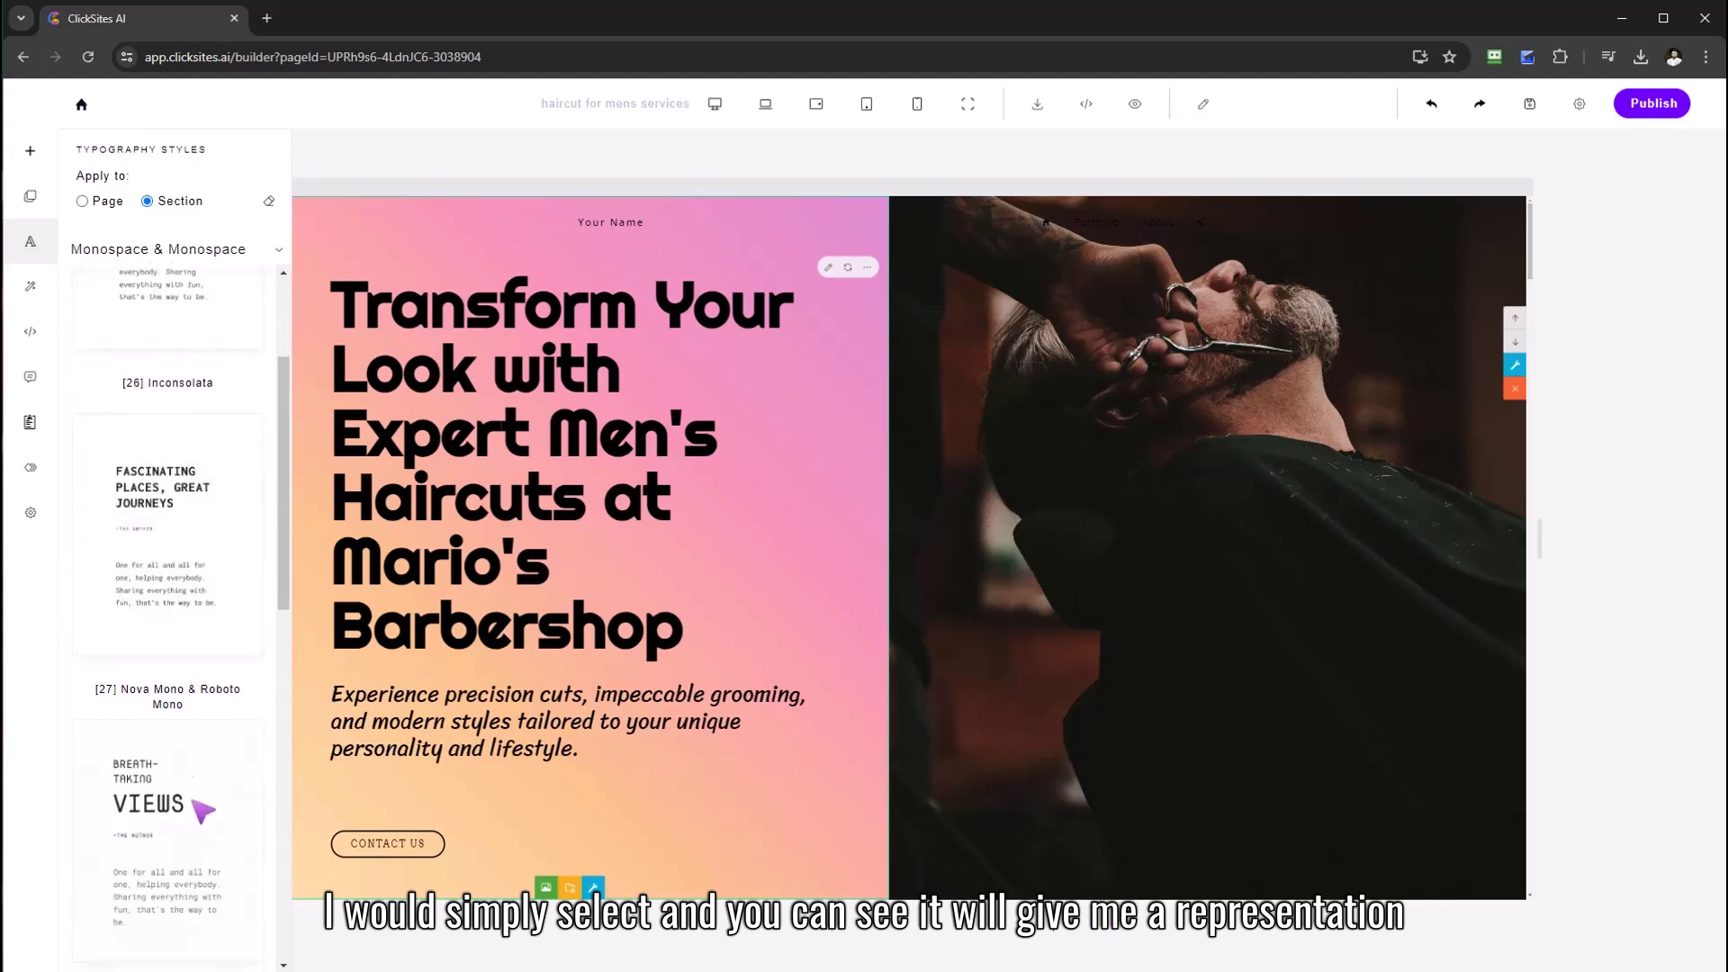
pyautogui.scroll(-1, 144, 531)
pyautogui.click(133, 634)
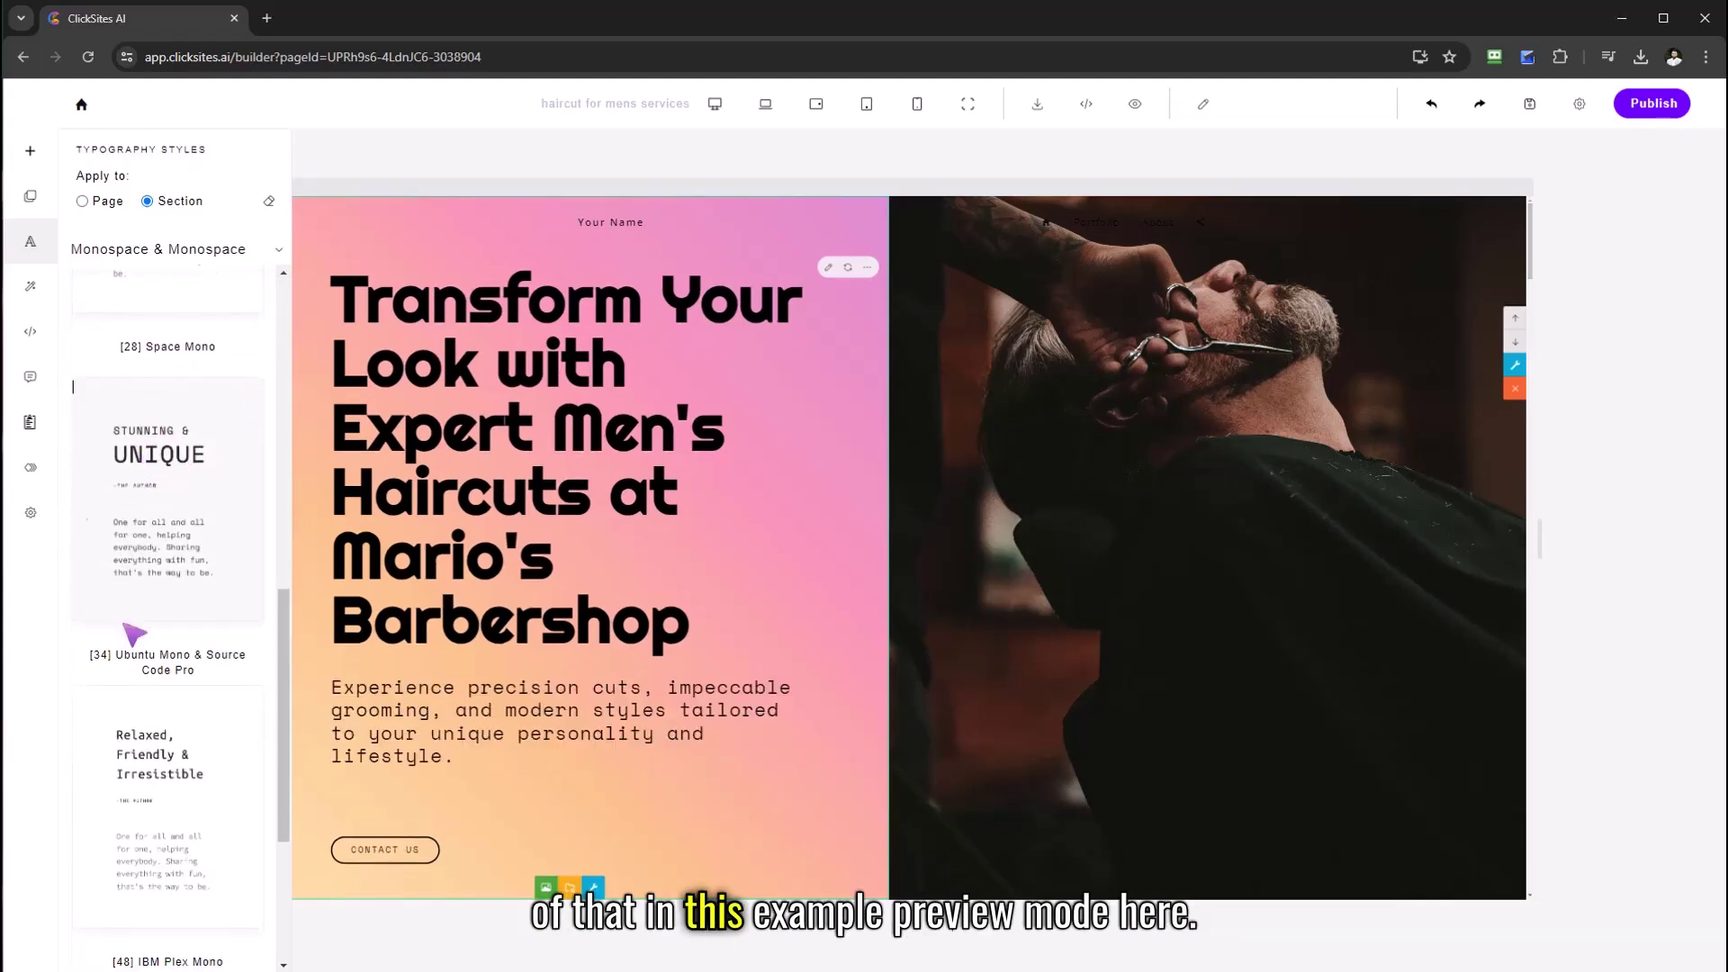
pyautogui.scroll(-3, 214, 786)
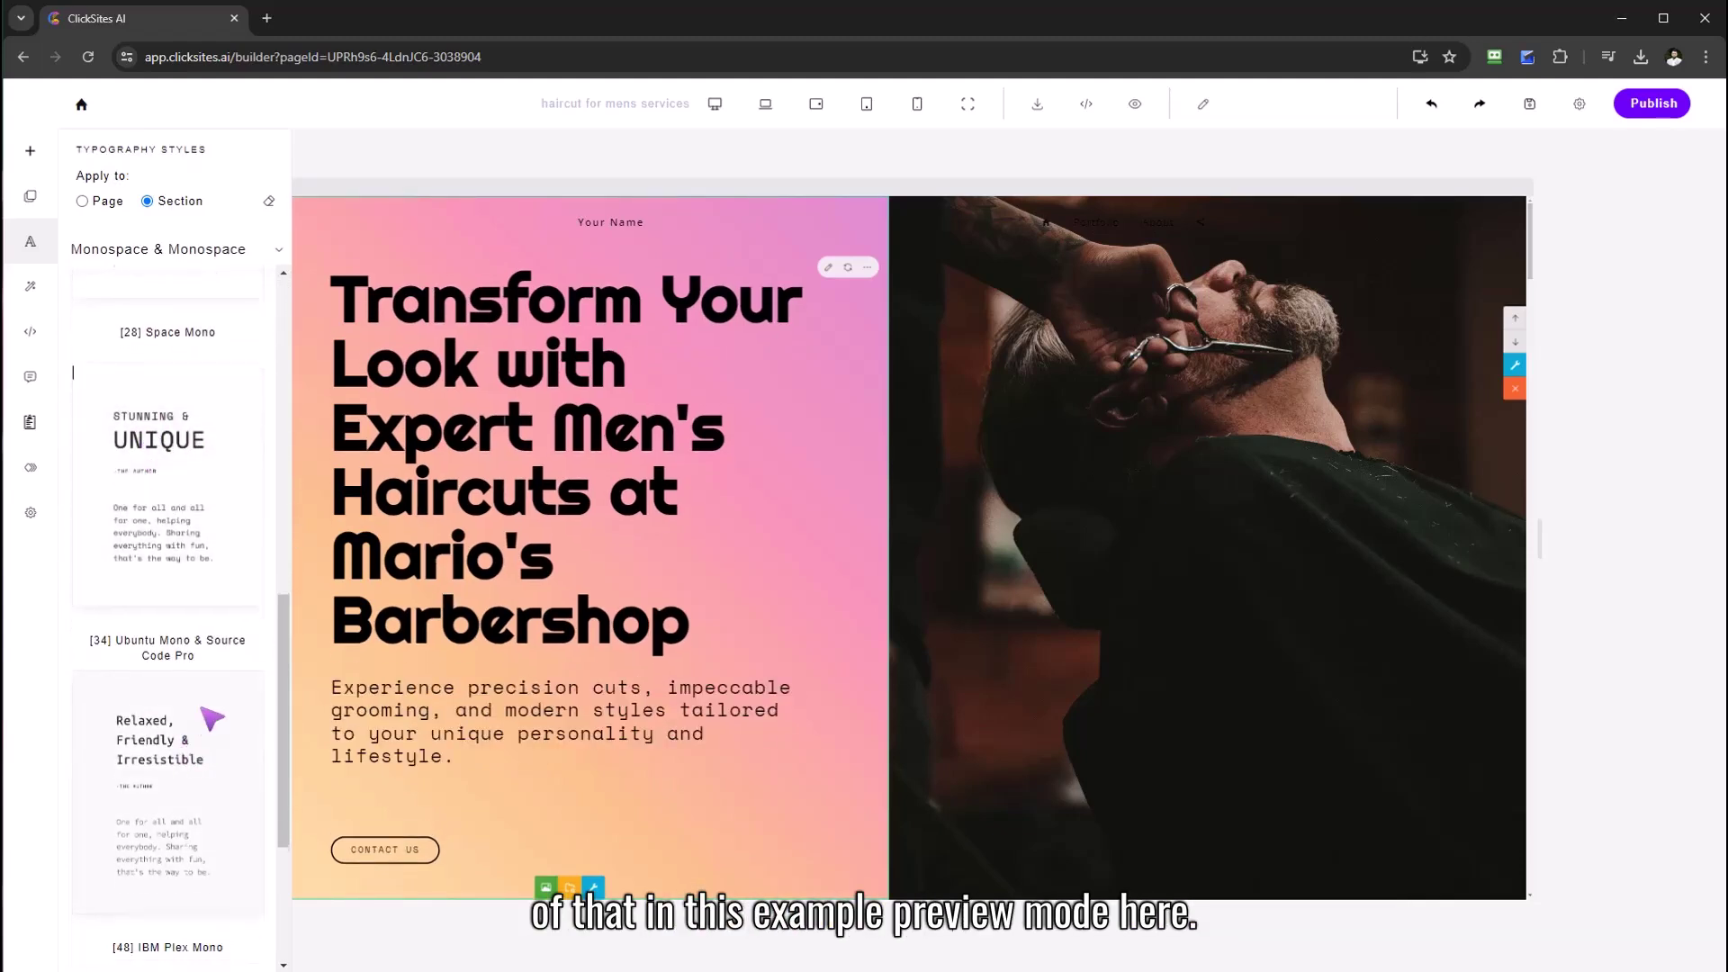
pyautogui.click(204, 579)
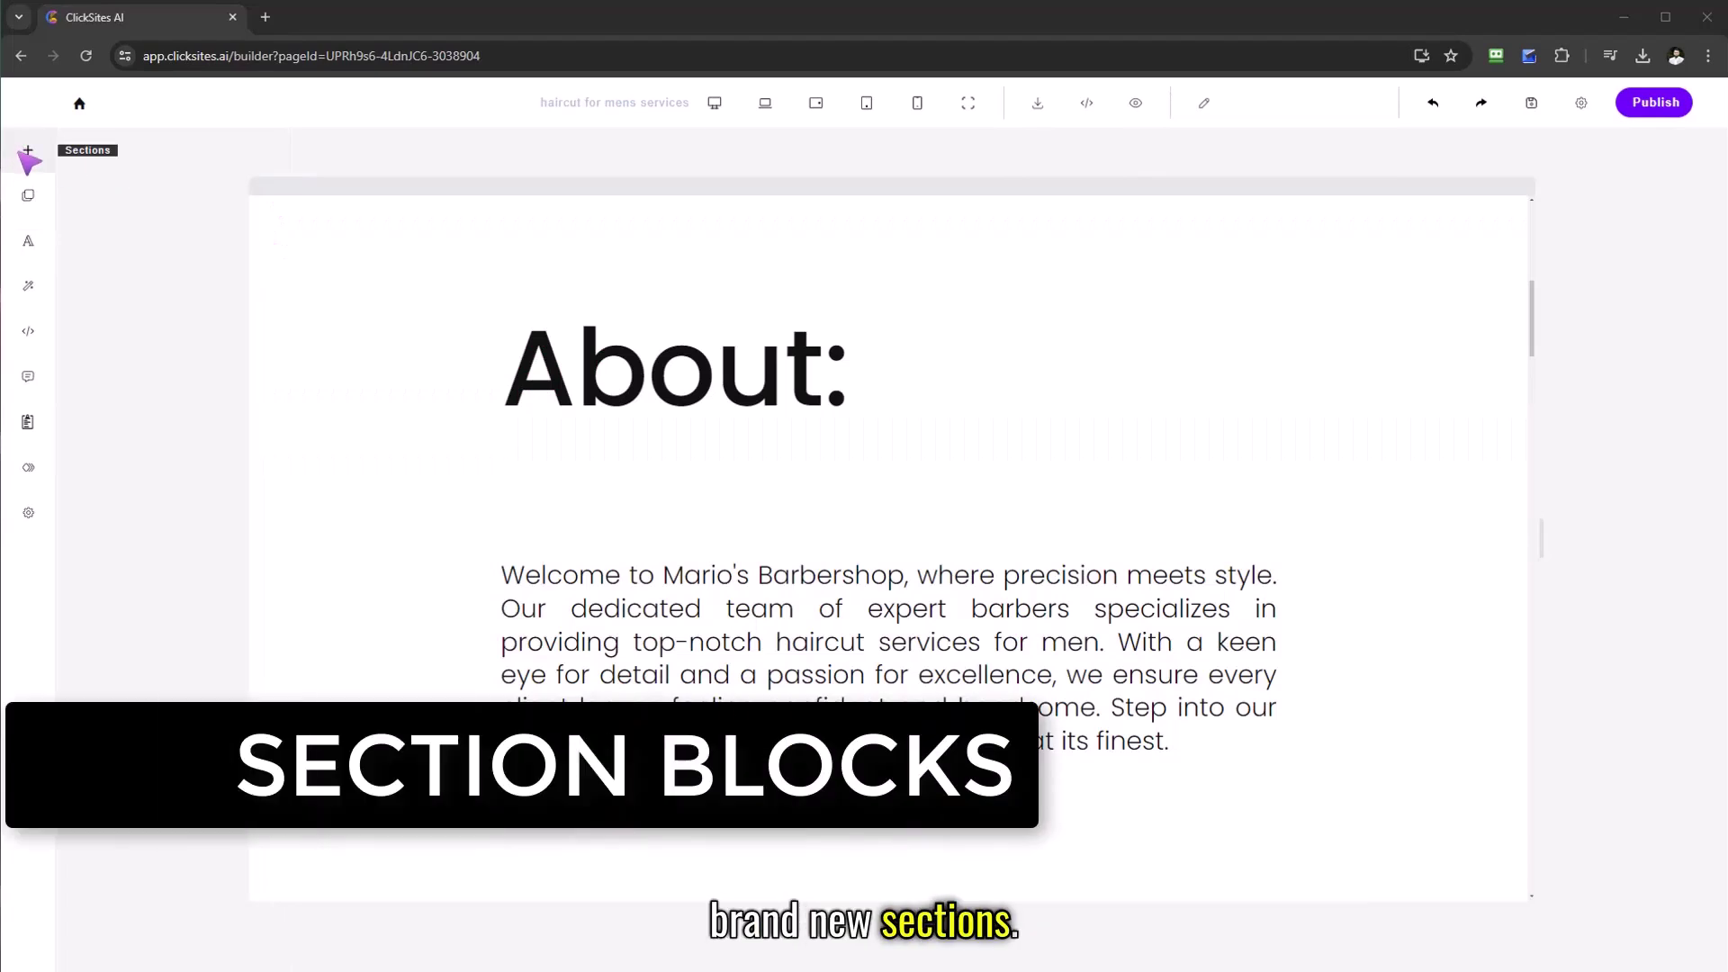
# - Browse the HEADER, SLIDER, ARTICLE and PHOTOS section block designs
pyautogui.click(27, 151)
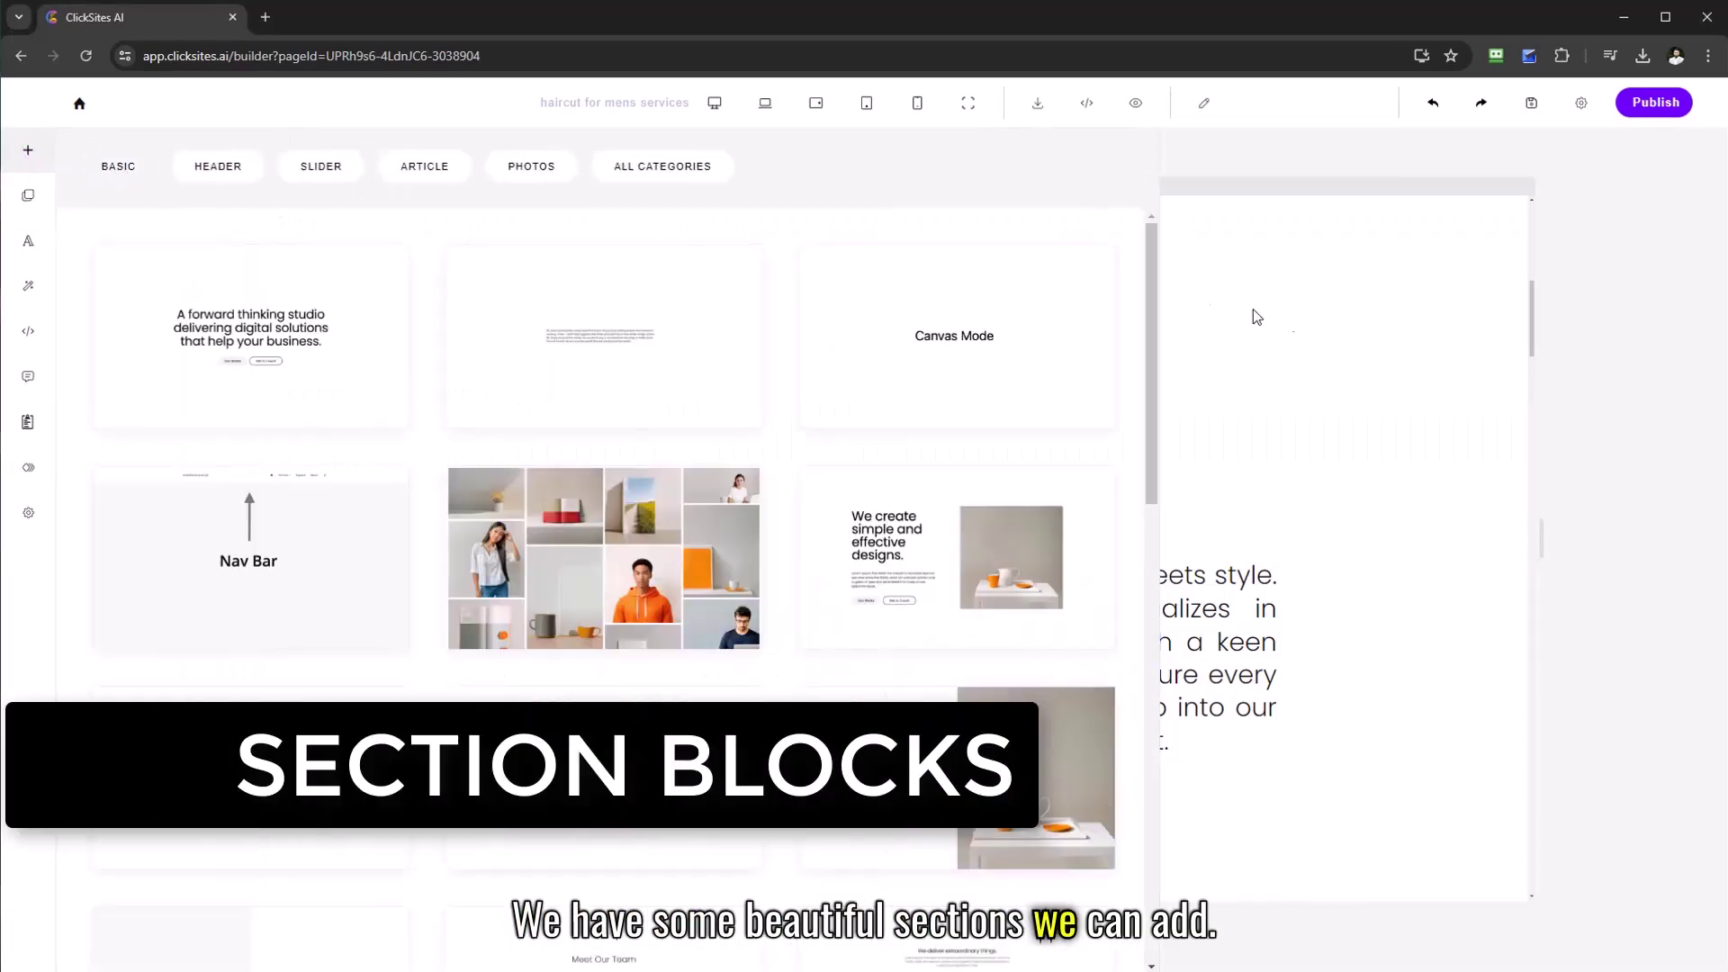
pyautogui.scroll(-10, 1154, 291)
pyautogui.scroll(10, 1157, 279)
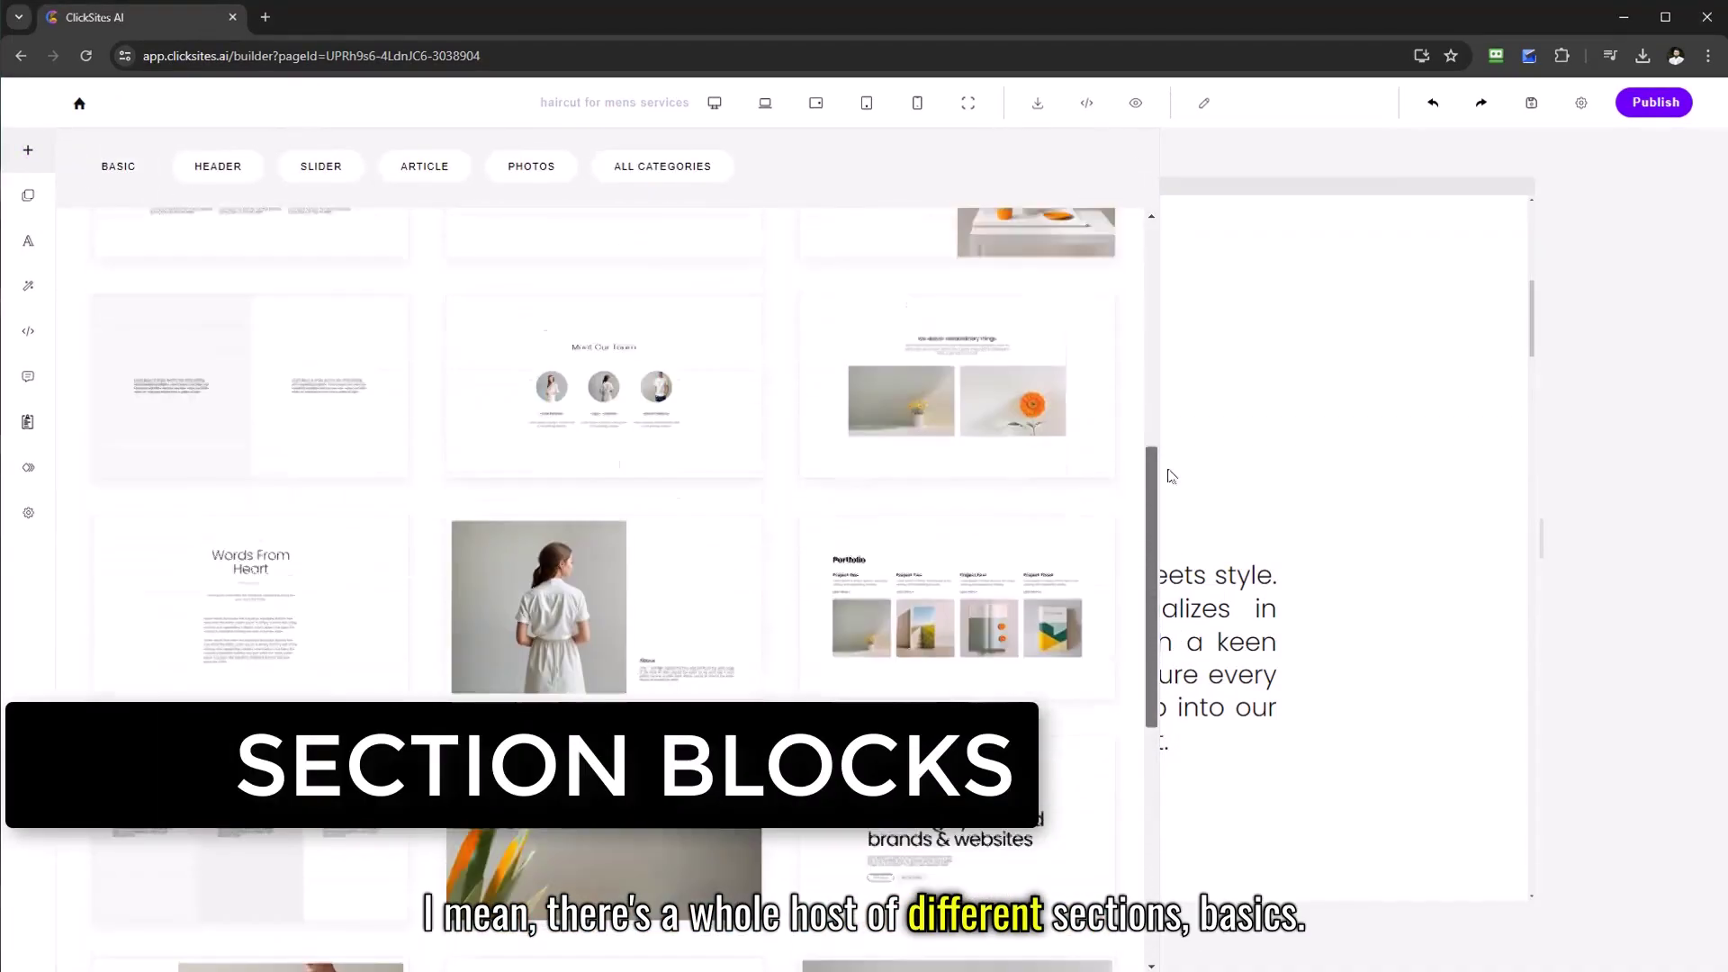
pyautogui.click(220, 166)
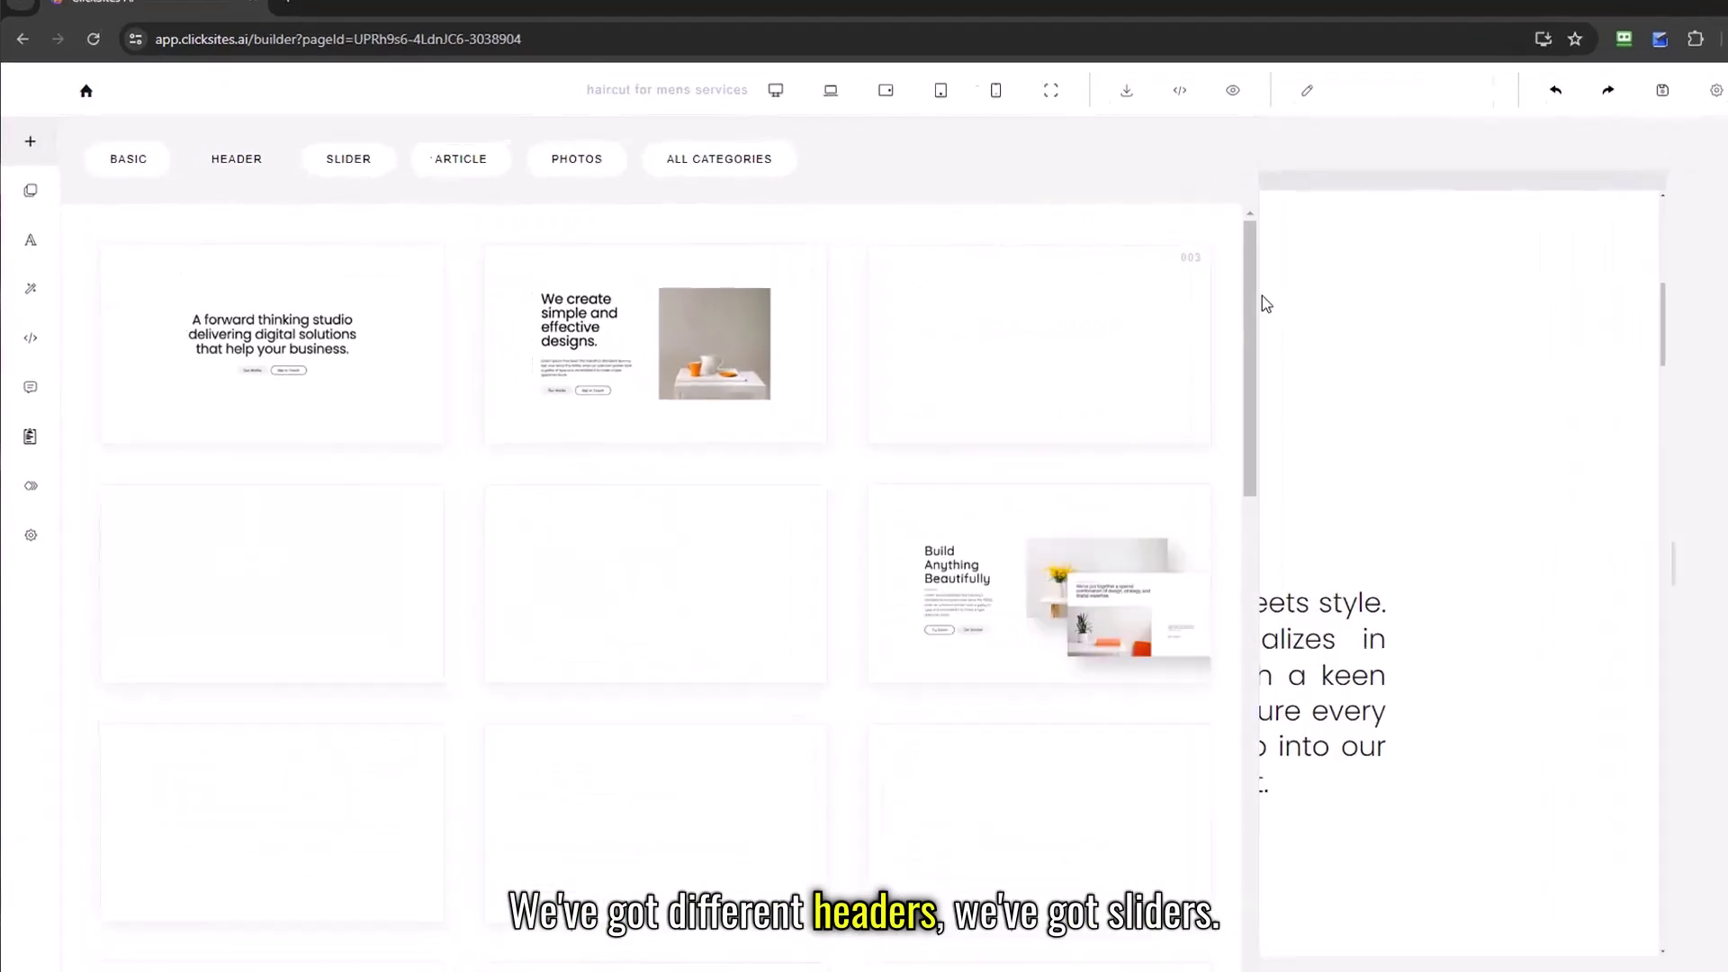
pyautogui.scroll(-15, 1637, 267)
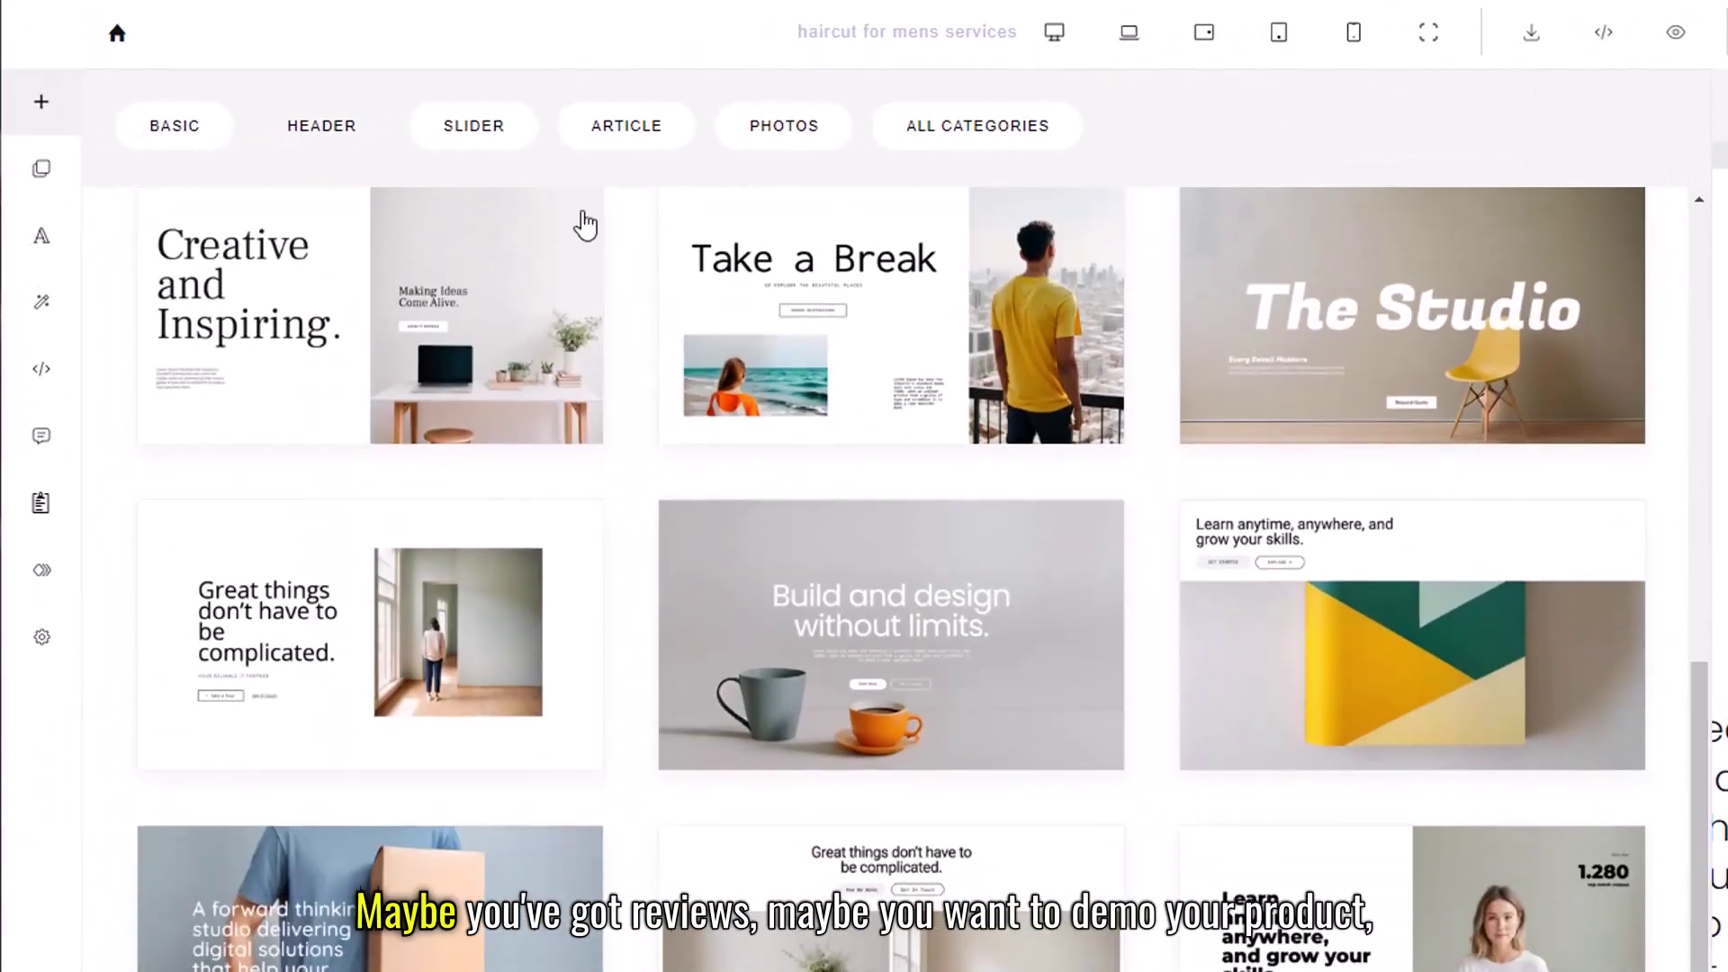
pyautogui.click(498, 127)
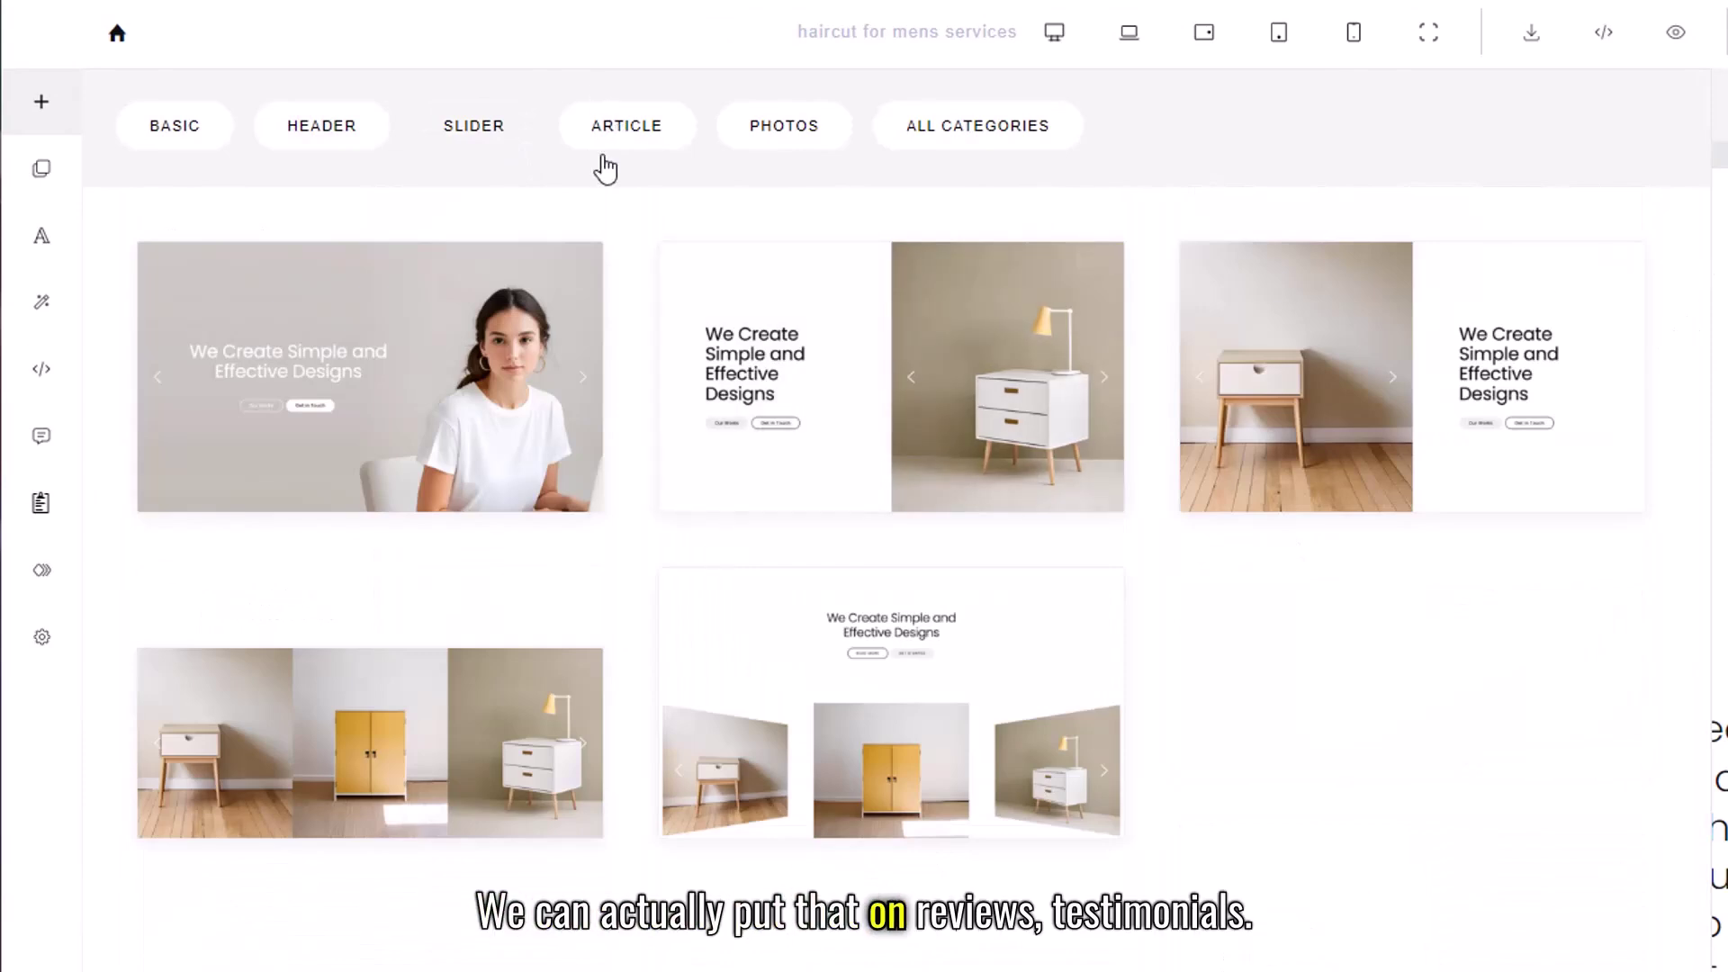
pyautogui.click(672, 140)
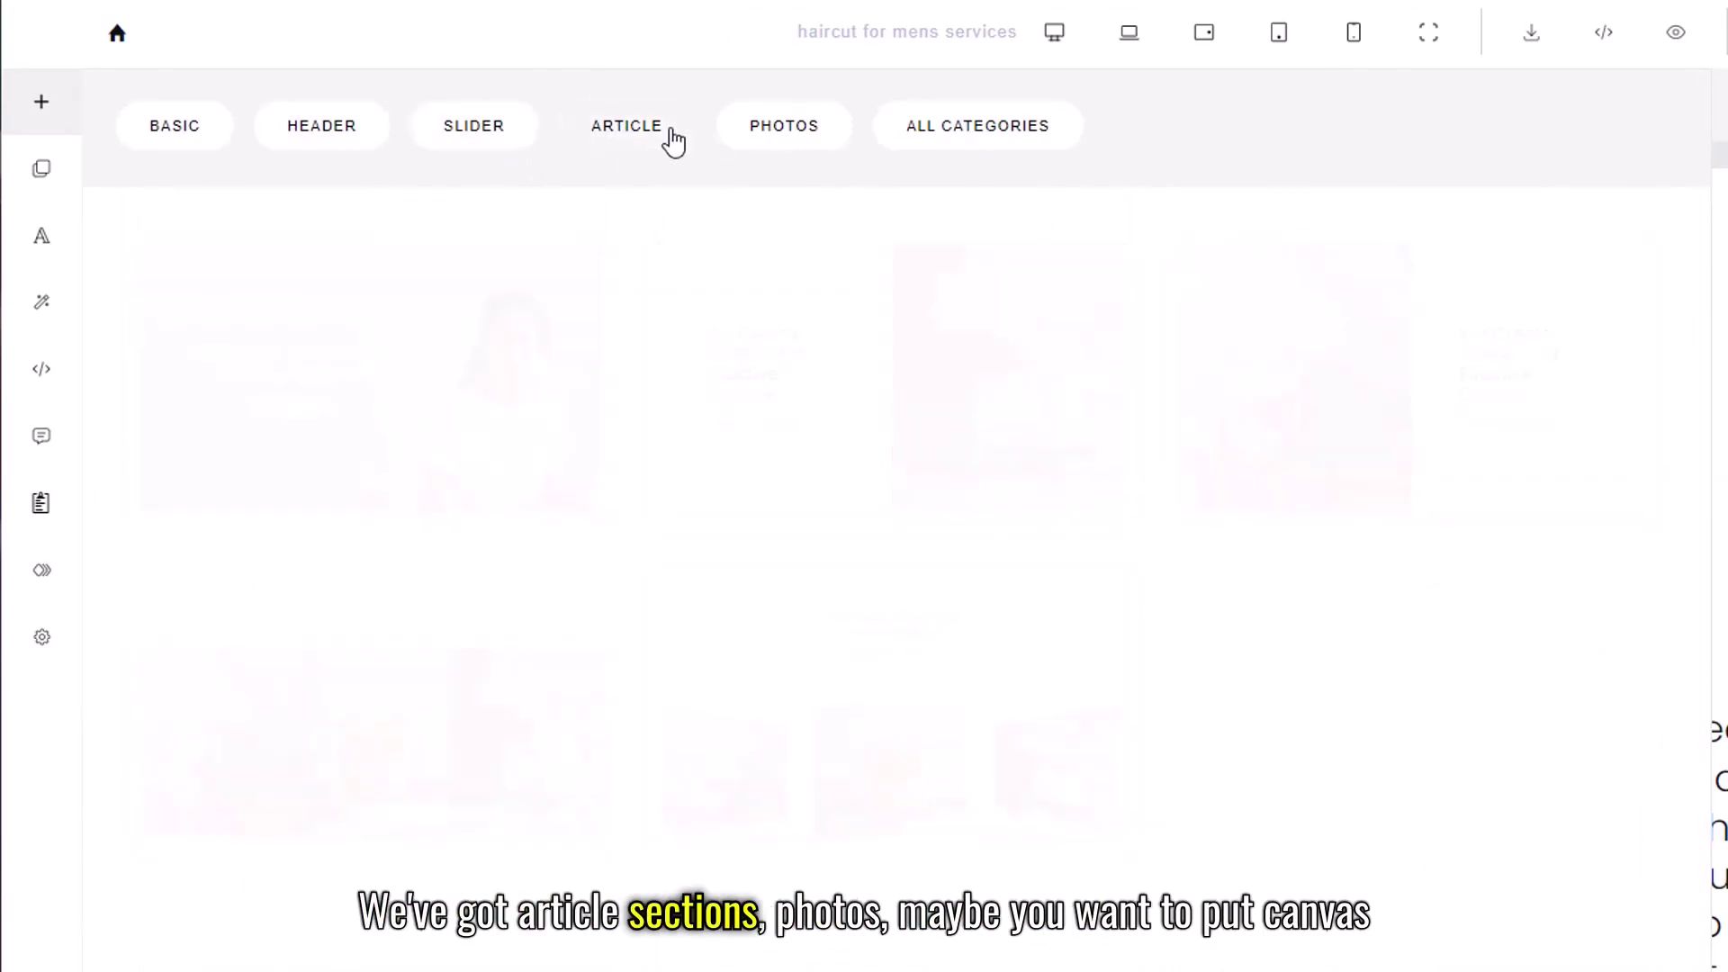
pyautogui.click(822, 135)
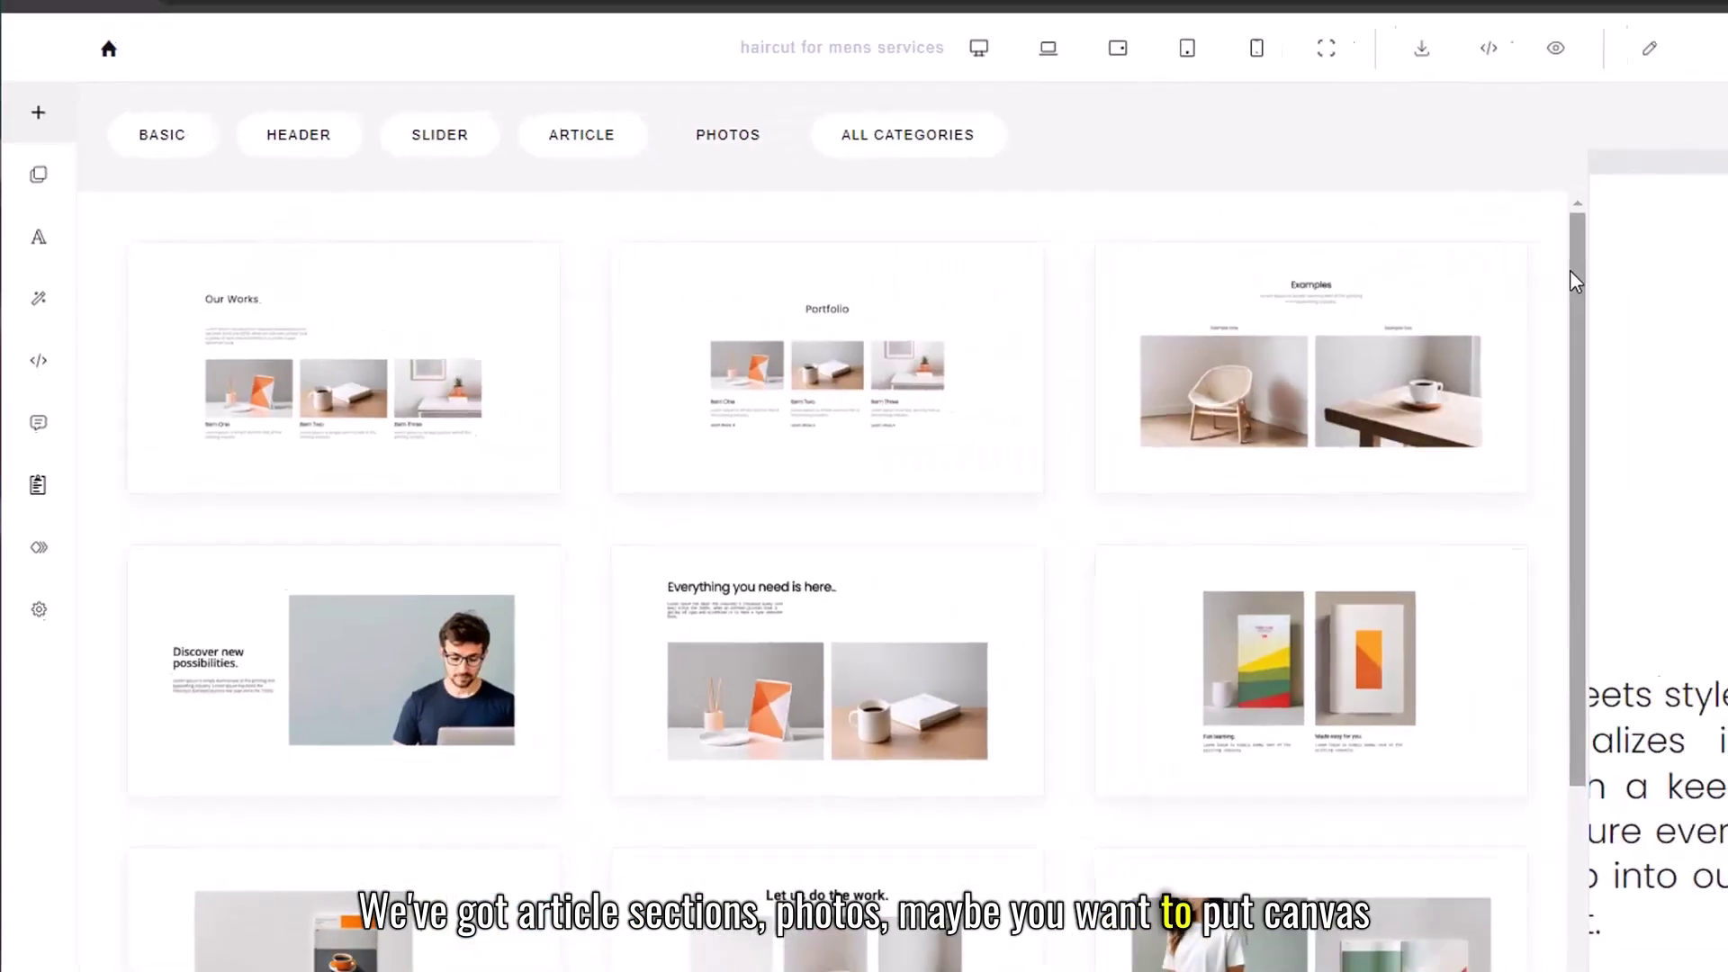
pyautogui.scroll(-2, 1683, 315)
pyautogui.moveTo(1195, 353); pyautogui.dragTo(1197, 258)
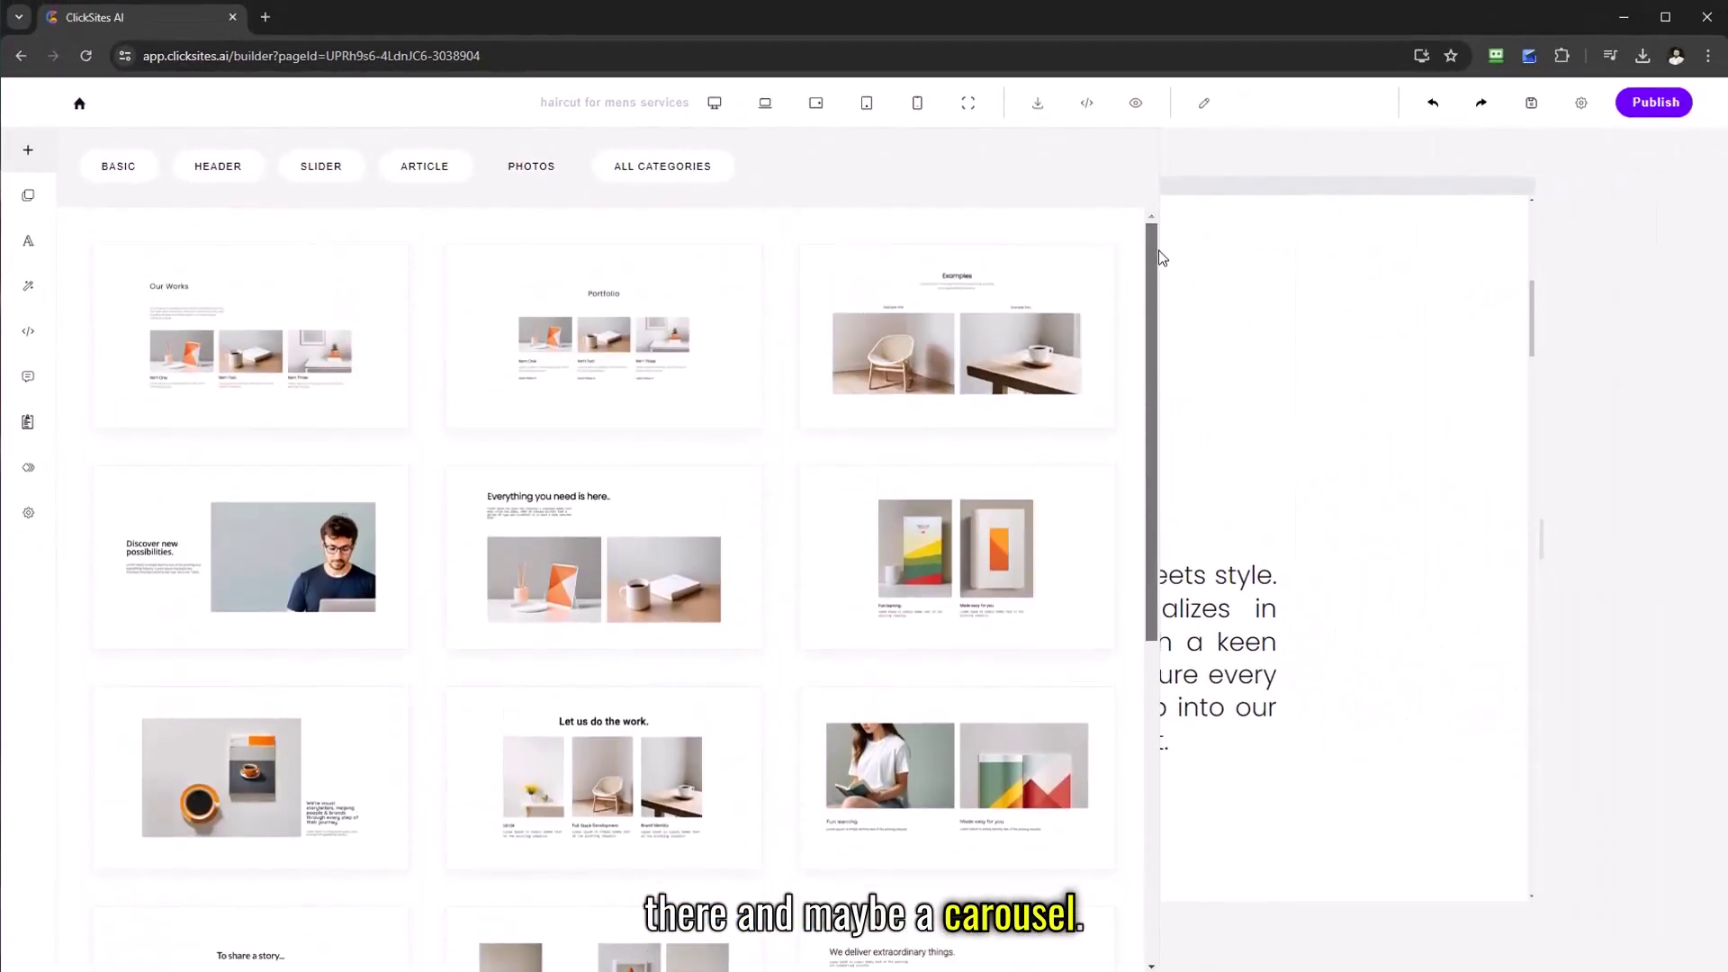
# - Insert the furniture carousel SLIDER block into the page
pyautogui.click(672, 169)
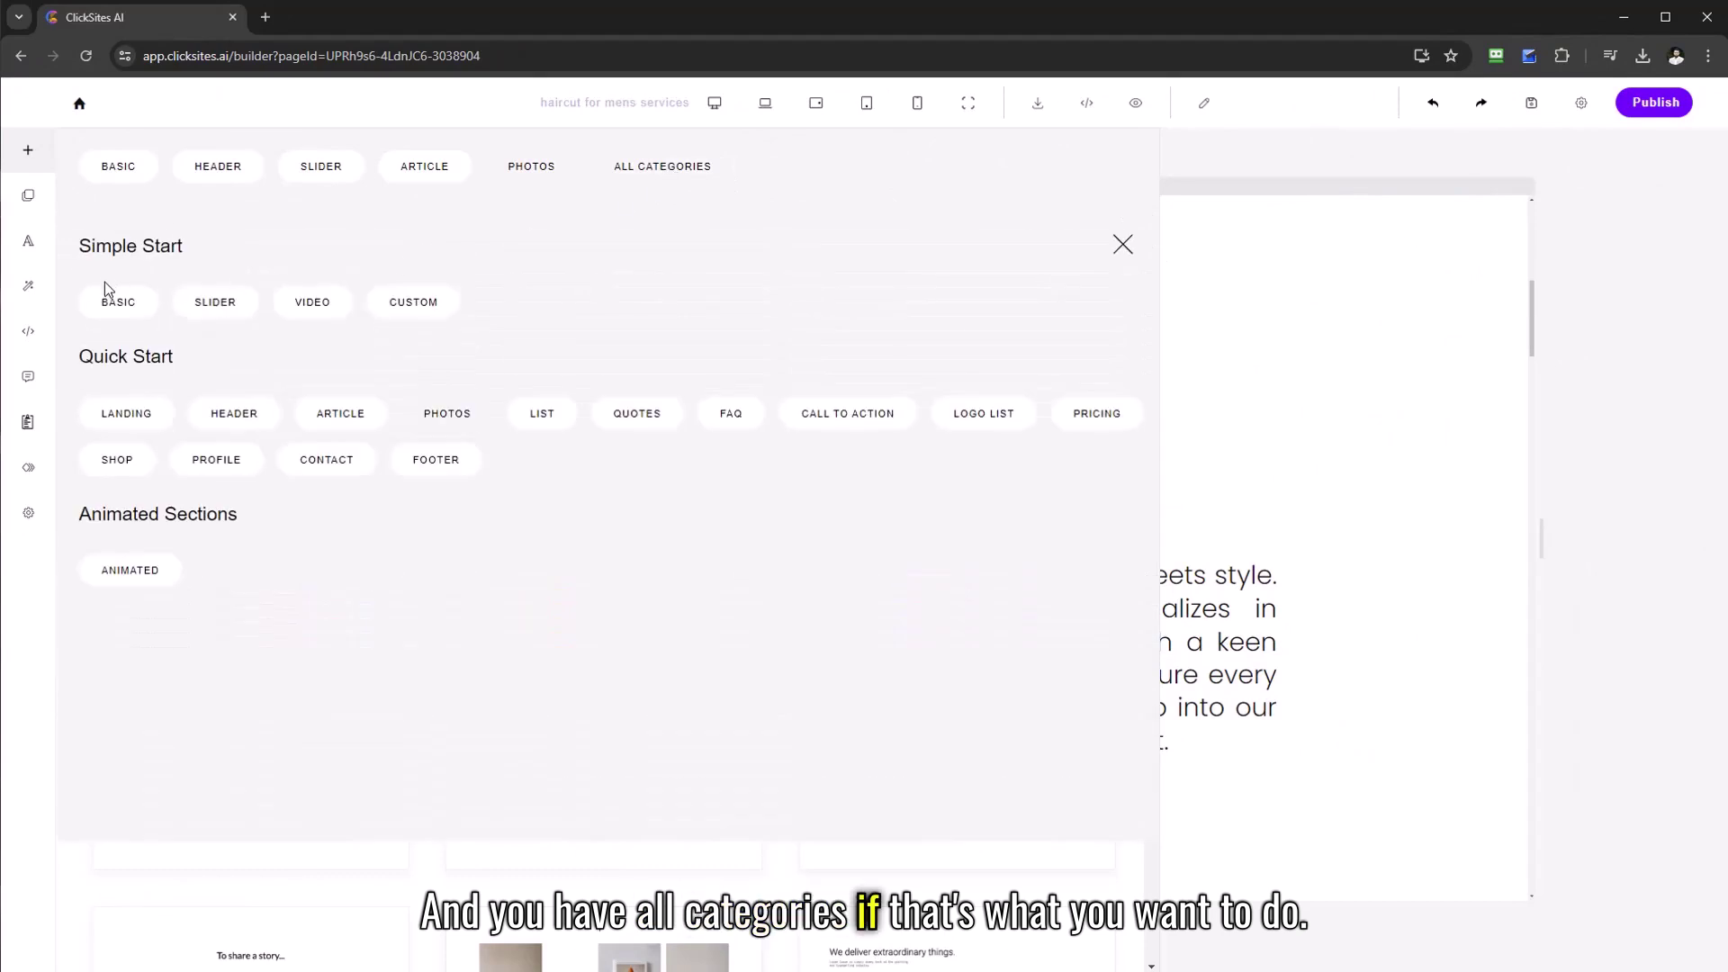
pyautogui.click(1121, 245)
pyautogui.click(322, 170)
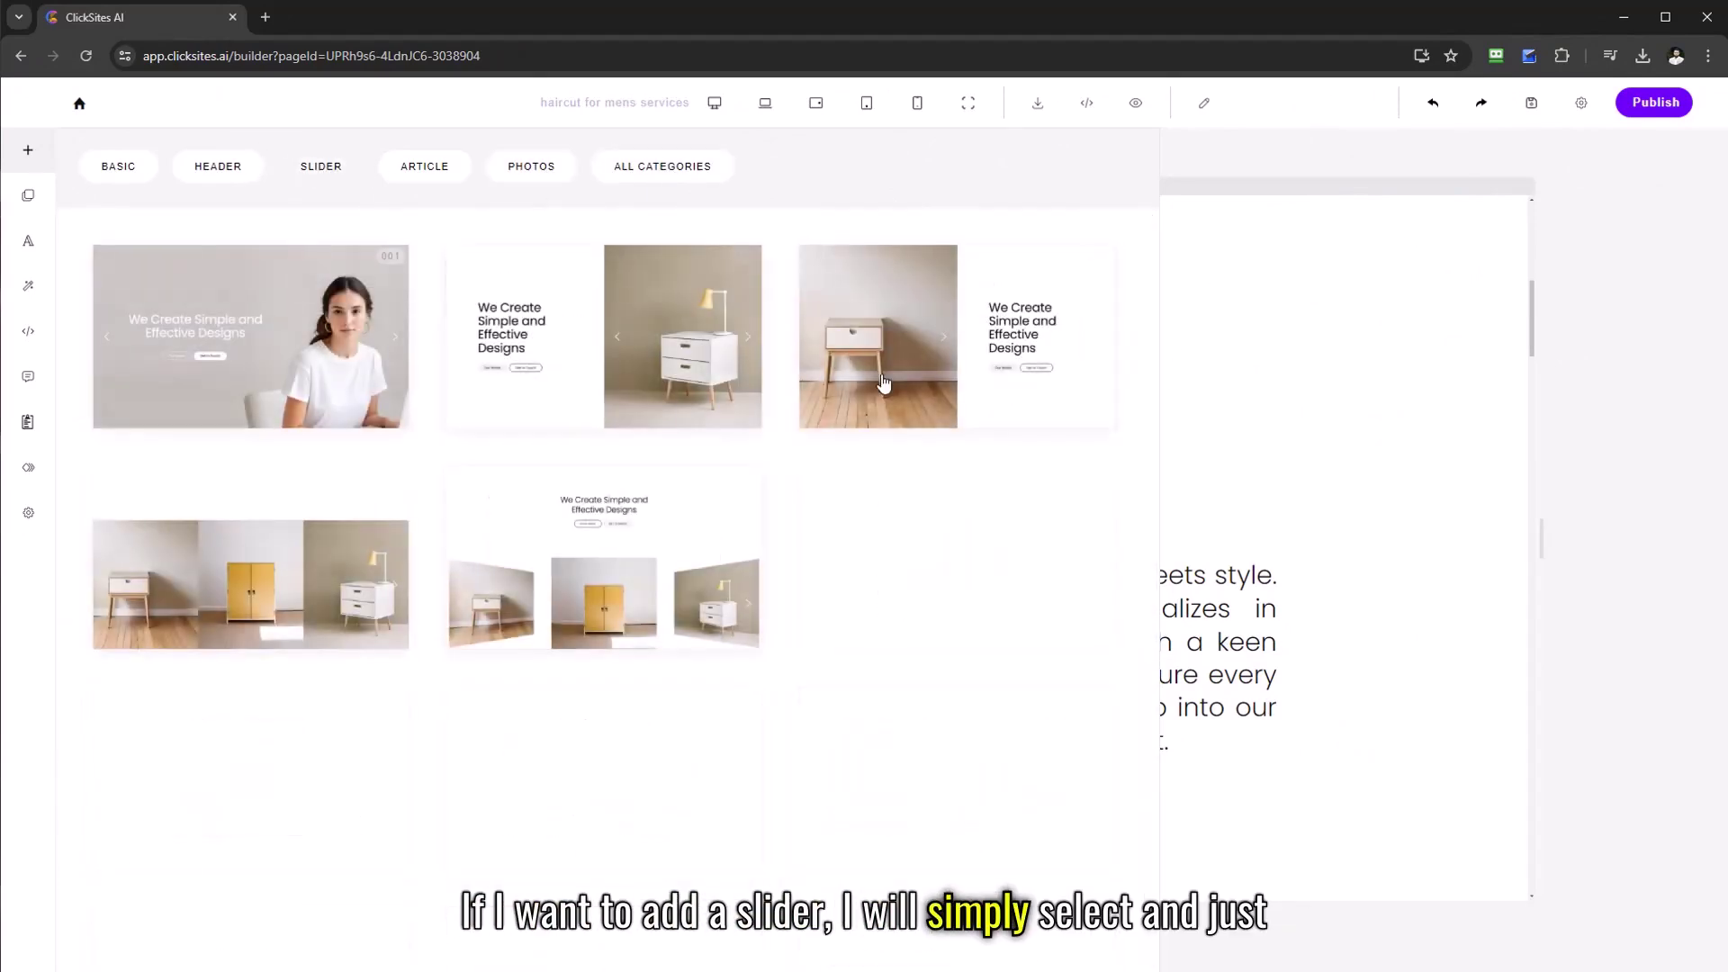
pyautogui.click(296, 578)
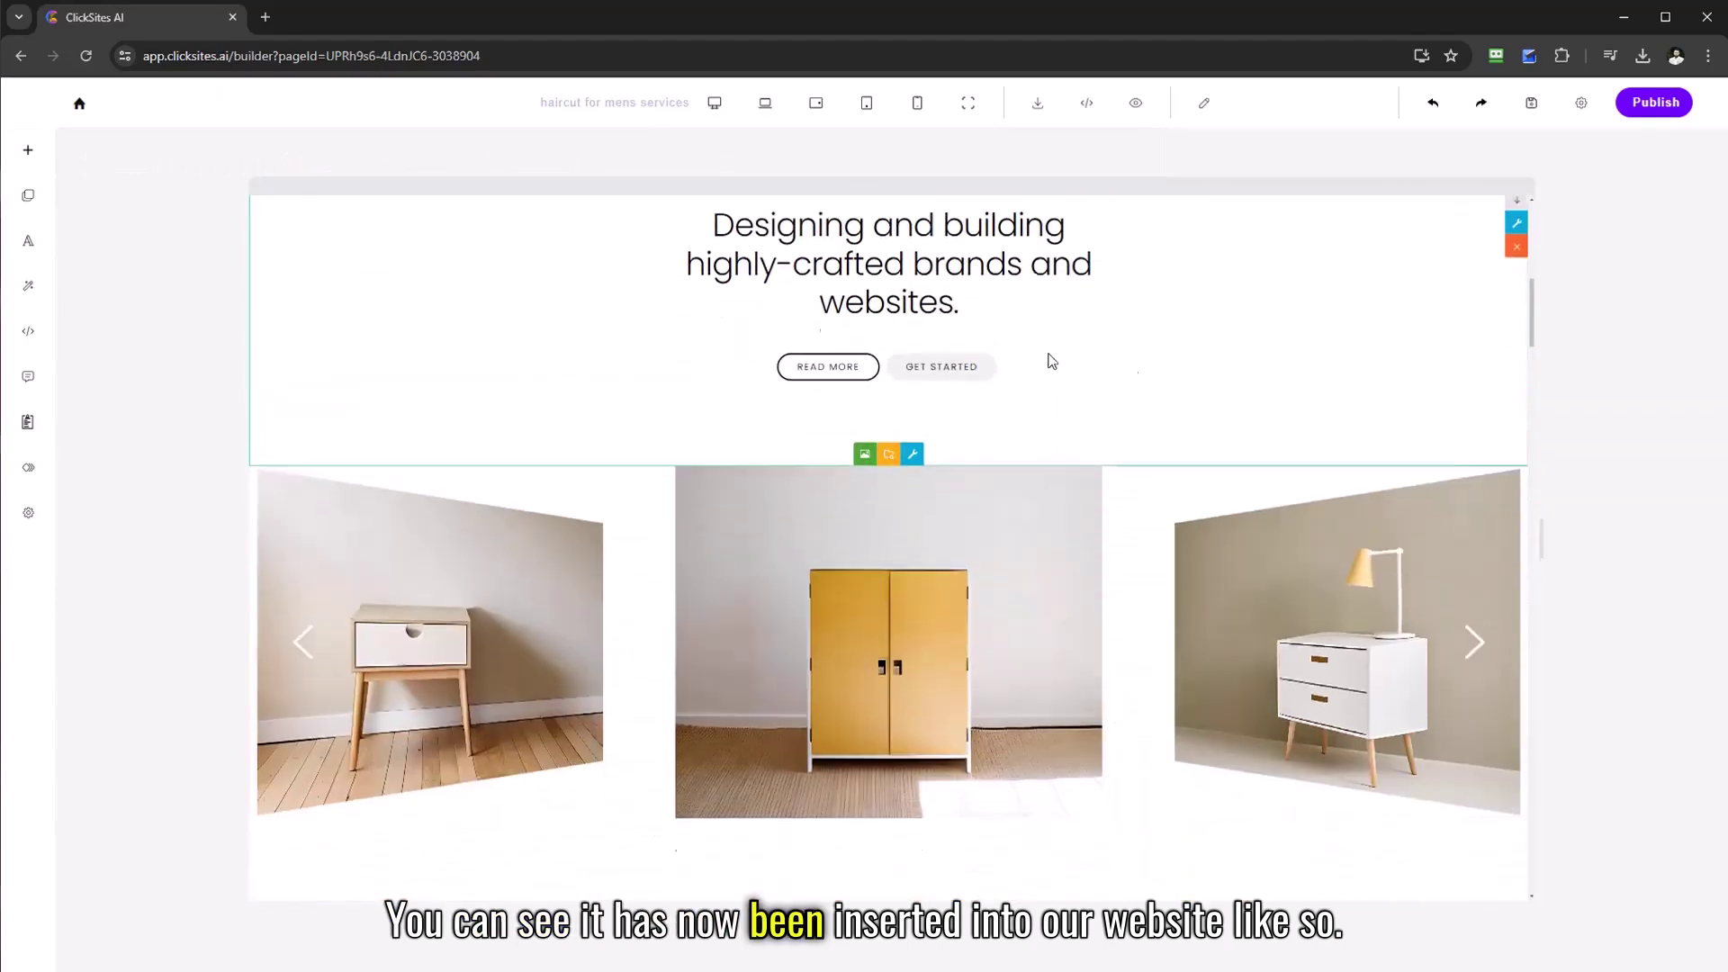
# - Insert the first HEADER block, 'A forward thinking studio delivering digital solutions', below the hero
pyautogui.scroll(-1, 1410, 509)
pyautogui.scroll(4, 1415, 432)
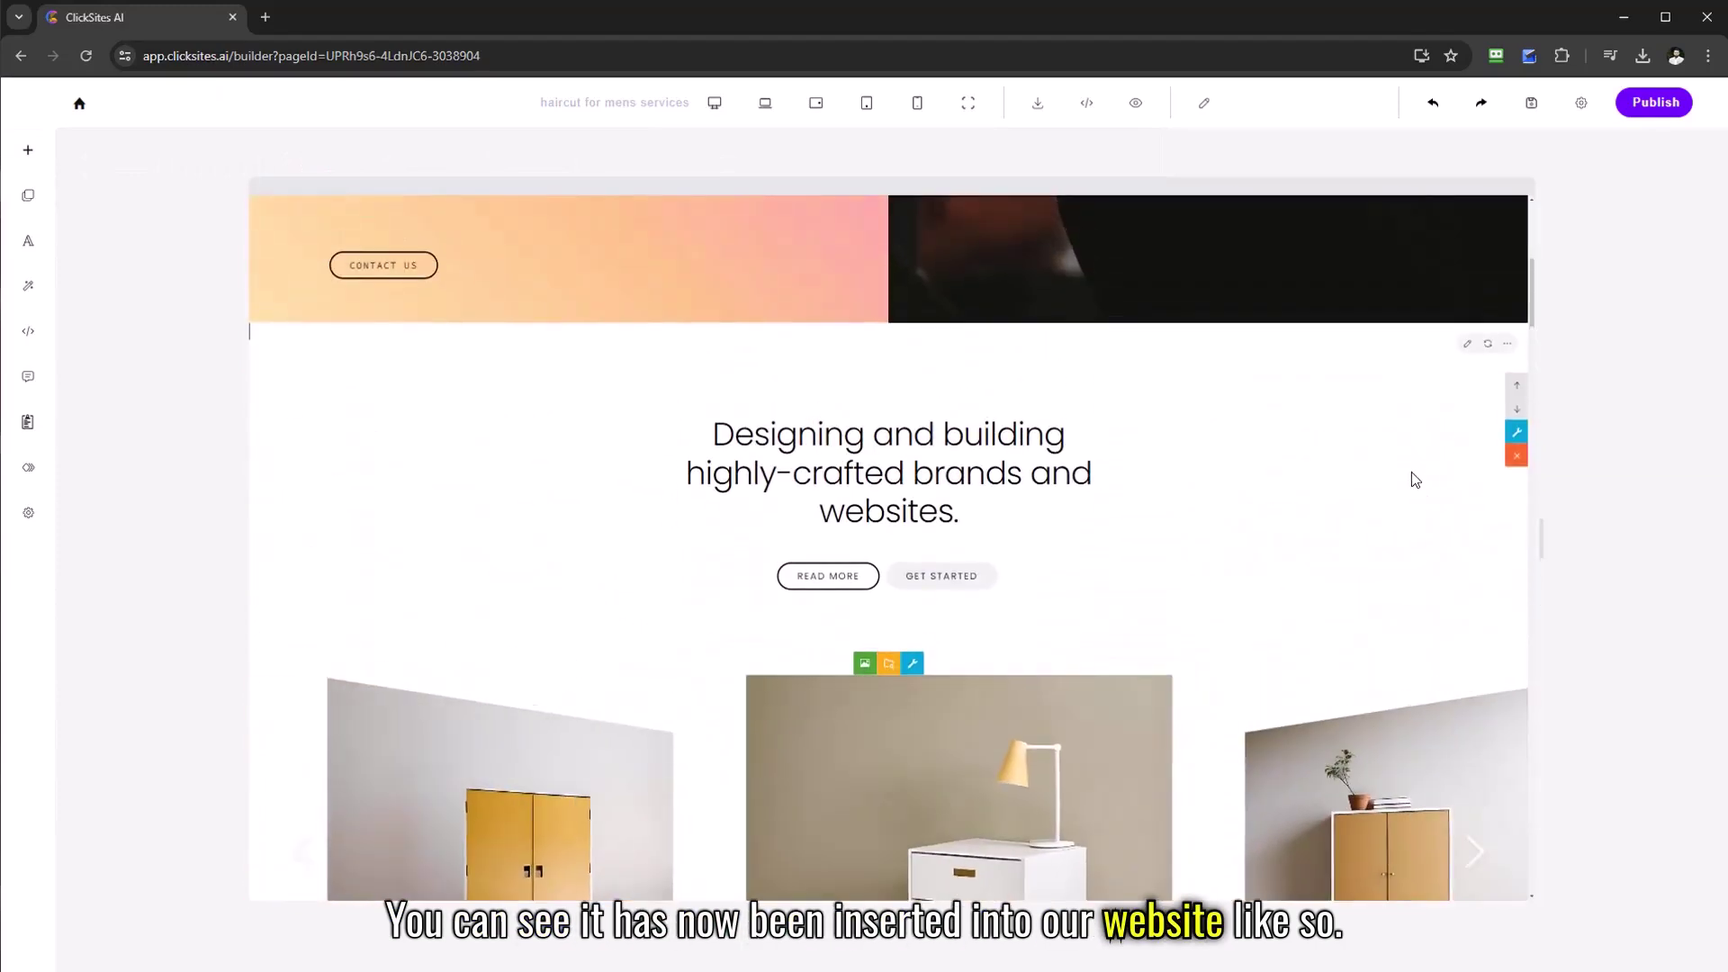
pyautogui.scroll(-2, 1377, 549)
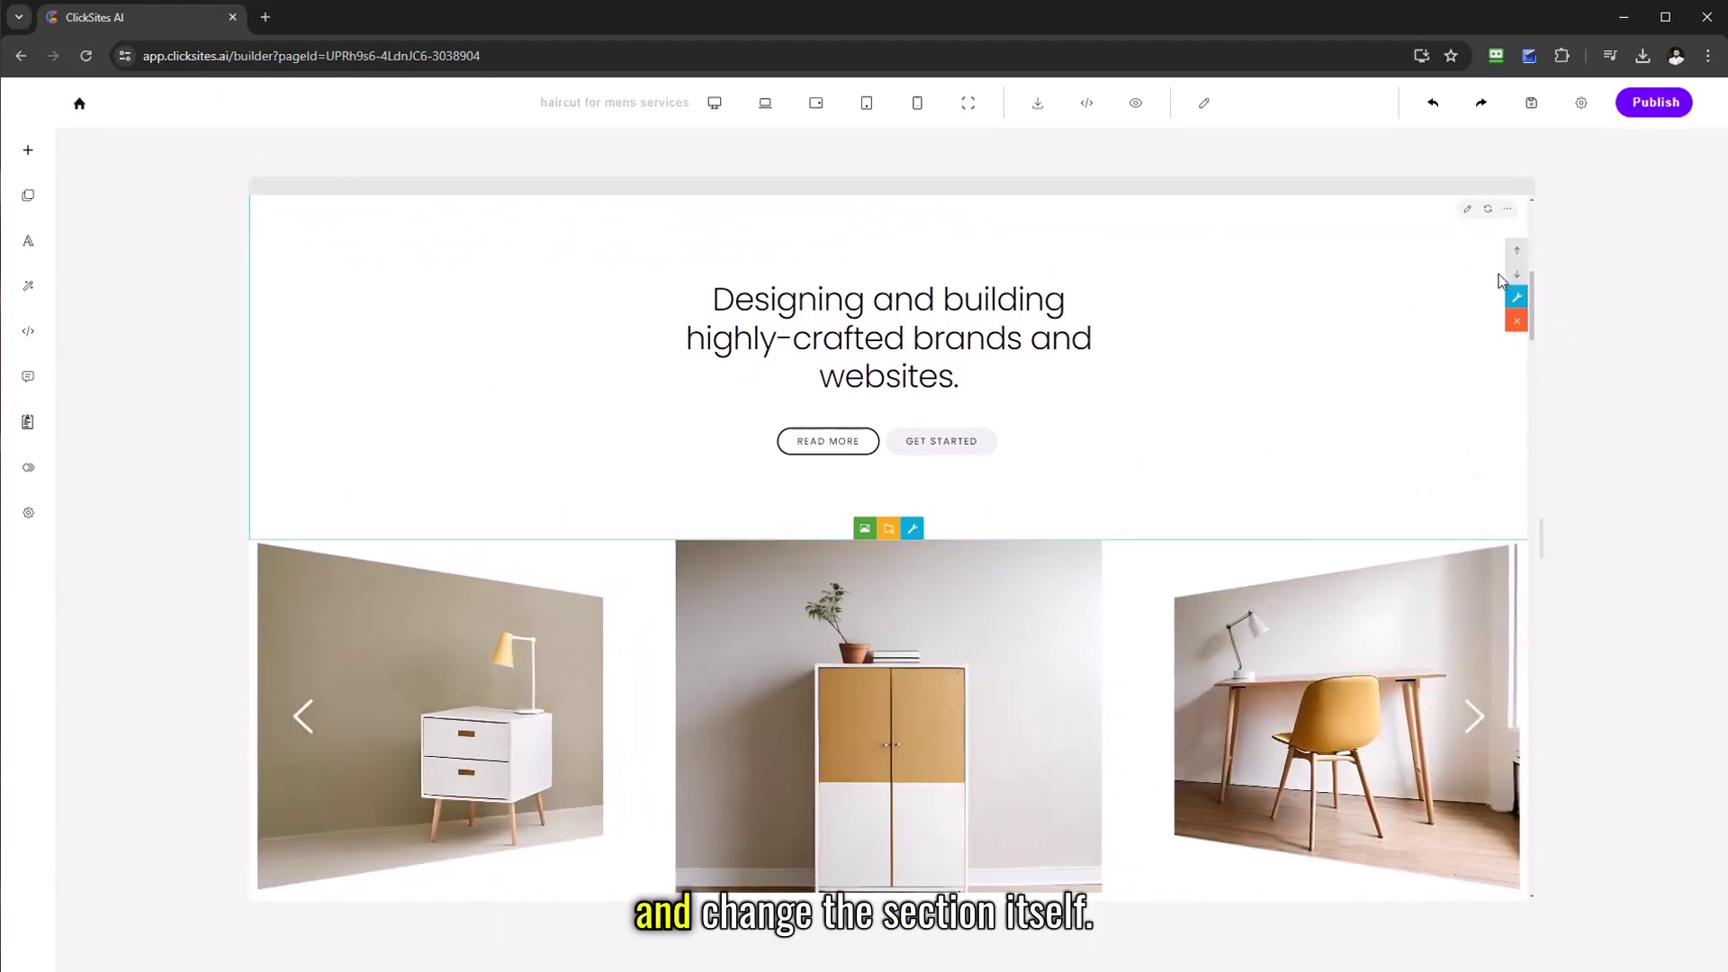
pyautogui.scroll(-3, 1422, 265)
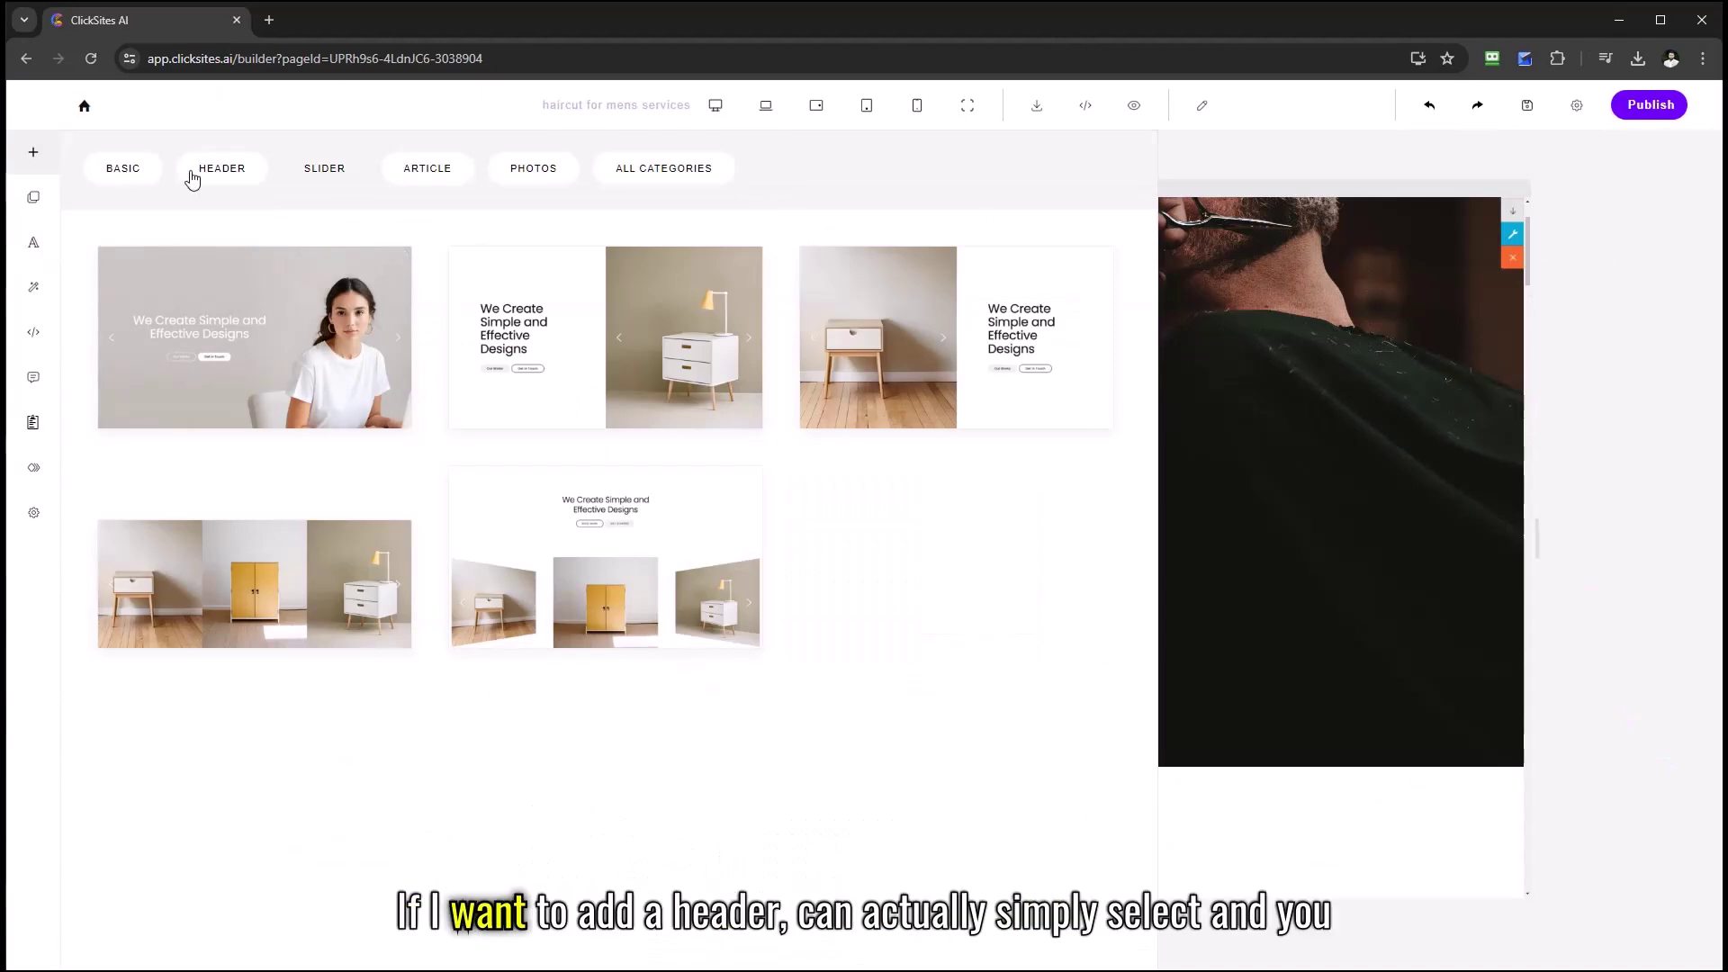
pyautogui.click(217, 175)
pyautogui.scroll(-5, 451, 485)
pyautogui.scroll(5, 405, 477)
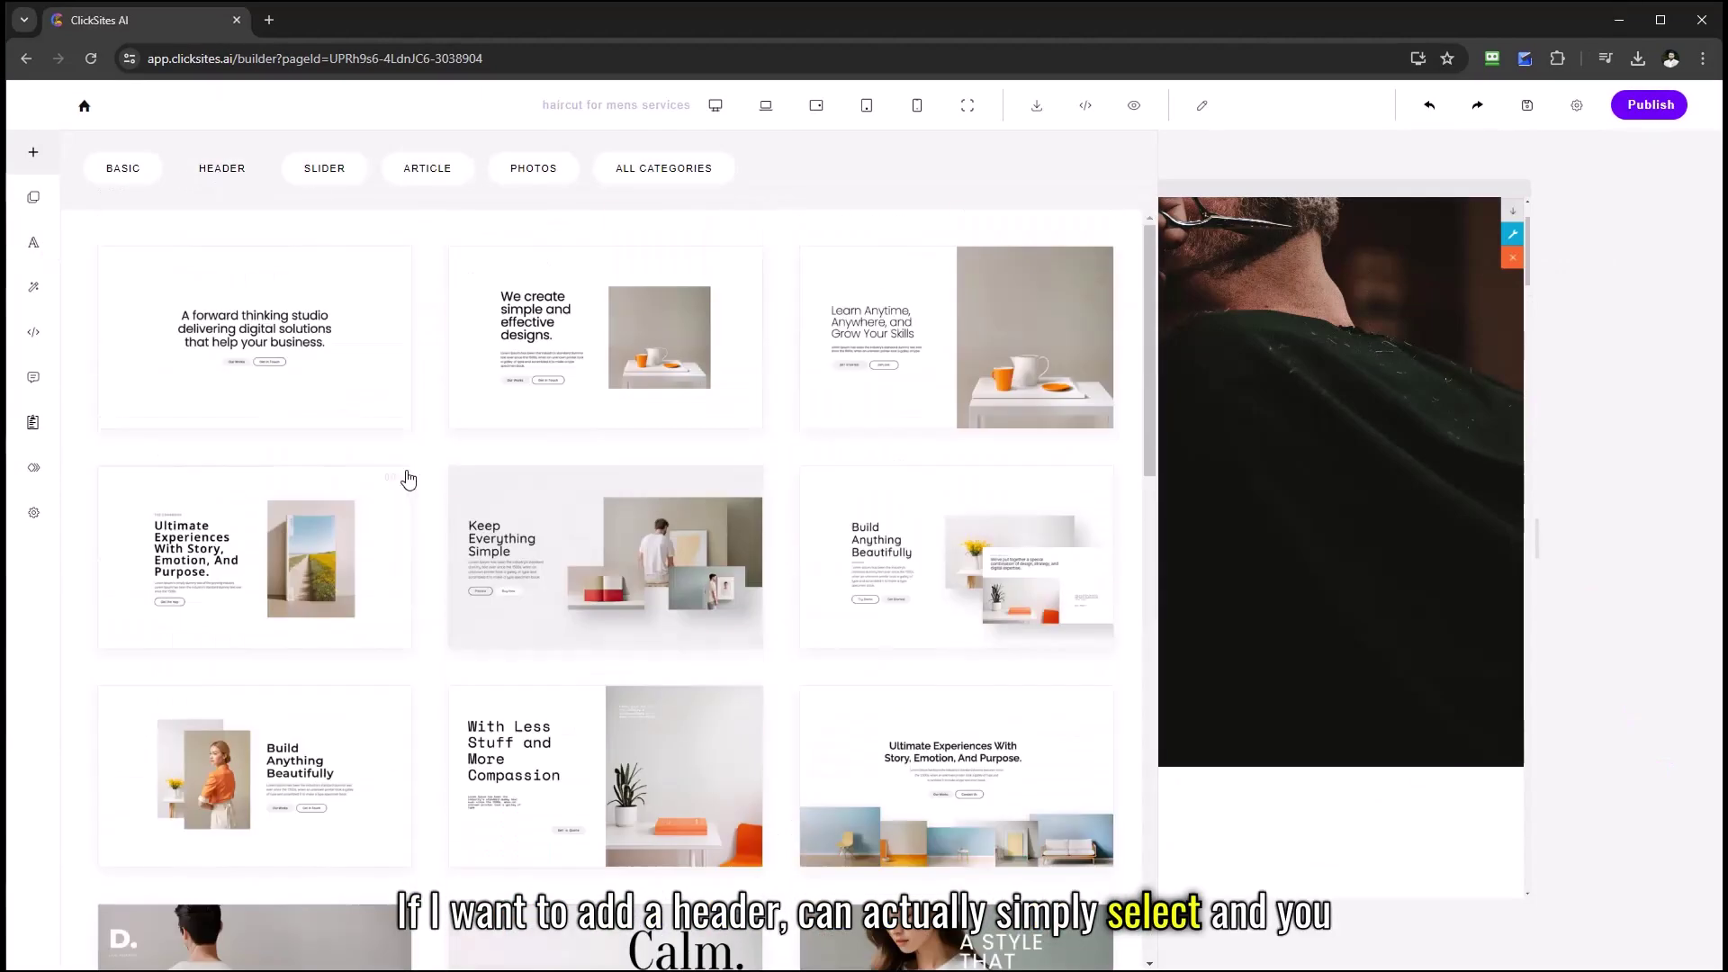
pyautogui.click(286, 341)
pyautogui.scroll(5, 853, 548)
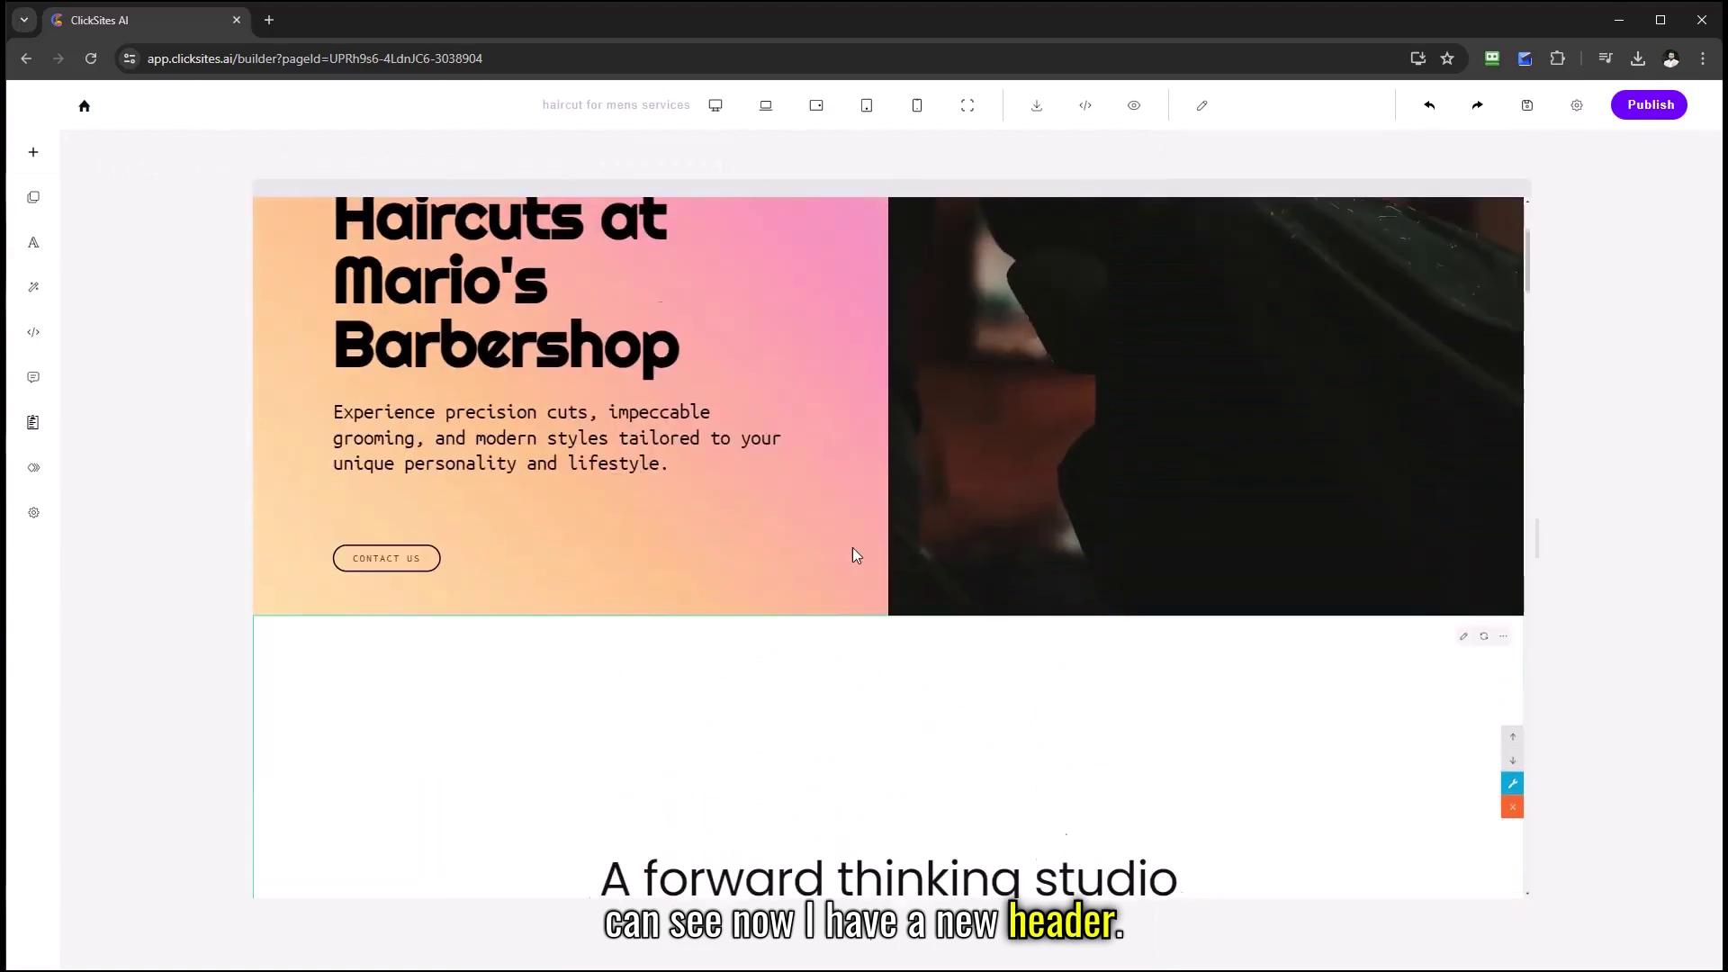
pyautogui.scroll(-7, 819, 452)
pyautogui.scroll(3, 1416, 450)
pyautogui.scroll(2, 1416, 450)
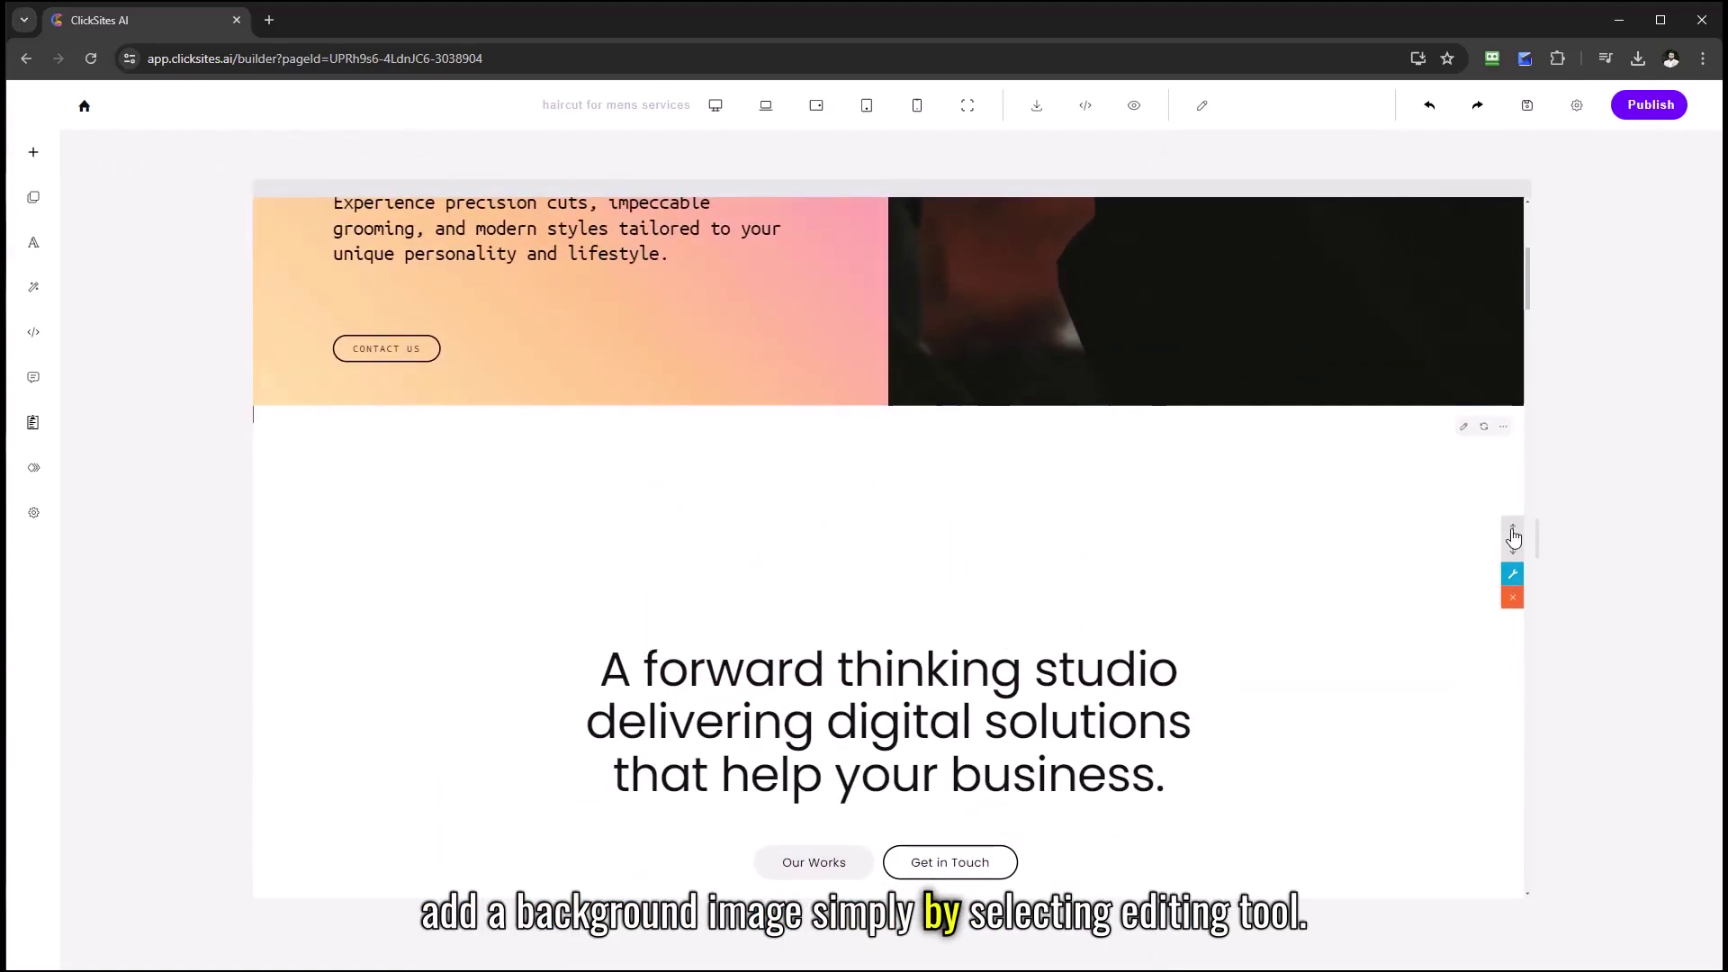
# - Search the media library for 'haircut' and apply the barber photo as the section background
pyautogui.click(1206, 112)
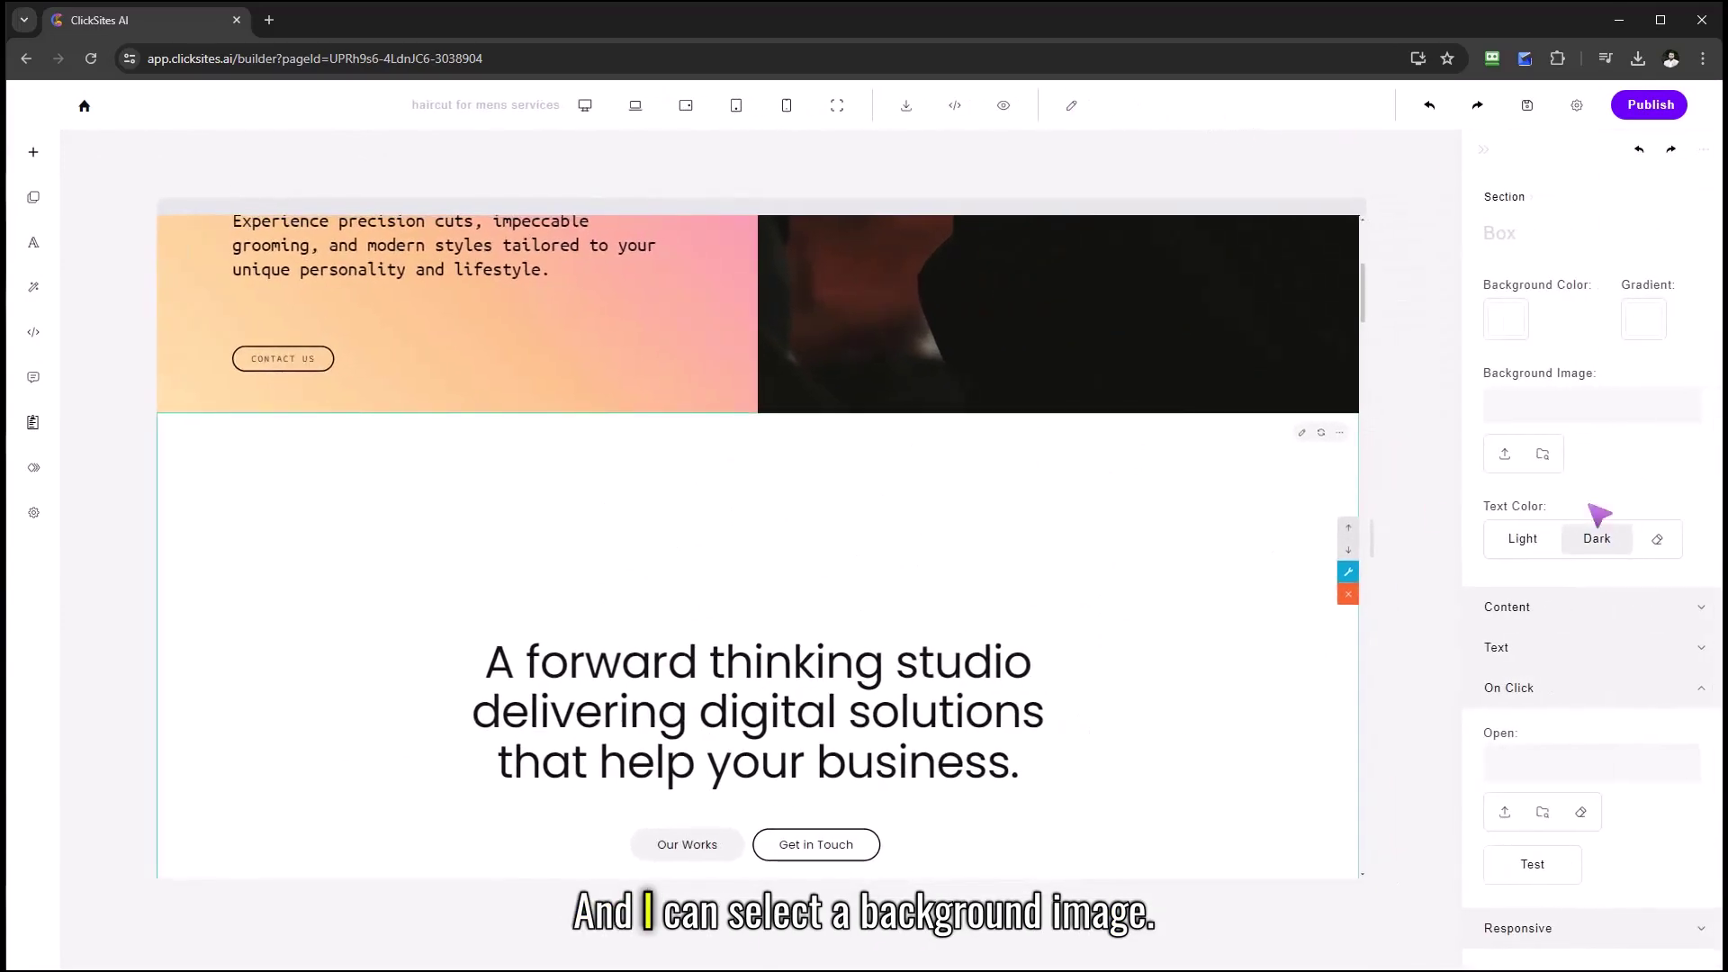
pyautogui.click(1539, 409)
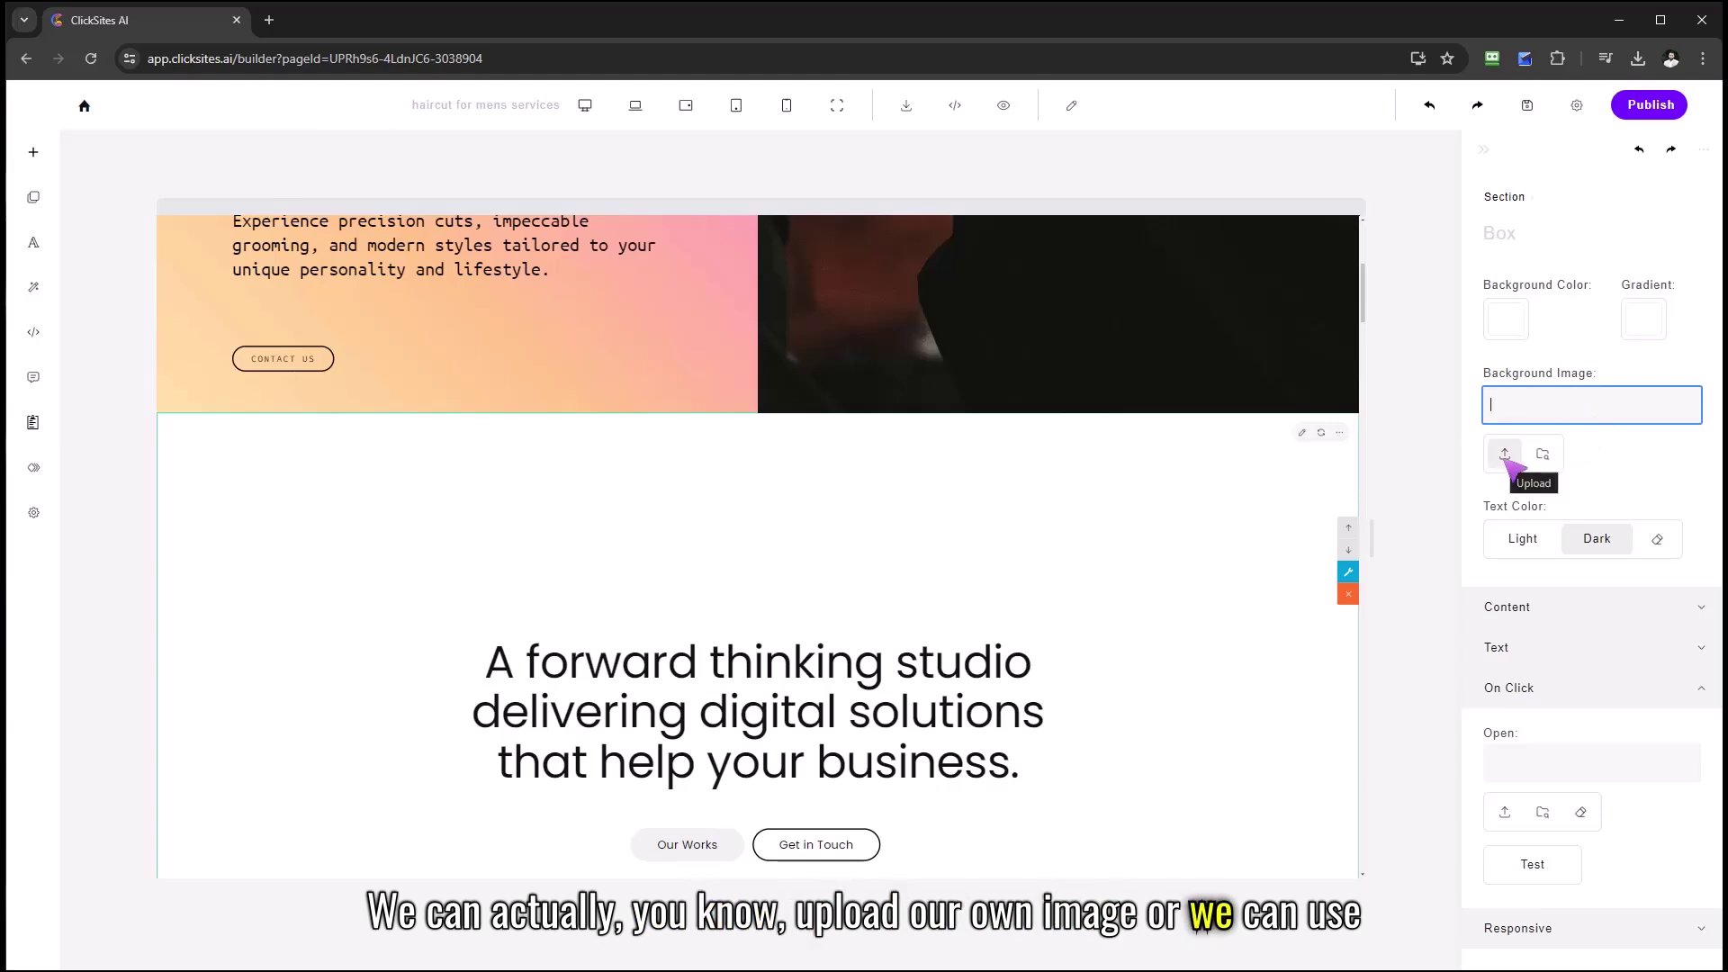
pyautogui.click(1544, 454)
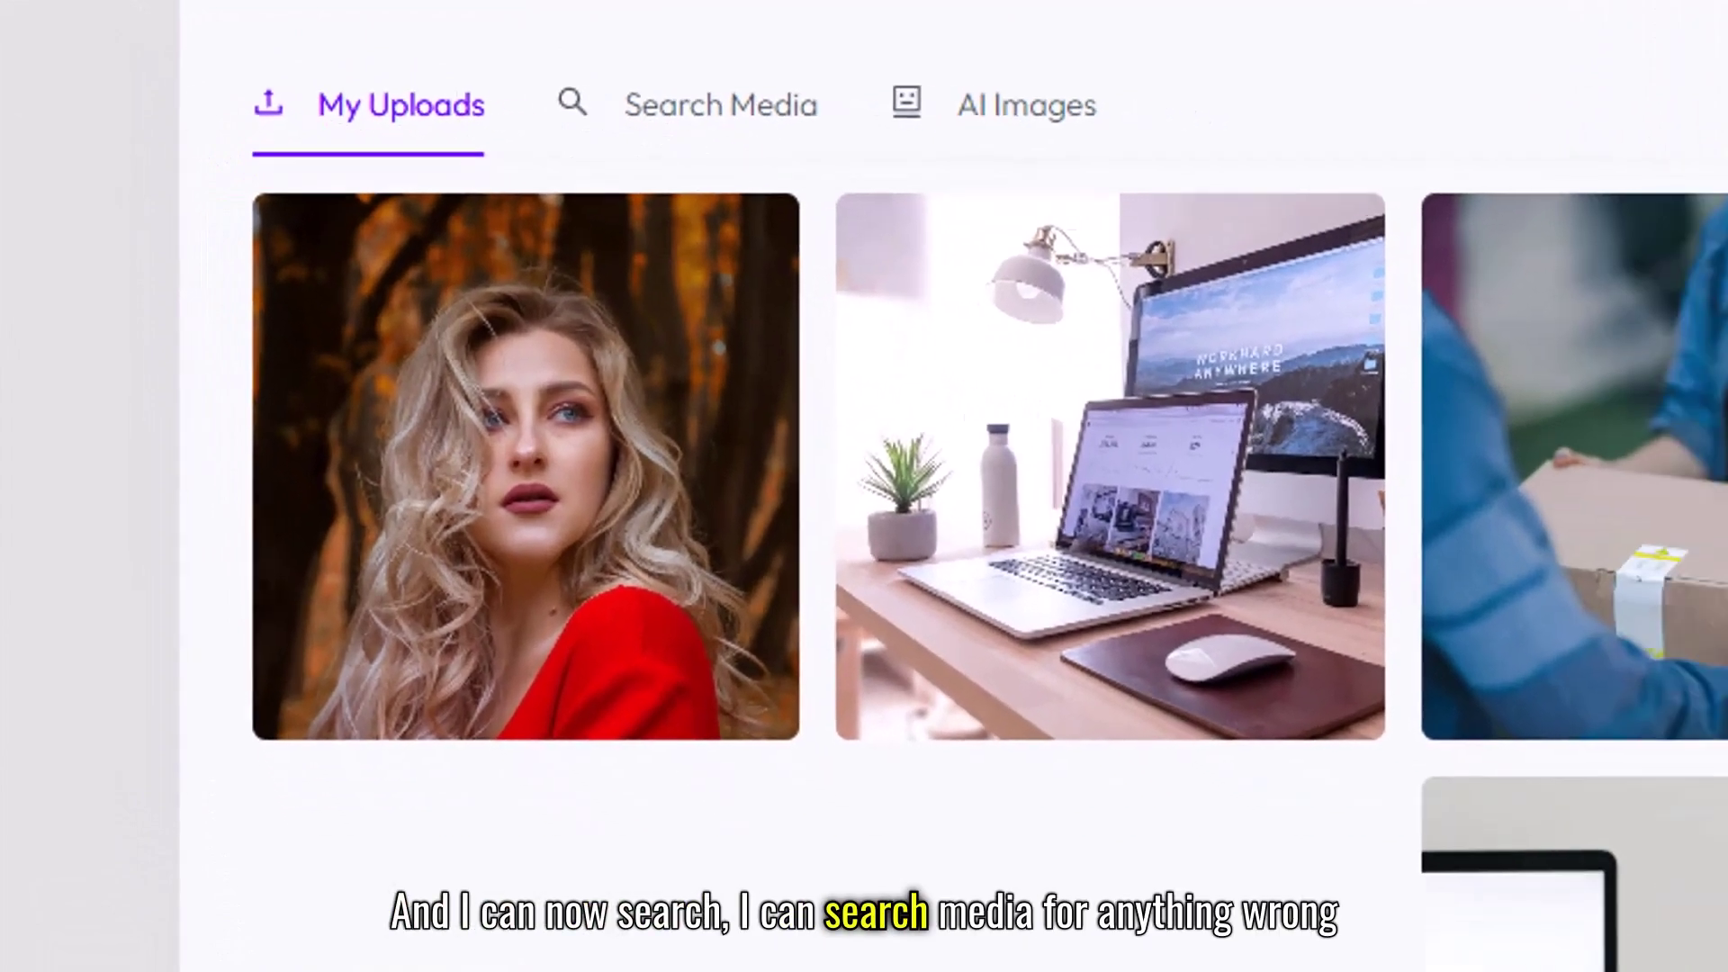
pyautogui.click(765, 121)
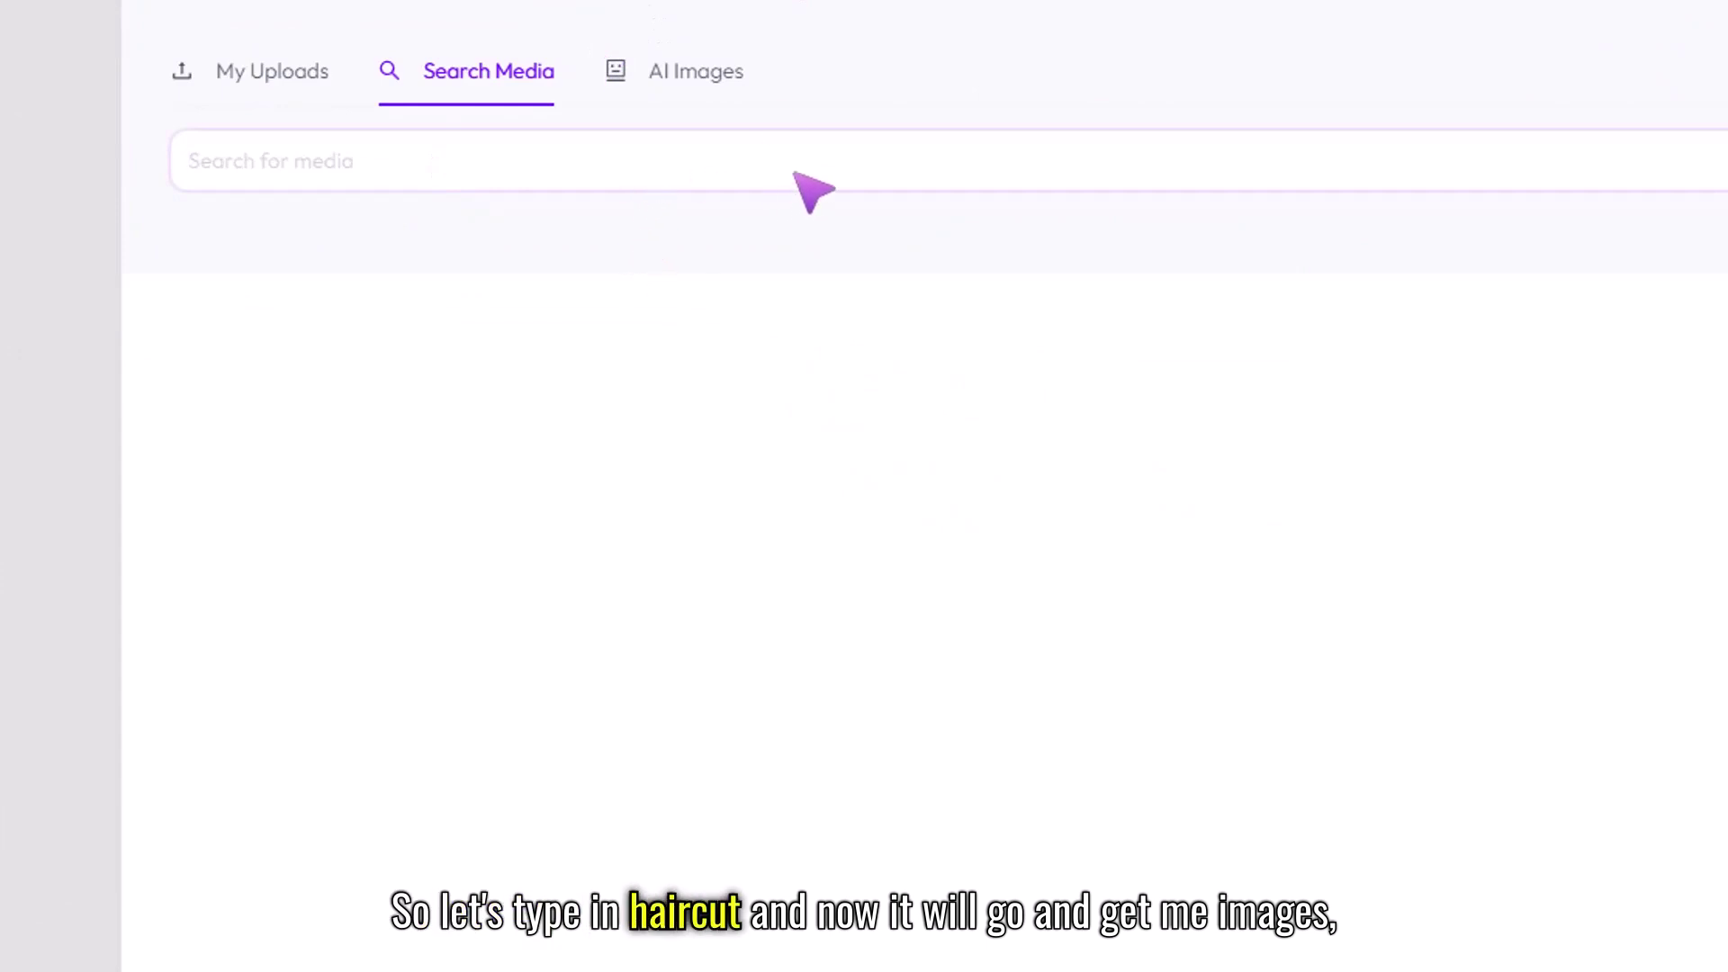
pyautogui.write('haircut')
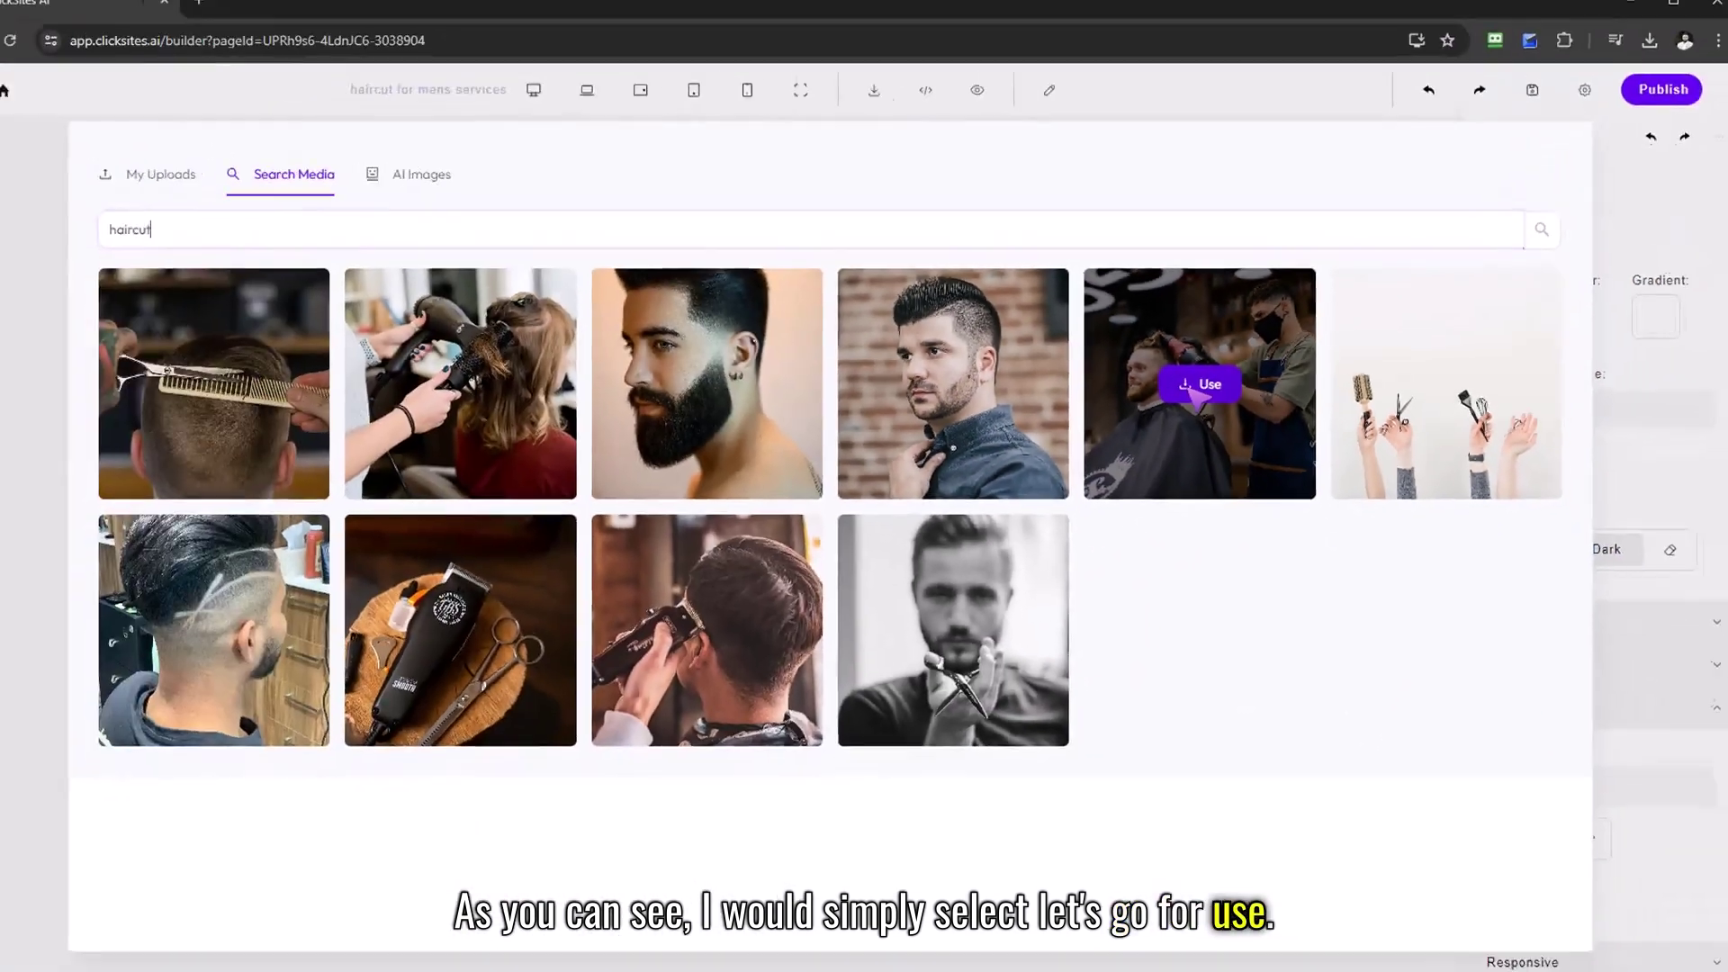
pyautogui.click(797, 432)
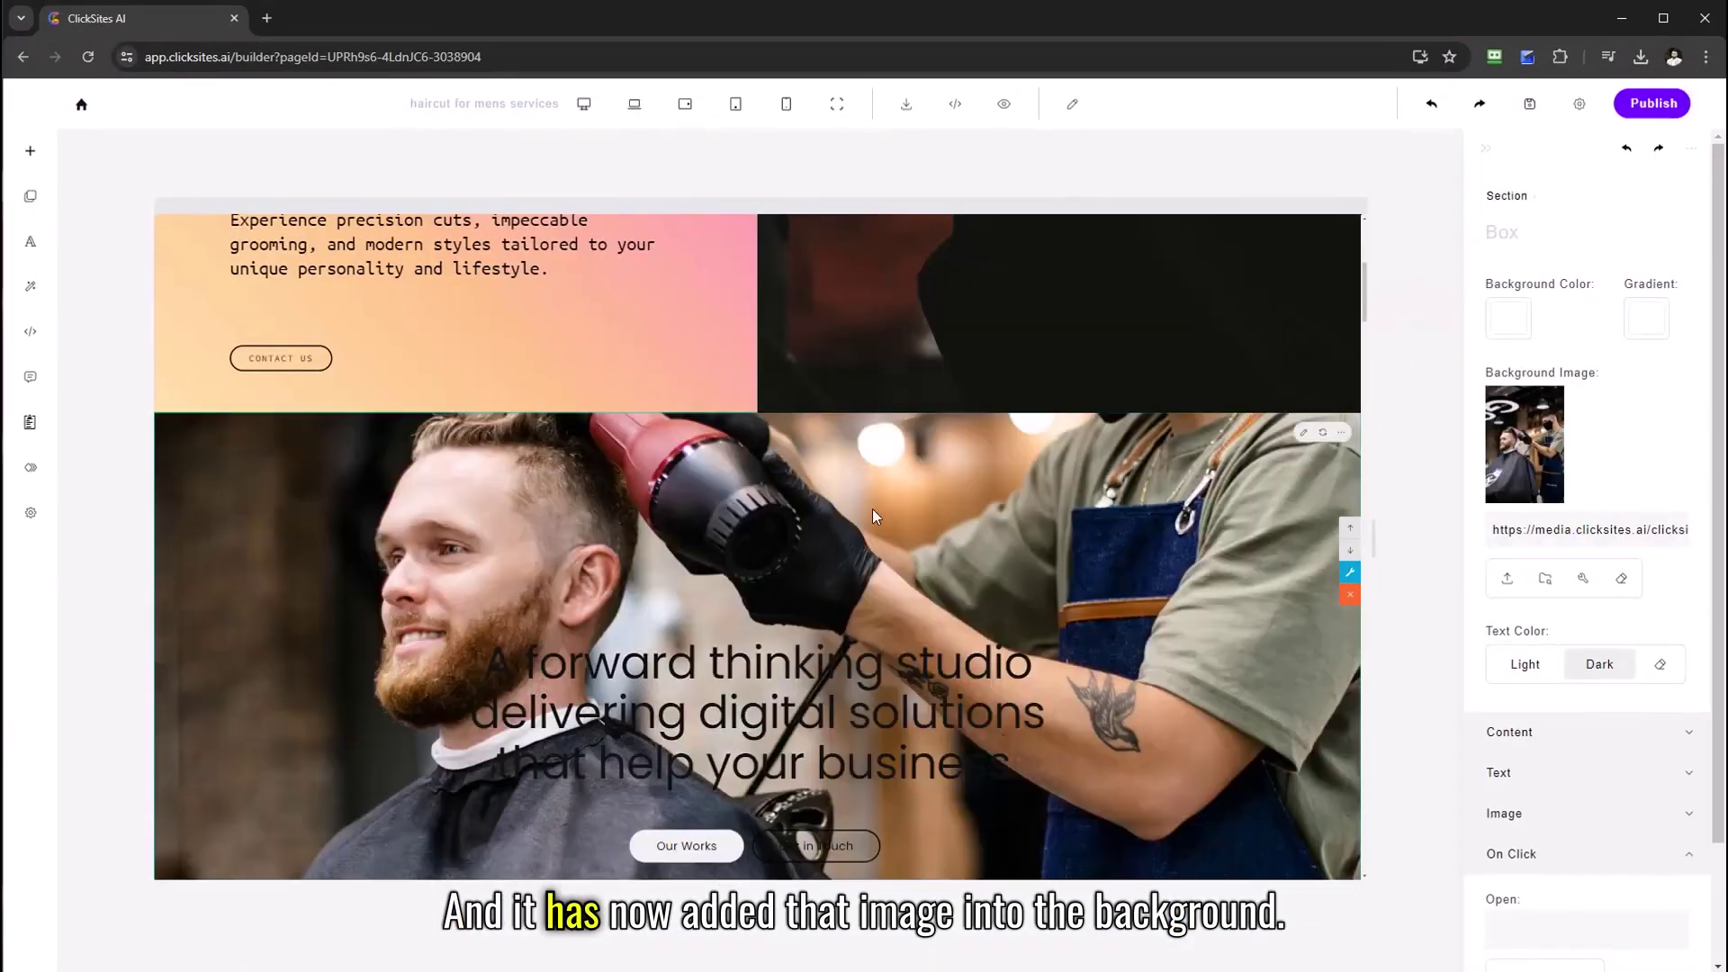
# - Clear the barber photo so the section background is plain white again
pyautogui.scroll(-2, 488, 502)
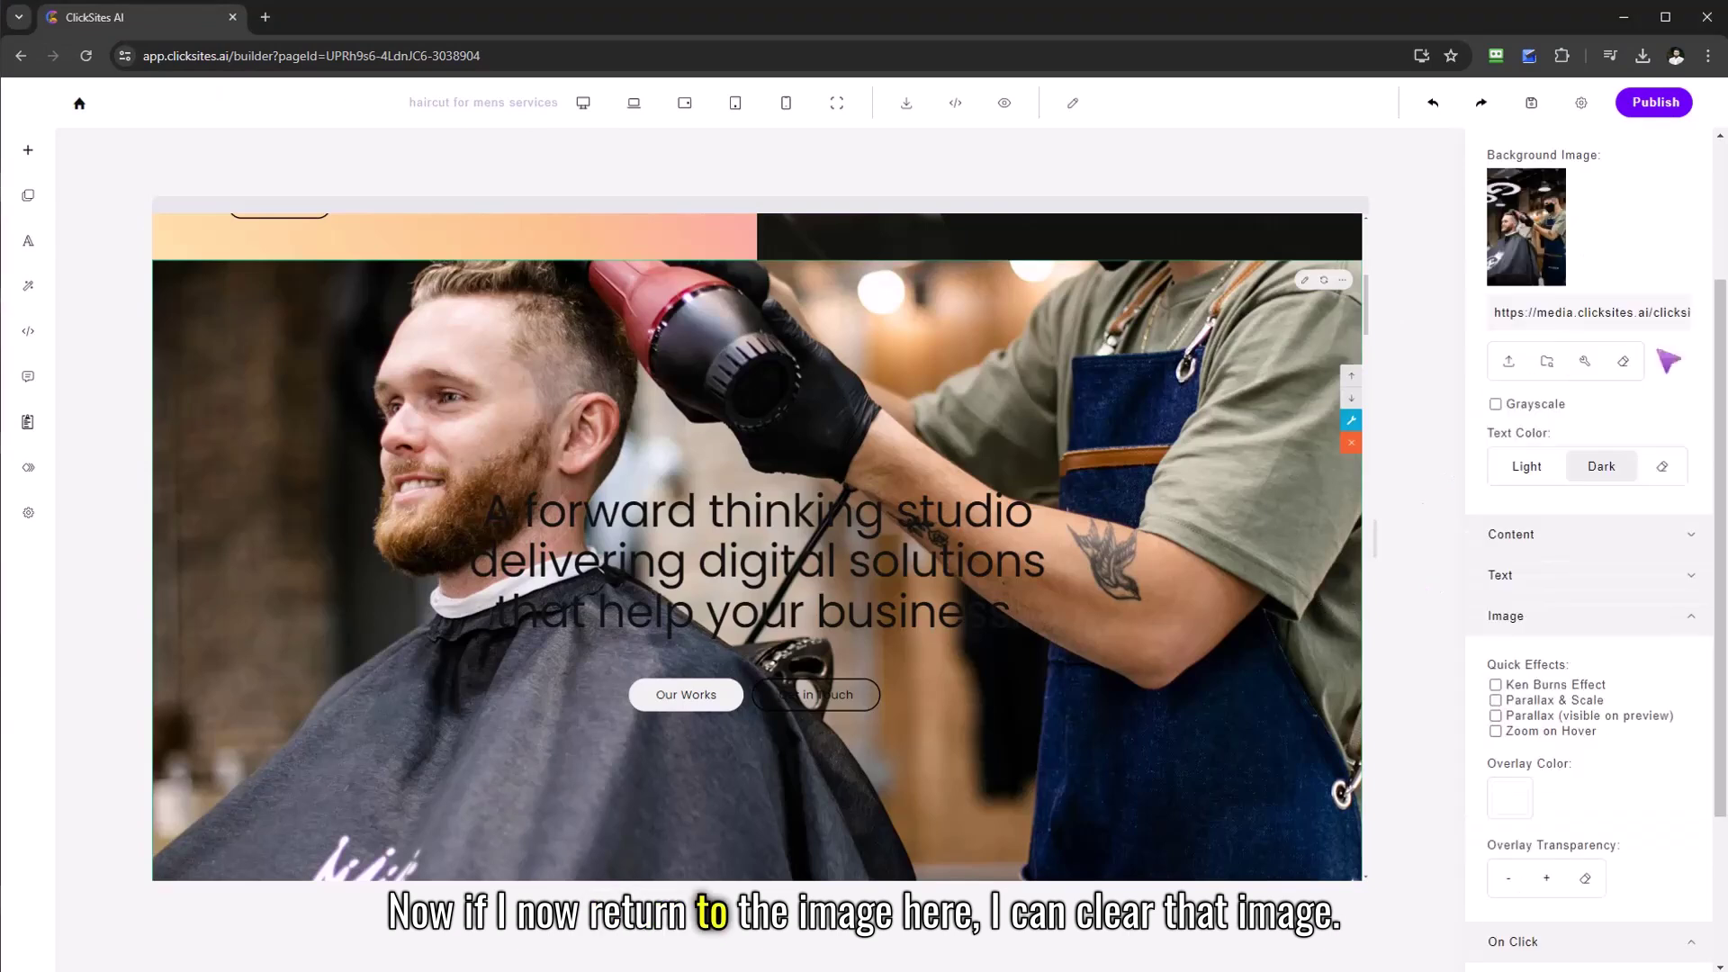
pyautogui.scroll(3, 1267, 475)
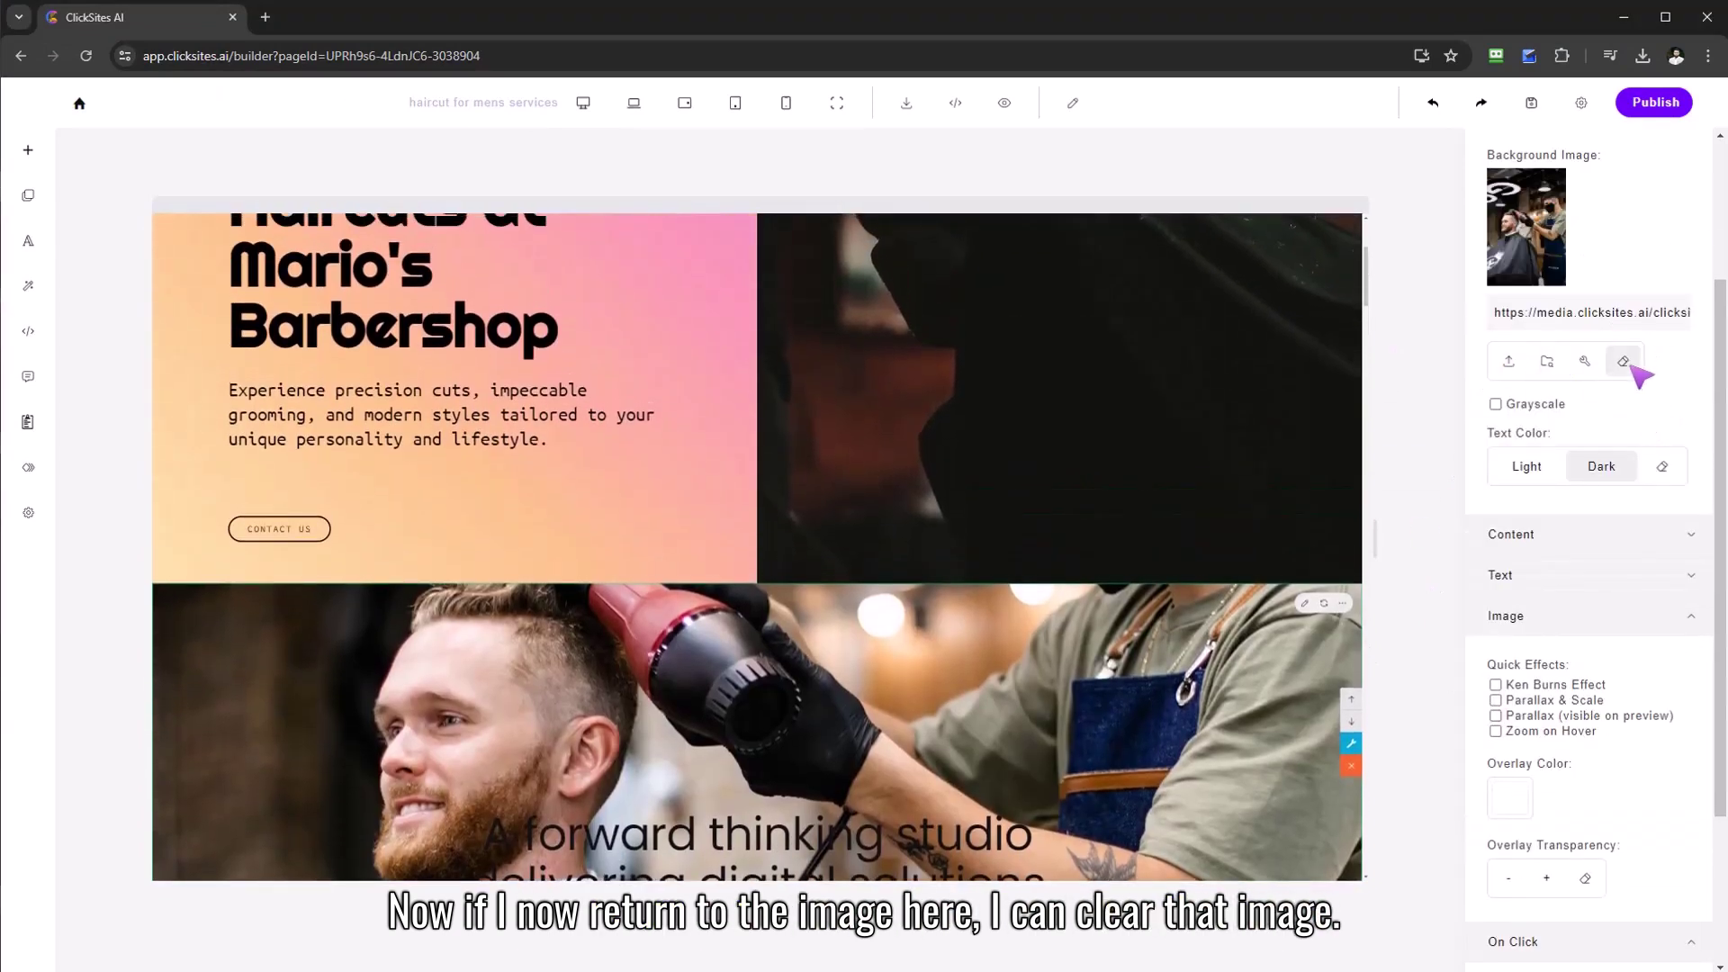
pyautogui.click(1625, 362)
pyautogui.scroll(-2, 1283, 567)
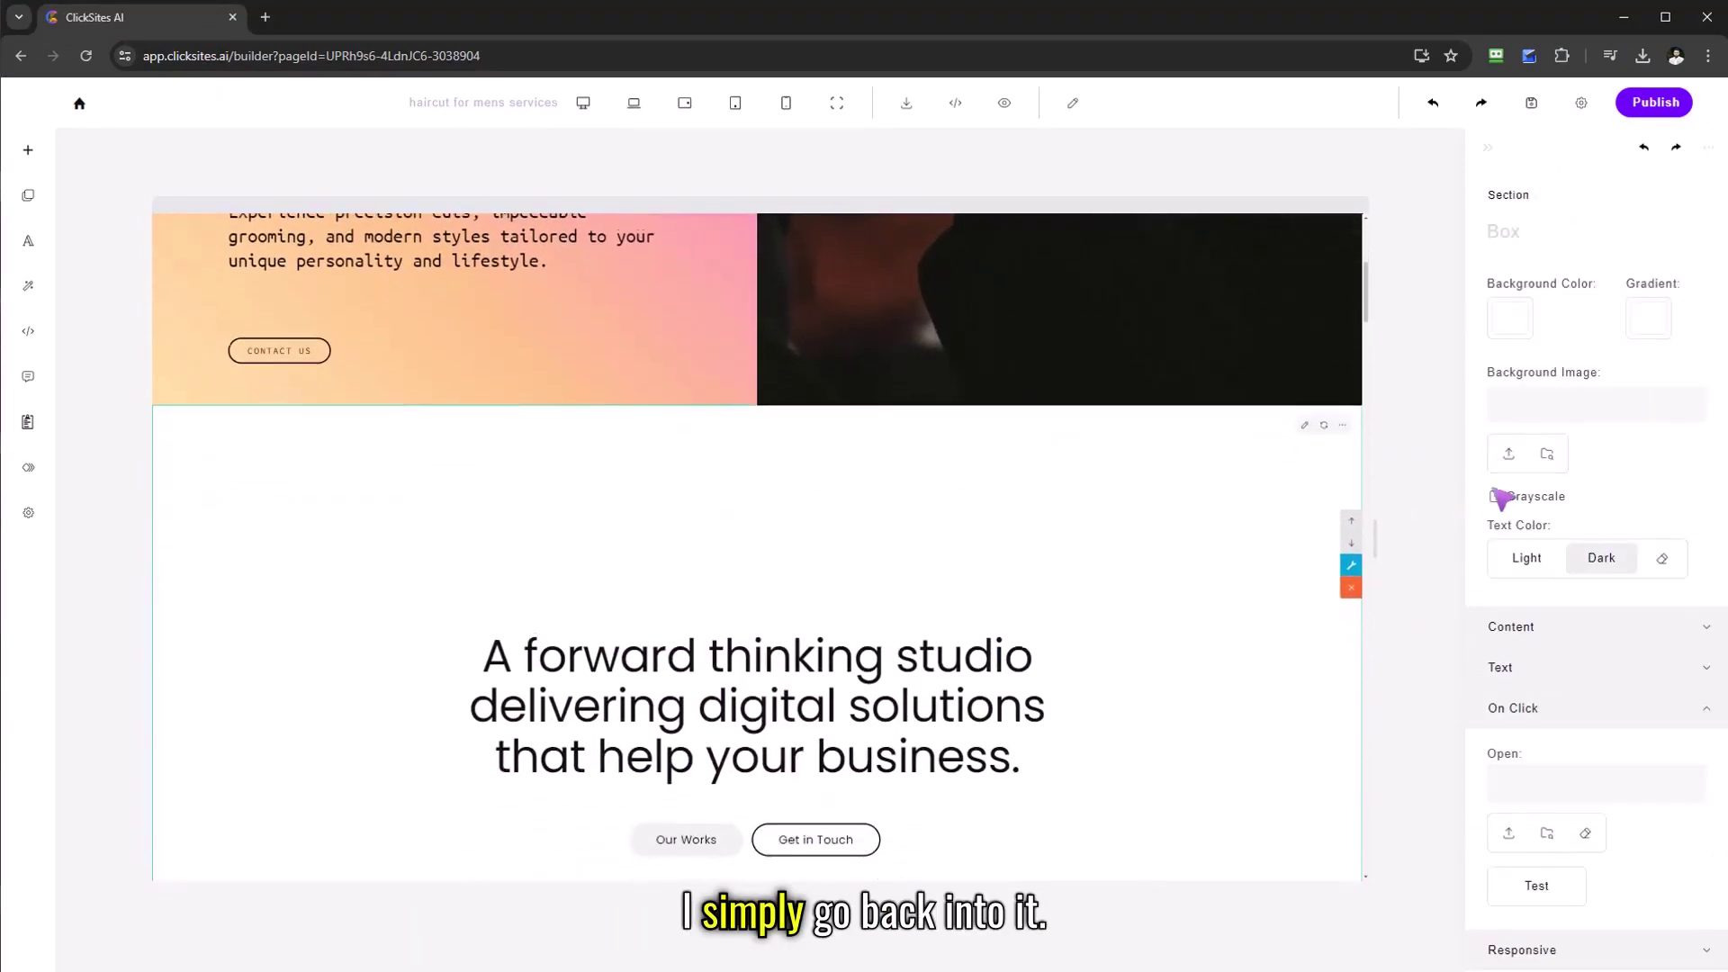
# - Enter the AI image prompt 'create an image for mens haircut' in the AI Images tab
pyautogui.click(1547, 453)
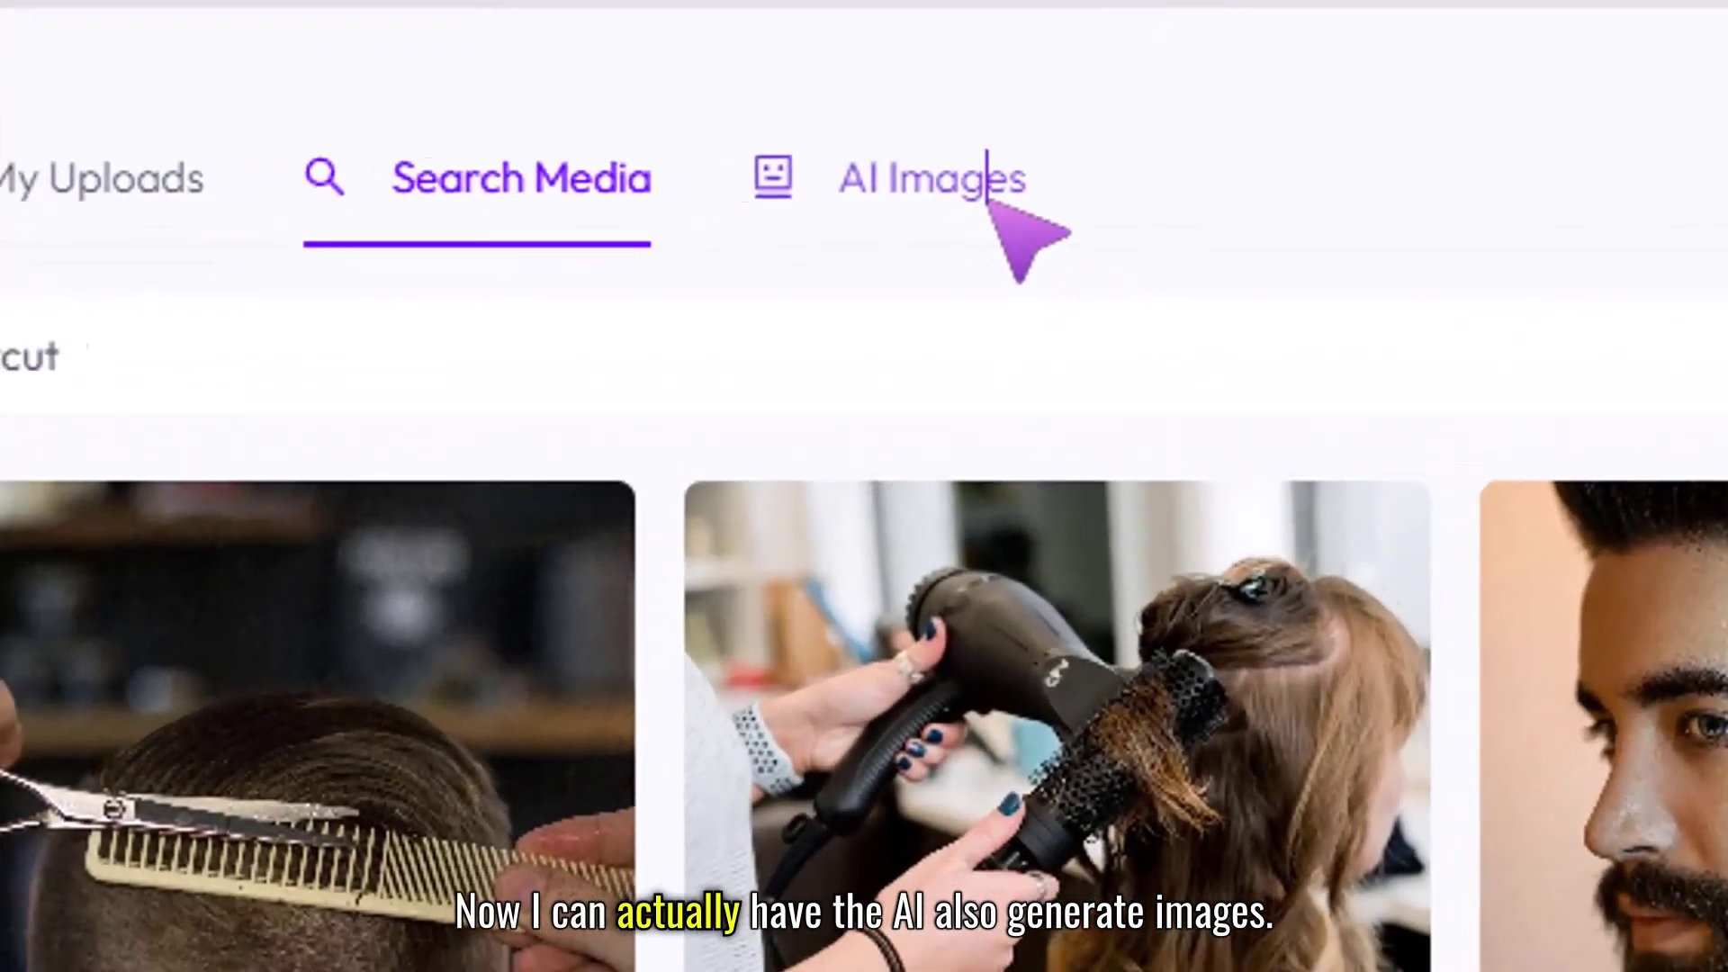
pyautogui.click(936, 189)
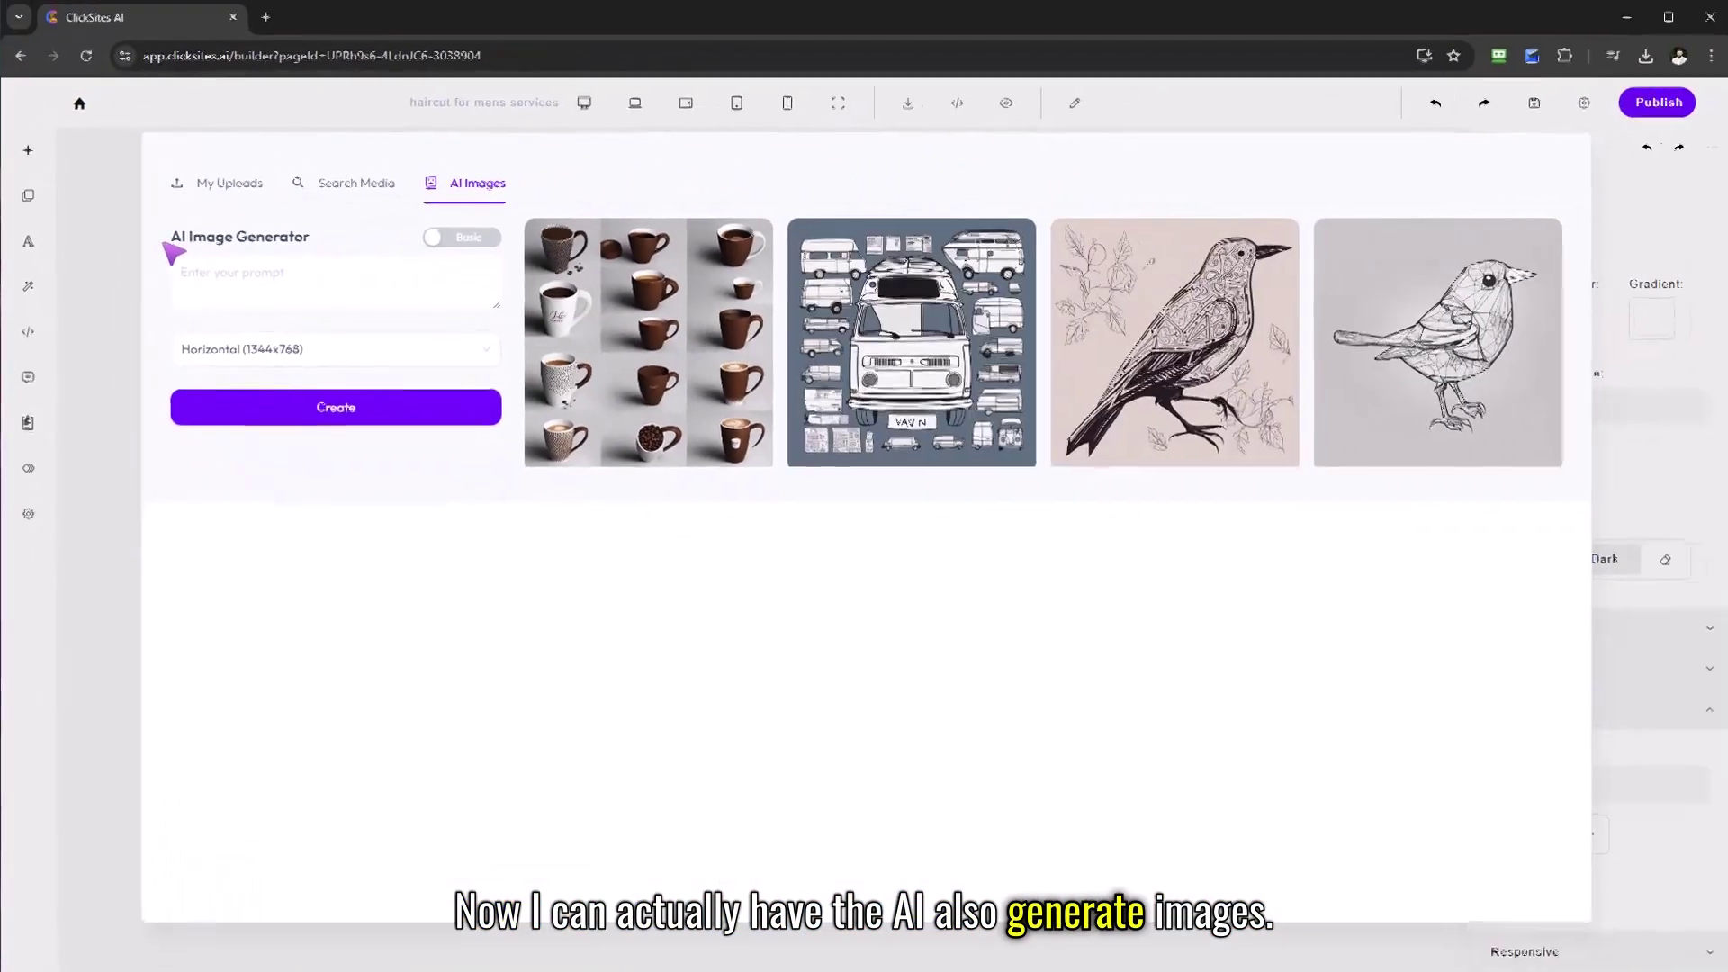
pyautogui.doubleClick(311, 252)
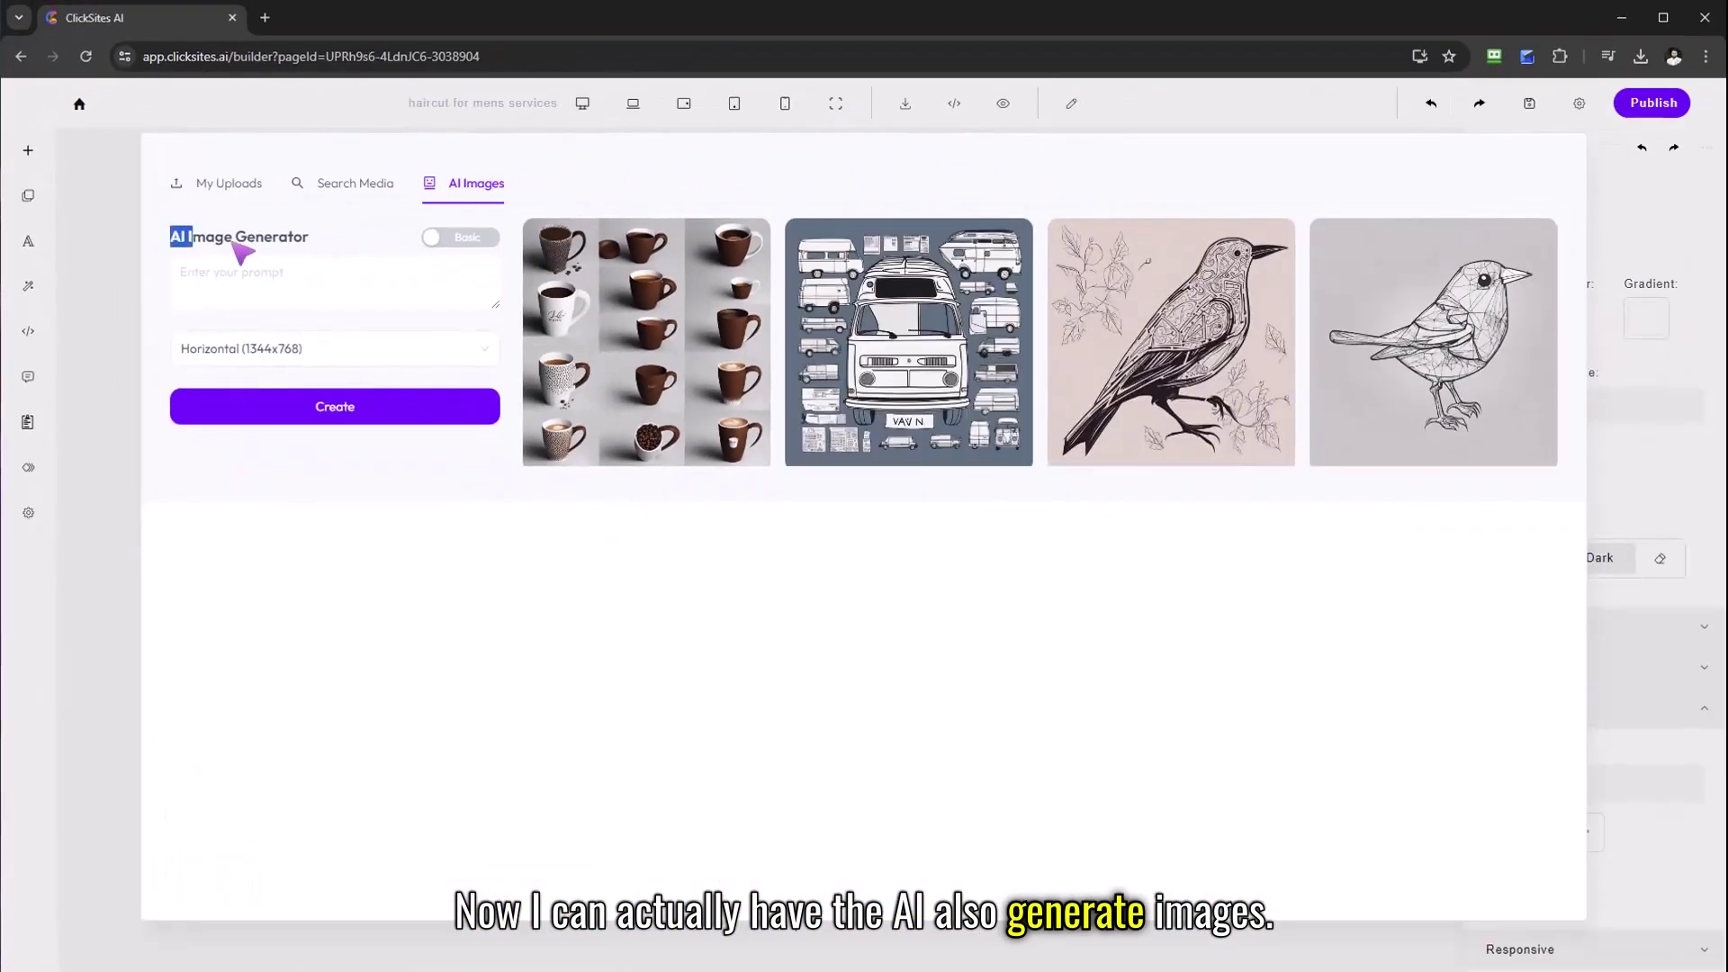
pyautogui.moveTo(315, 243); pyautogui.dragTo(302, 287)
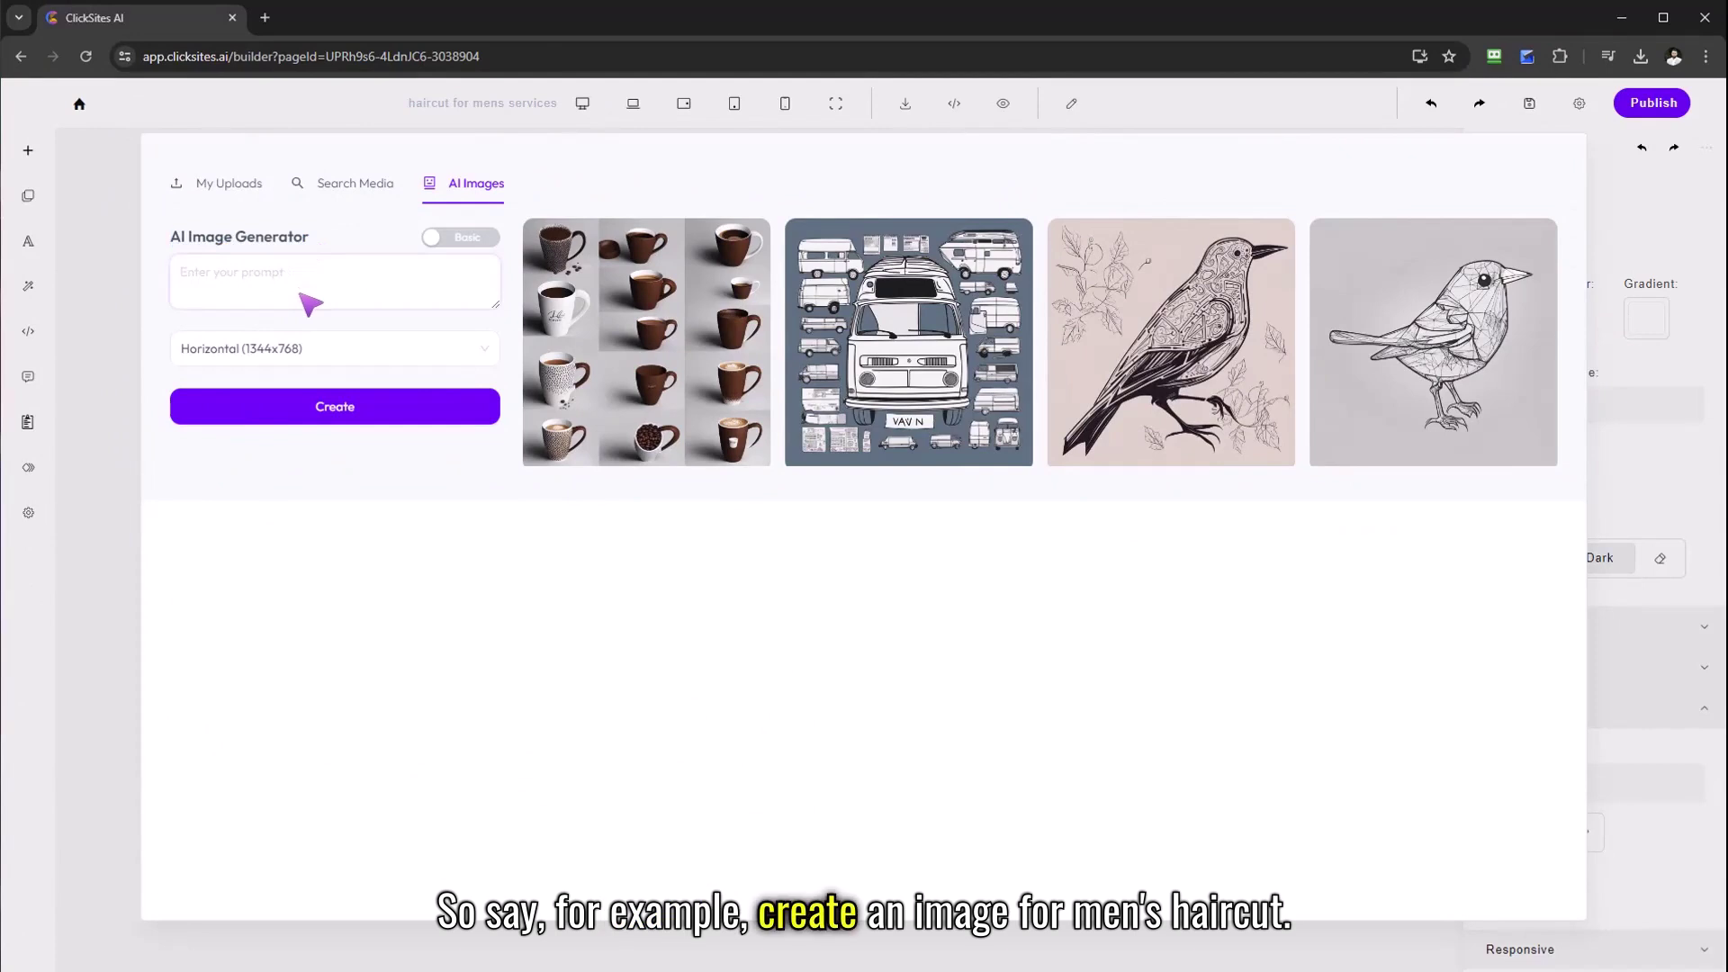
pyautogui.click(306, 300)
pyautogui.write('create an image ')
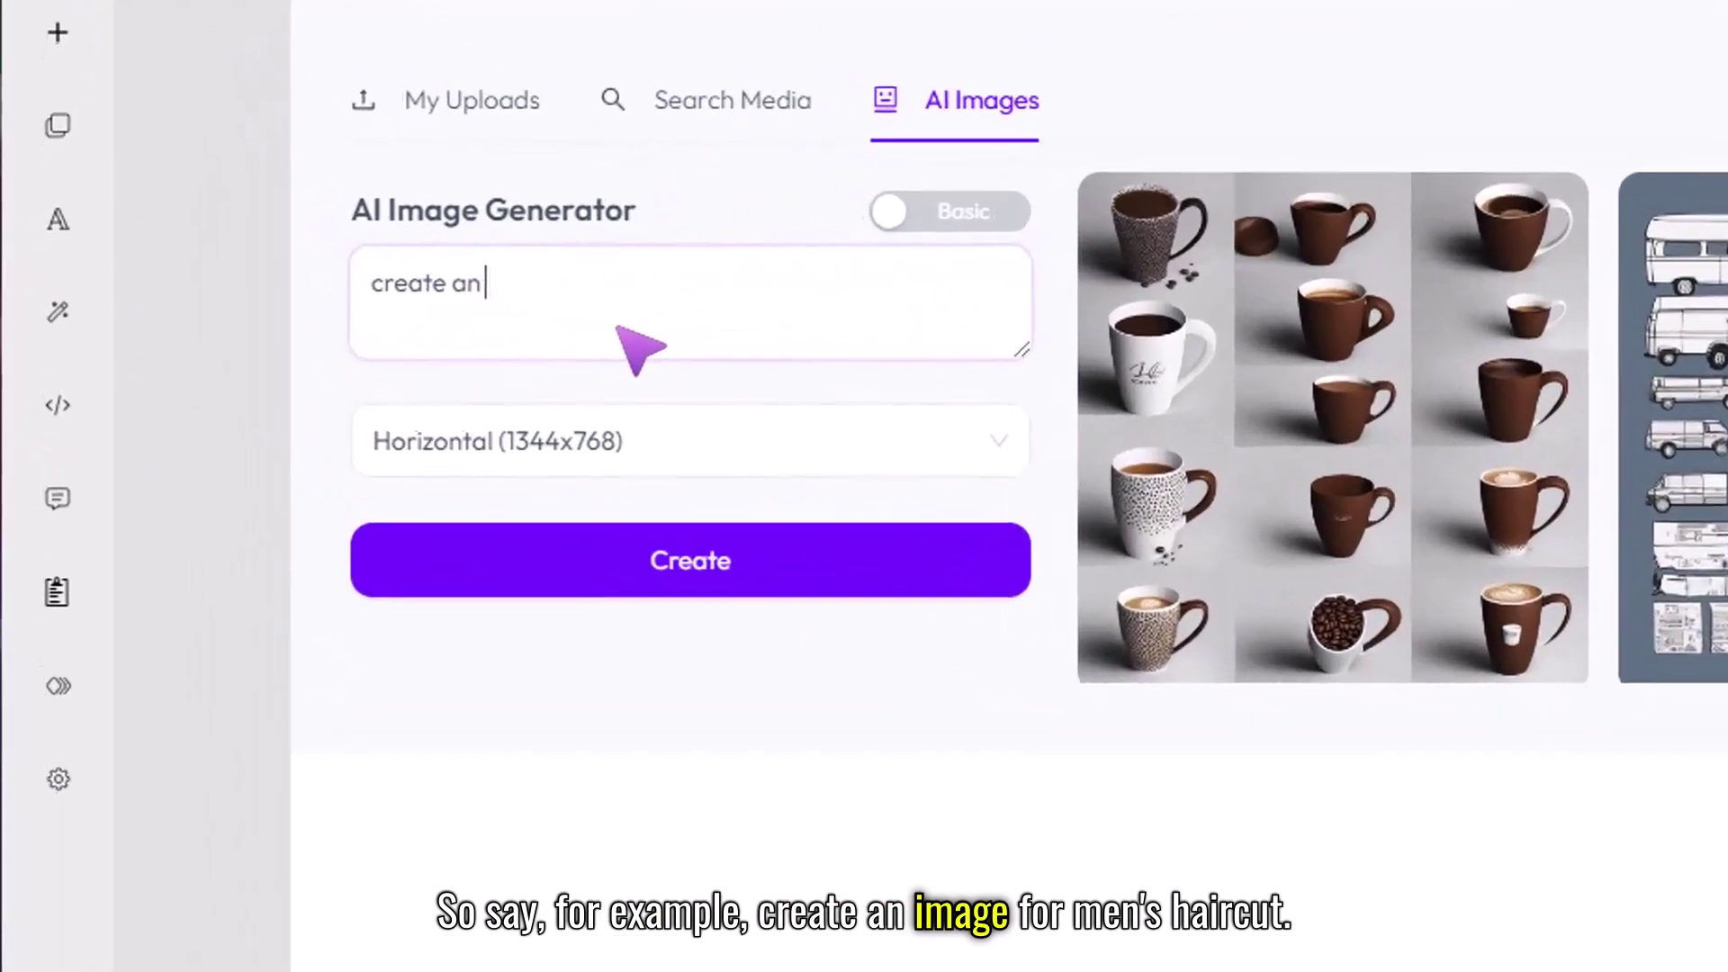
pyautogui.write('for mens ha')
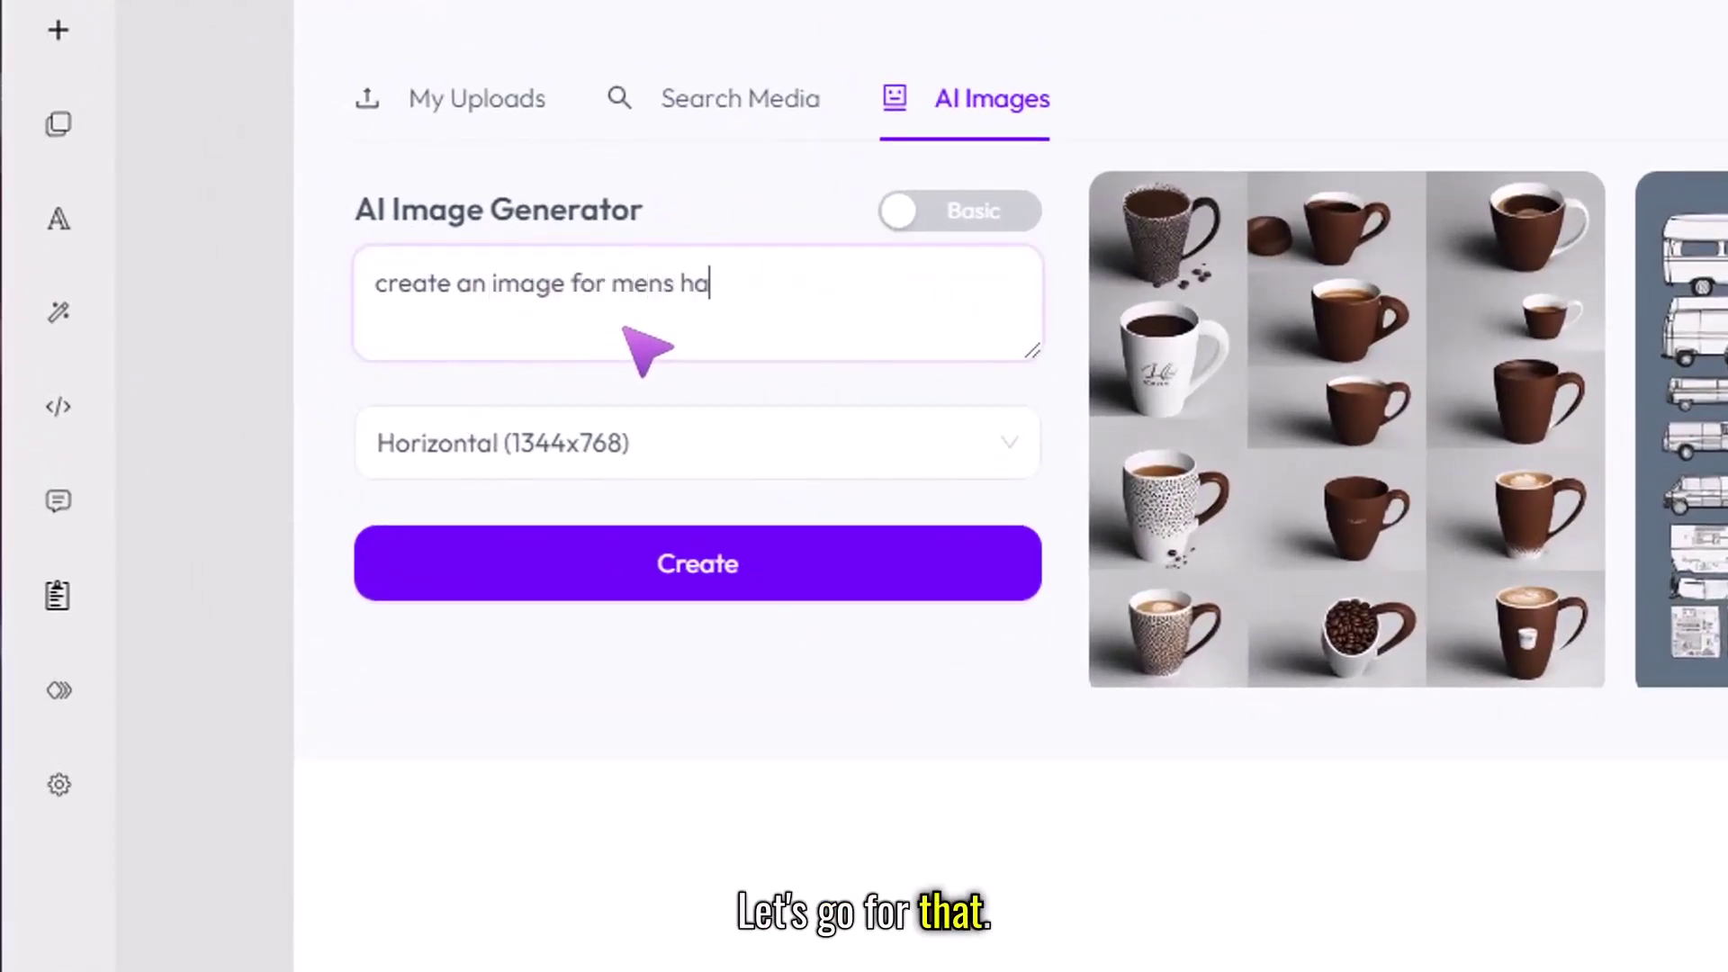
pyautogui.write('ircut')
# - Generate a horizontal image from the prompt and use it as the section background
pyautogui.click(783, 441)
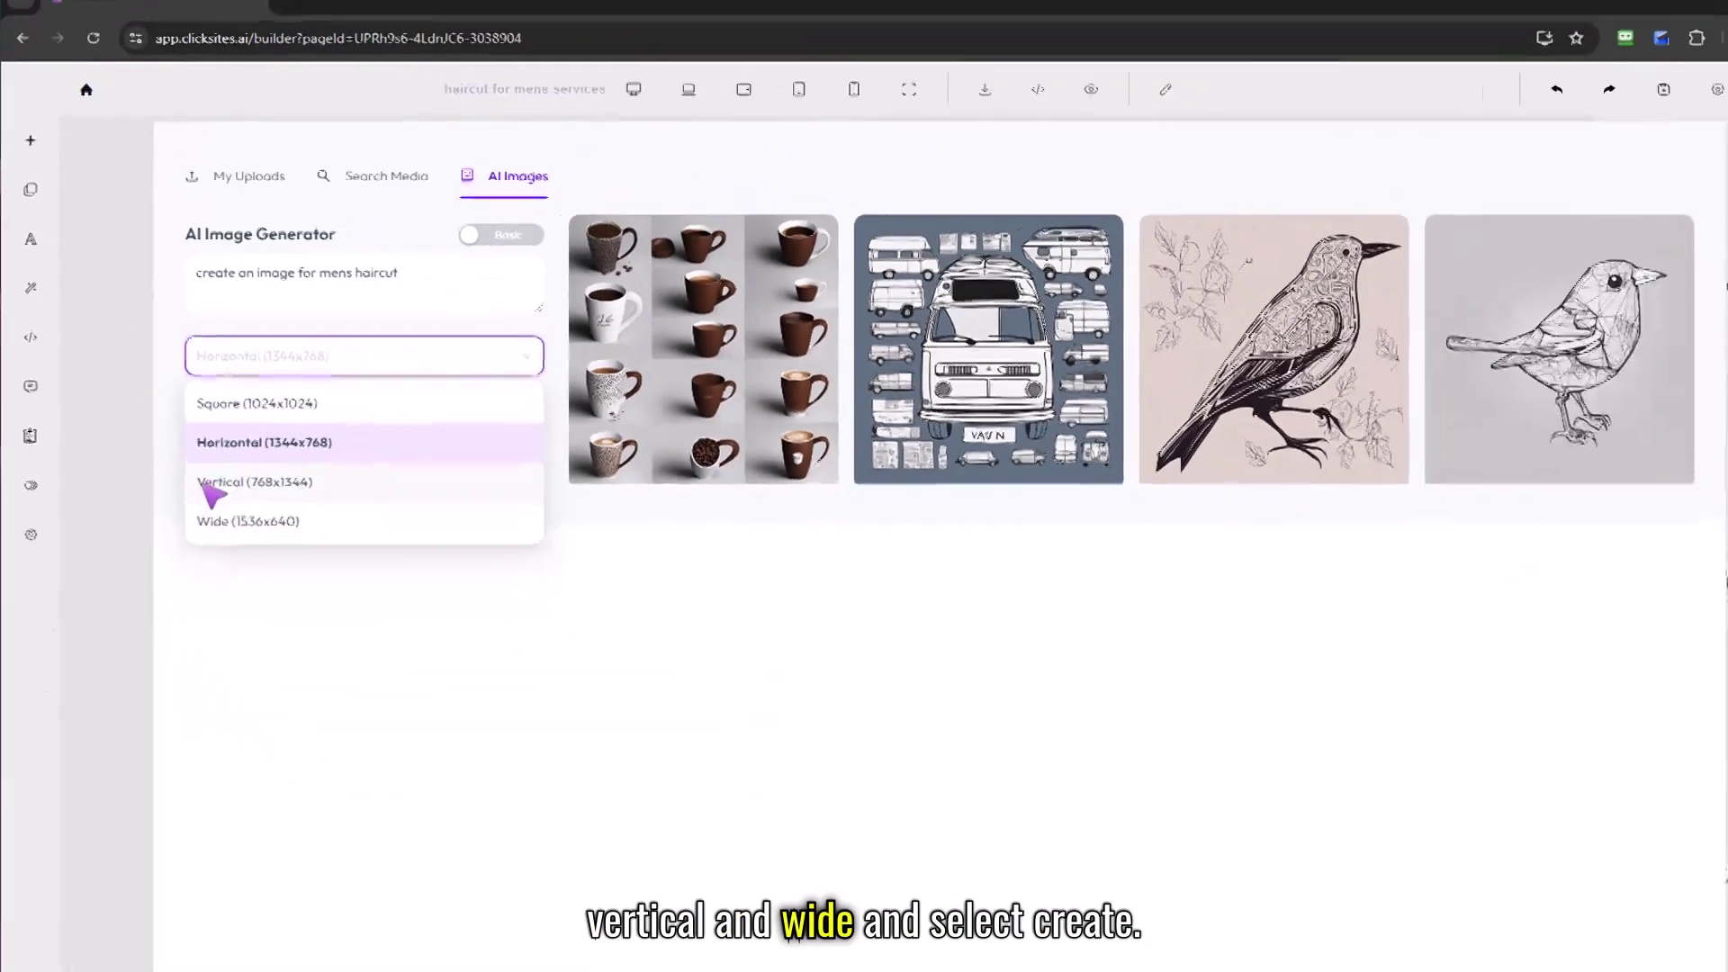
pyautogui.click(687, 585)
pyautogui.click(413, 409)
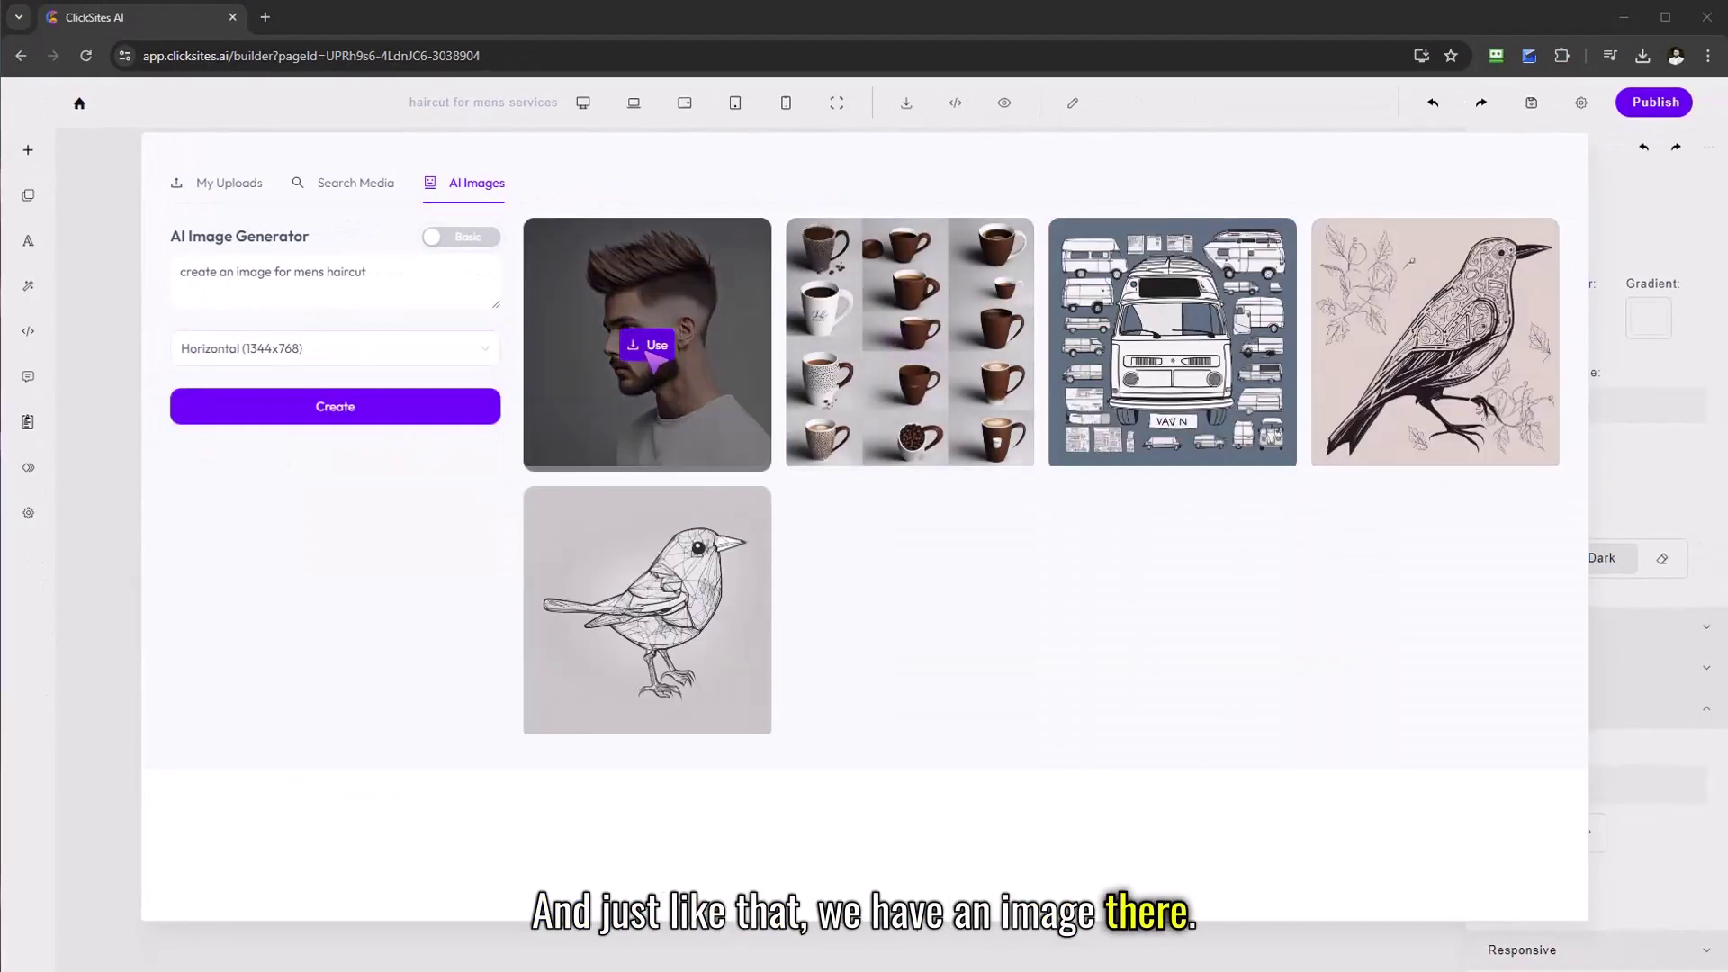
pyautogui.click(646, 345)
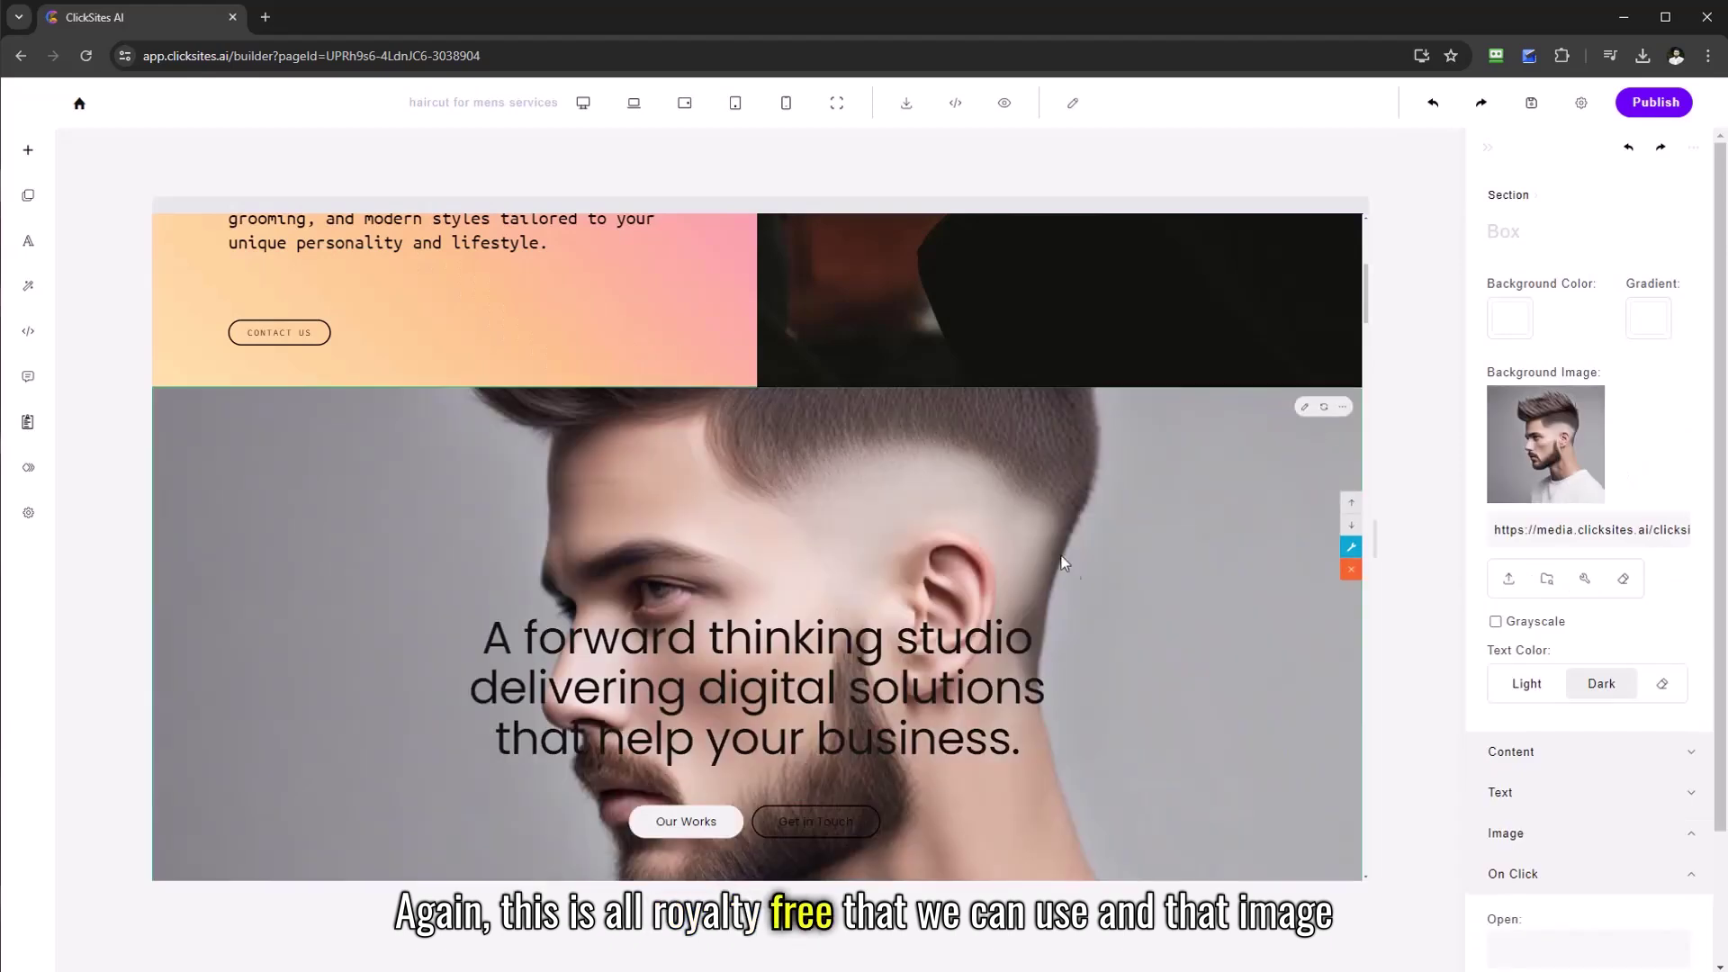
pyautogui.scroll(-3, 1246, 563)
pyautogui.scroll(2, 1116, 504)
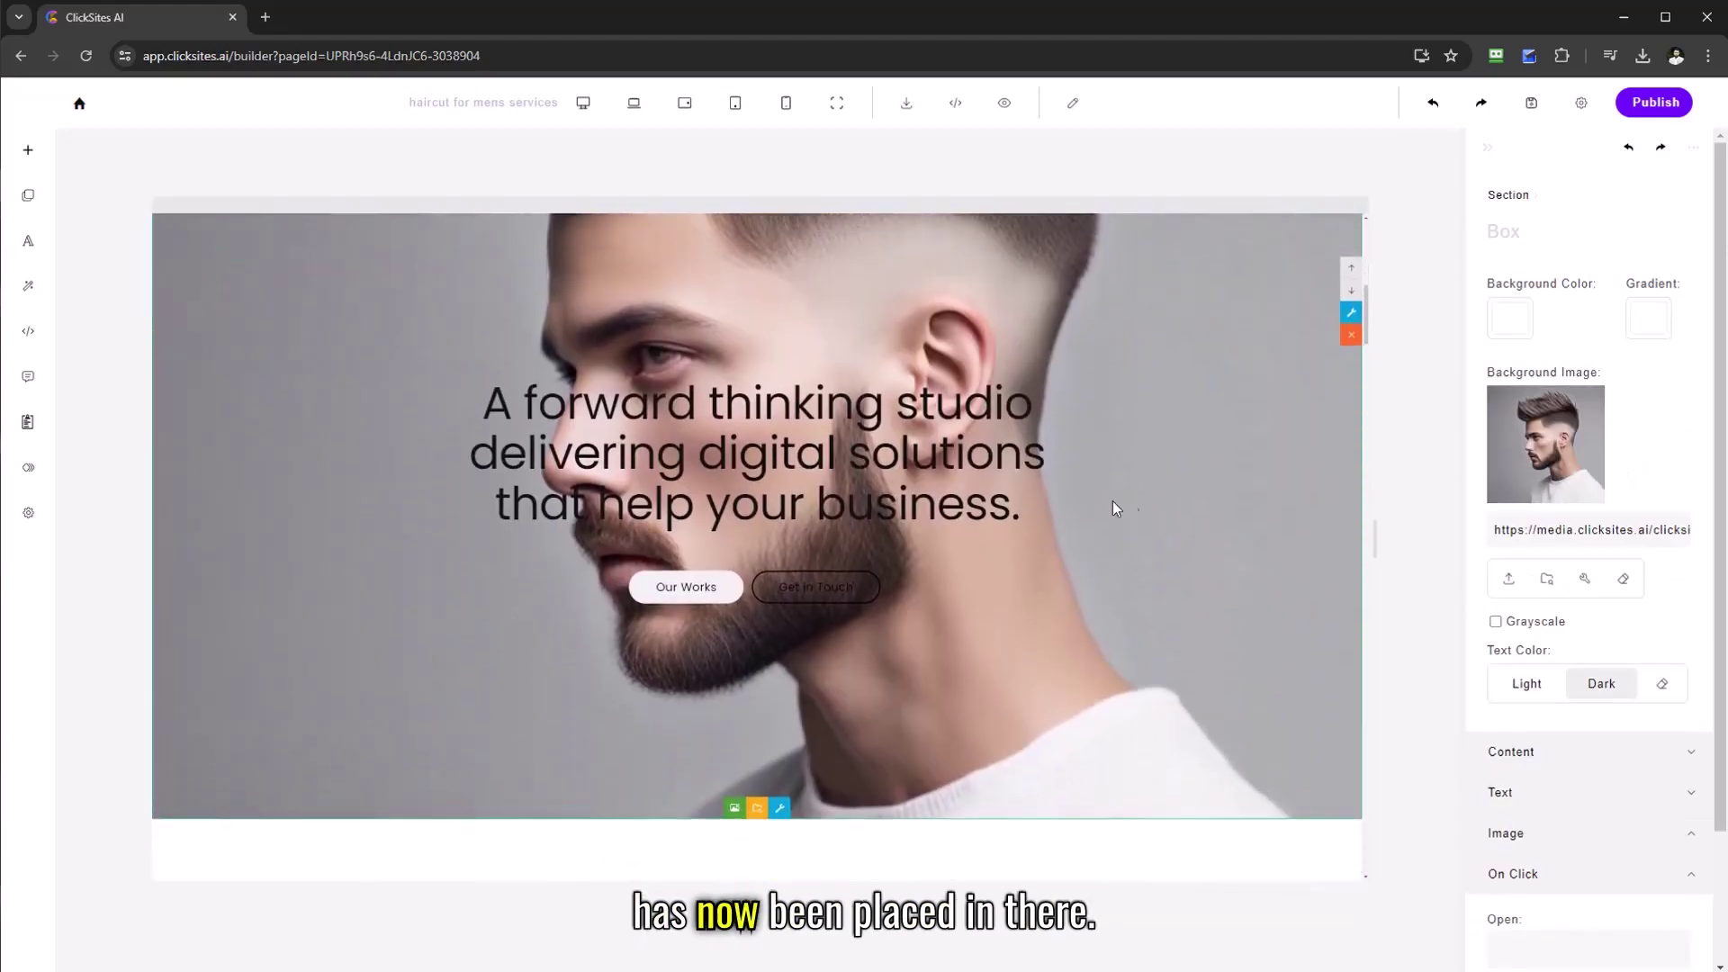
pyautogui.scroll(1, 1224, 496)
pyautogui.click(1487, 150)
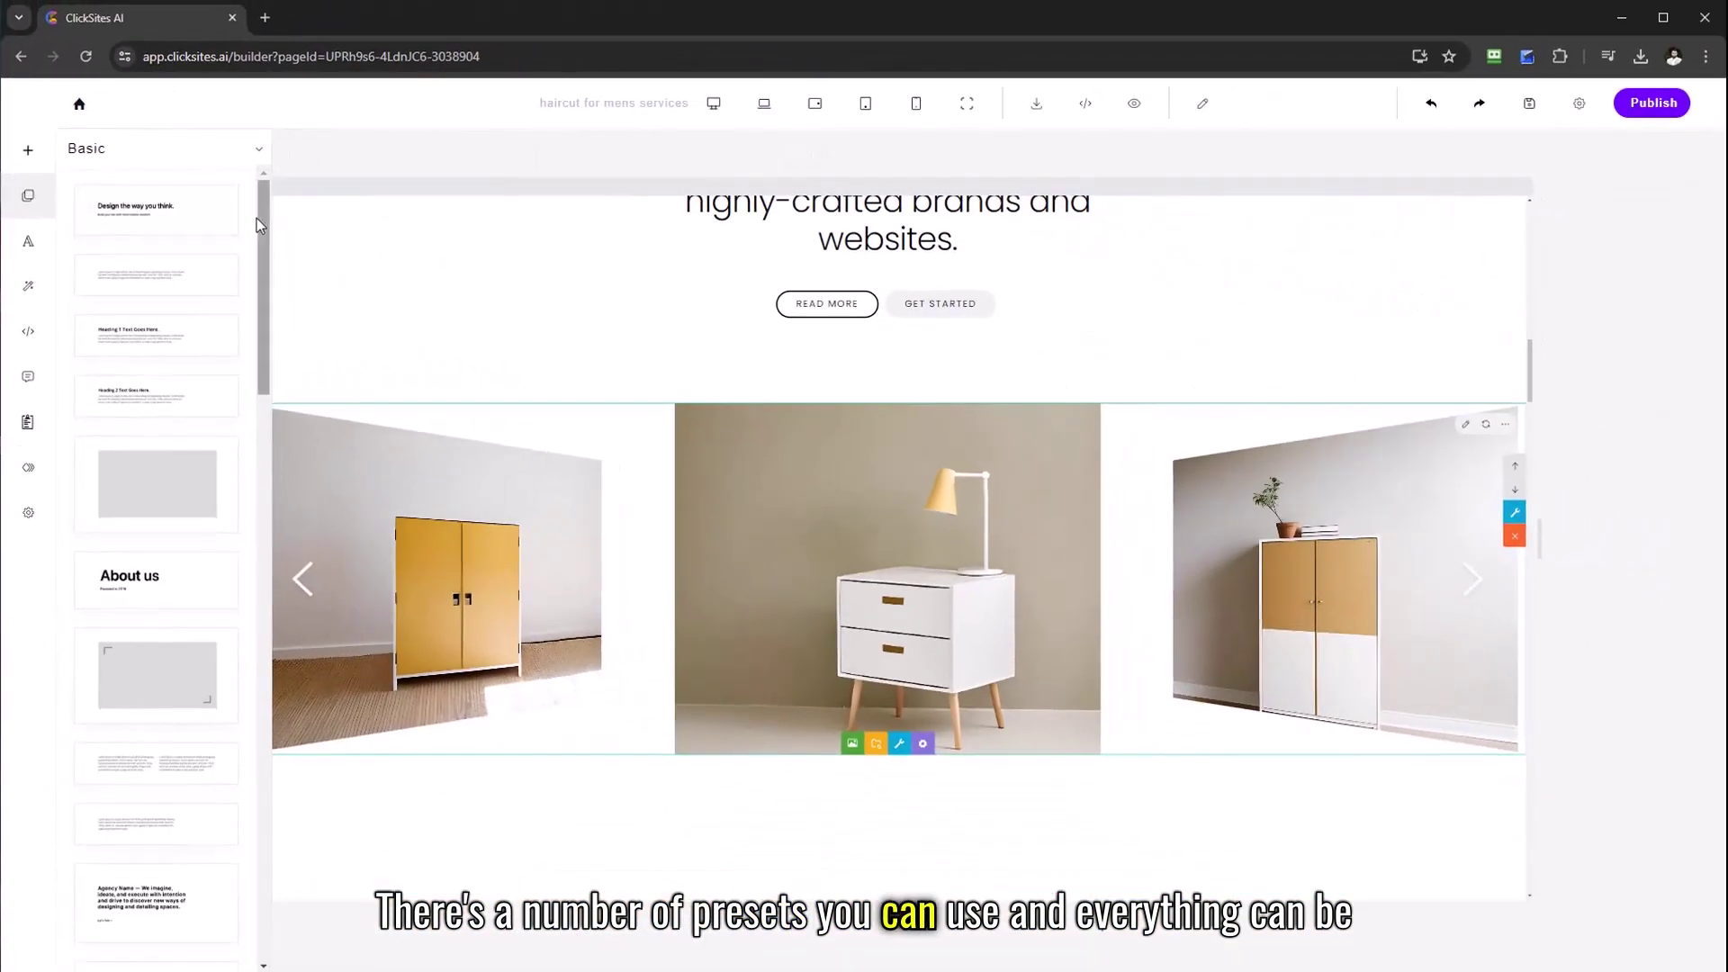
# - Browse the Article and Headline content block categories
pyautogui.moveTo(256, 218)
pyautogui.mouseDown()
pyautogui.moveTo(255, 657)
pyautogui.moveTo(256, 207)
pyautogui.mouseUp()
pyautogui.scroll(15, 1181, 462)
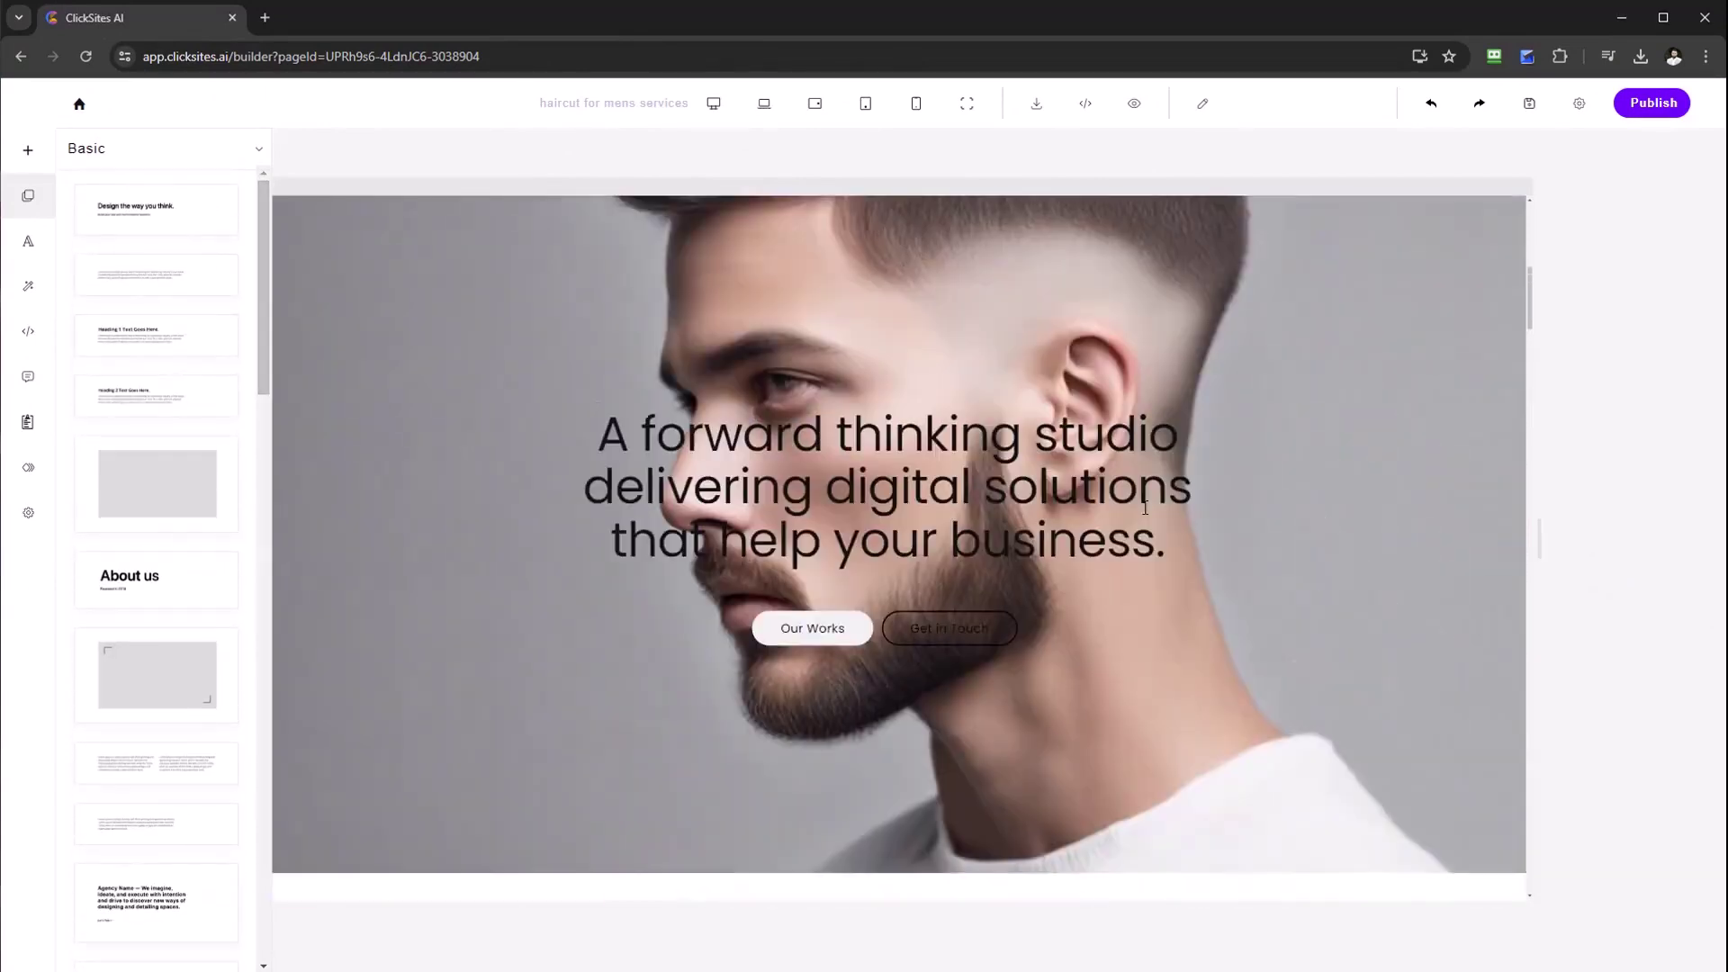
pyautogui.scroll(-7, 1141, 500)
pyautogui.scroll(-1, 1116, 531)
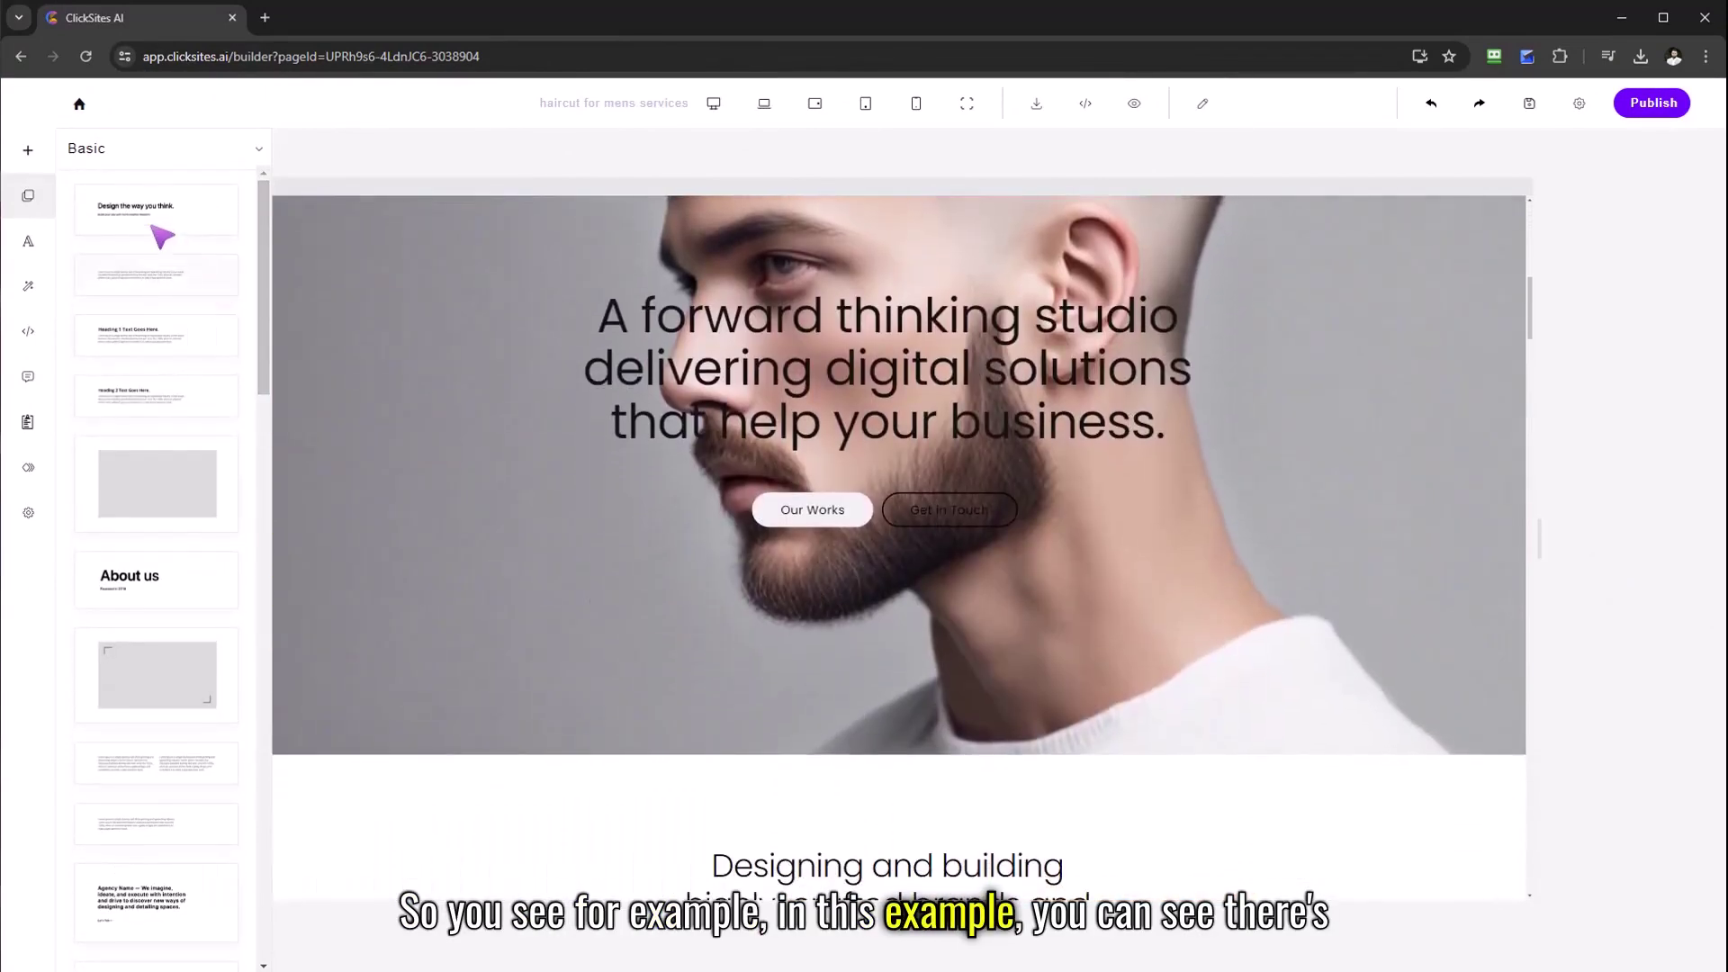
pyautogui.click(209, 155)
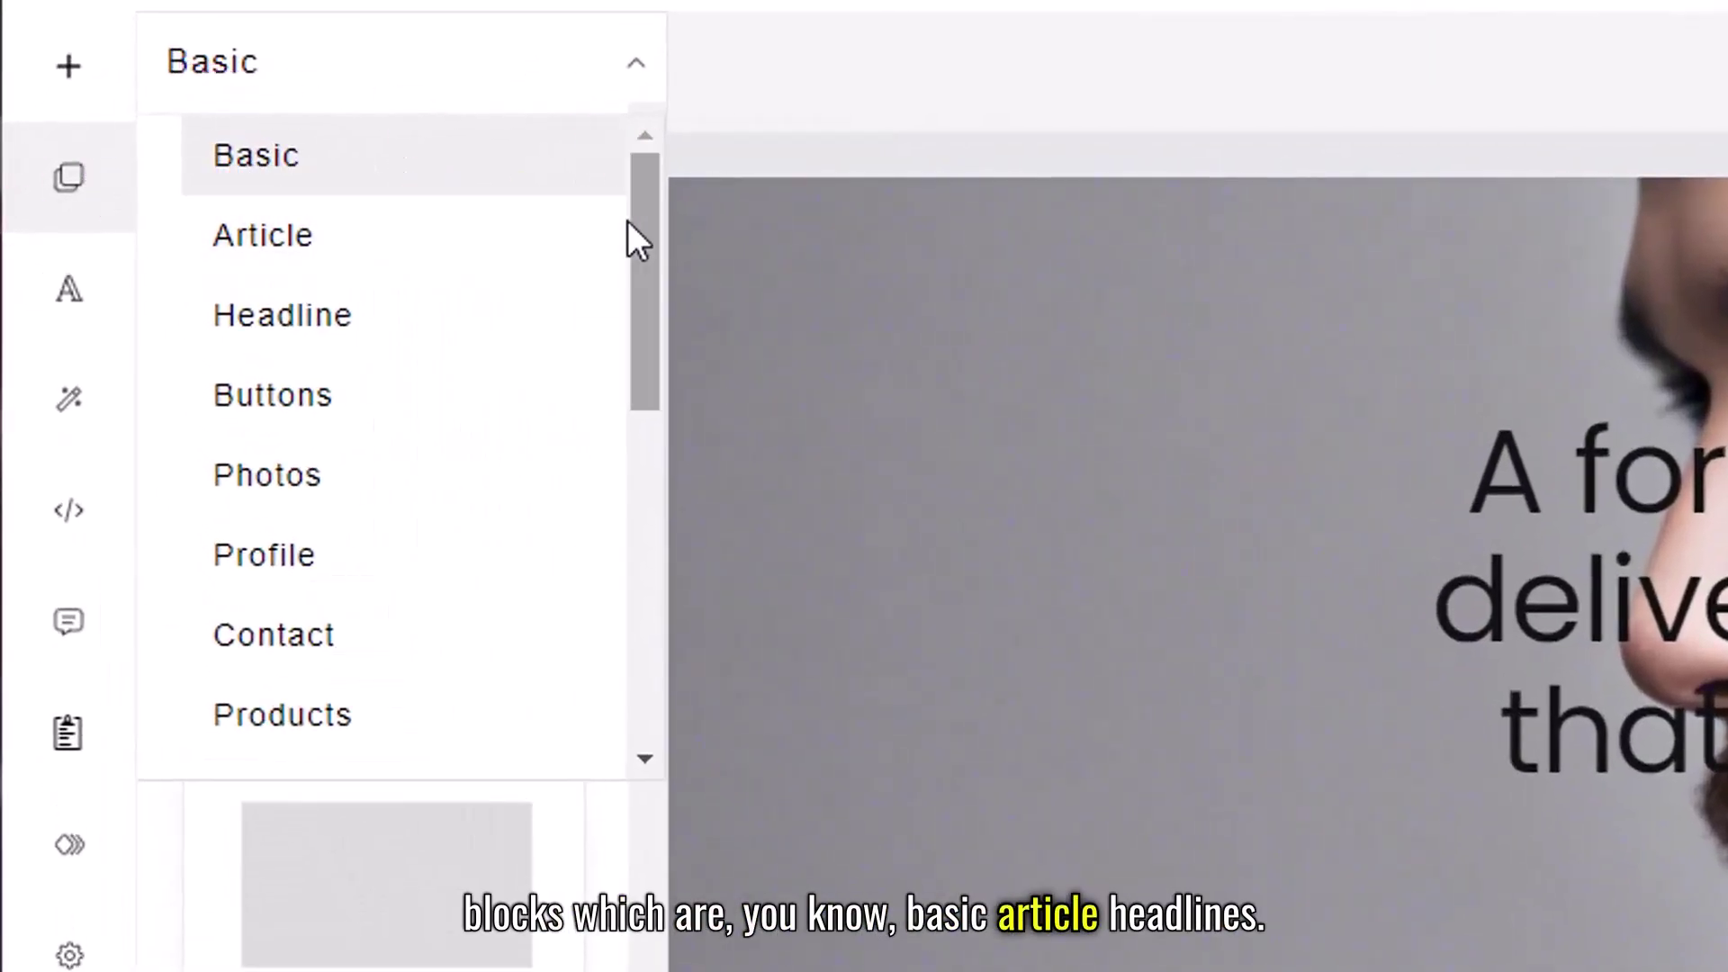
pyautogui.scroll(-1, 643, 254)
pyautogui.click(331, 178)
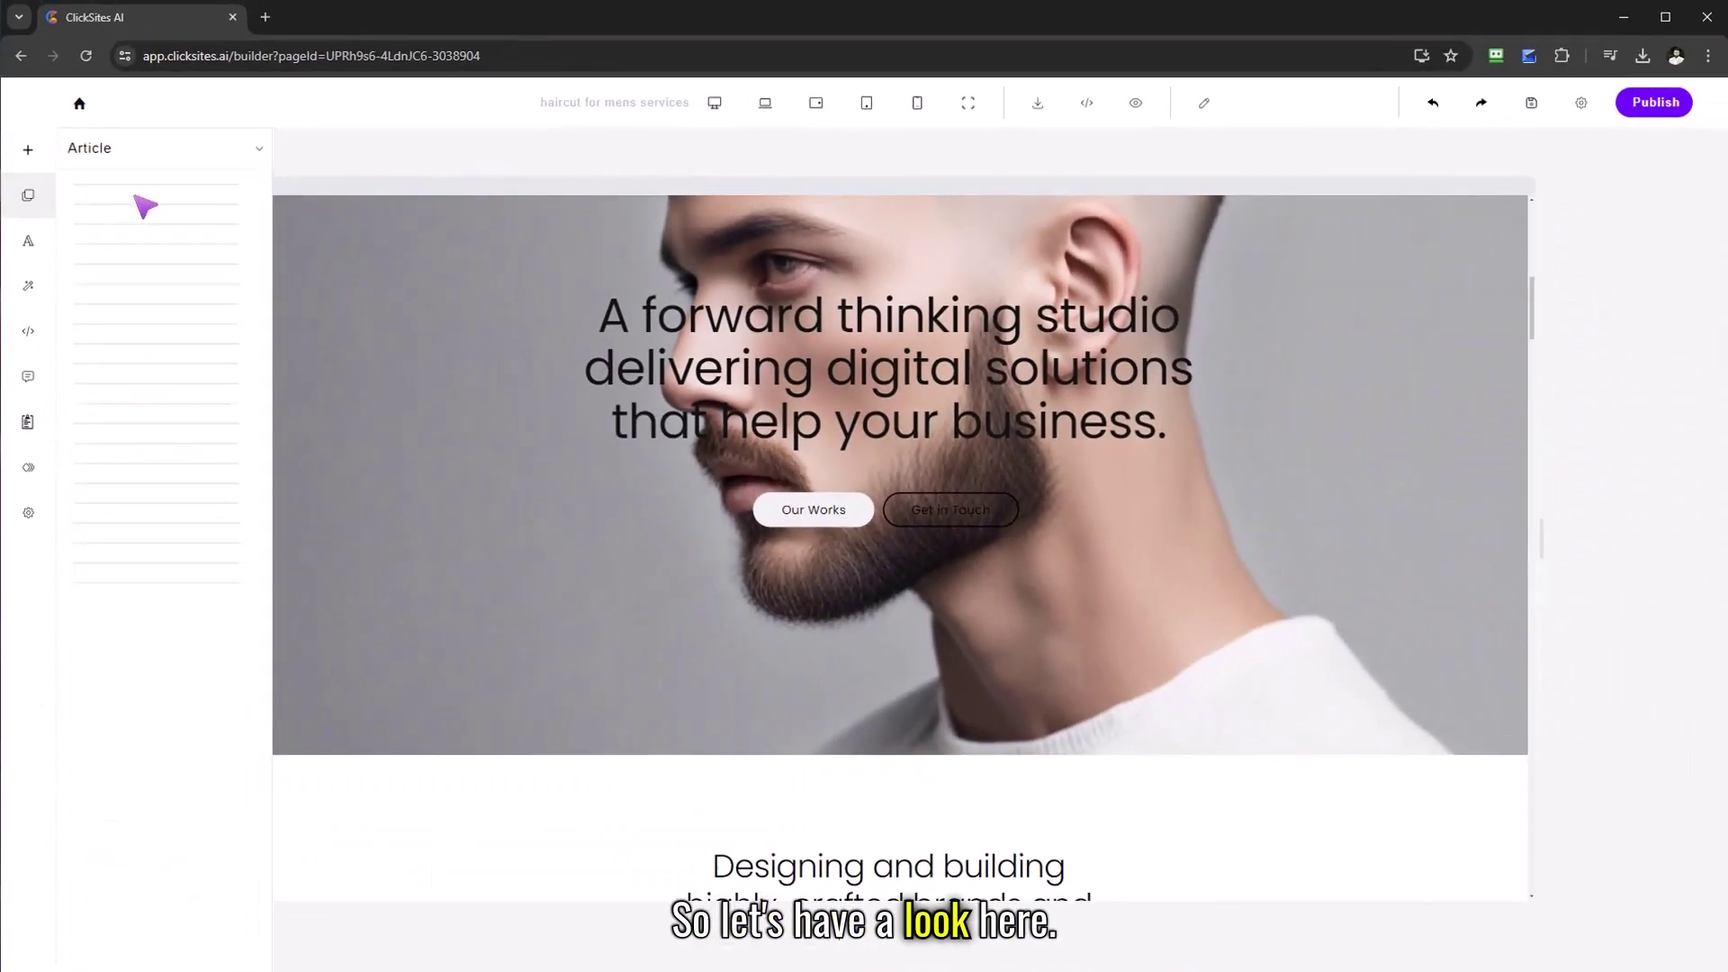
pyautogui.scroll(-5, 234, 293)
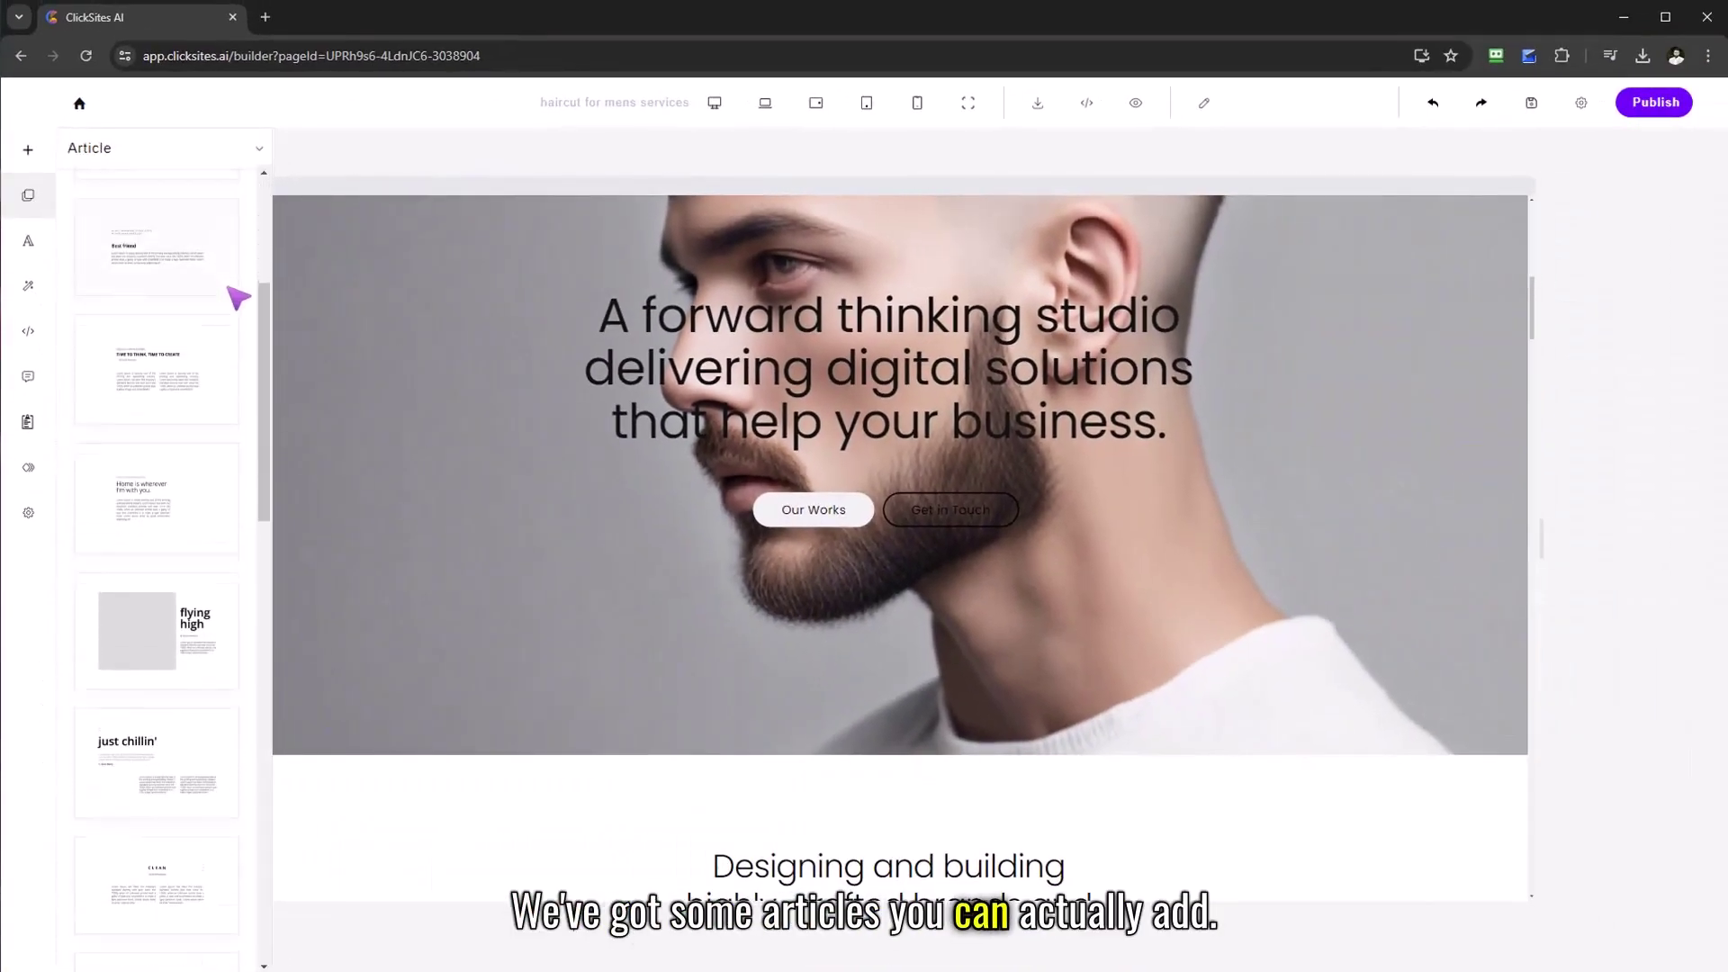
pyautogui.scroll(-3, 234, 296)
pyautogui.scroll(8, 231, 293)
pyautogui.click(225, 149)
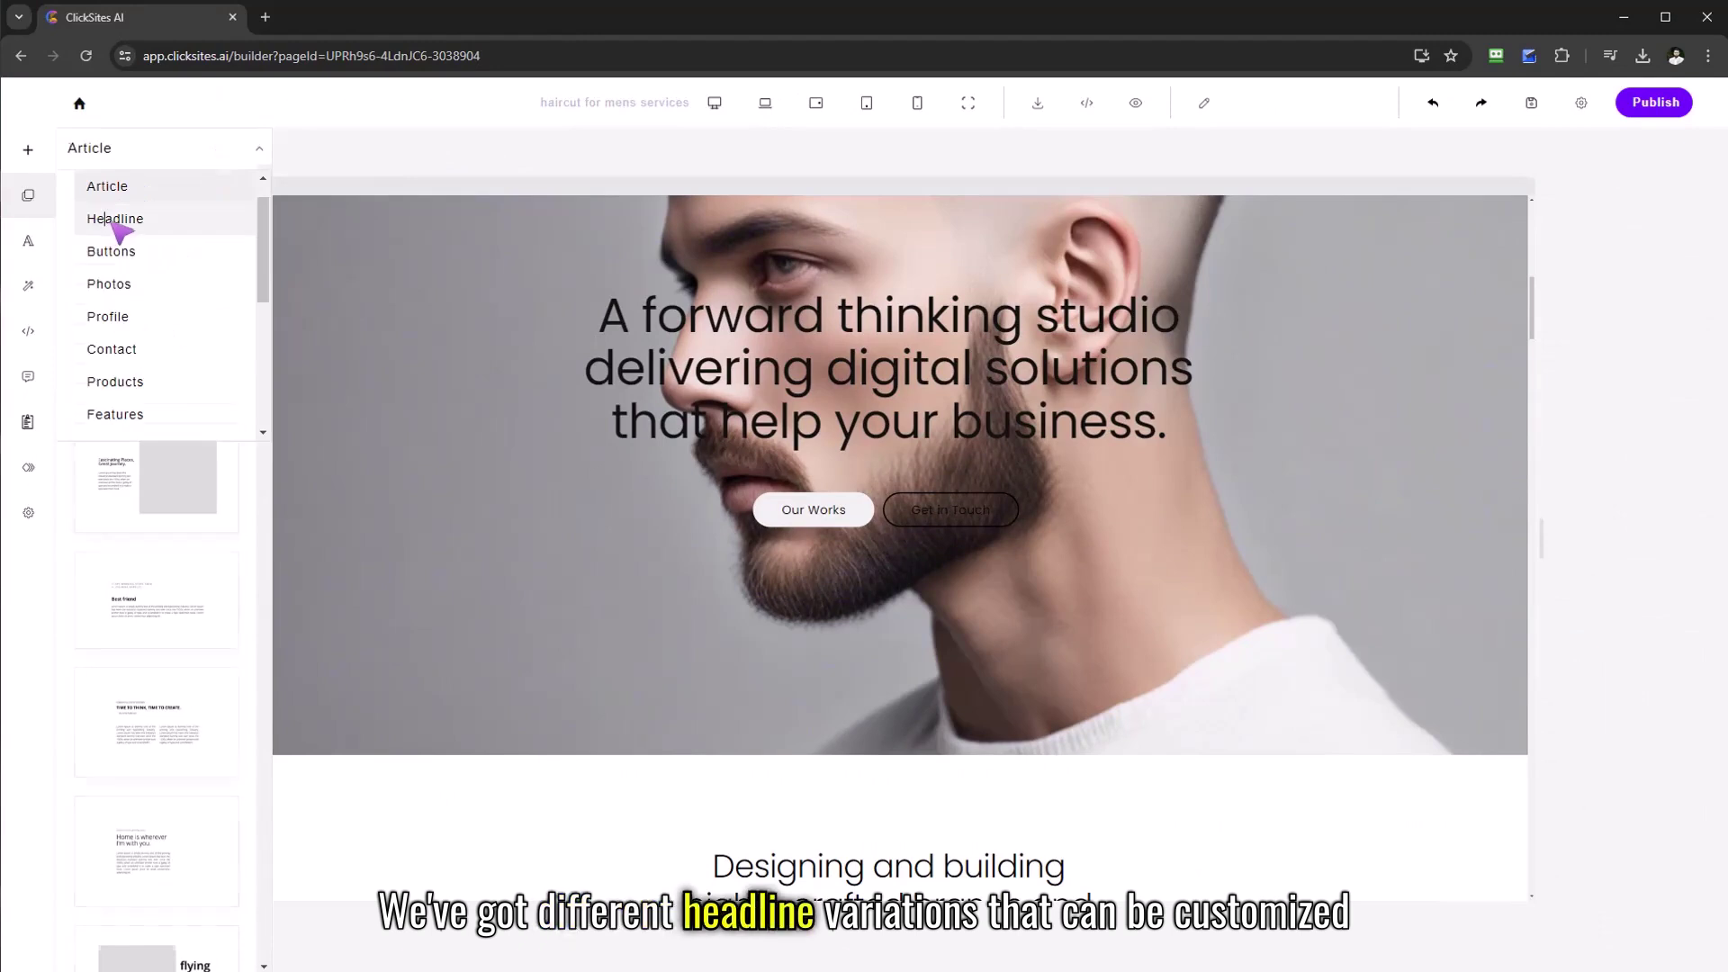
pyautogui.click(115, 225)
pyautogui.scroll(-2, 257, 241)
pyautogui.moveTo(257, 240)
pyautogui.mouseDown()
pyautogui.moveTo(259, 420)
pyautogui.moveTo(259, 261)
pyautogui.mouseUp()
# - Look through the Buttons, Contact, Pricing, Page Not Found and Help, FAQ block categories
pyautogui.click(164, 148)
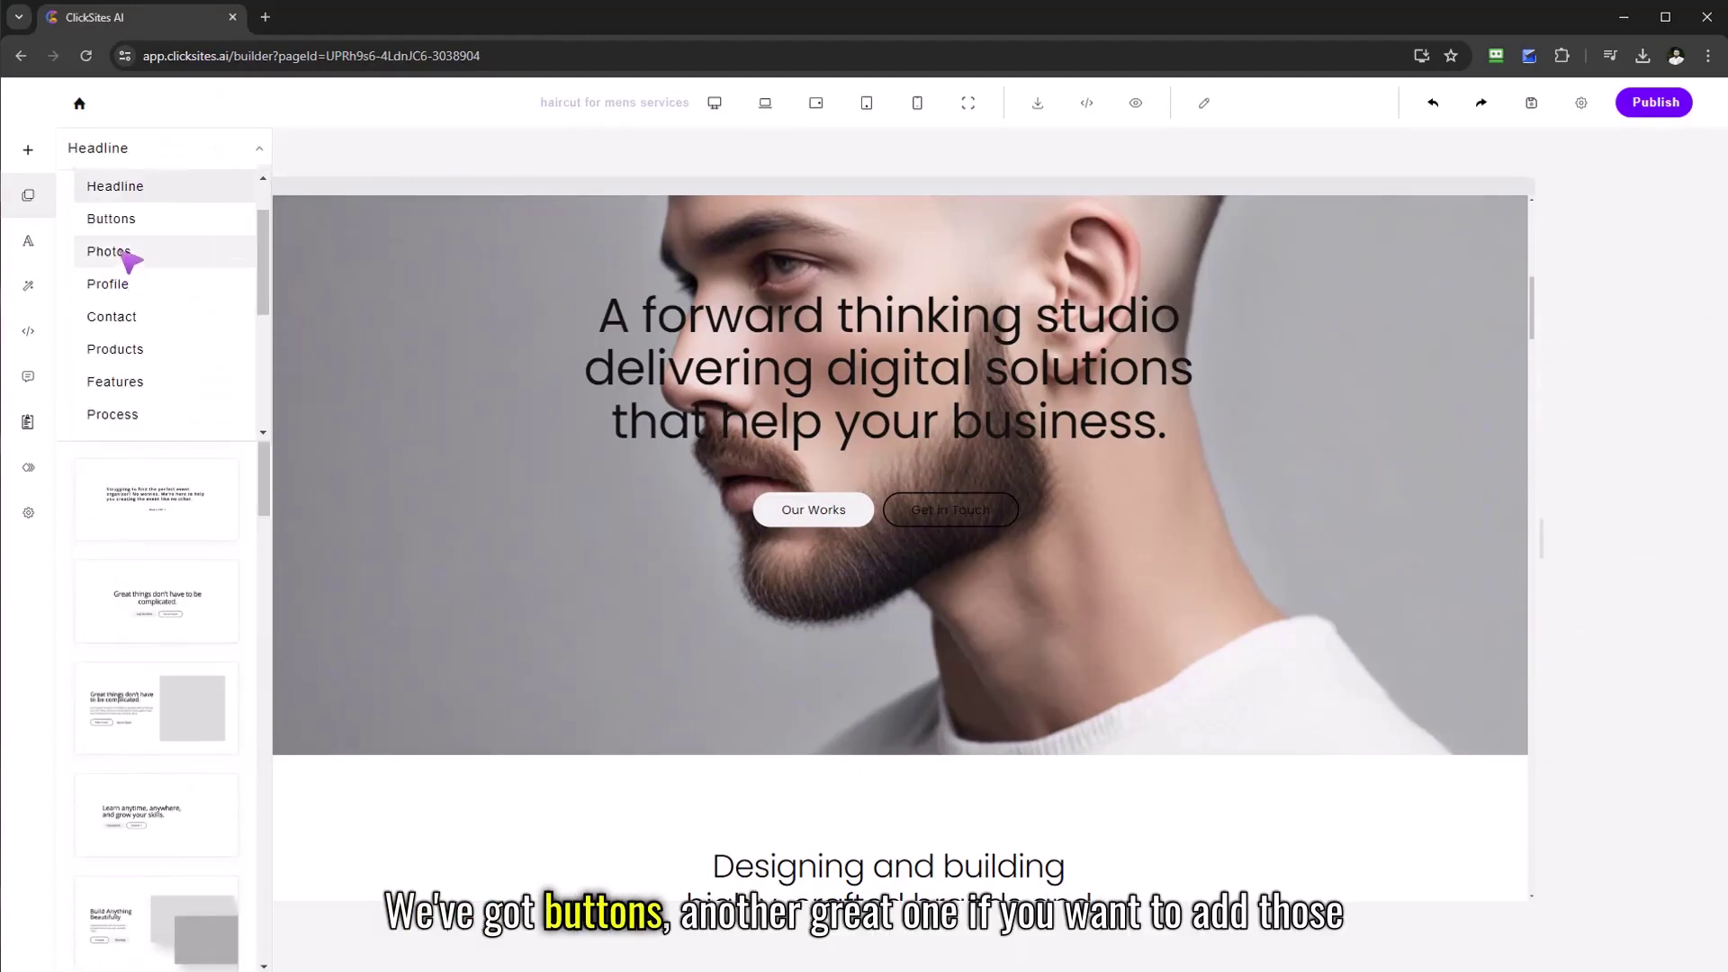
pyautogui.click(111, 219)
pyautogui.moveTo(257, 198); pyautogui.dragTo(262, 441)
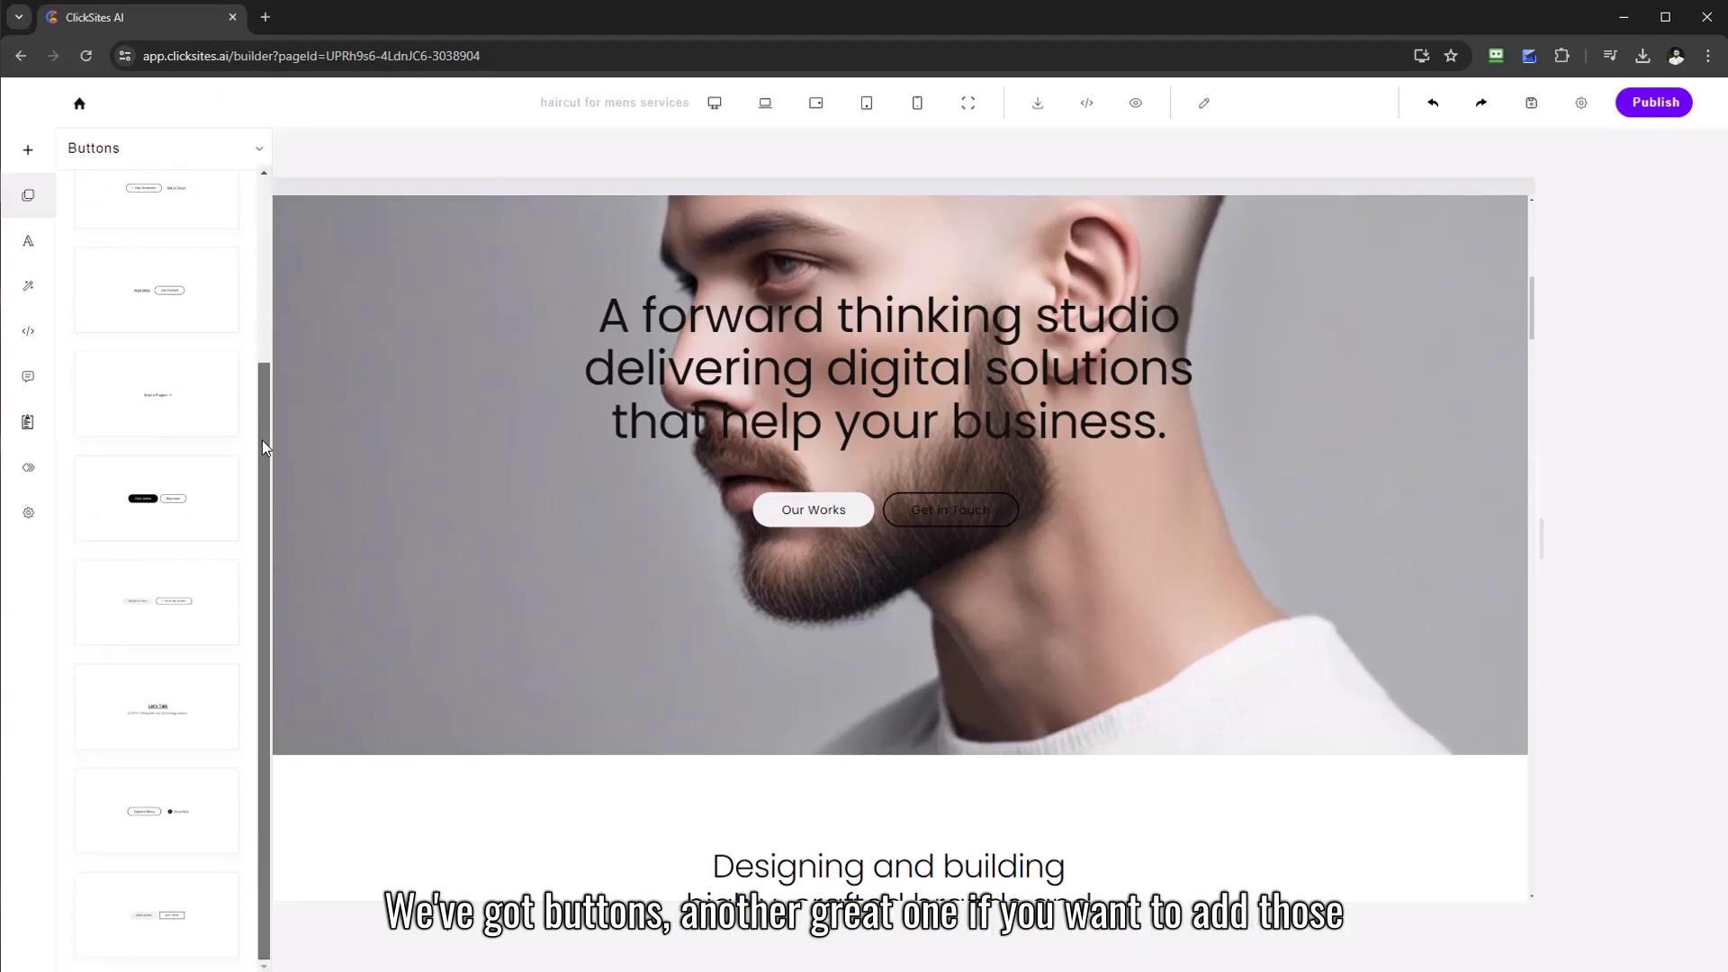
pyautogui.scroll(5, 193, 219)
pyautogui.click(174, 151)
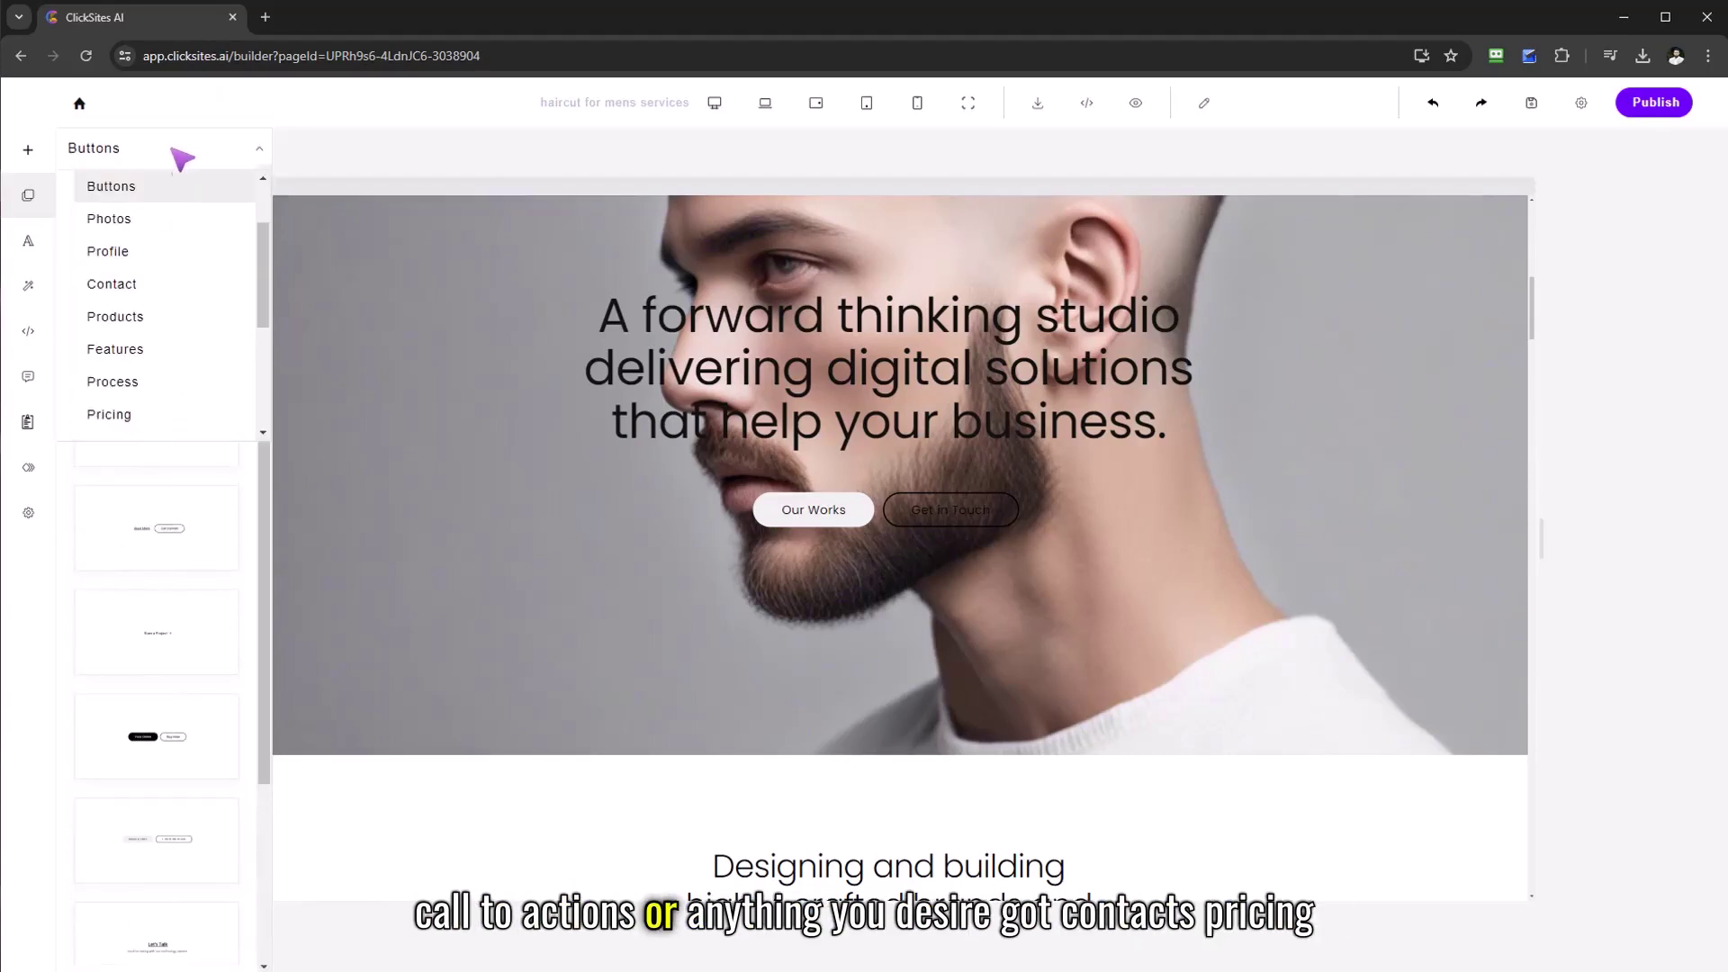
pyautogui.click(112, 284)
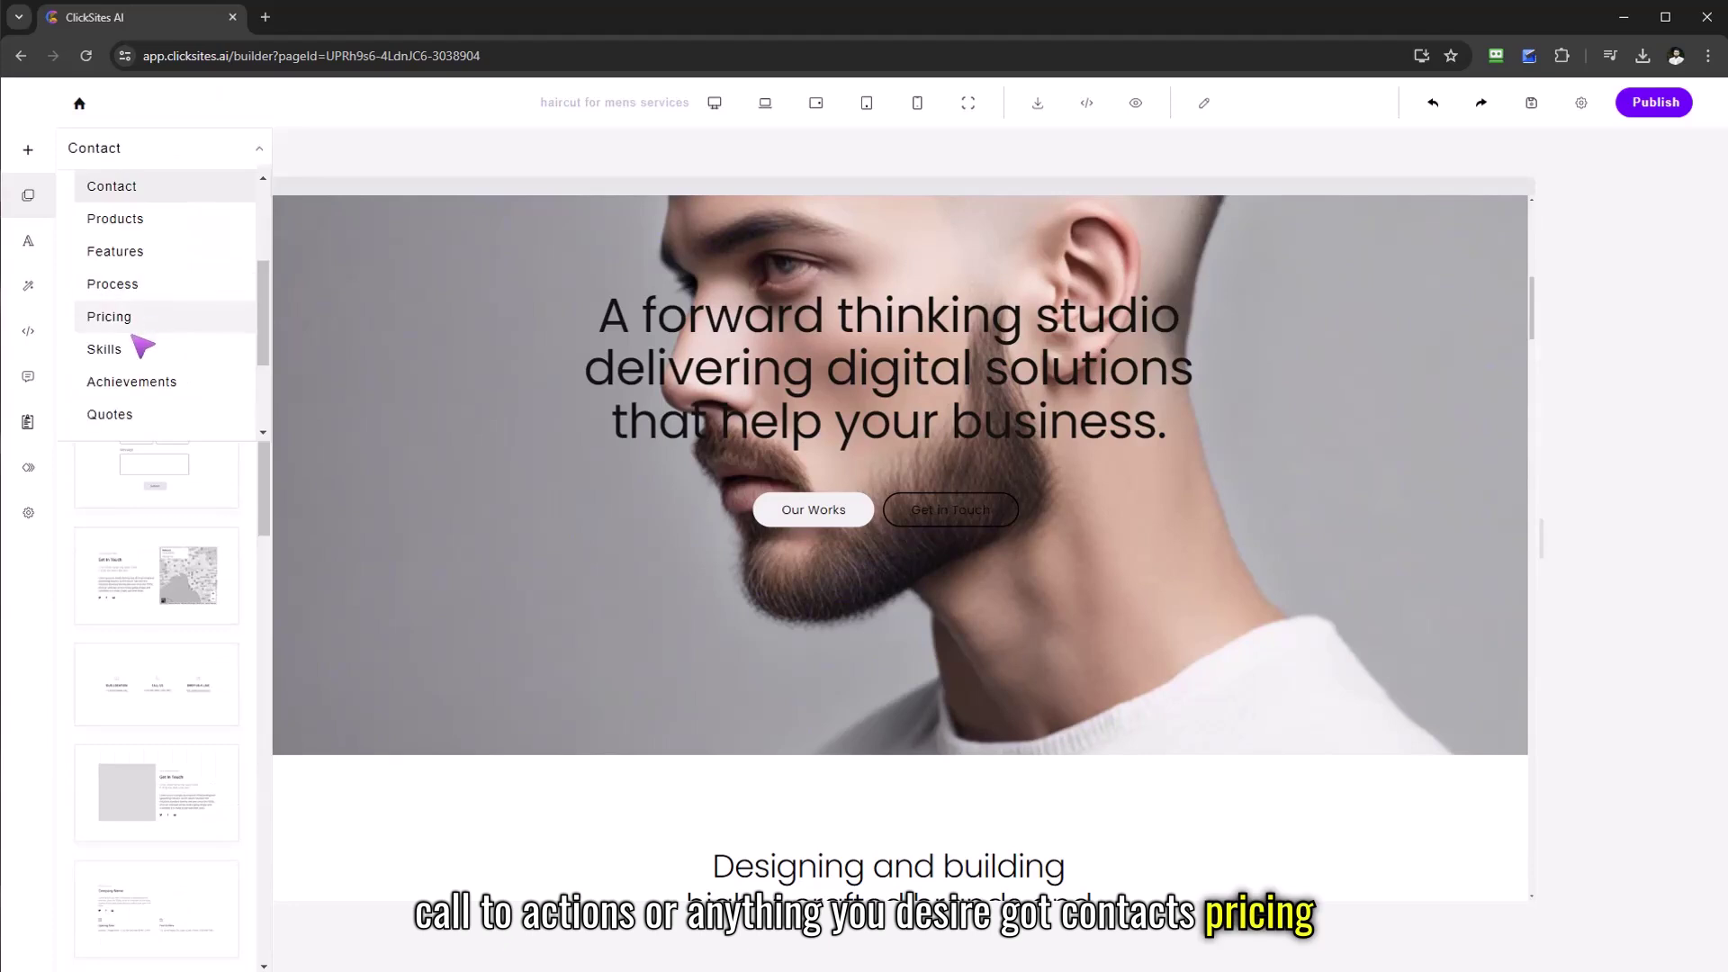
pyautogui.click(140, 322)
pyautogui.scroll(-5, 220, 220)
pyautogui.click(179, 167)
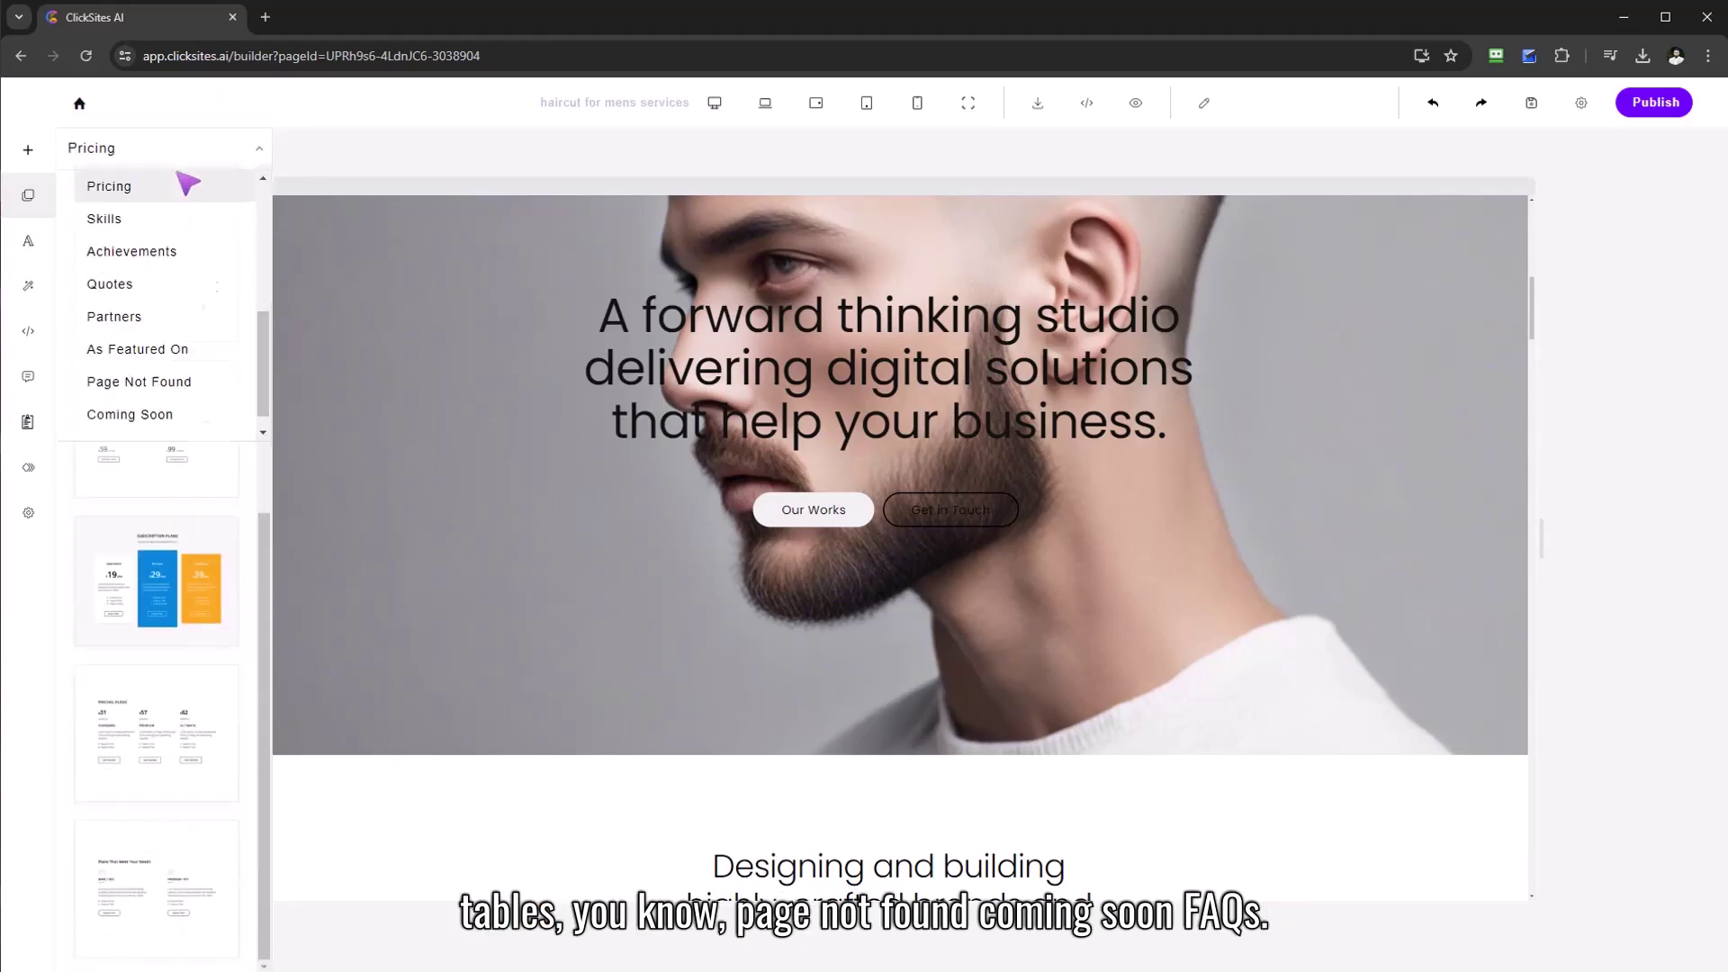
pyautogui.click(135, 385)
pyautogui.click(180, 162)
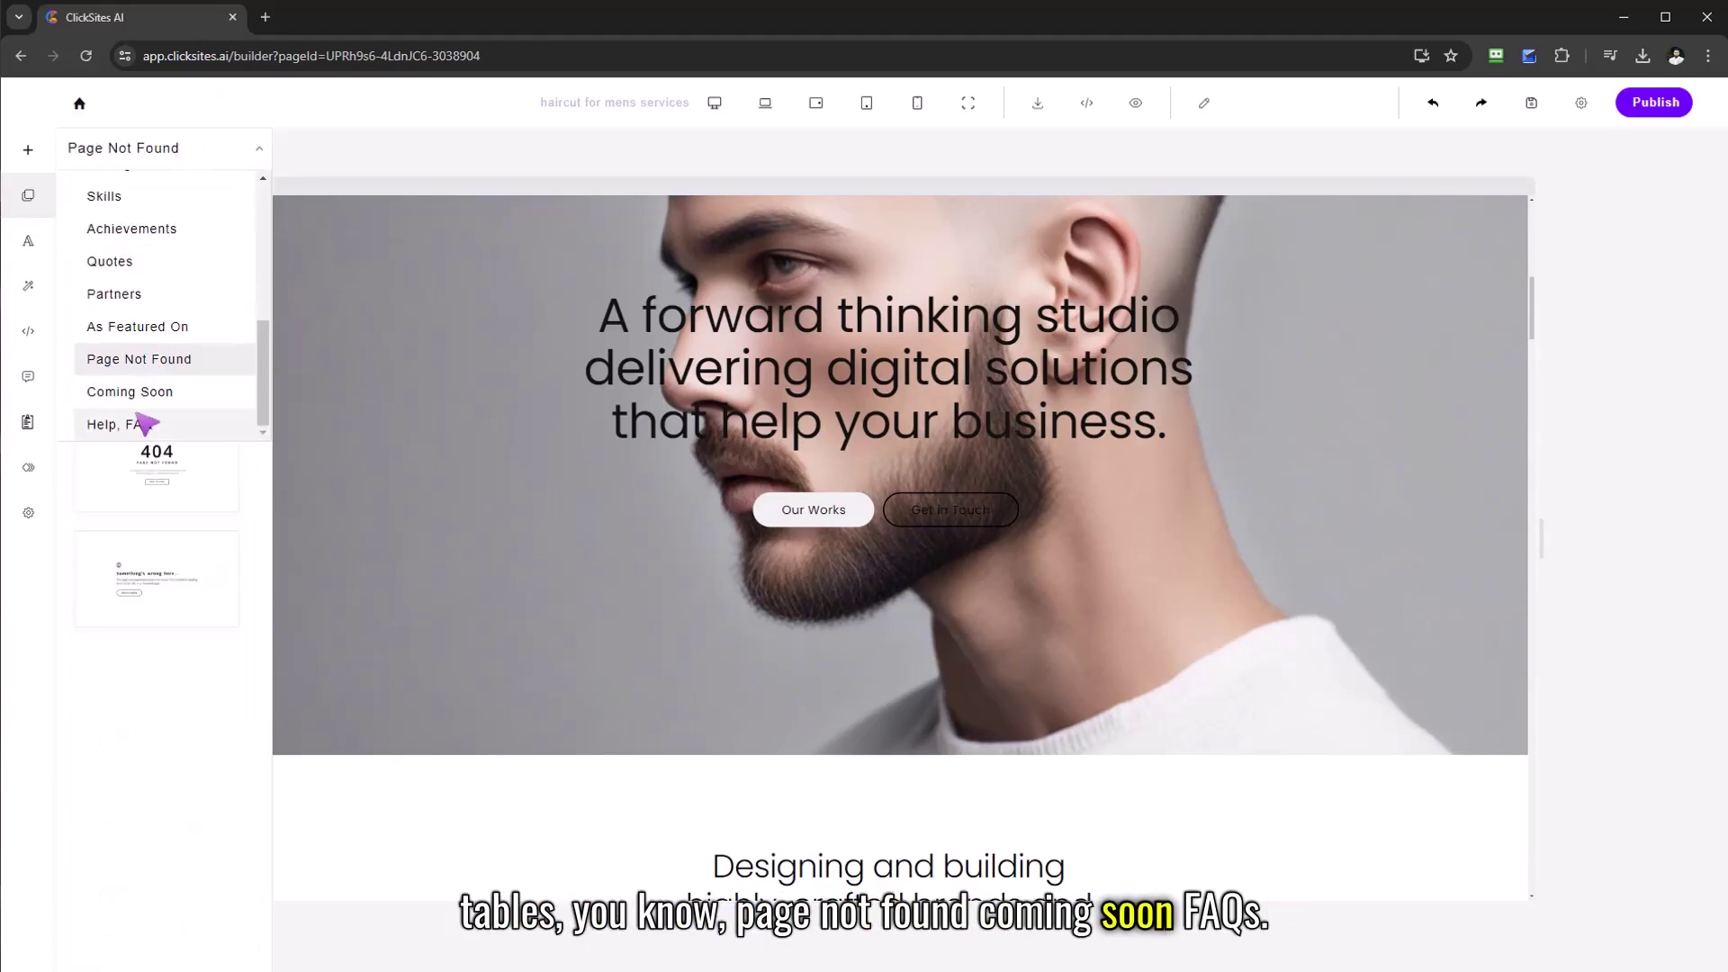
pyautogui.click(144, 425)
pyautogui.click(175, 150)
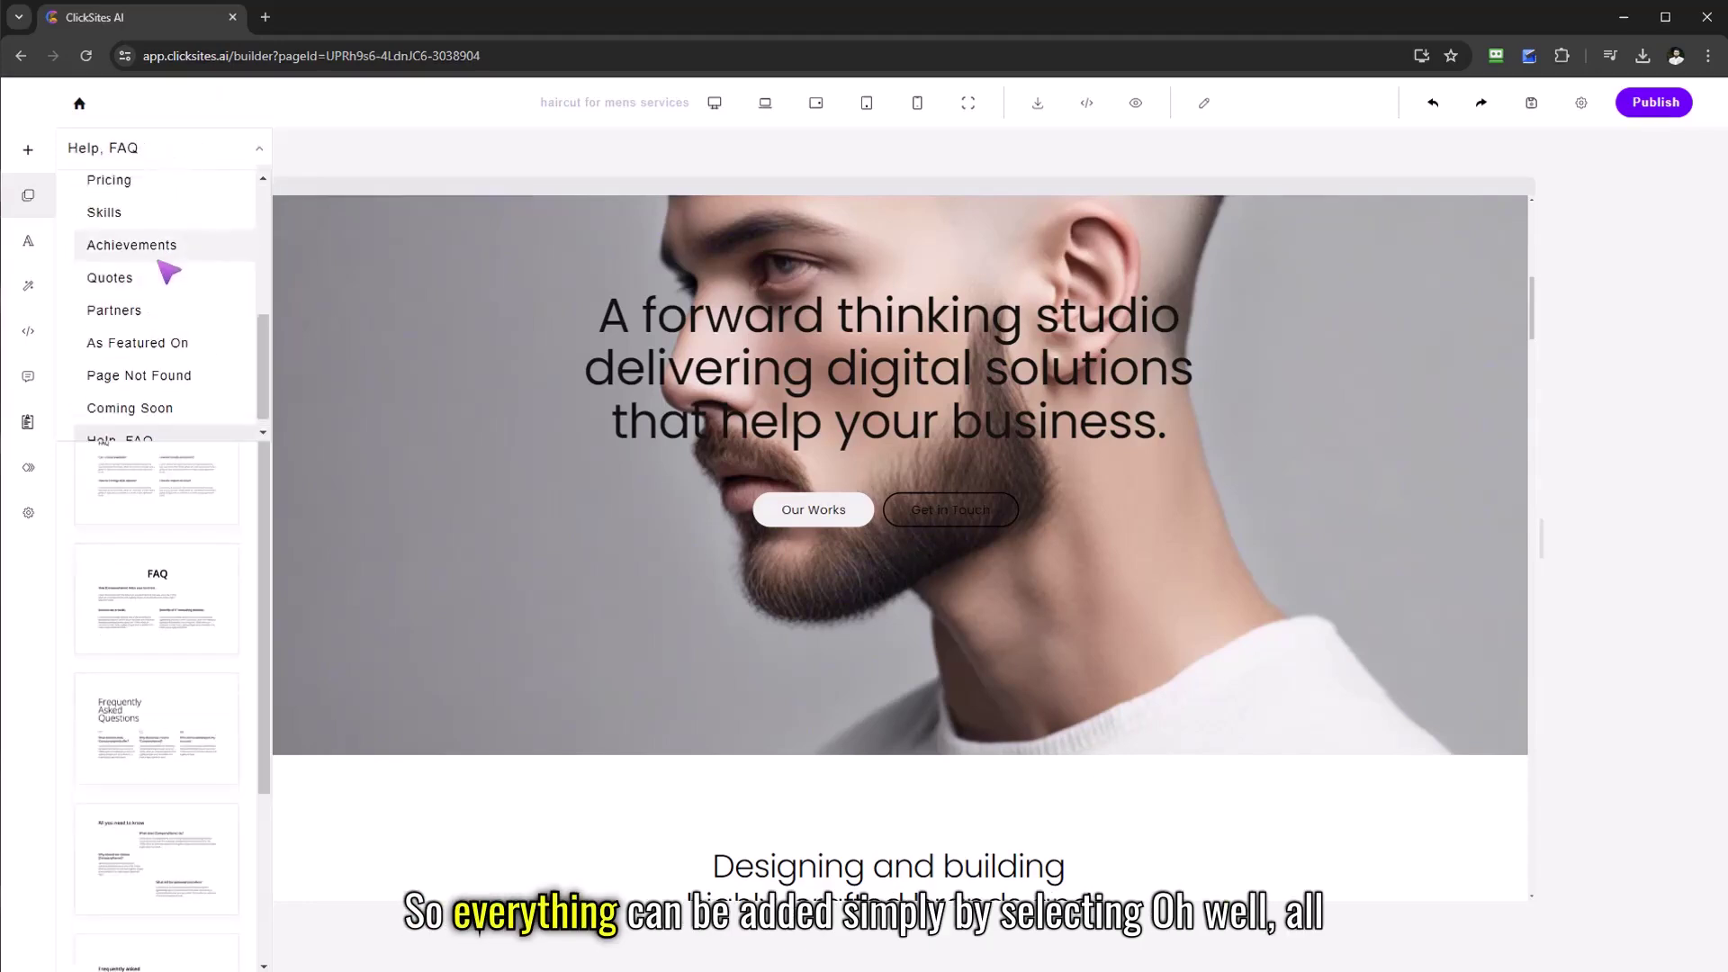
pyautogui.scroll(3, 164, 303)
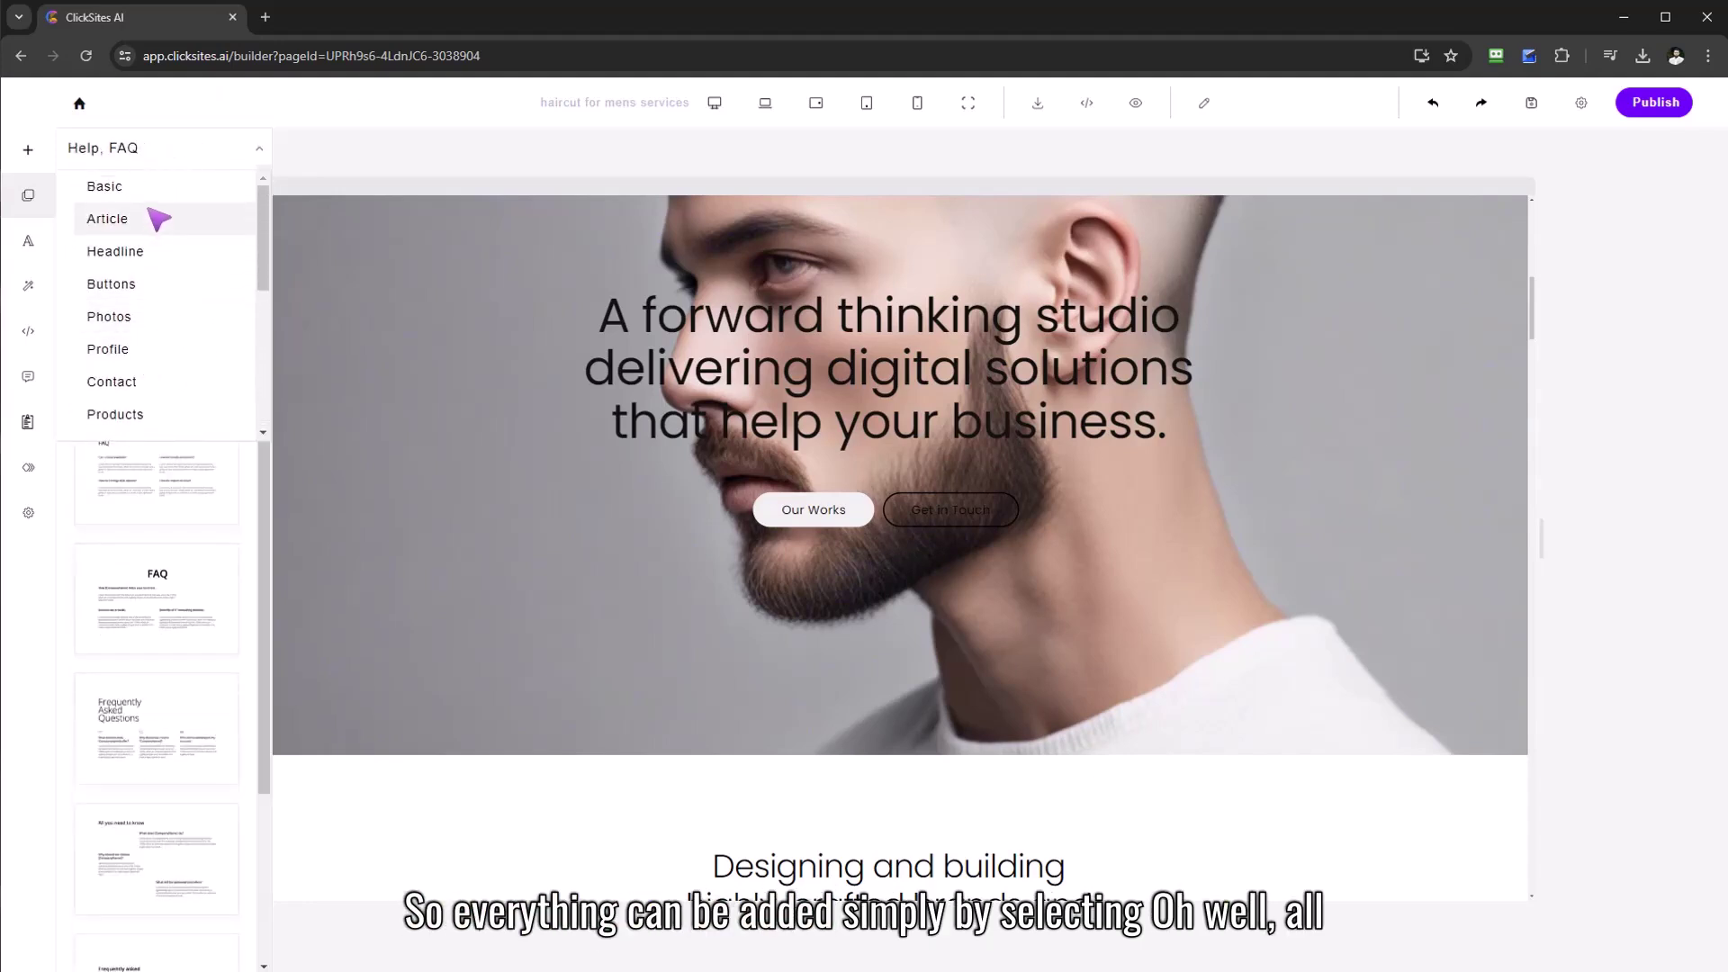
# - Drag a Read More / Get Started button row from the Buttons blocks onto the page
pyautogui.click(111, 284)
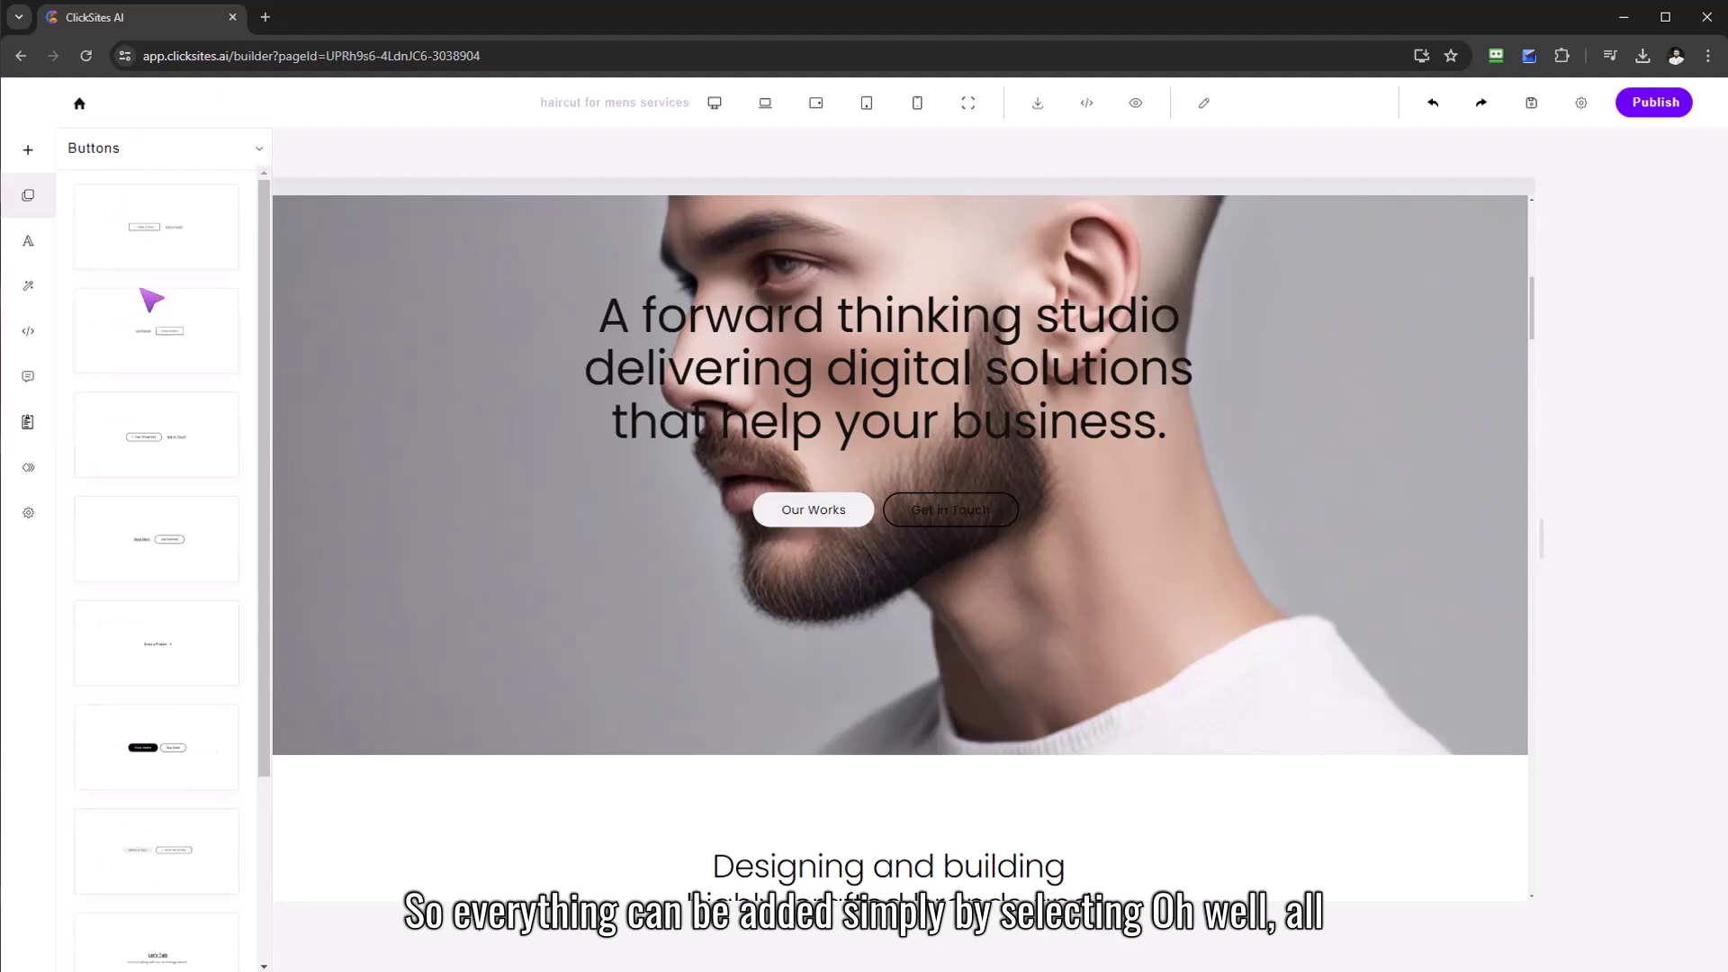
pyautogui.click(140, 186)
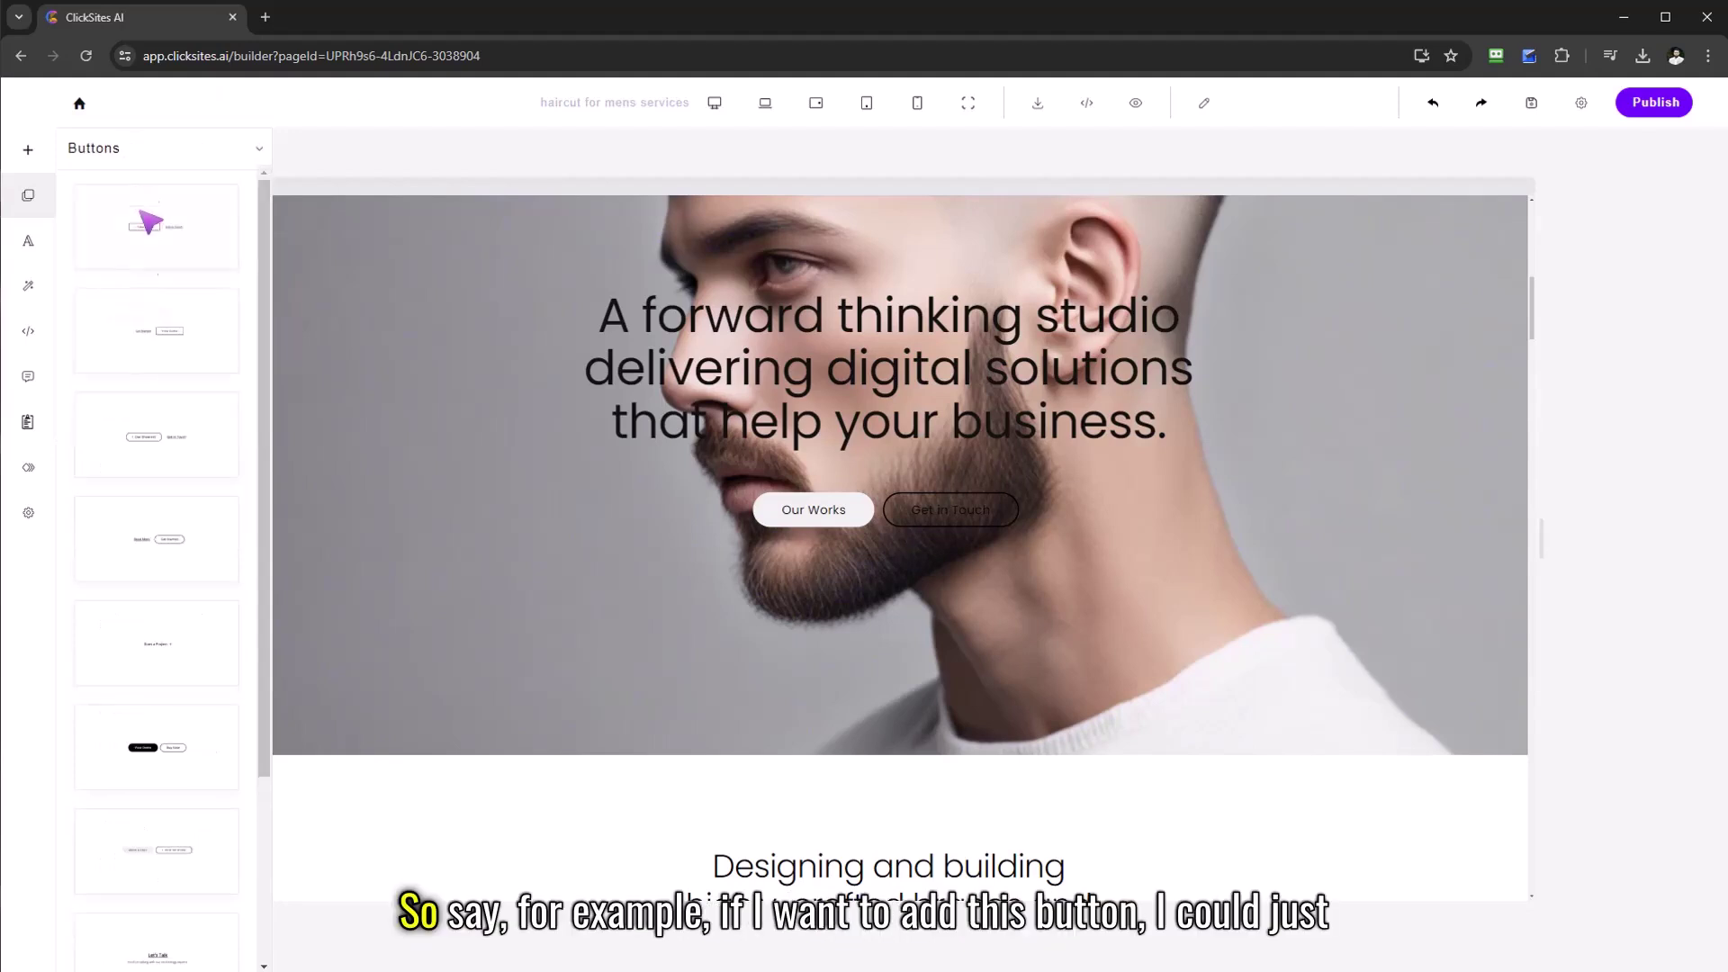
pyautogui.scroll(-3, 167, 412)
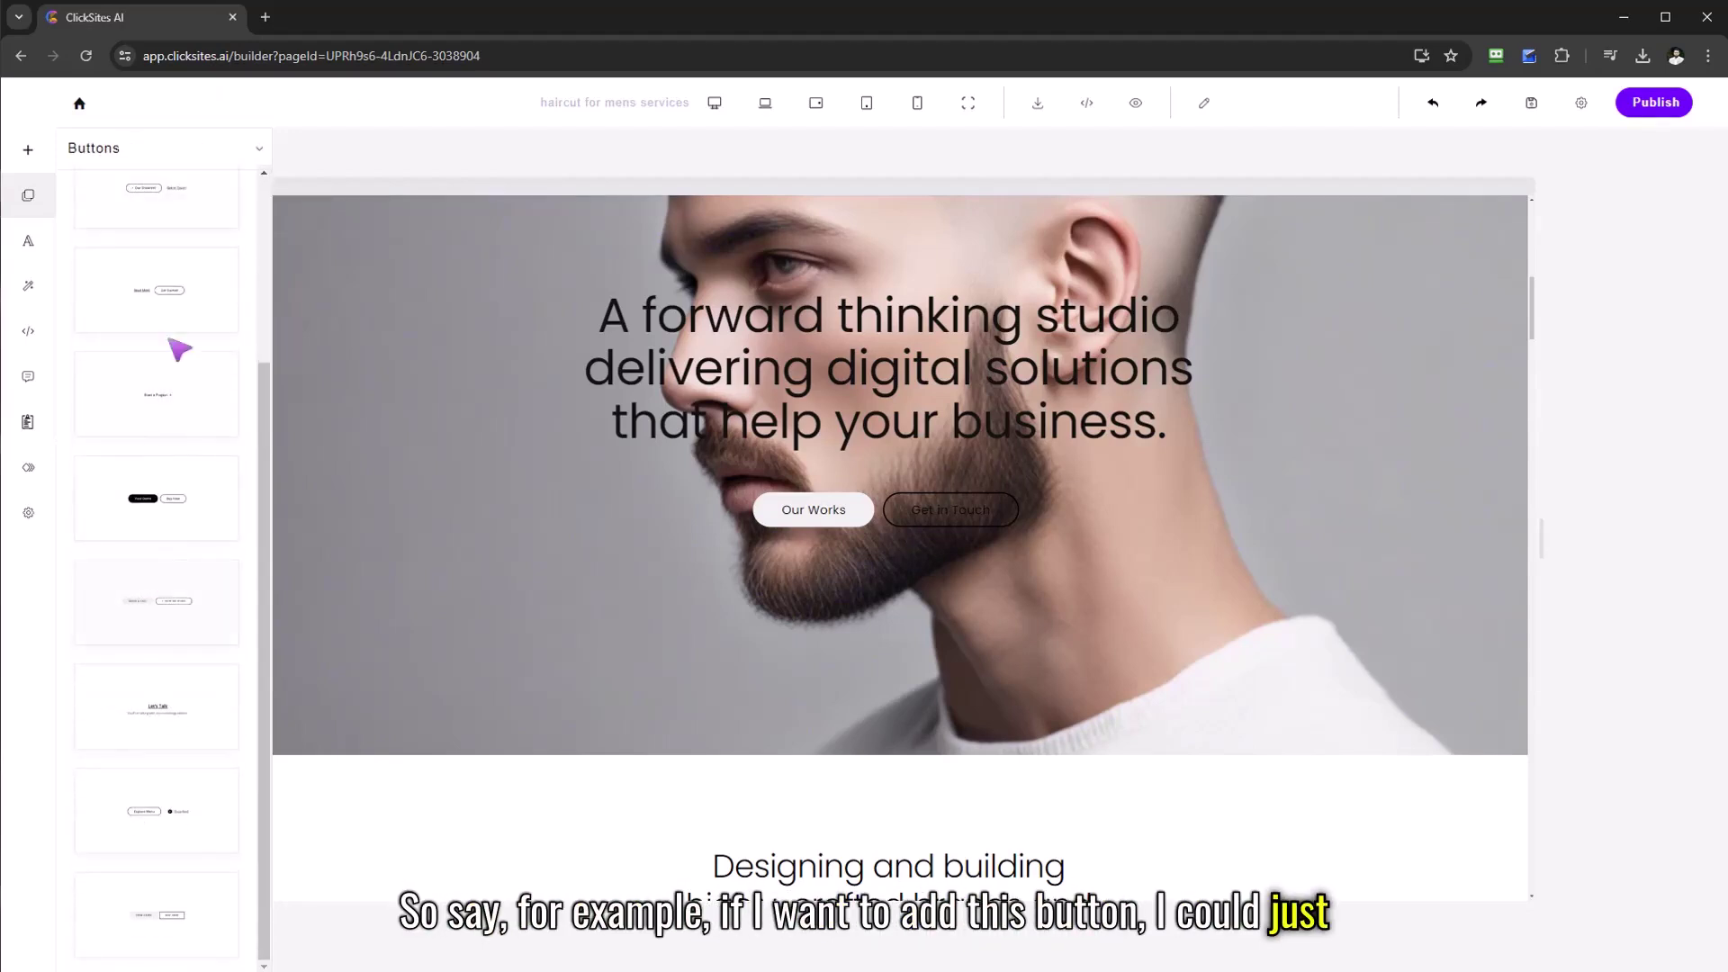
pyautogui.moveTo(206, 601); pyautogui.dragTo(905, 513)
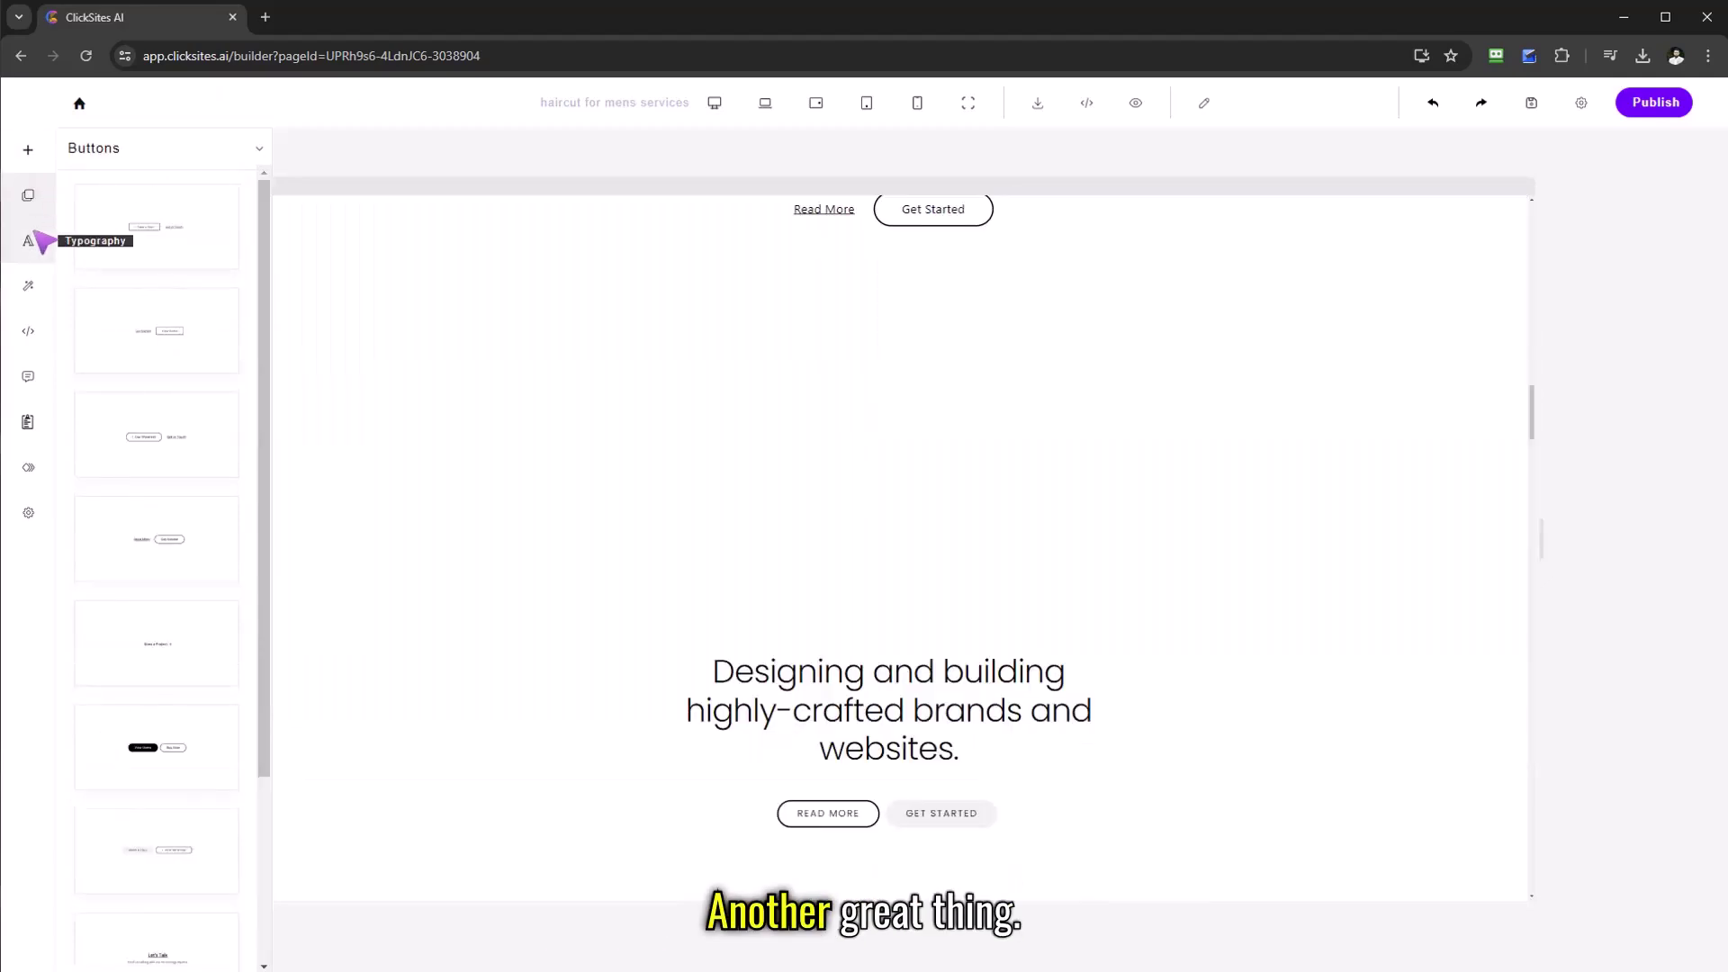
# - Add a Big Buck Bunny video block from the Basic blocks and select its source URL
pyautogui.click(140, 164)
pyautogui.scroll(3, 171, 255)
pyautogui.click(166, 193)
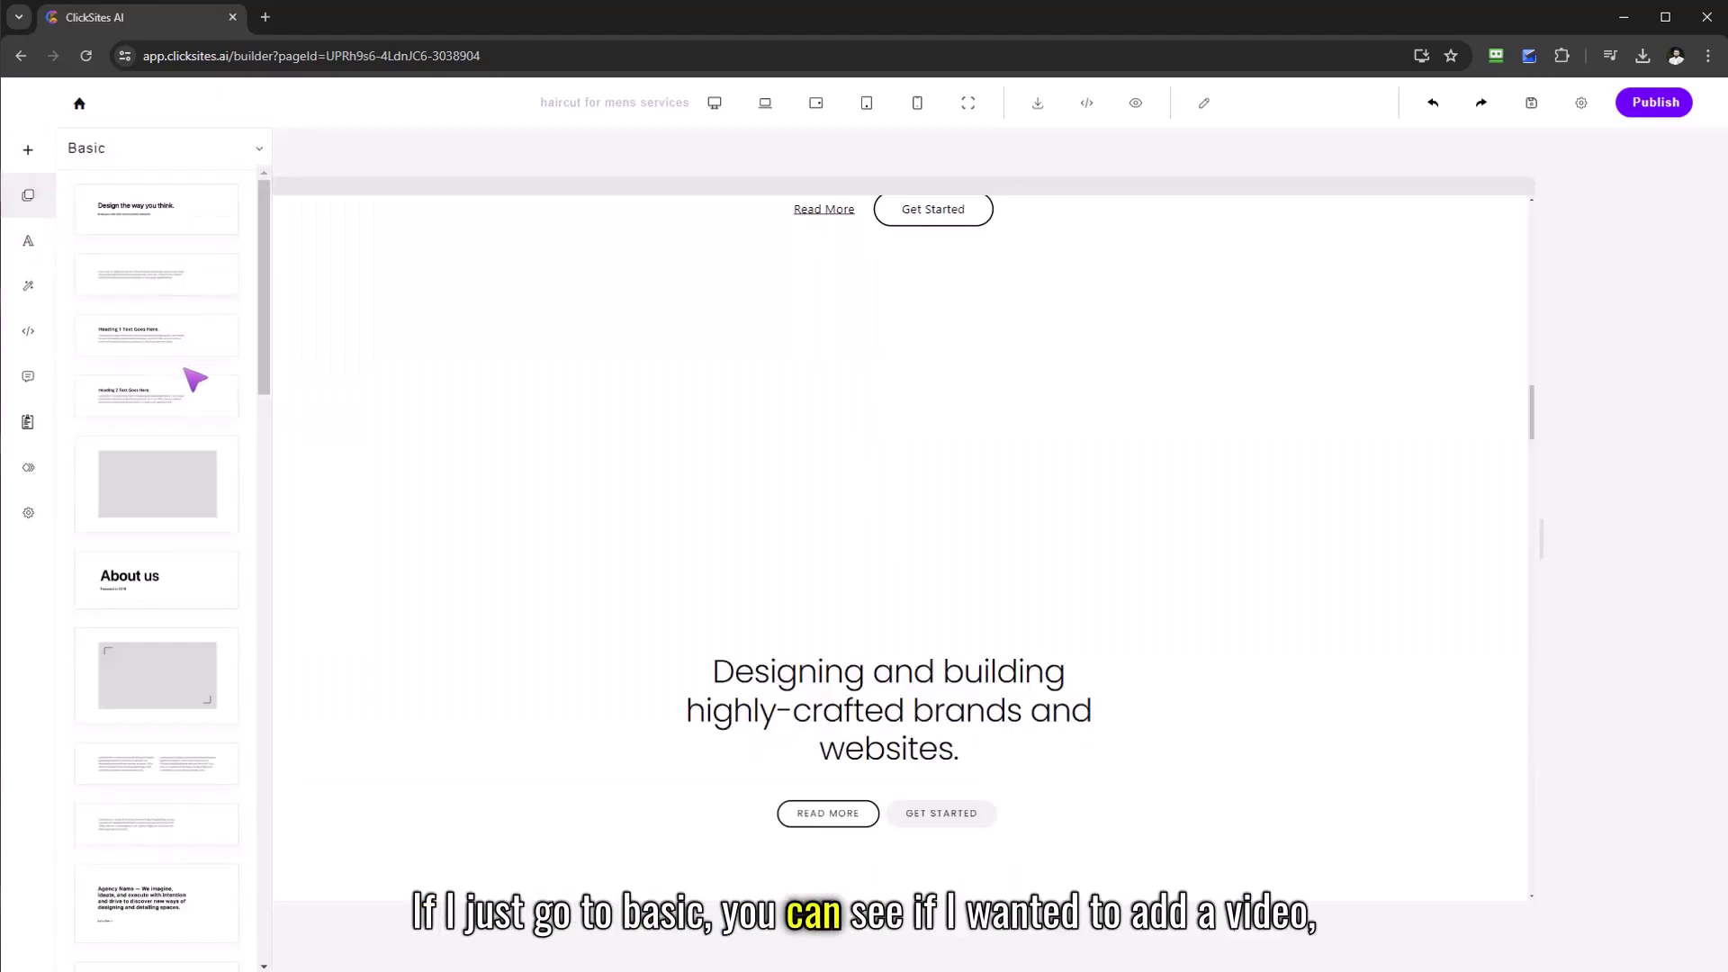
pyautogui.scroll(-3, 199, 456)
pyautogui.scroll(-10, 193, 486)
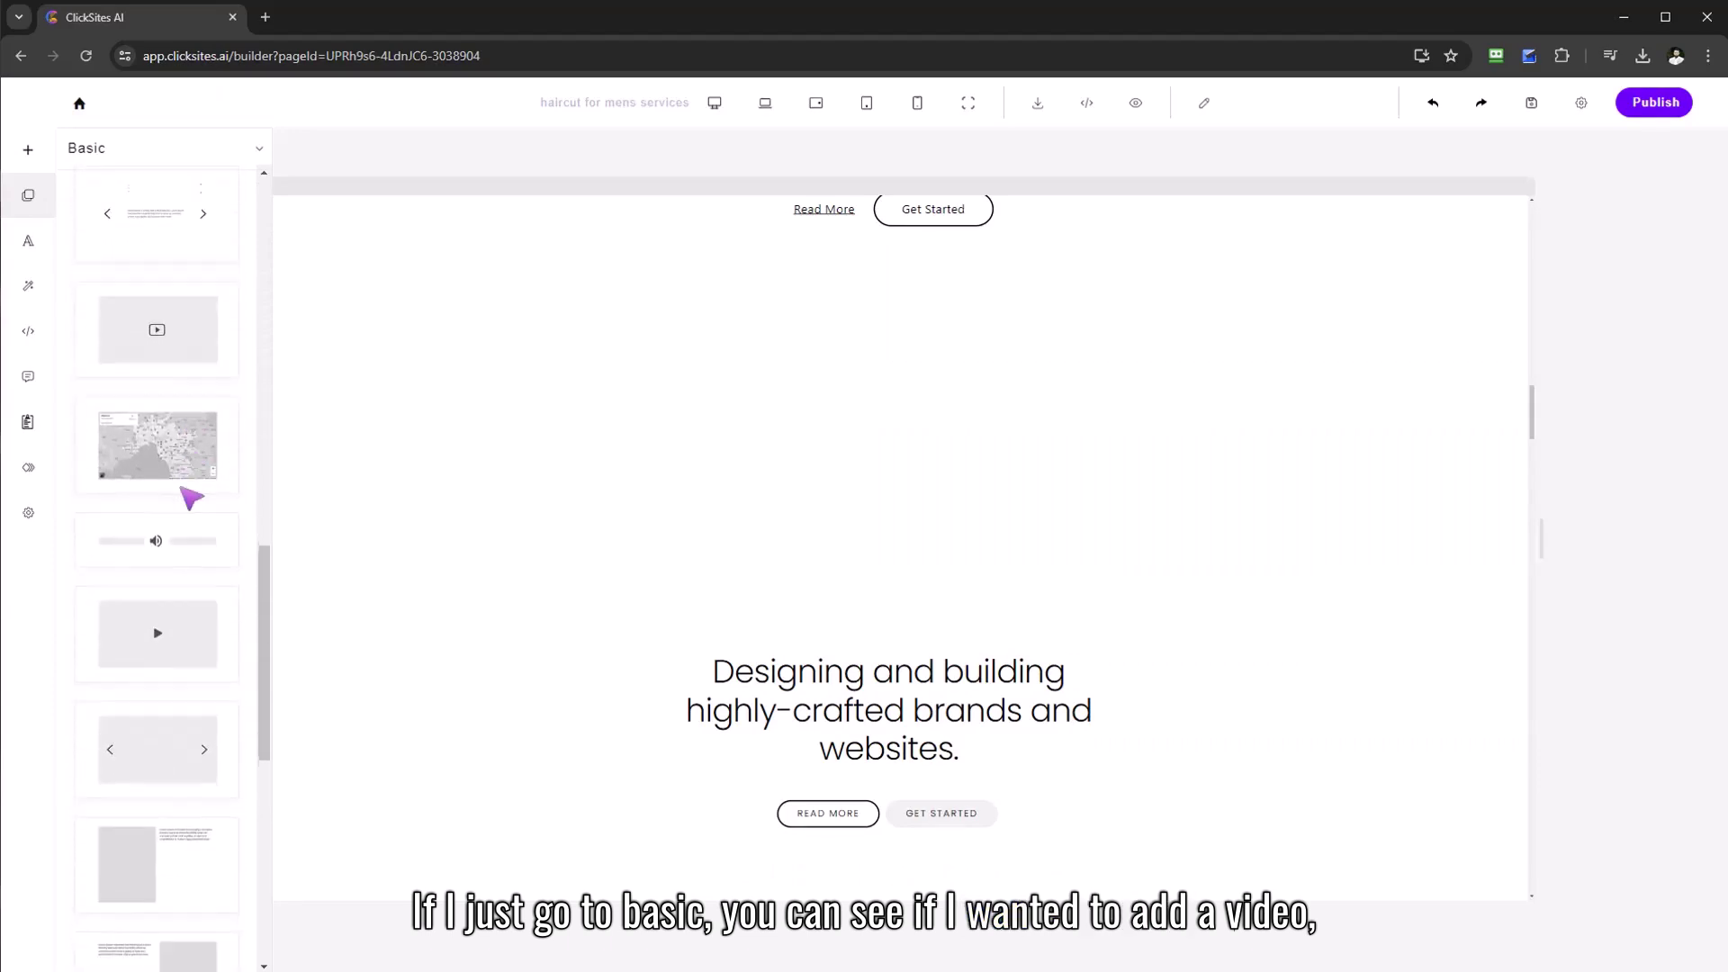
pyautogui.moveTo(155, 551); pyautogui.dragTo(936, 378)
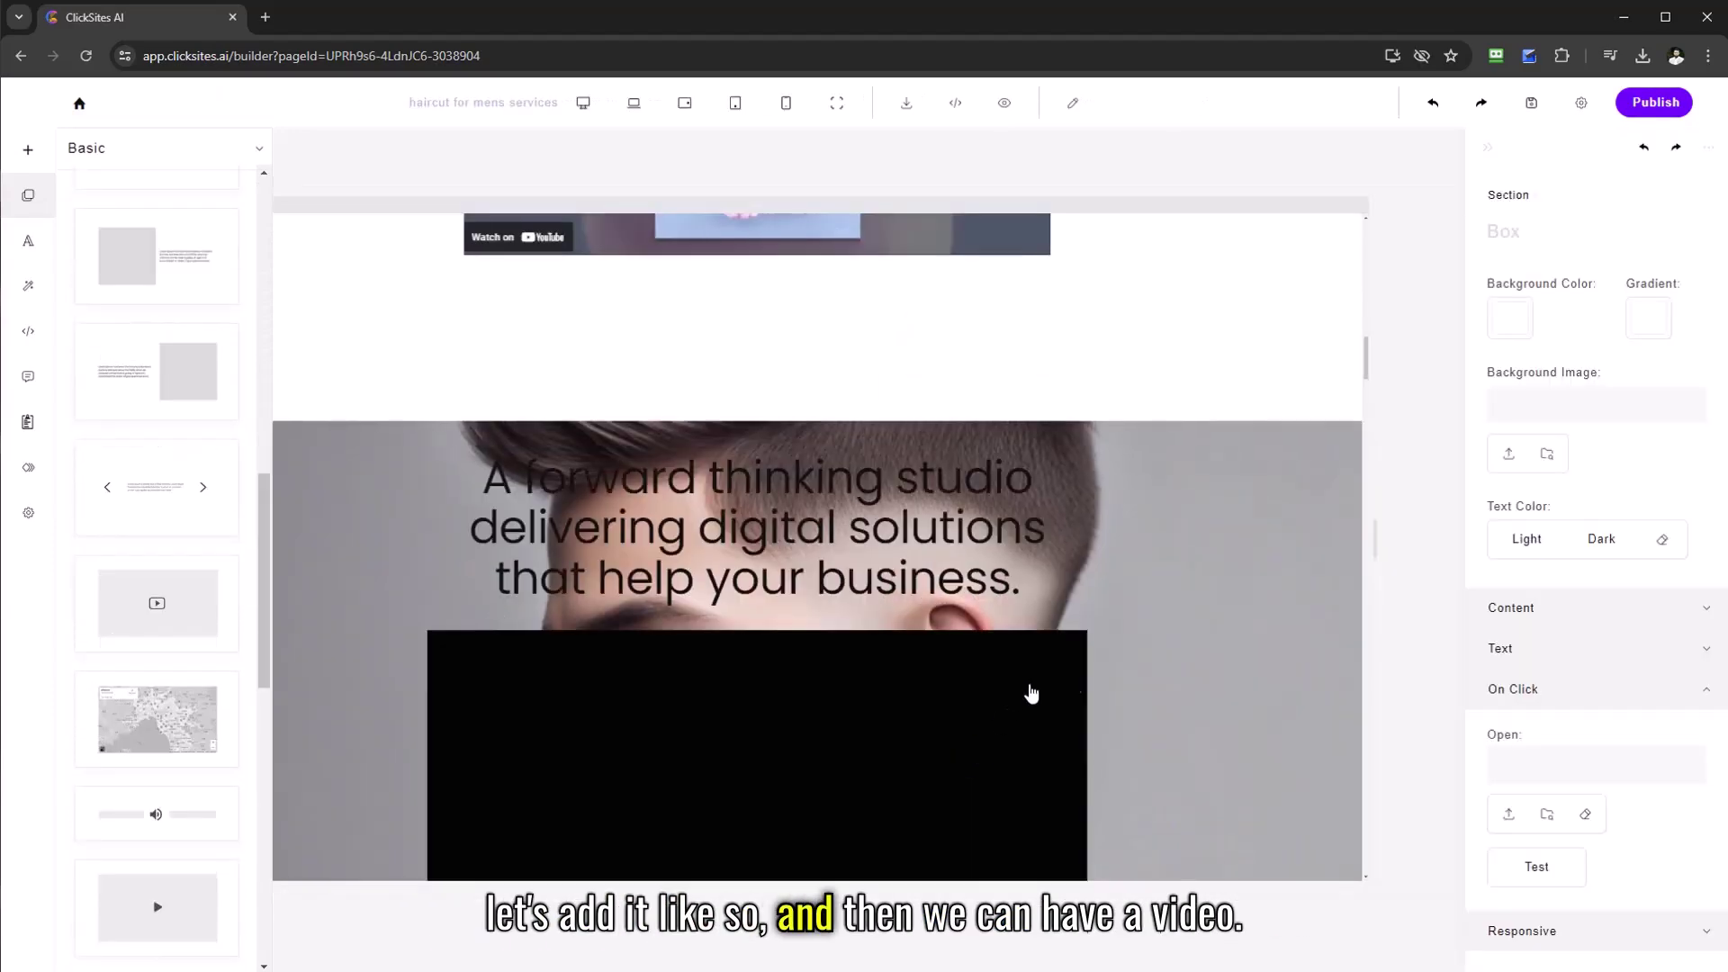
pyautogui.click(1033, 520)
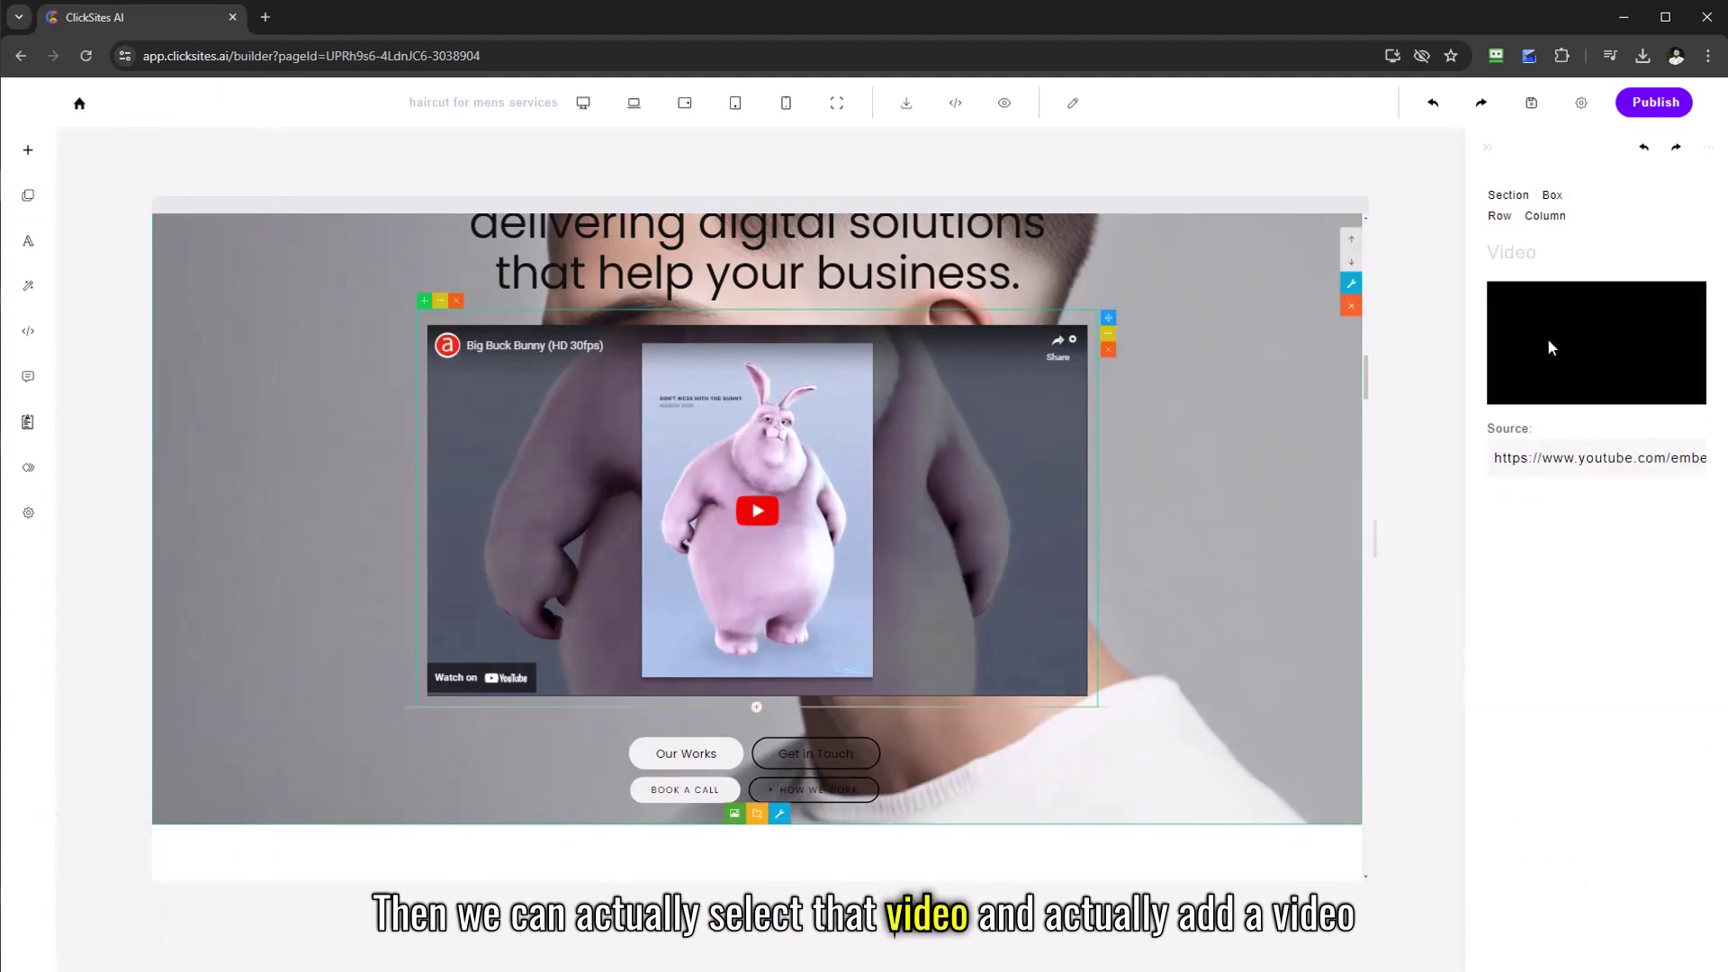
pyautogui.tripleClick(1521, 459)
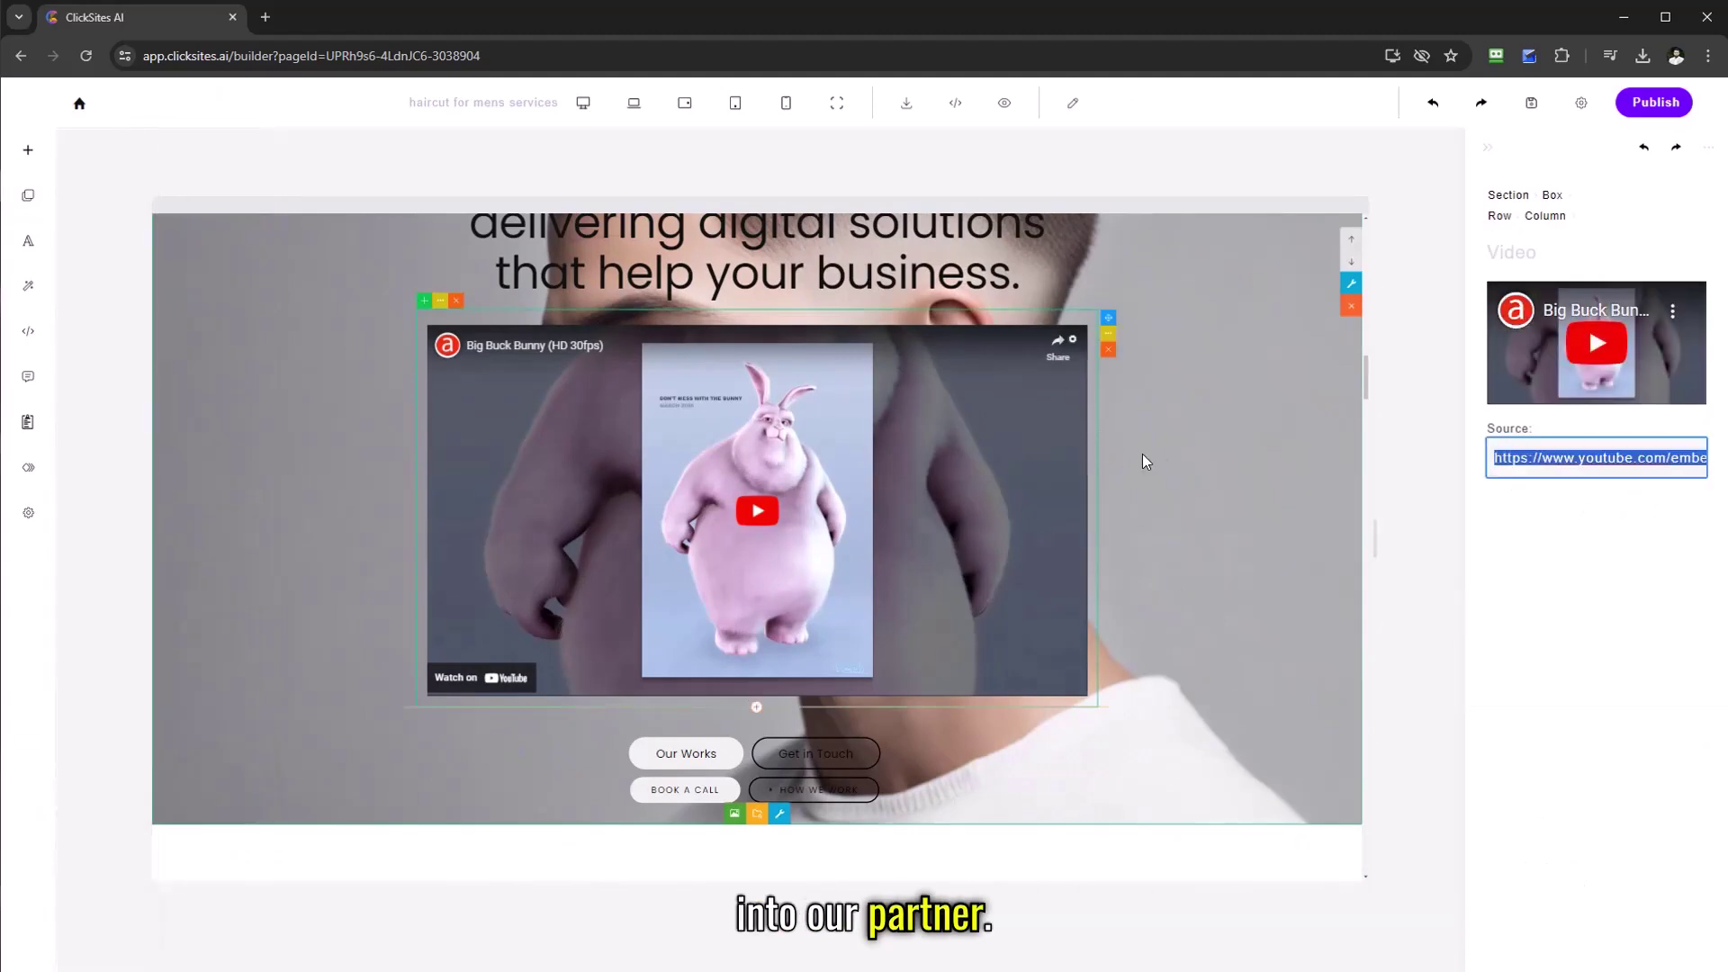
# - Select the hero box and drag a two-item carousel block into it below the buttons
pyautogui.click(1176, 463)
pyautogui.click(27, 195)
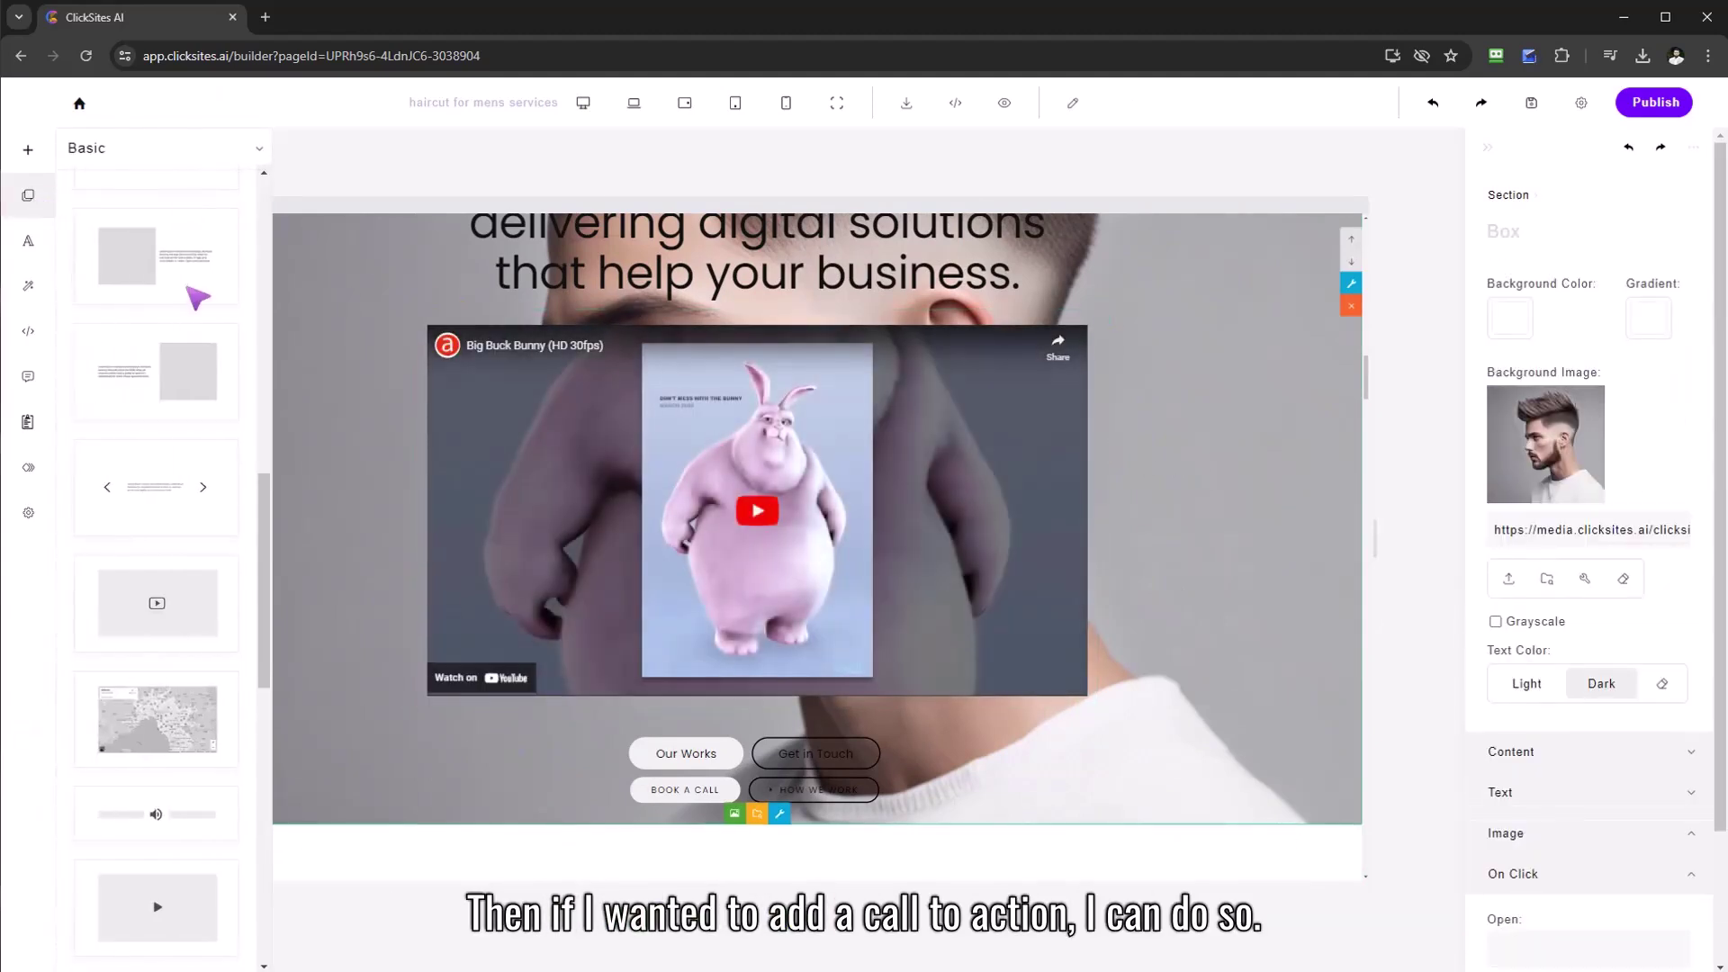
pyautogui.scroll(-10, 216, 460)
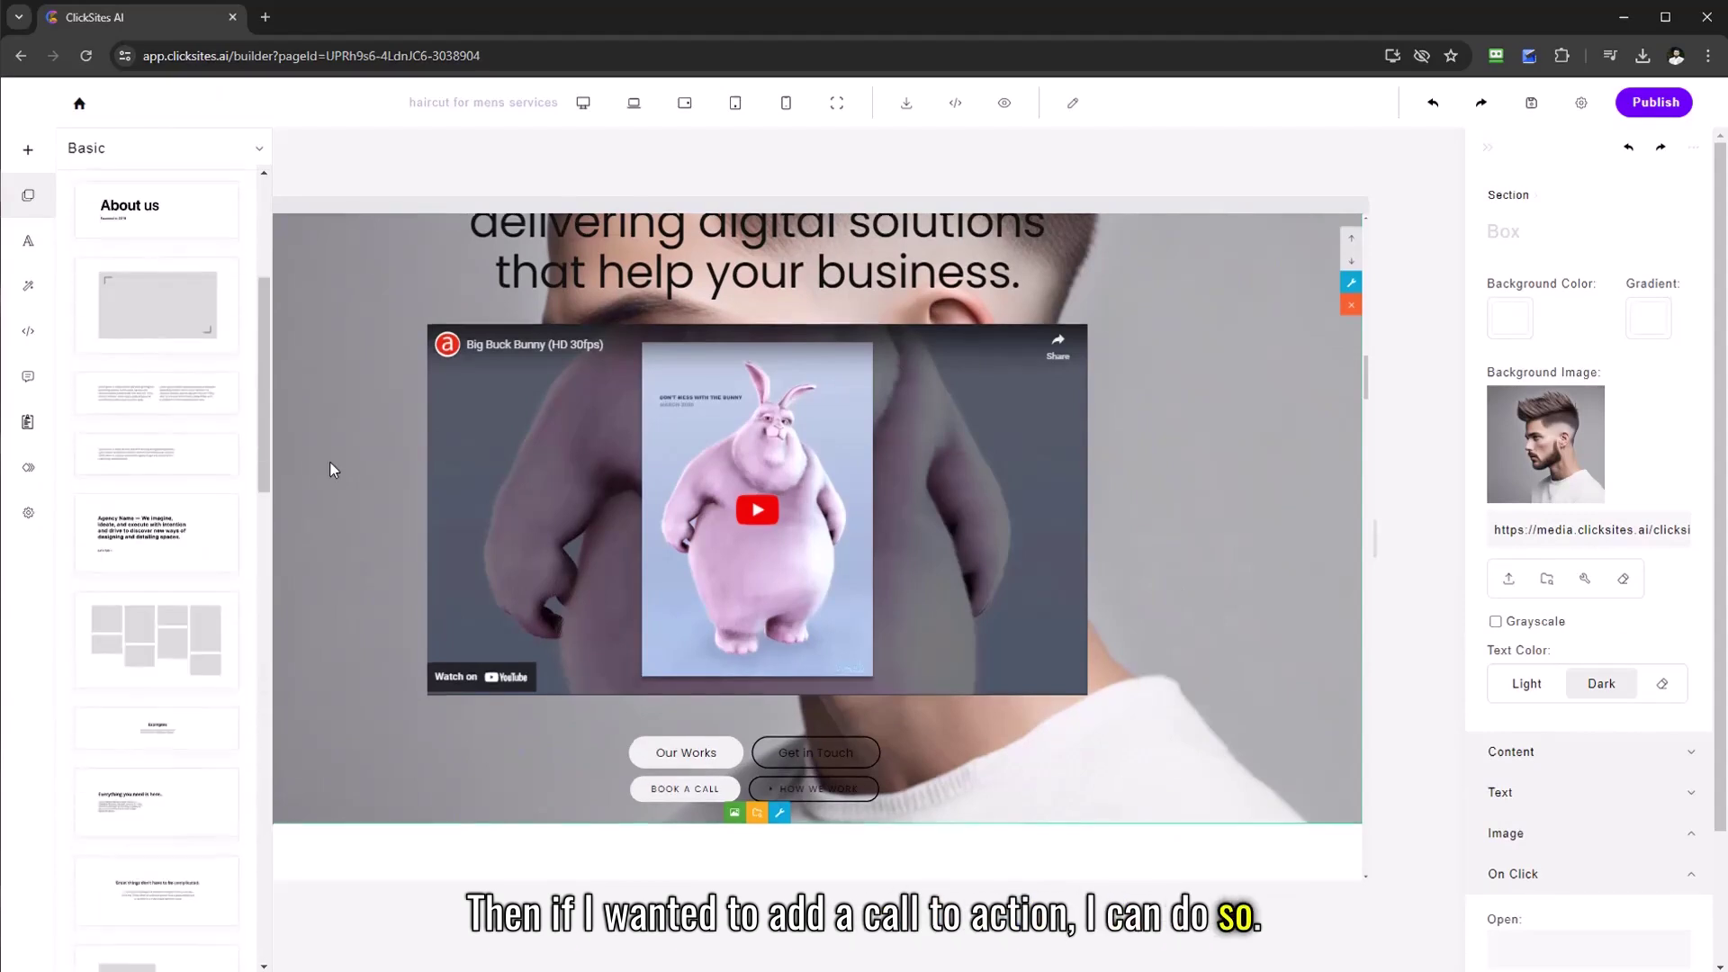
pyautogui.scroll(-3, 330, 462)
pyautogui.scroll(-5, 216, 477)
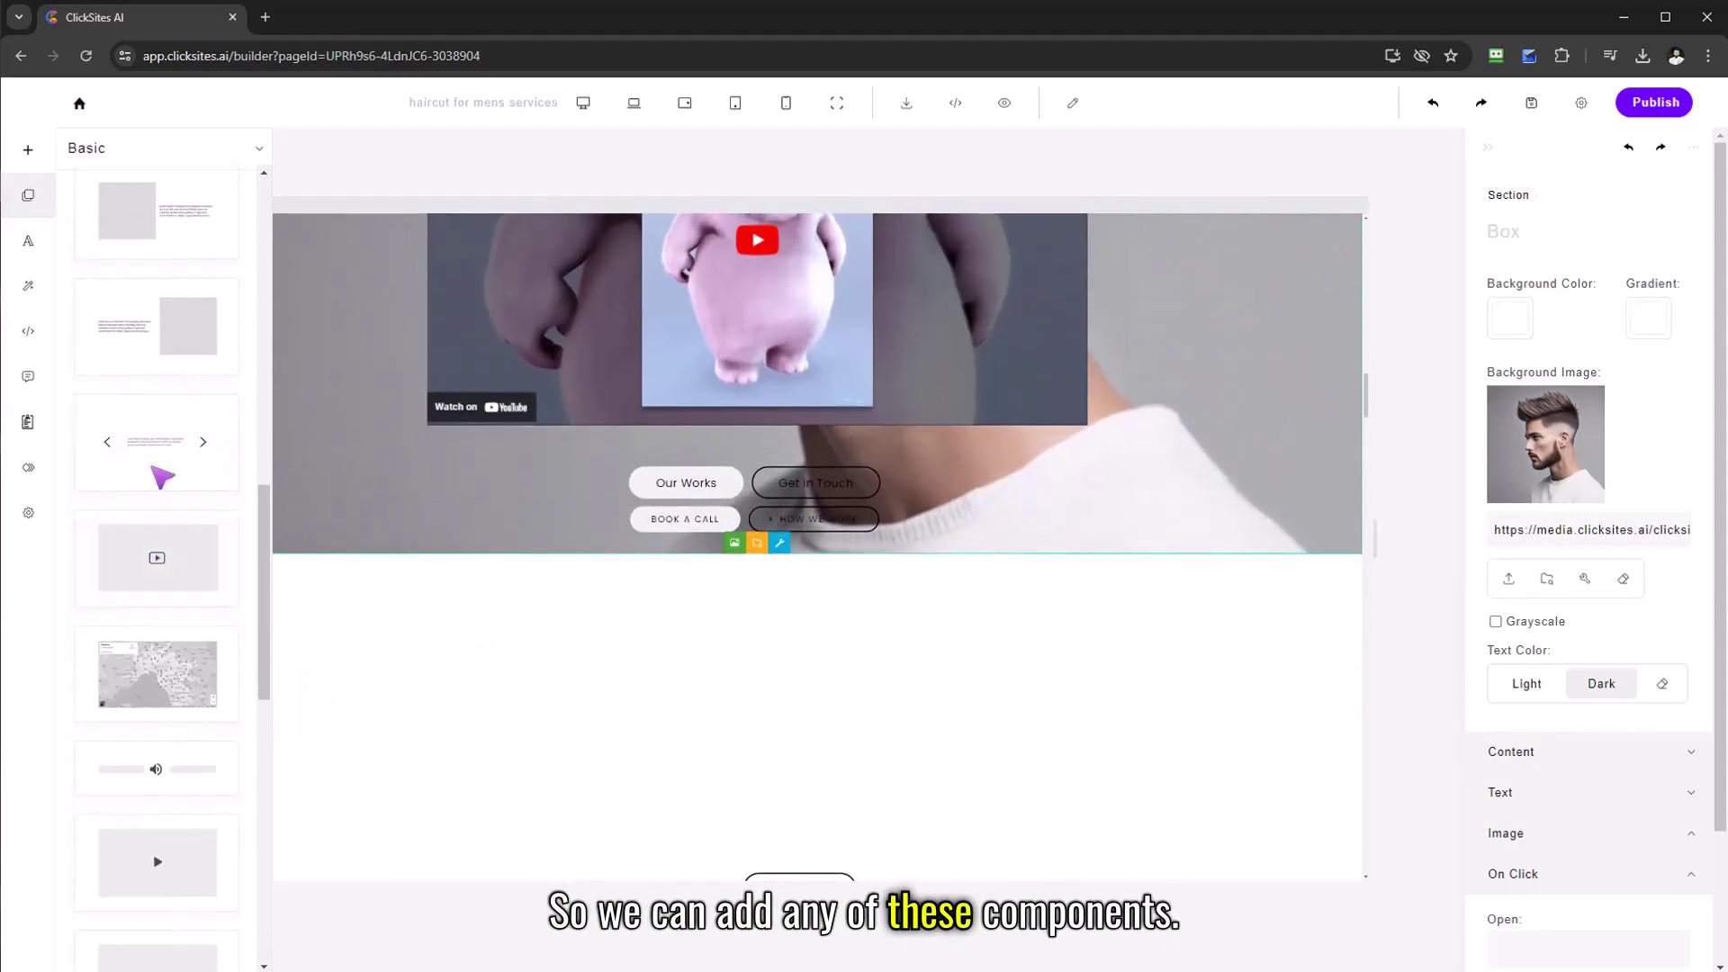
pyautogui.moveTo(151, 438); pyautogui.dragTo(796, 547)
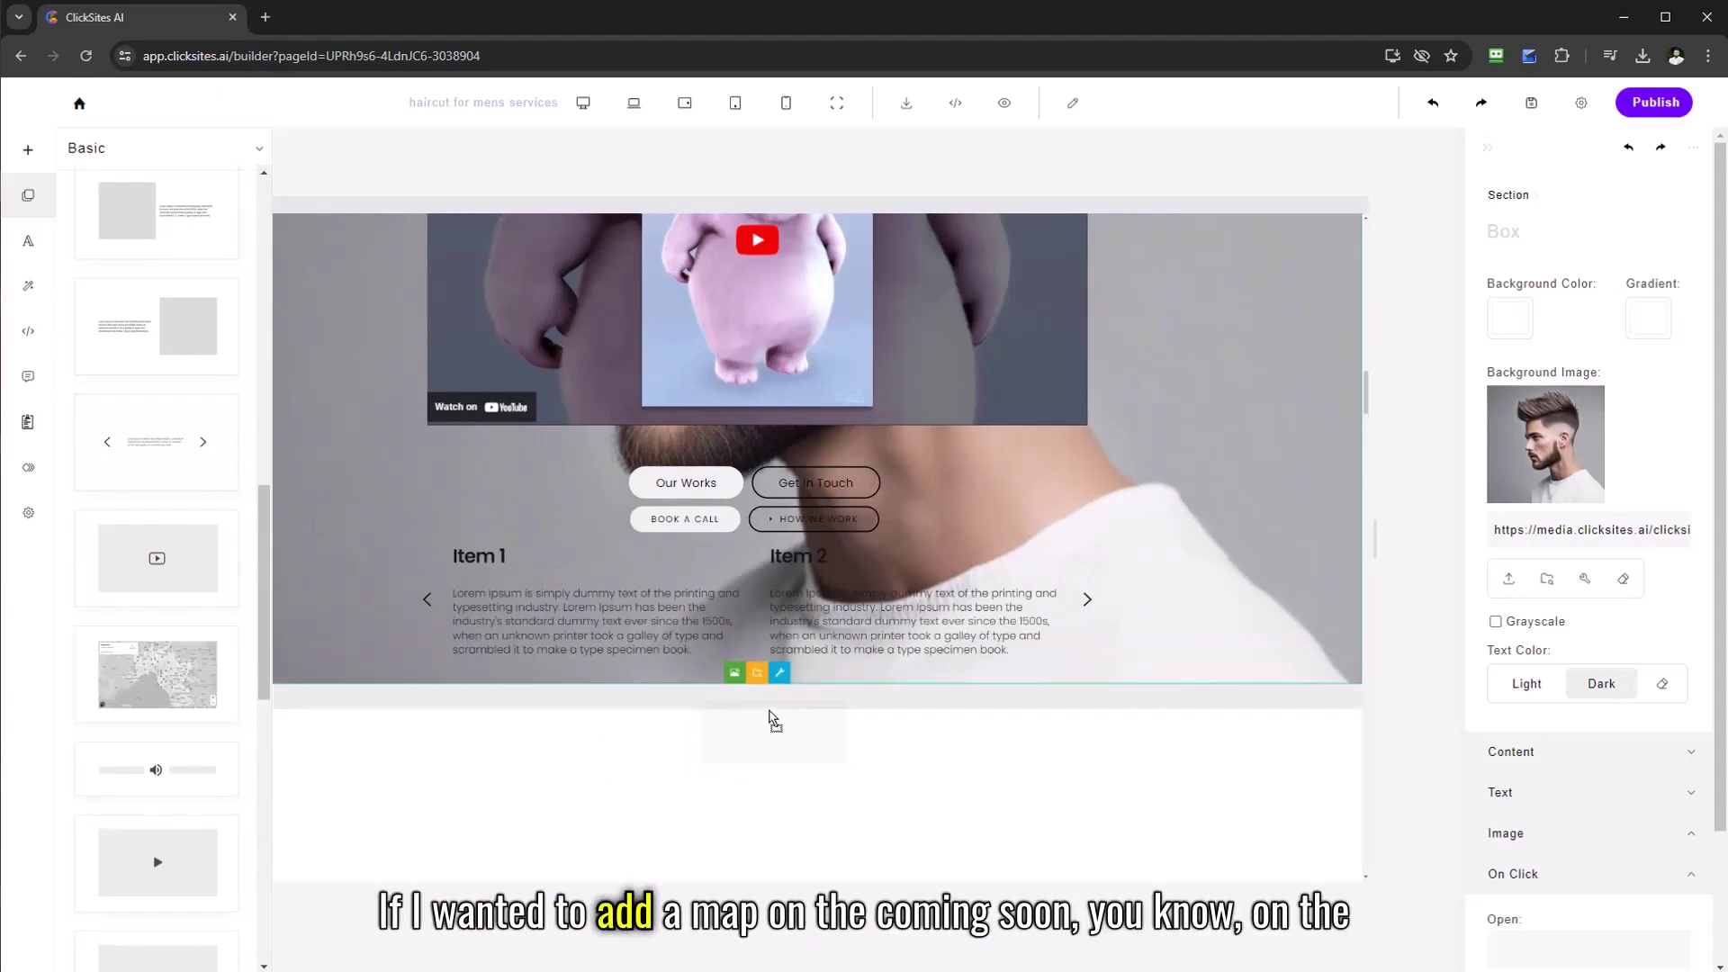
pyautogui.scroll(-1, 941, 734)
pyautogui.scroll(-5, 941, 726)
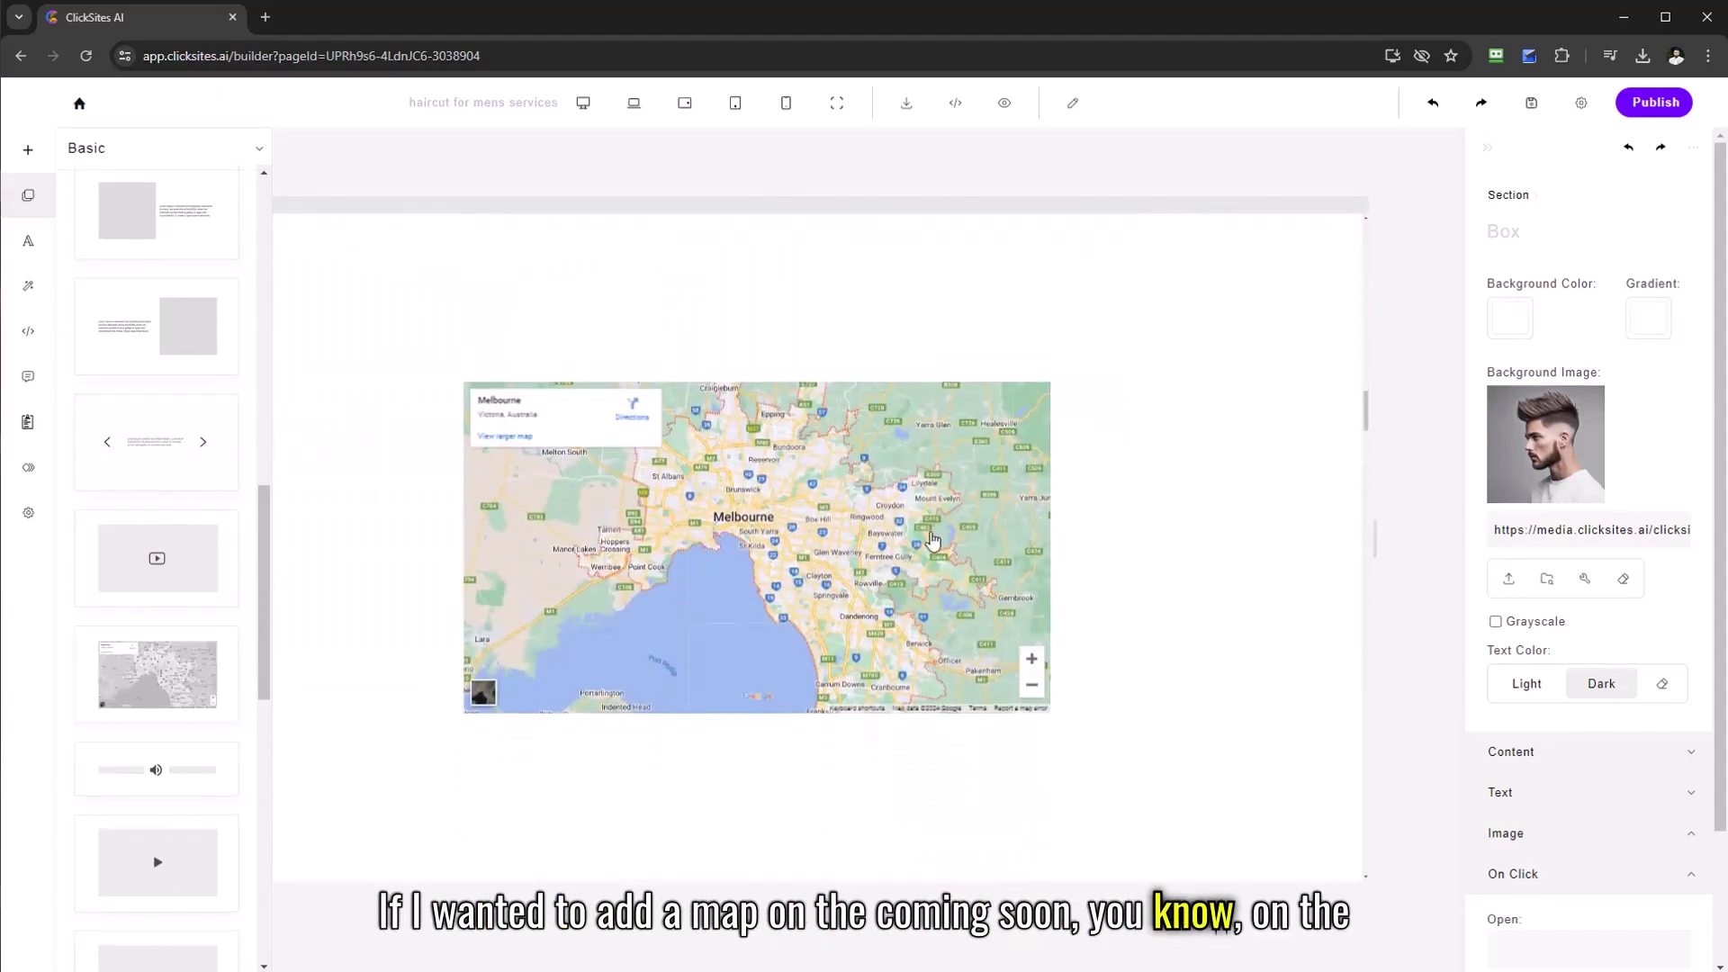
pyautogui.moveTo(261, 558); pyautogui.dragTo(277, 831)
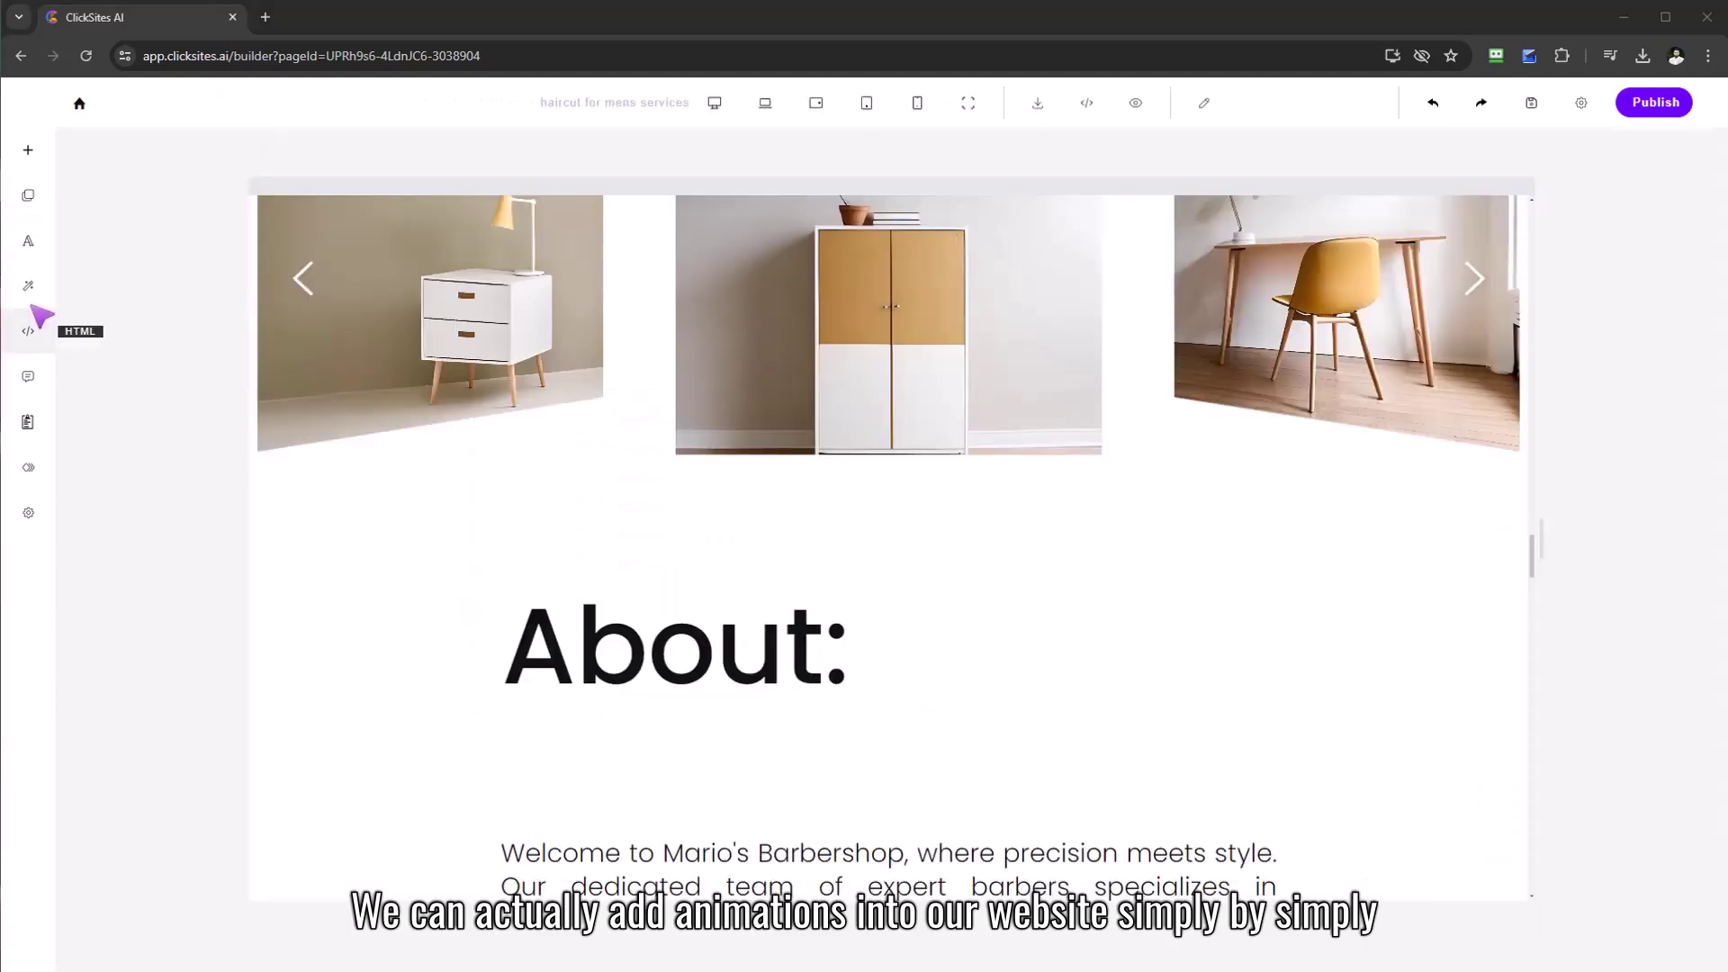
# - Give the About: heading a Zoom In entrance animation after previewing several effects
pyautogui.click(27, 286)
pyautogui.scroll(-5, 996, 479)
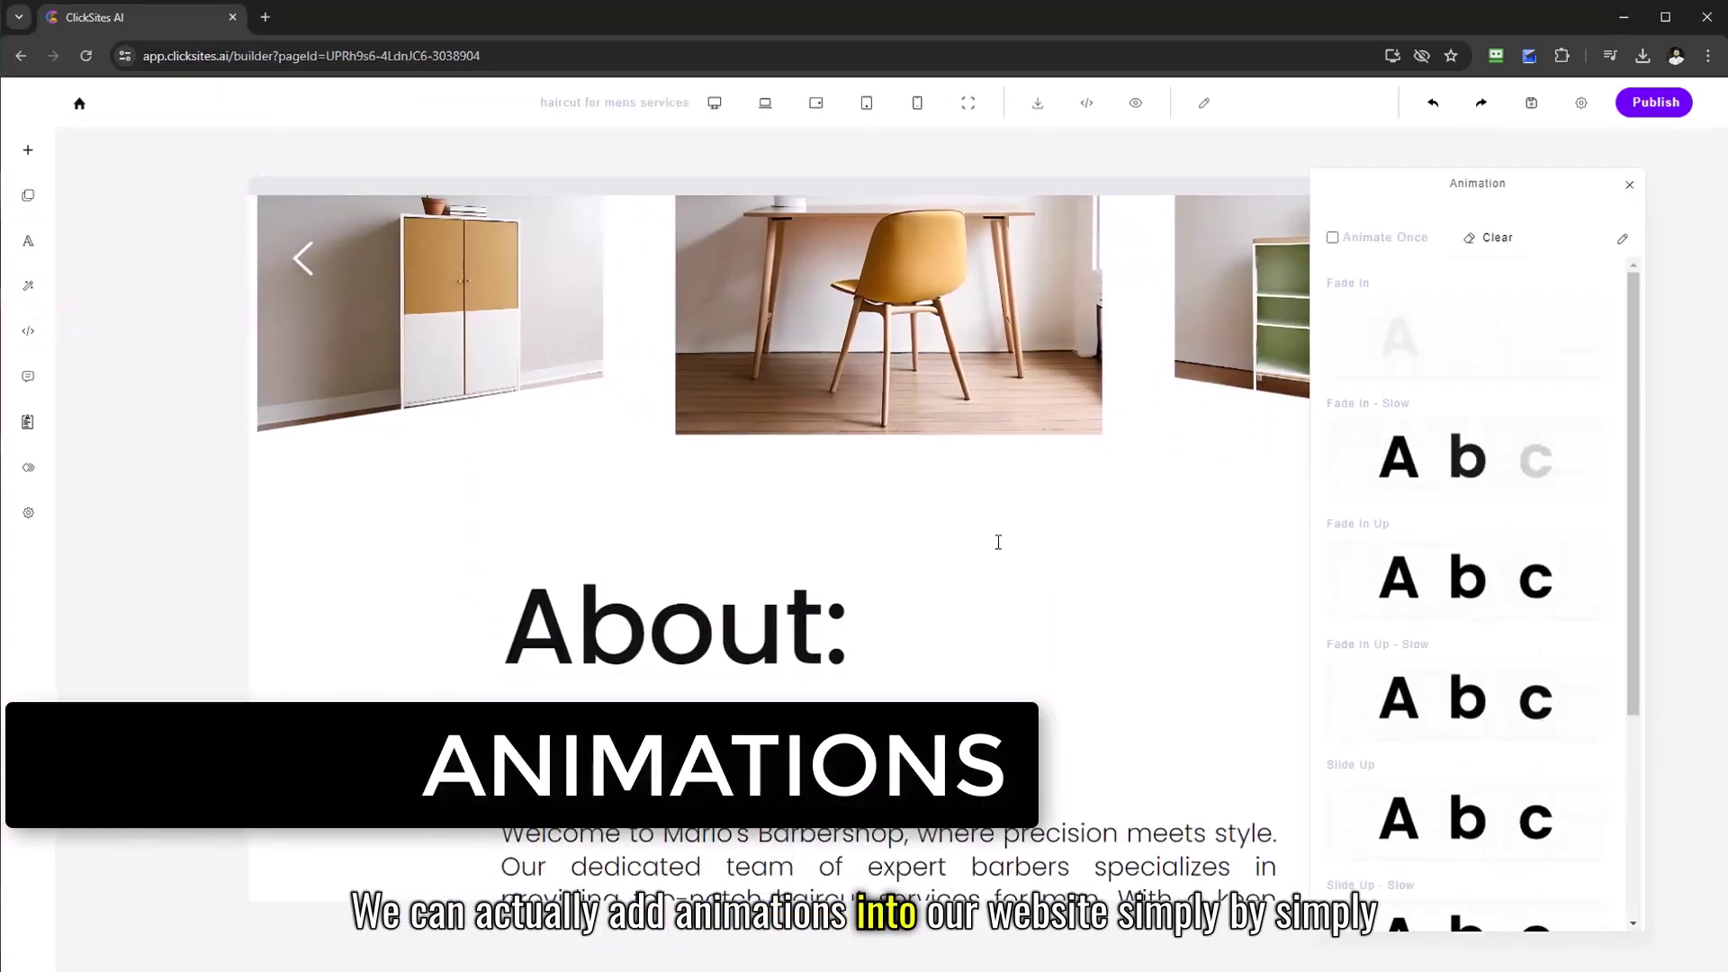
pyautogui.scroll(2, 752, 348)
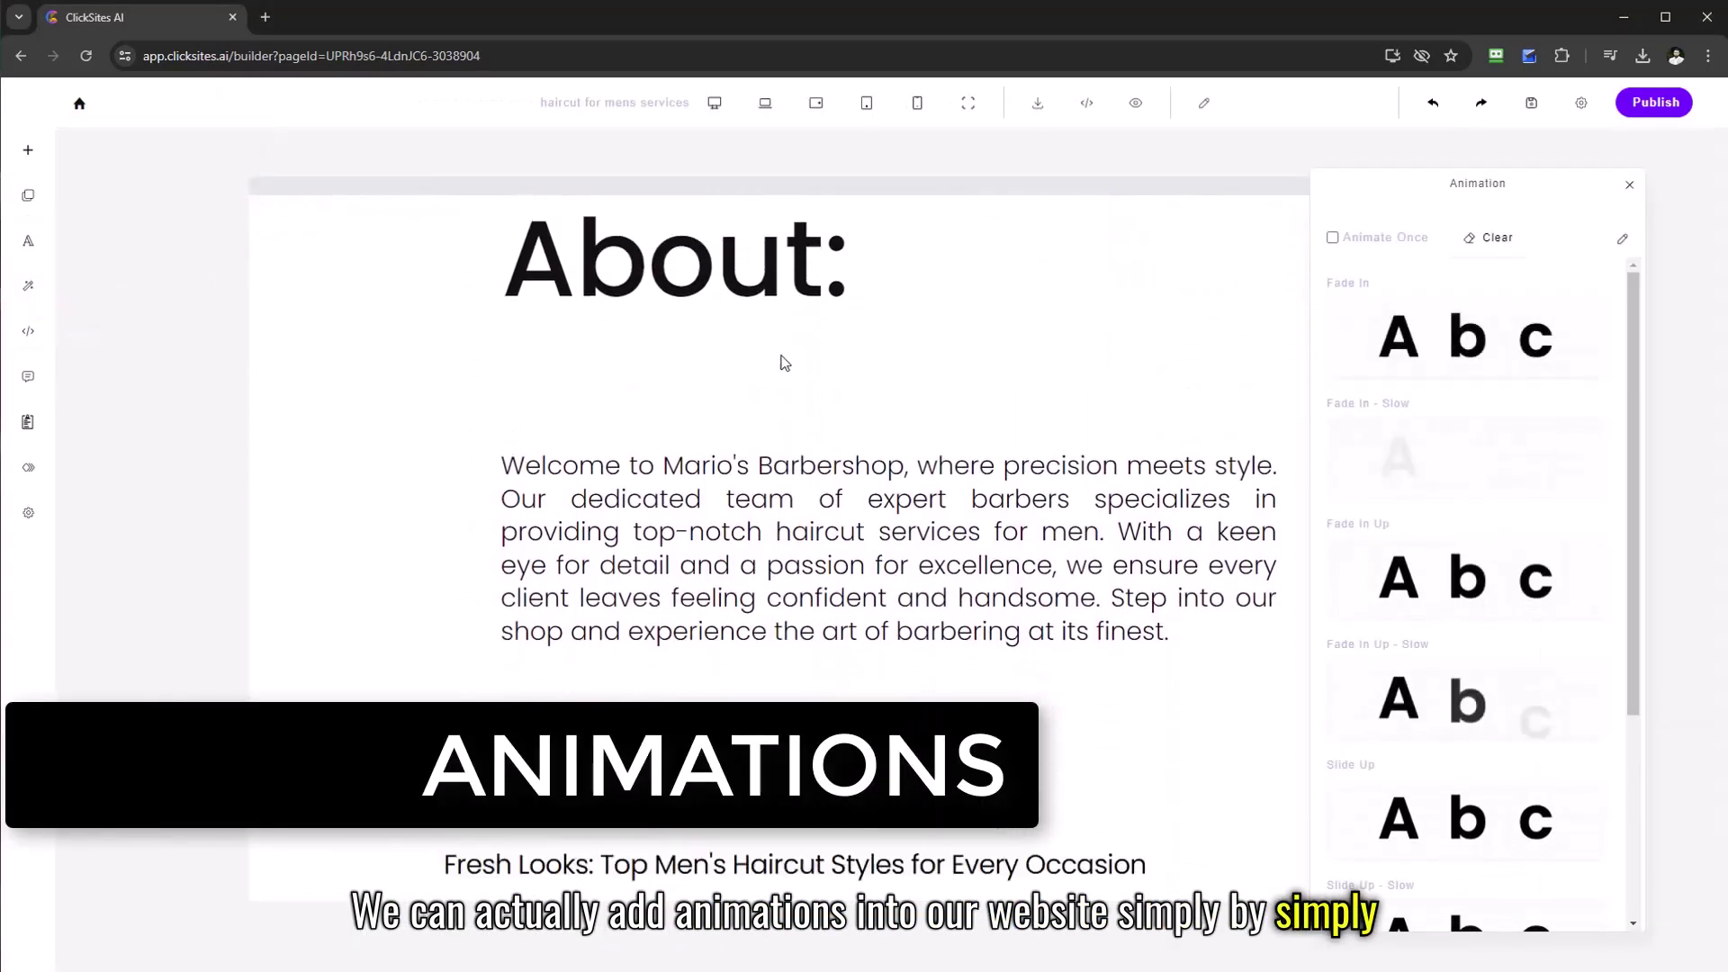
pyautogui.click(942, 369)
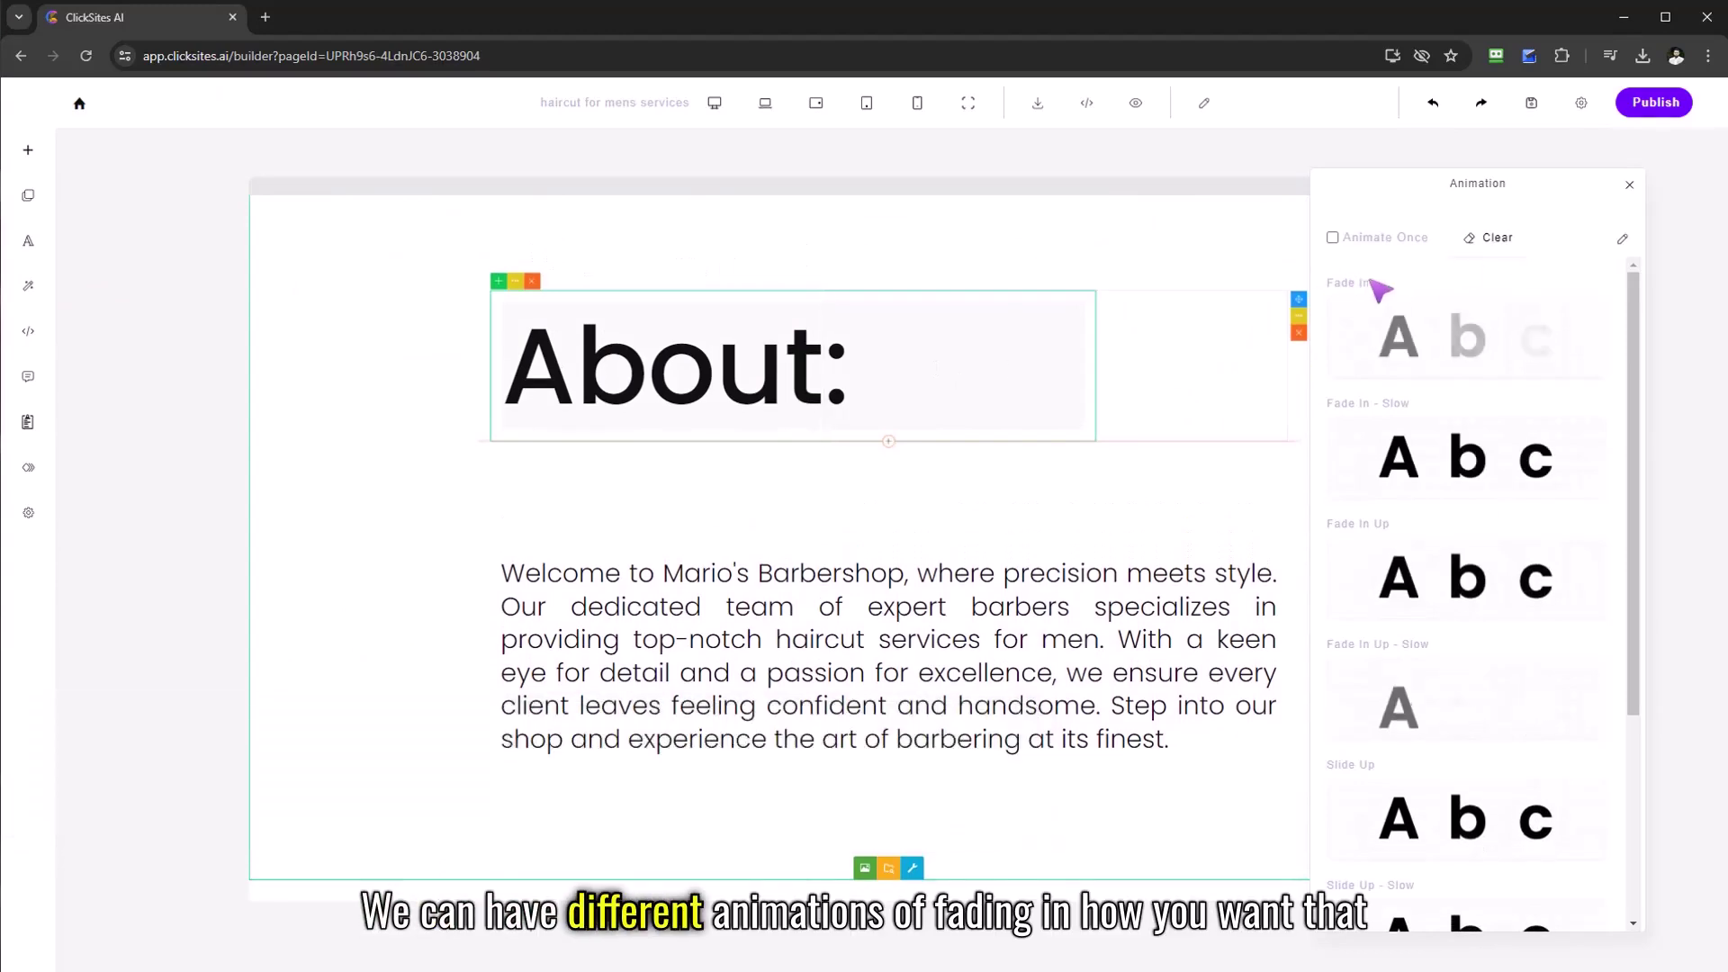
pyautogui.scroll(-1, 1467, 486)
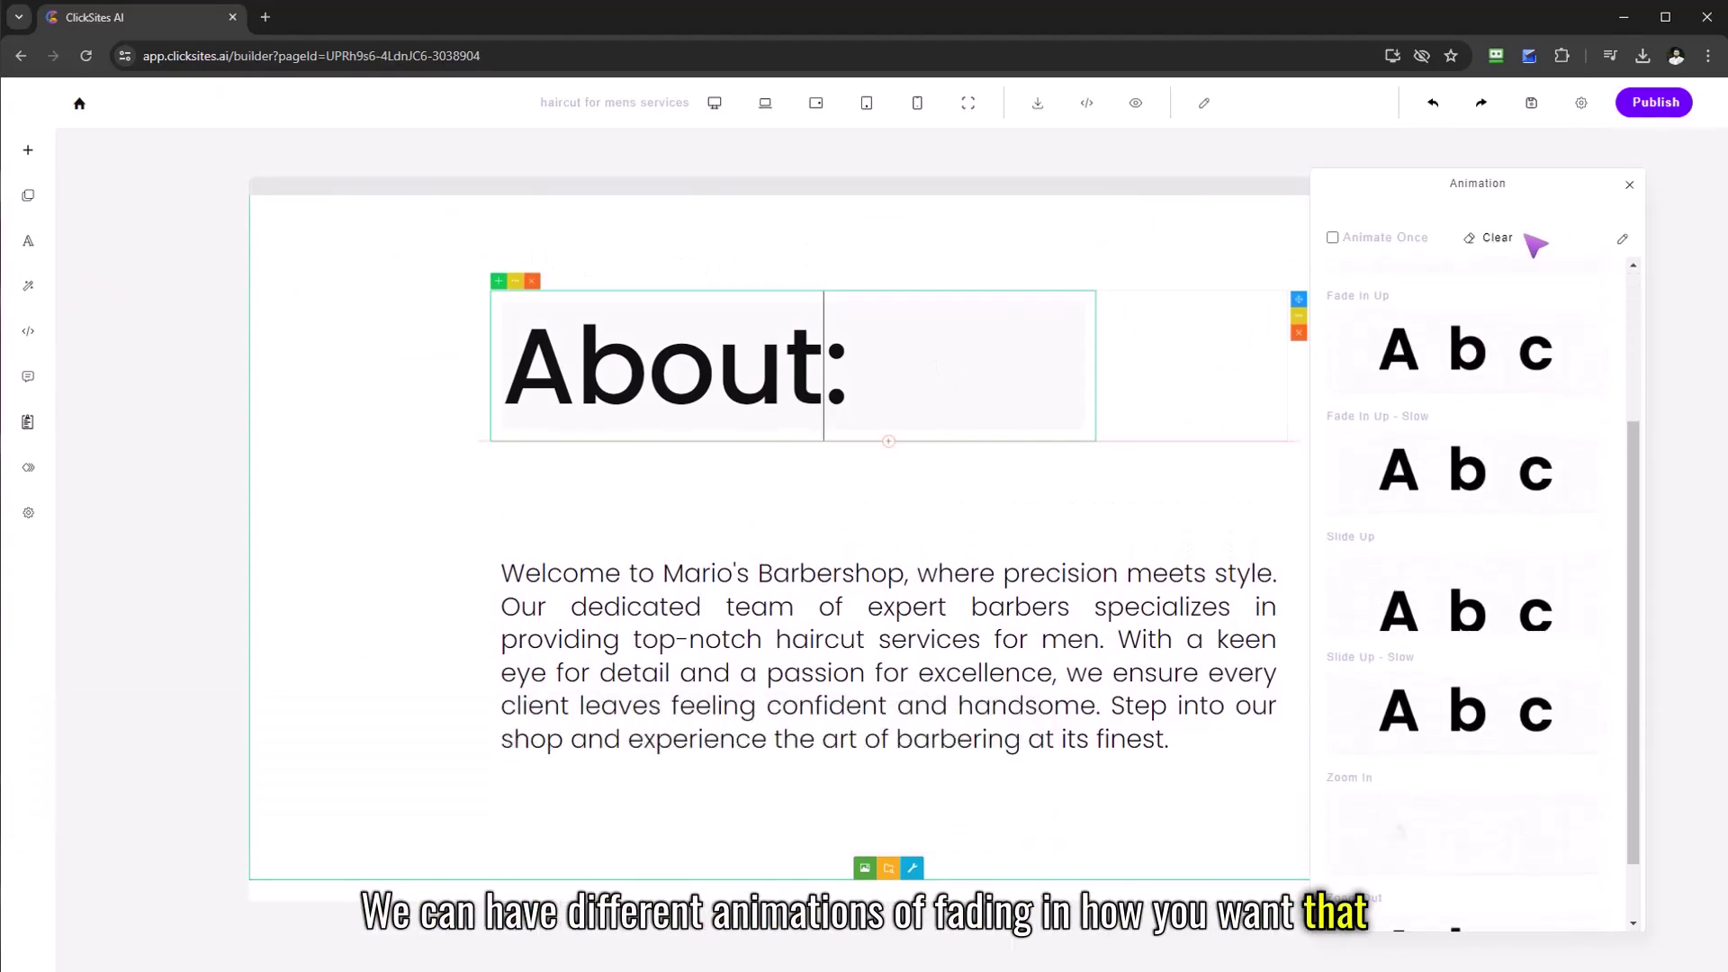
pyautogui.click(1621, 239)
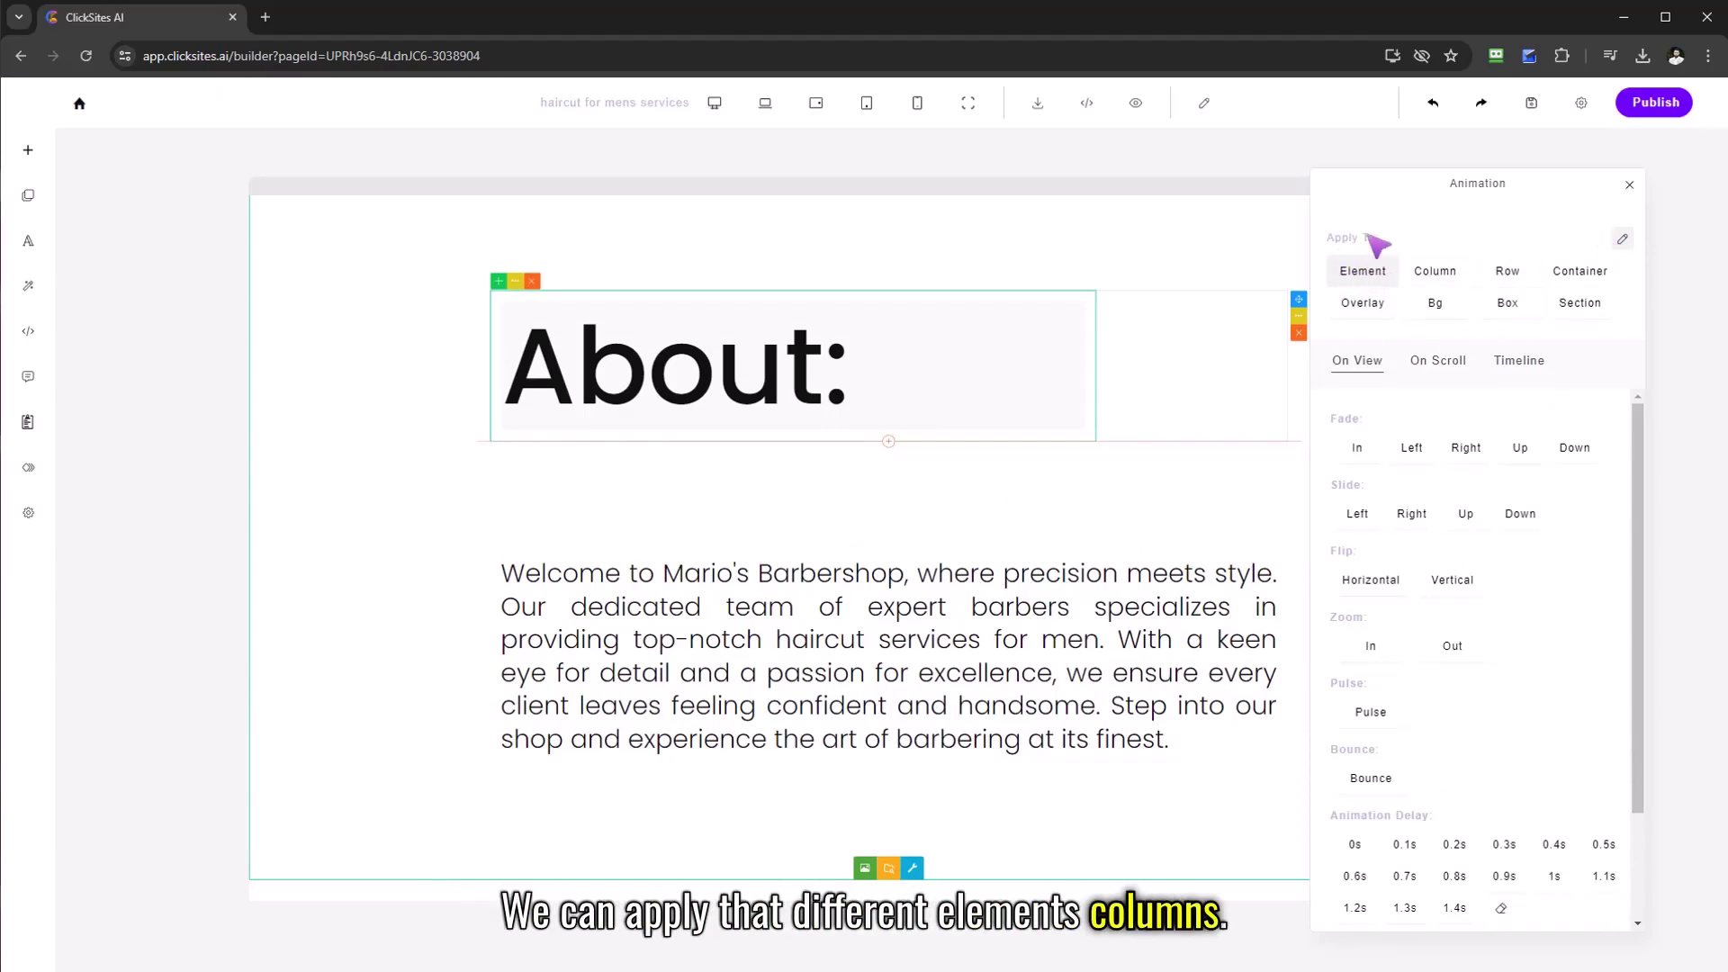
pyautogui.click(1620, 240)
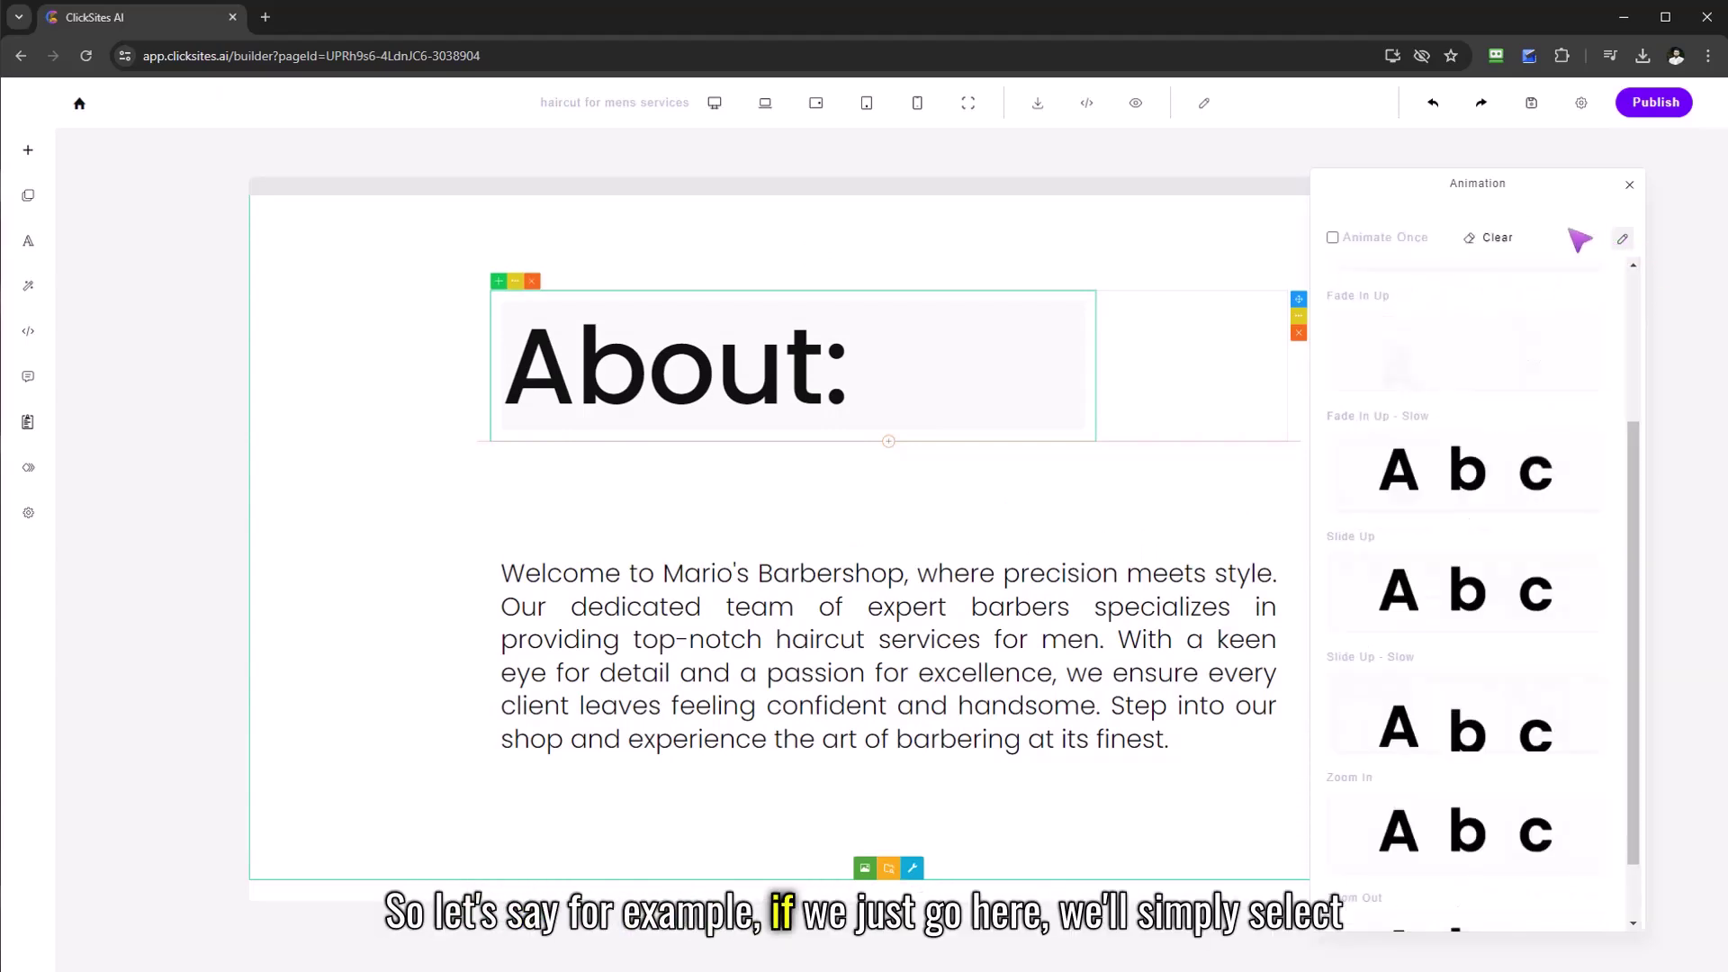
pyautogui.click(1542, 480)
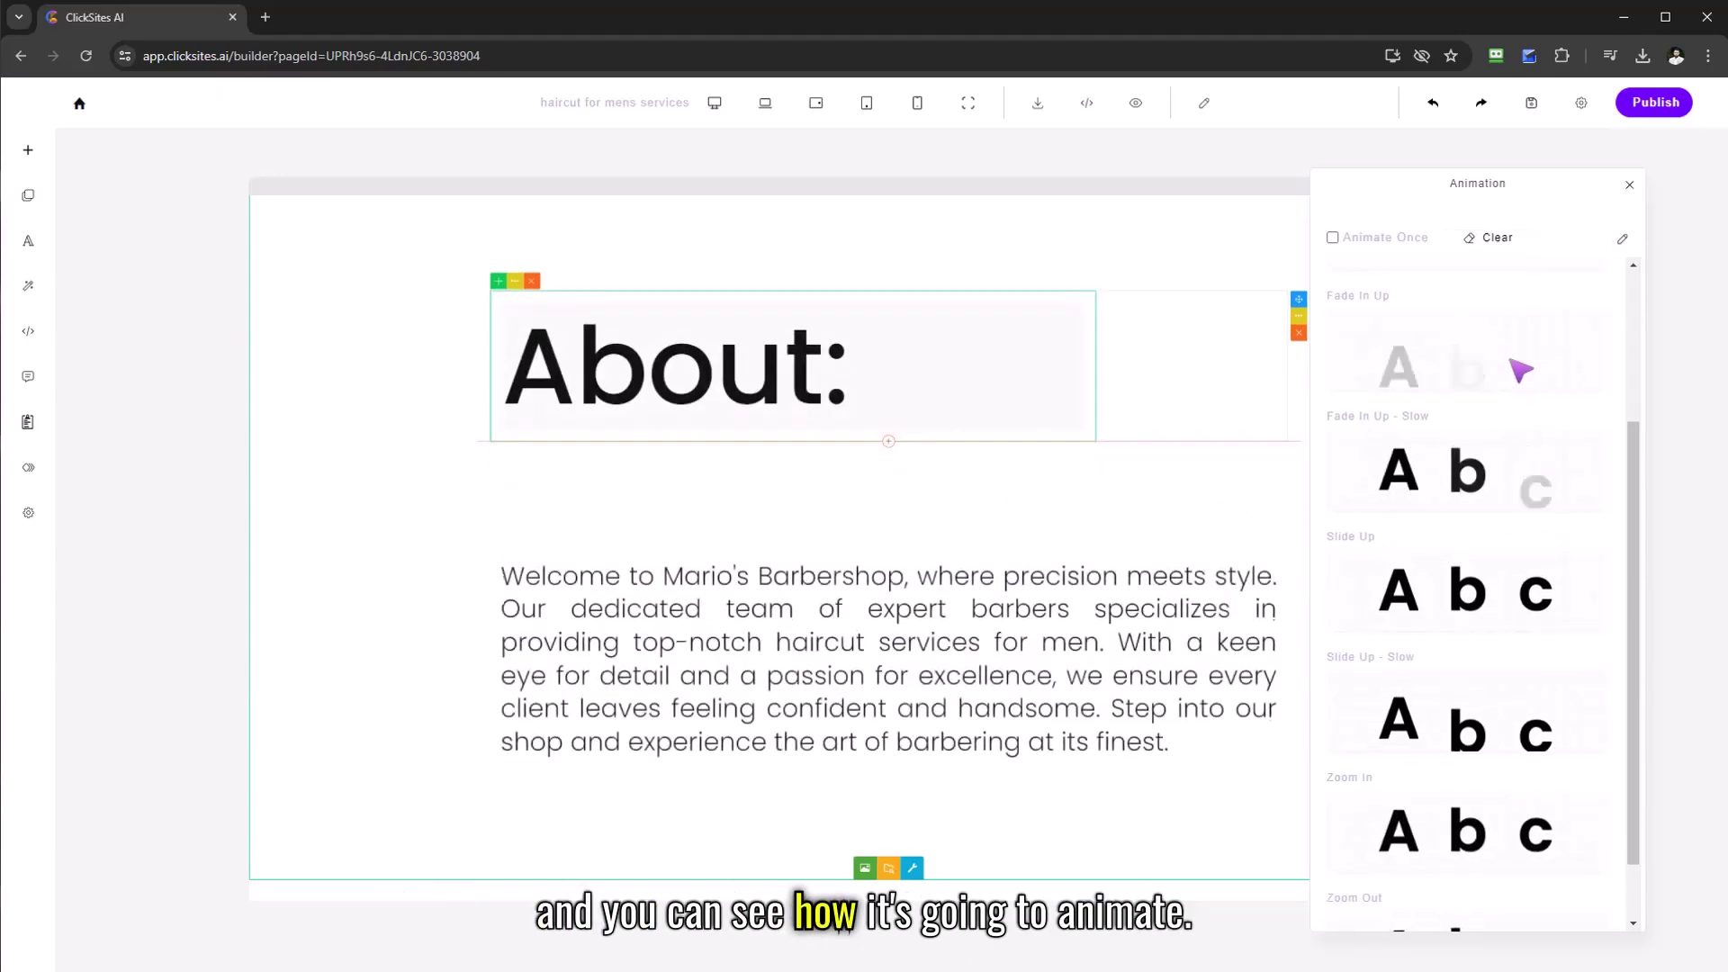
pyautogui.click(1481, 615)
pyautogui.click(1622, 239)
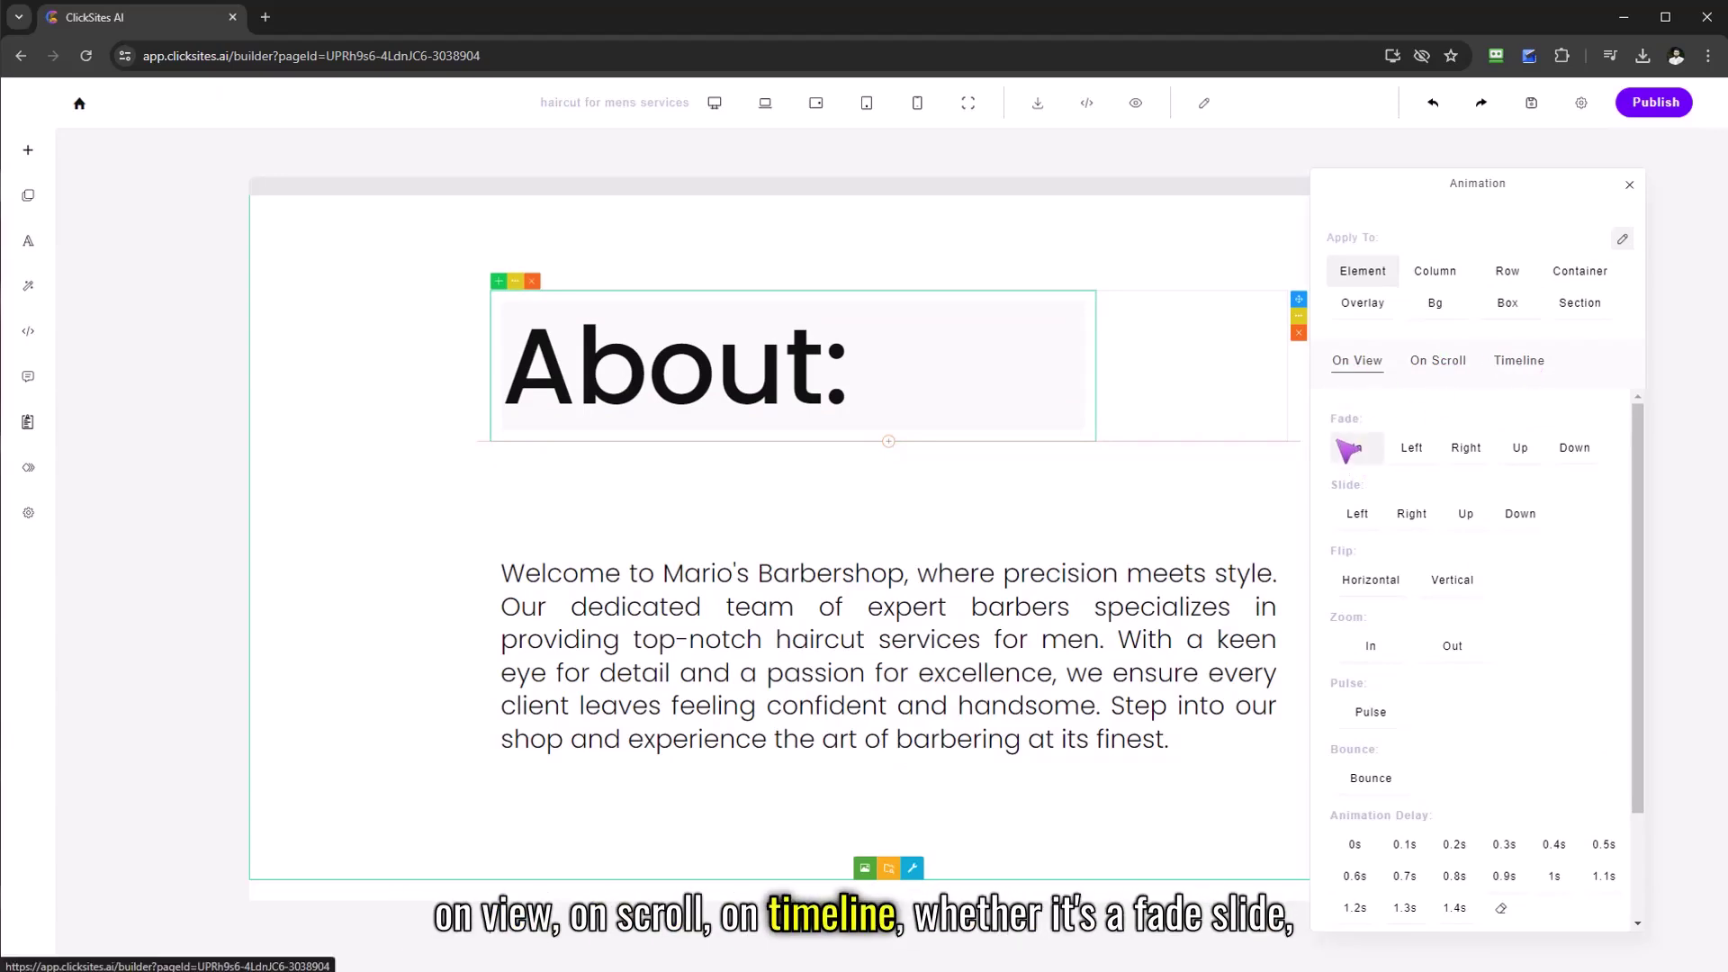
pyautogui.click(1425, 518)
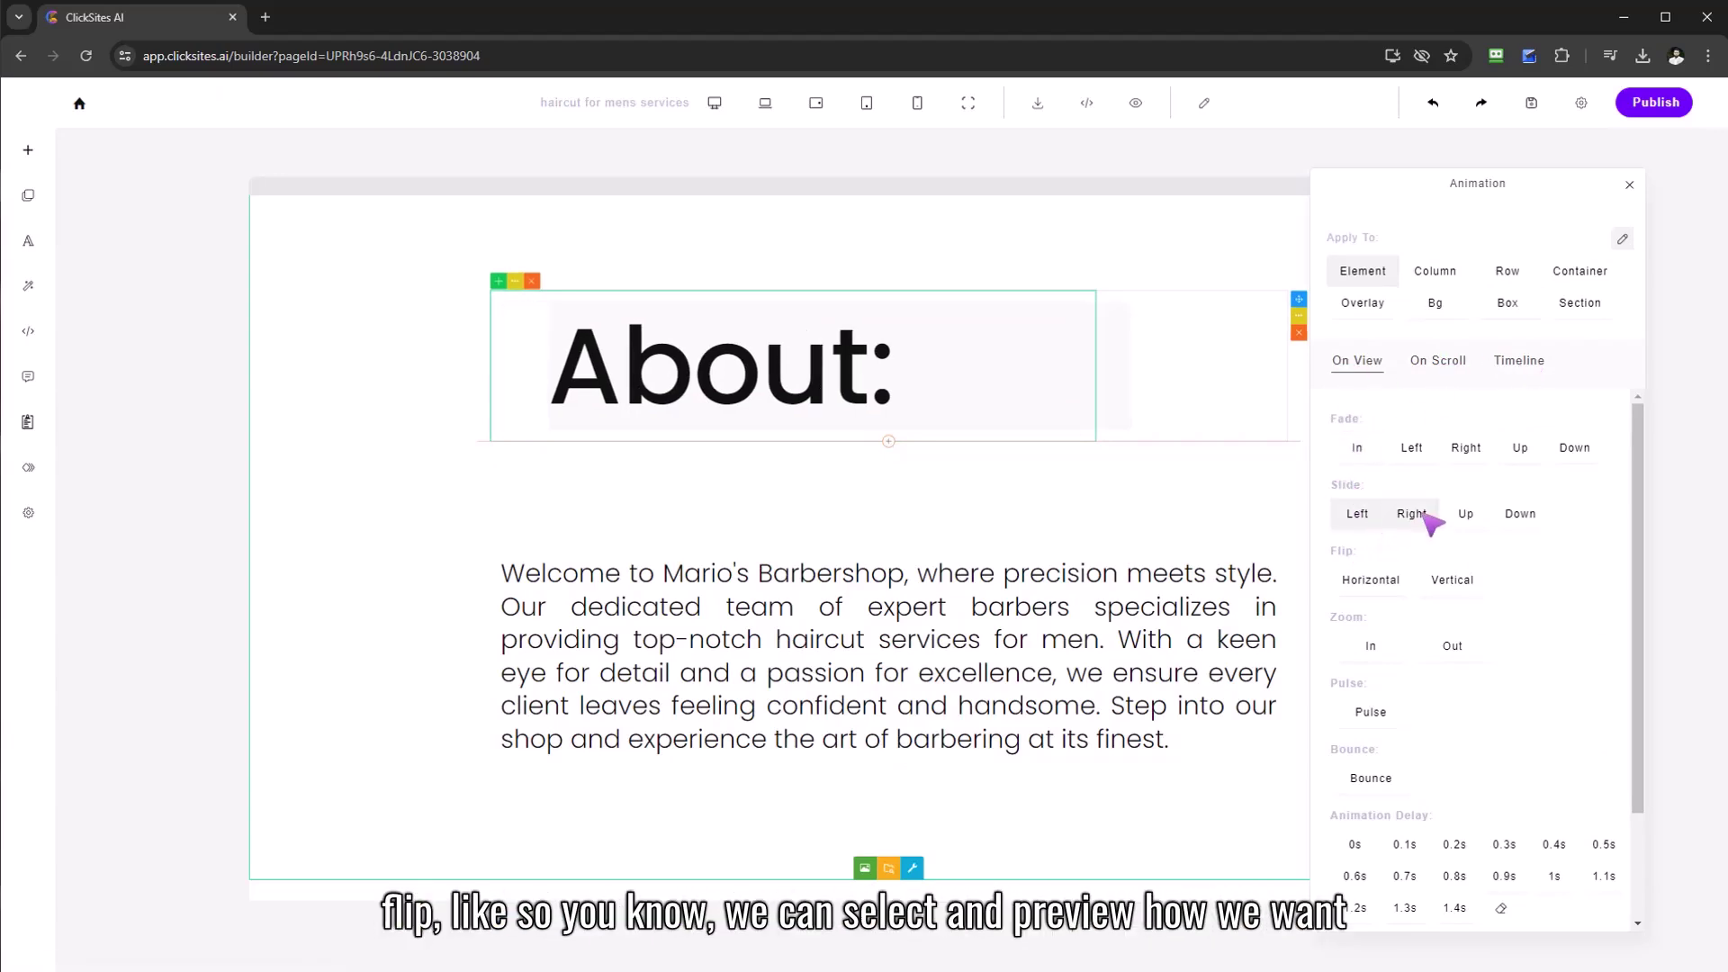
pyautogui.click(1374, 581)
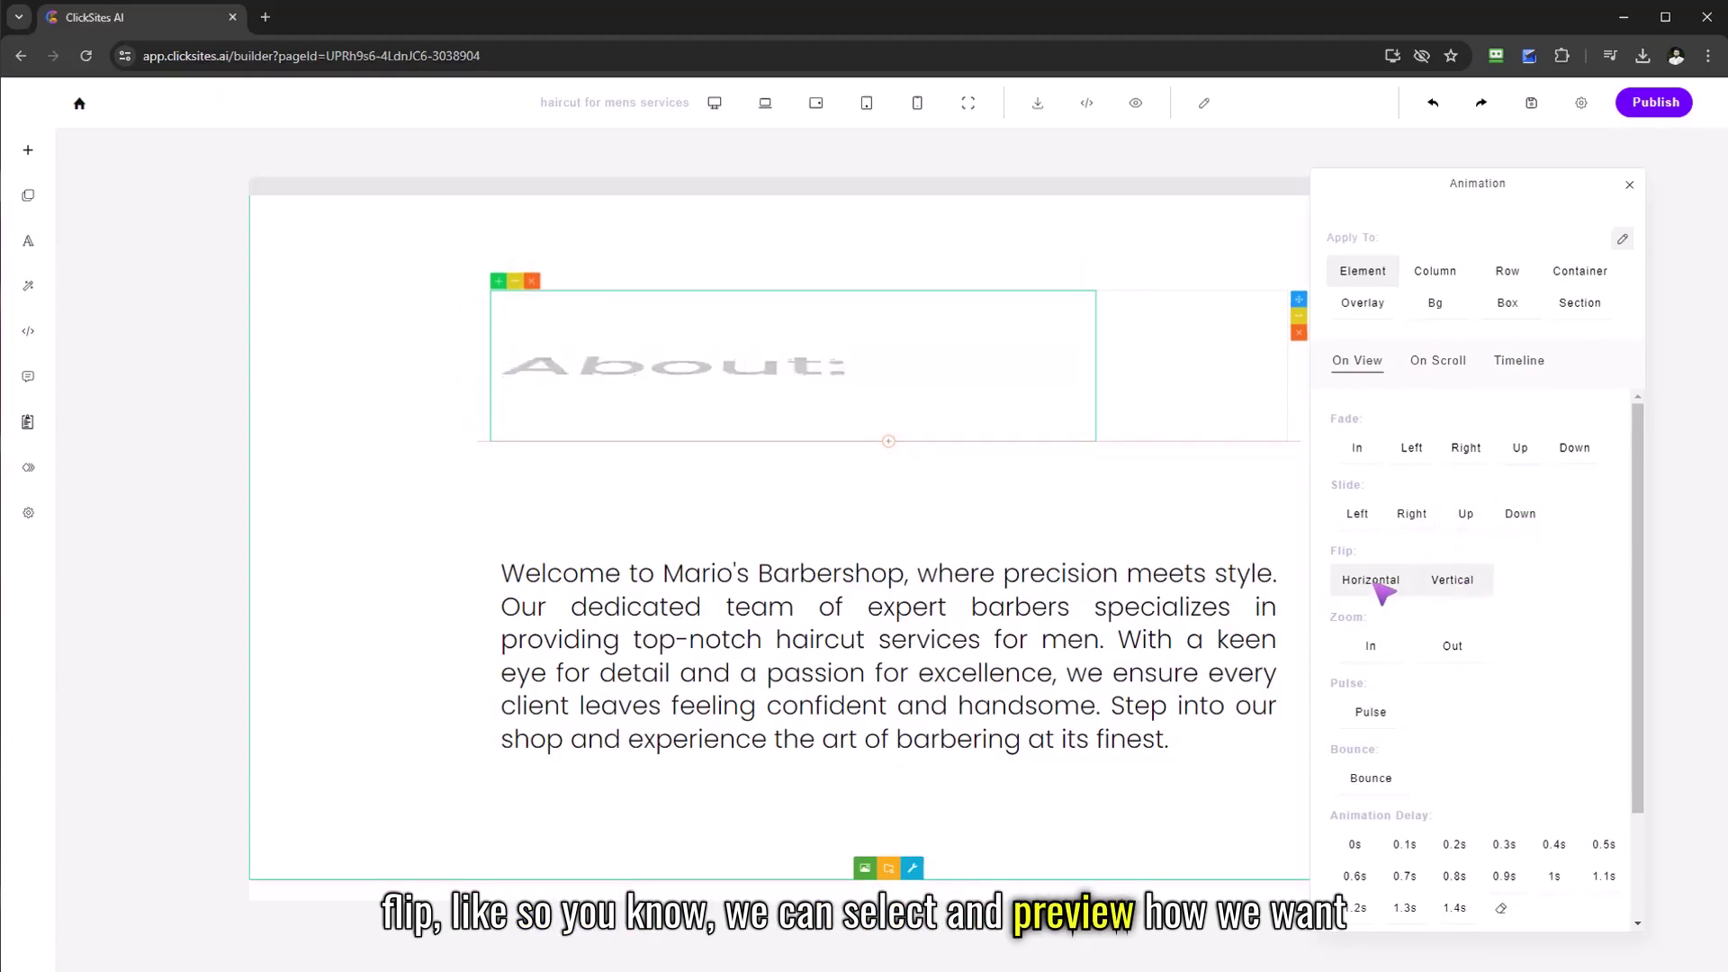
pyautogui.click(1374, 646)
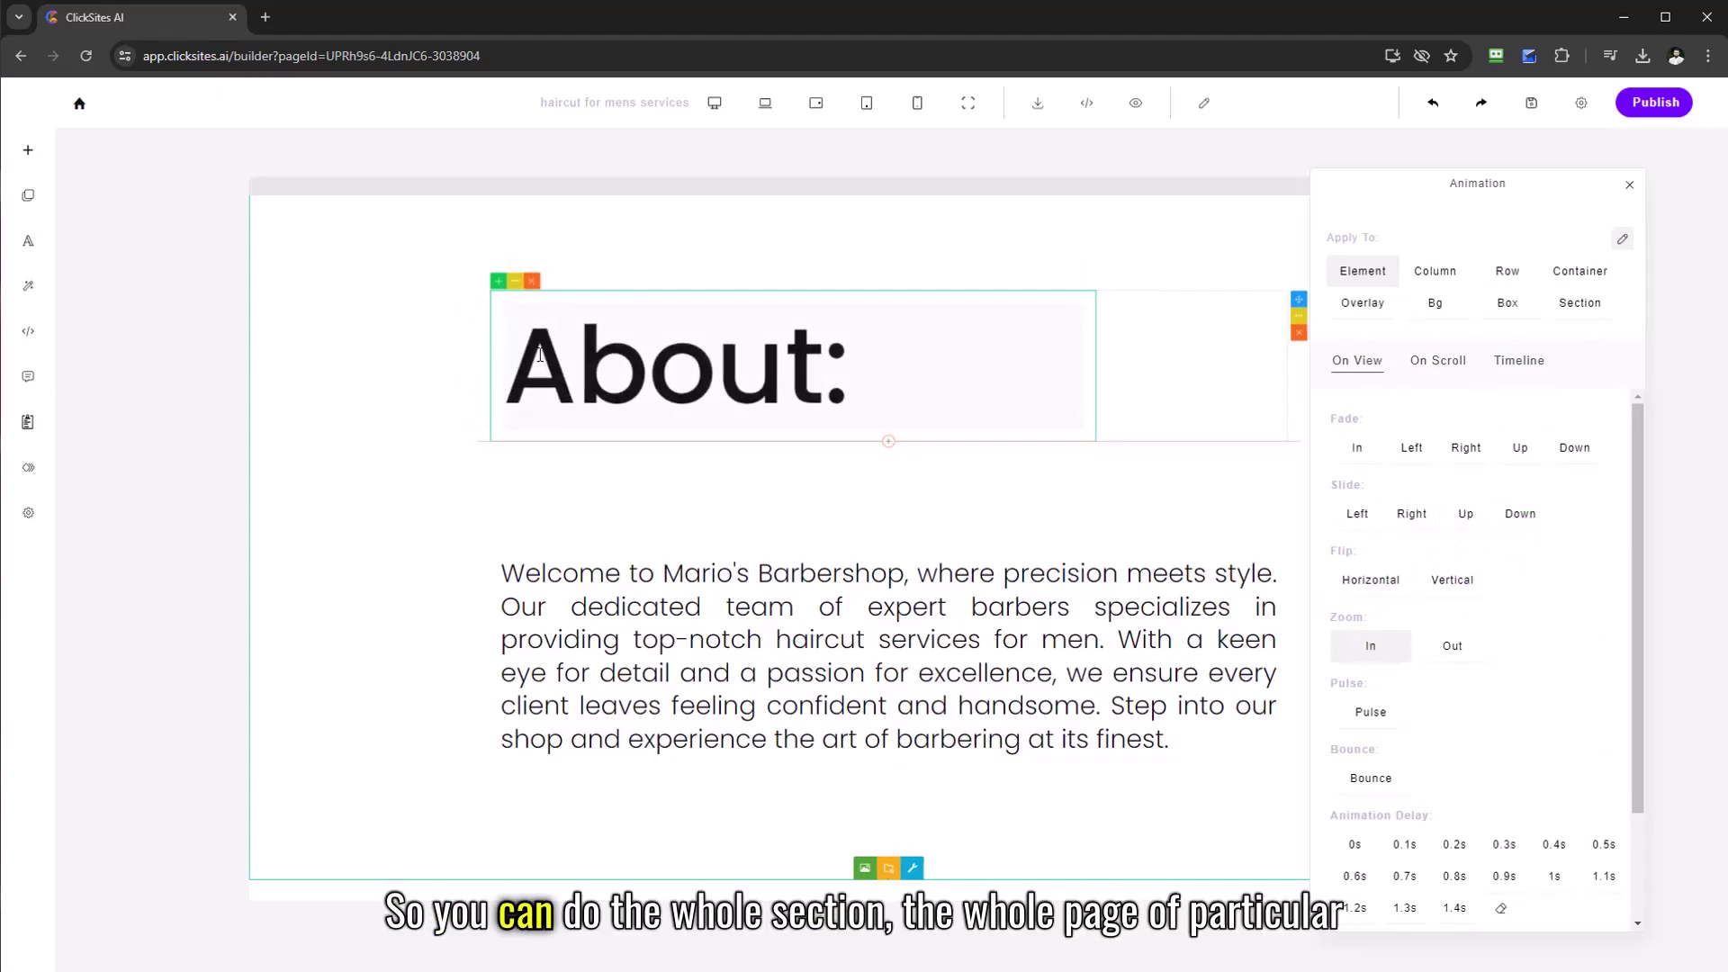
# - Give the welcome paragraph a Bounce animation, then show the on-scroll animations
pyautogui.moveTo(502, 572); pyautogui.dragTo(1167, 673)
pyautogui.click(1371, 712)
pyautogui.click(1377, 780)
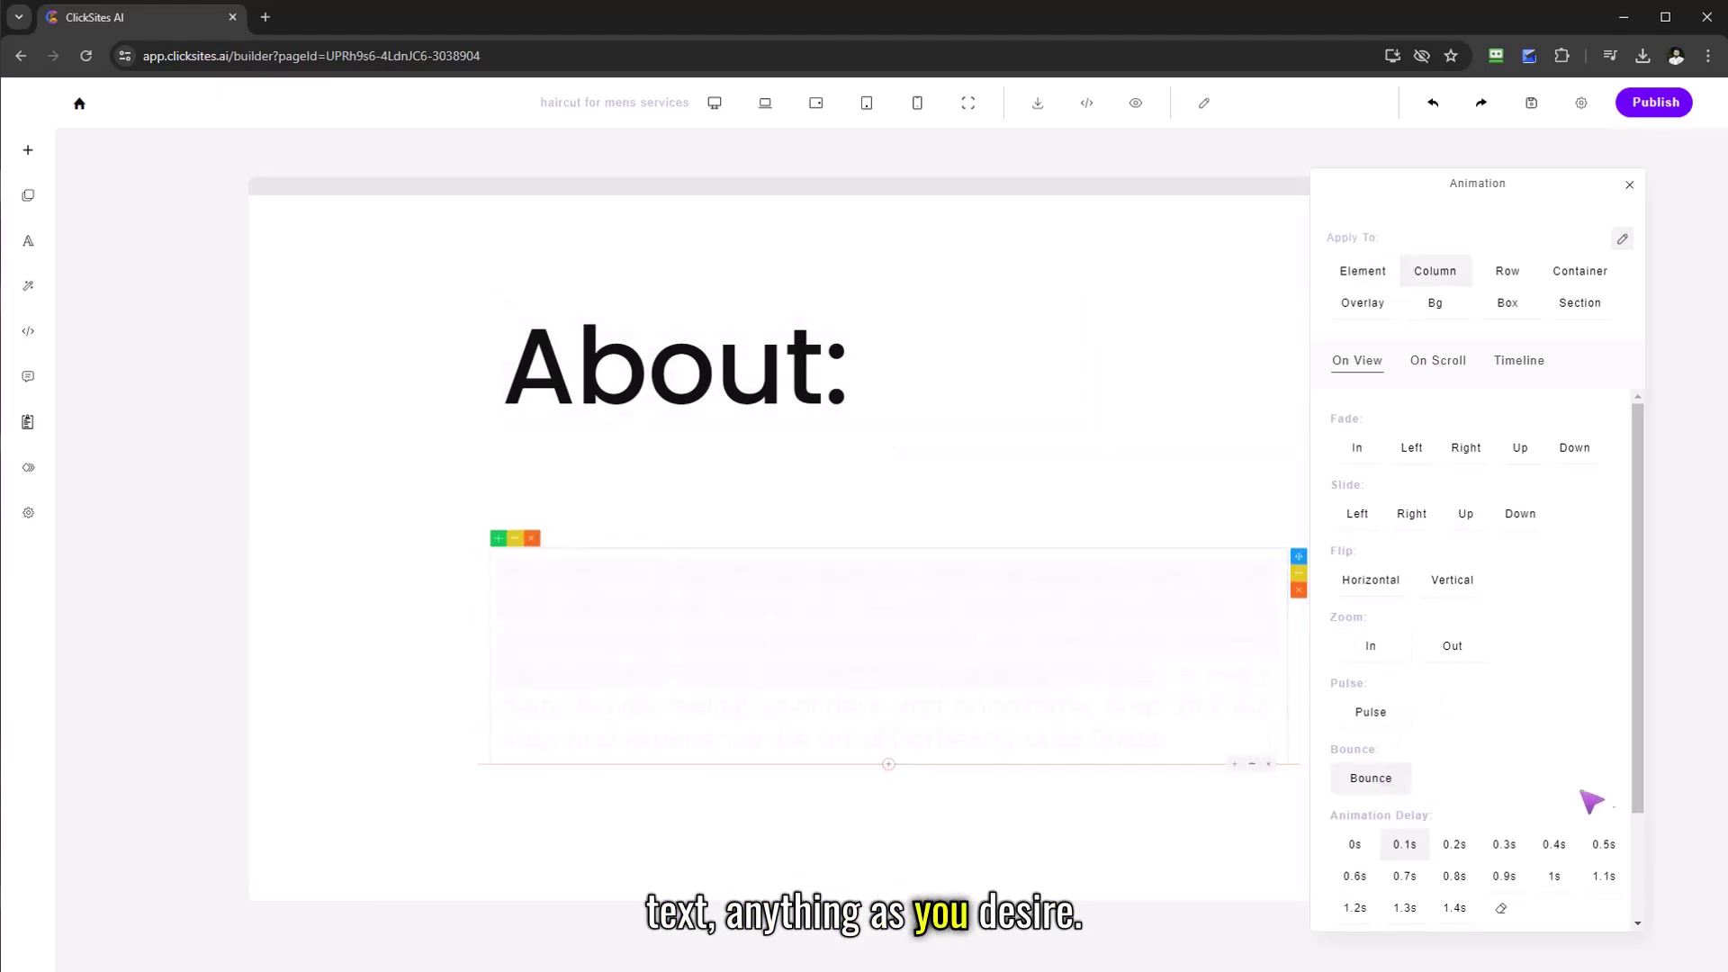
pyautogui.moveTo(1645, 558); pyautogui.dragTo(1649, 694)
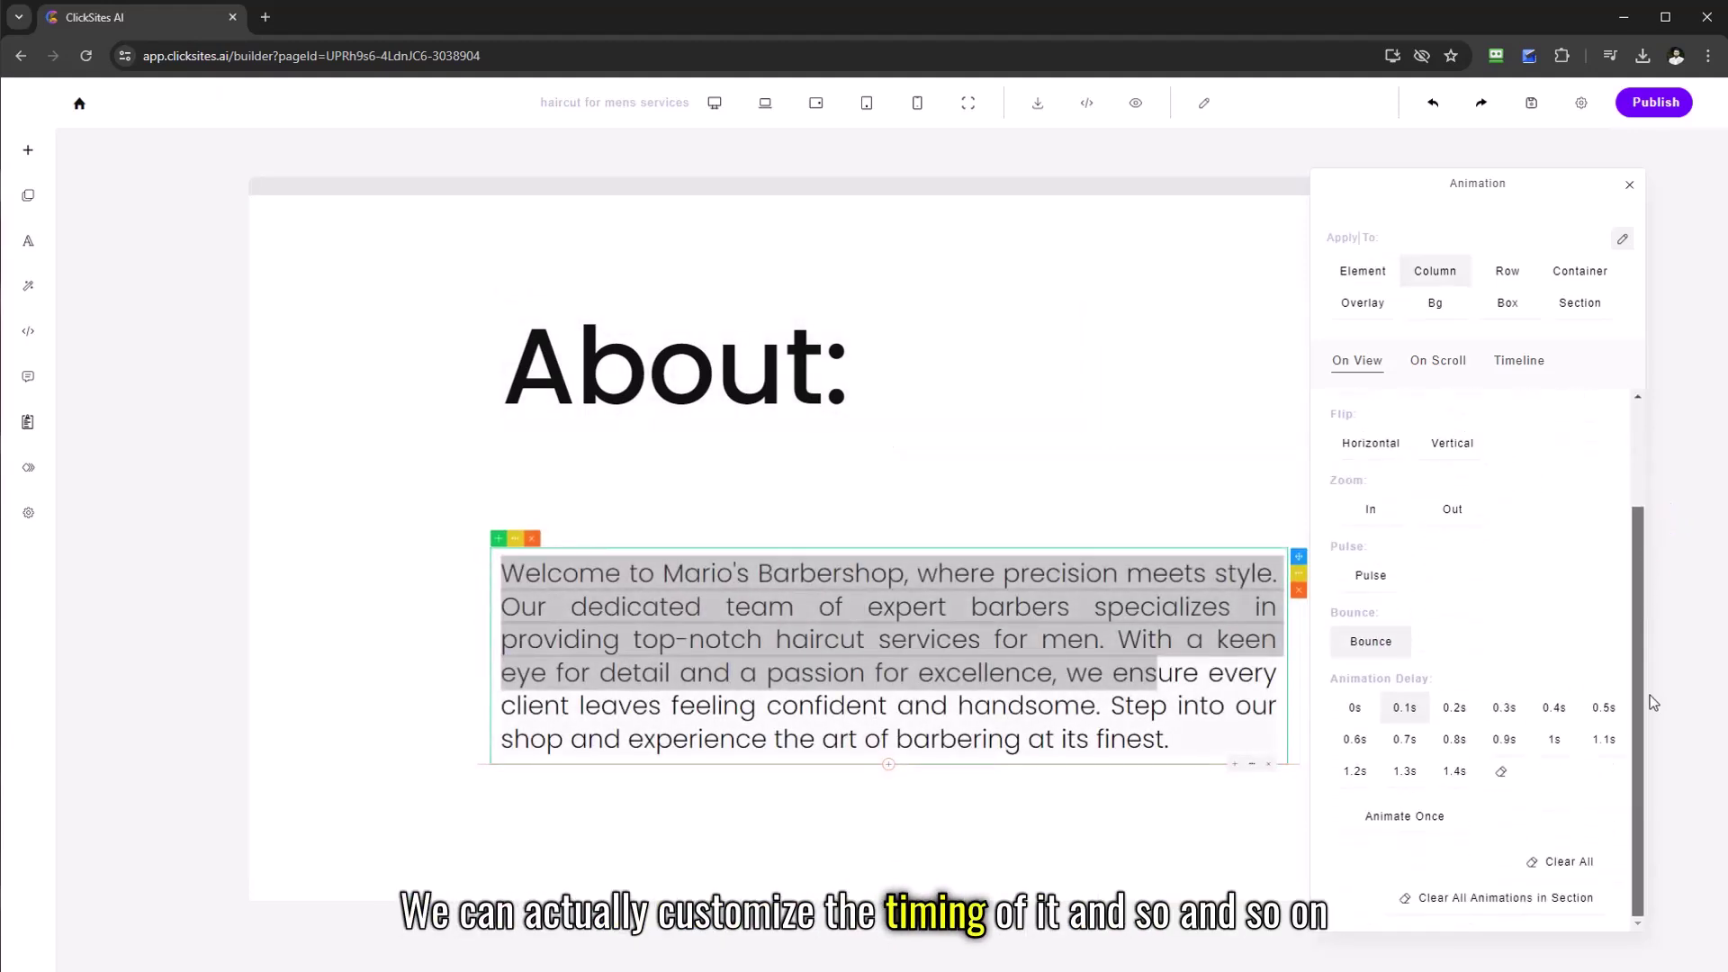
pyautogui.moveTo(1647, 562); pyautogui.dragTo(1655, 436)
pyautogui.click(1445, 363)
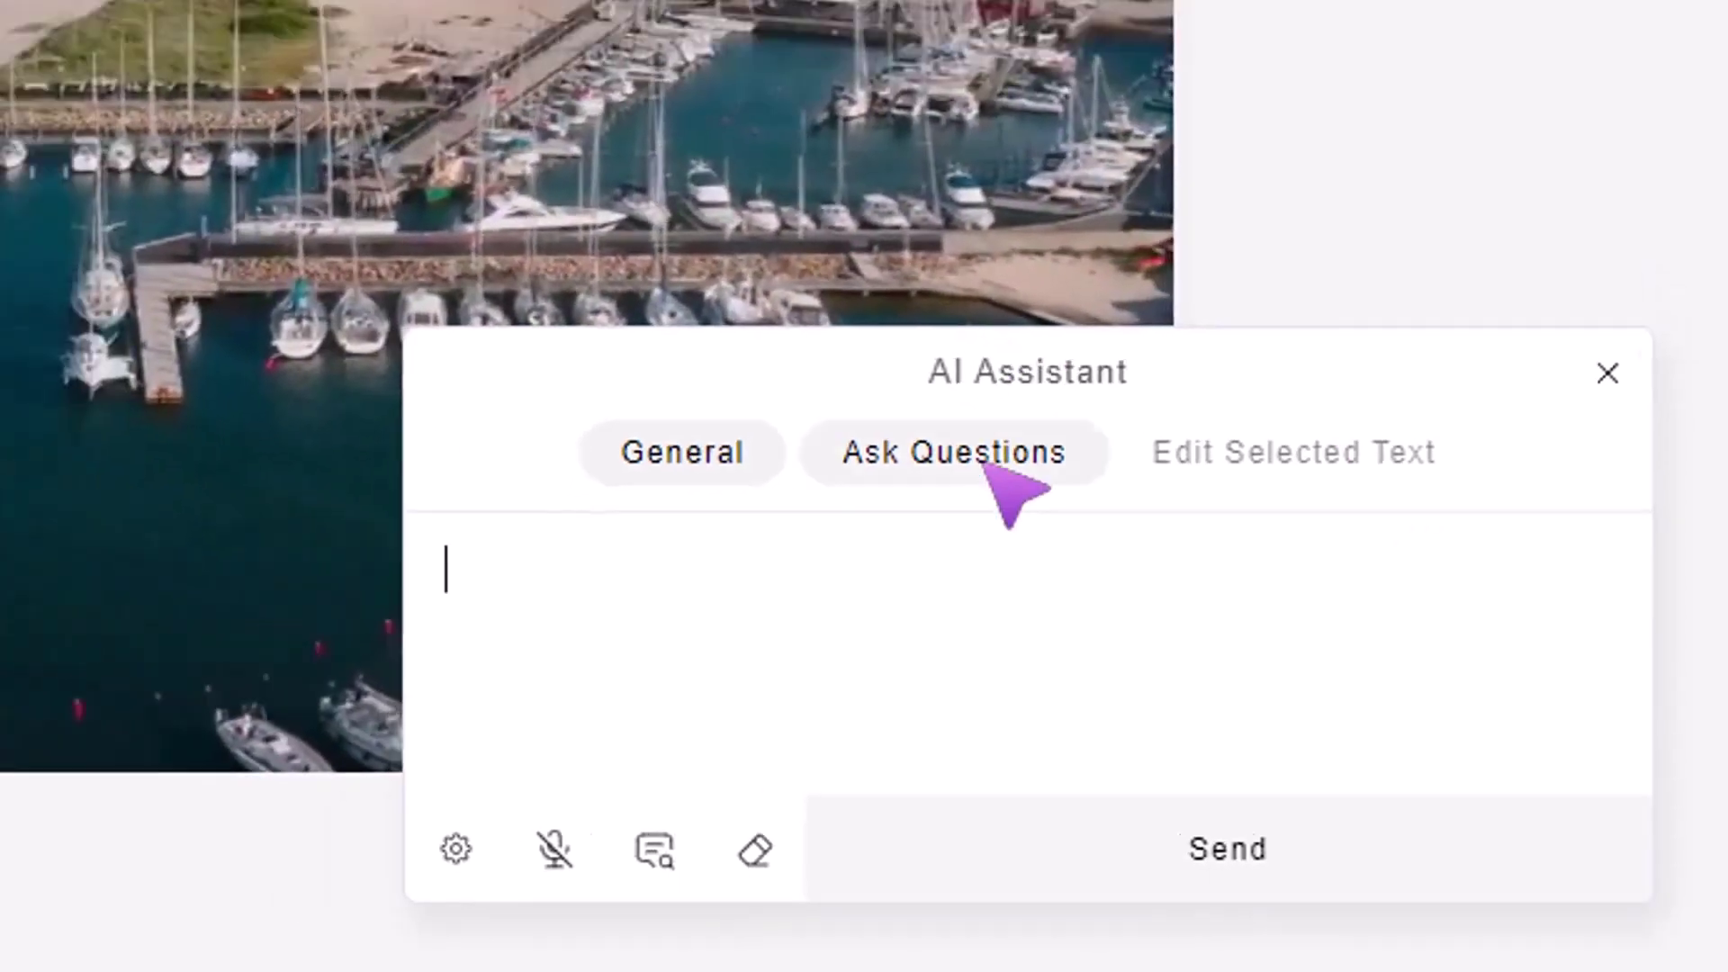
# - Dismiss the context menu on the AI Assistant prompt box, leaving the prompt empty
pyautogui.rightClick(759, 654)
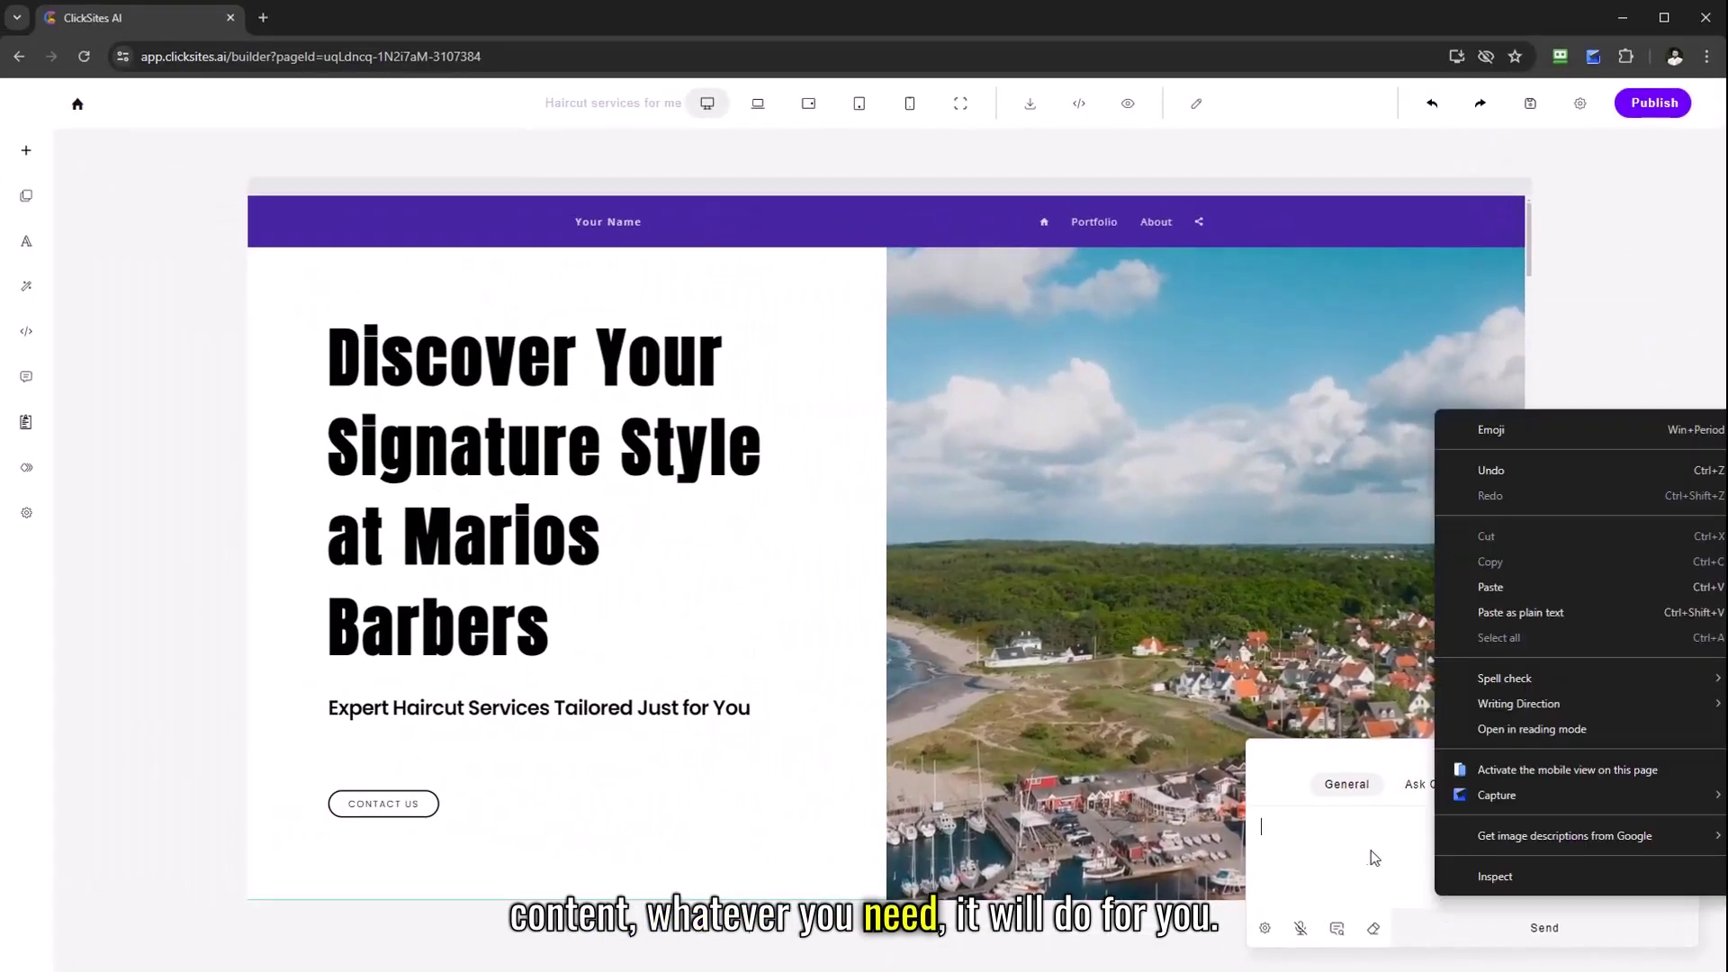
pyautogui.click(1374, 856)
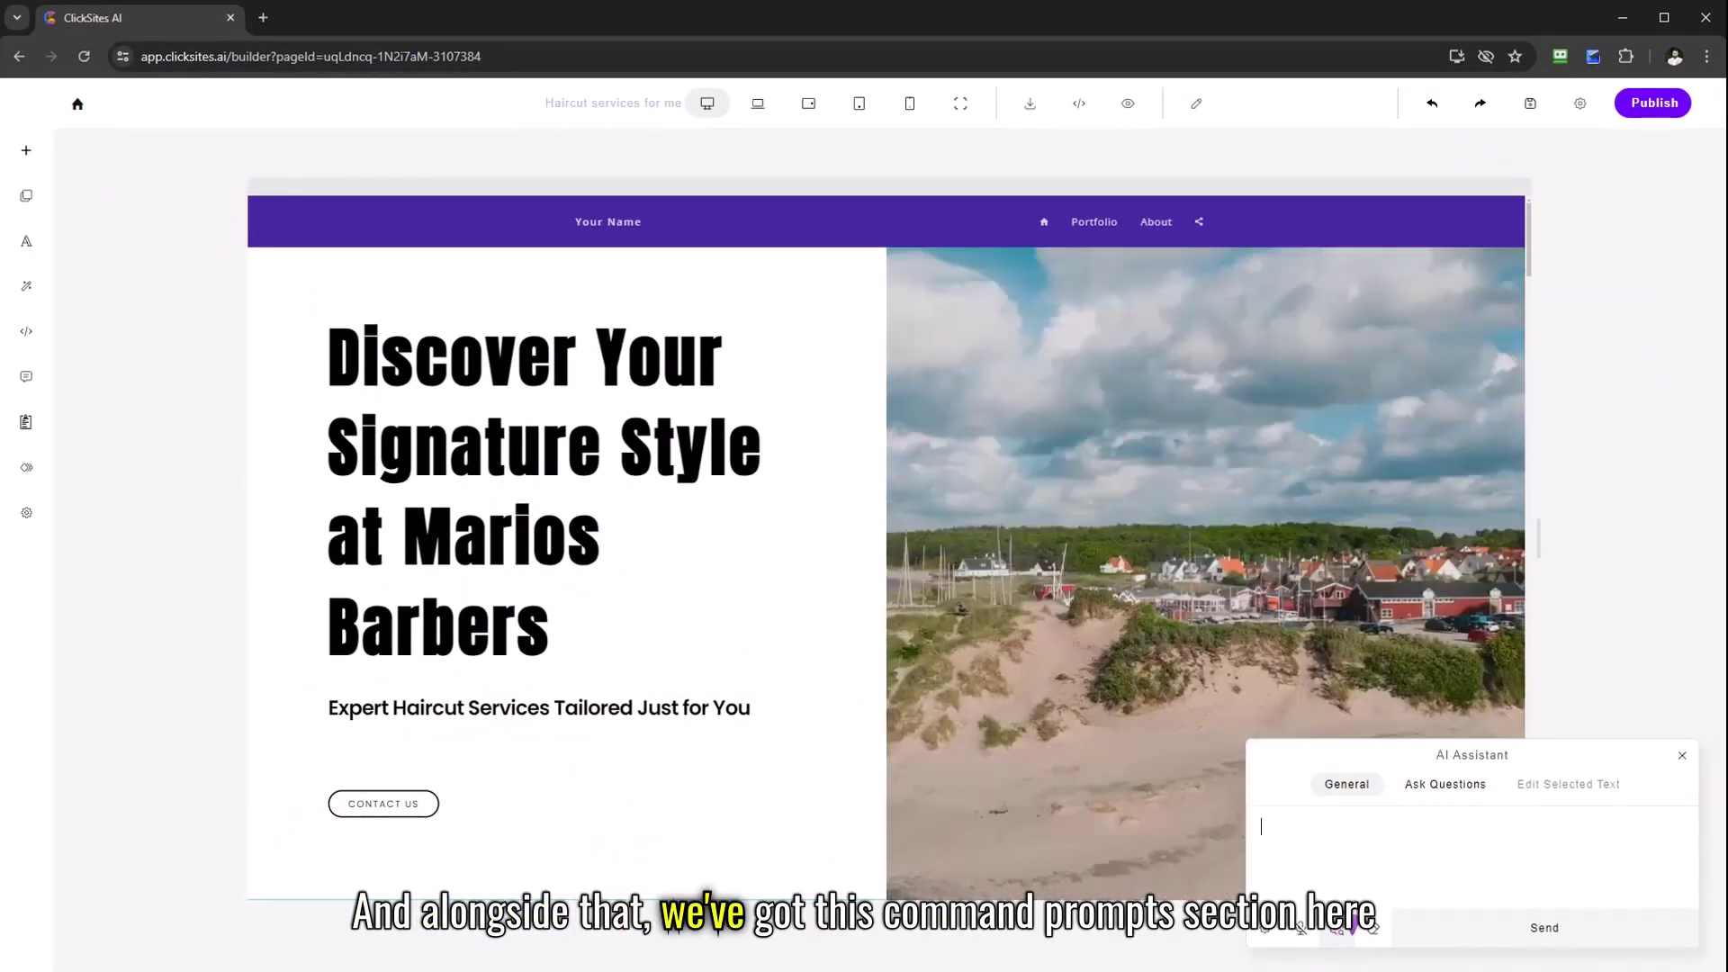
# - Load the 'Create a feature list of our wood cabin for rent' example from the prompt library
pyautogui.click(1338, 925)
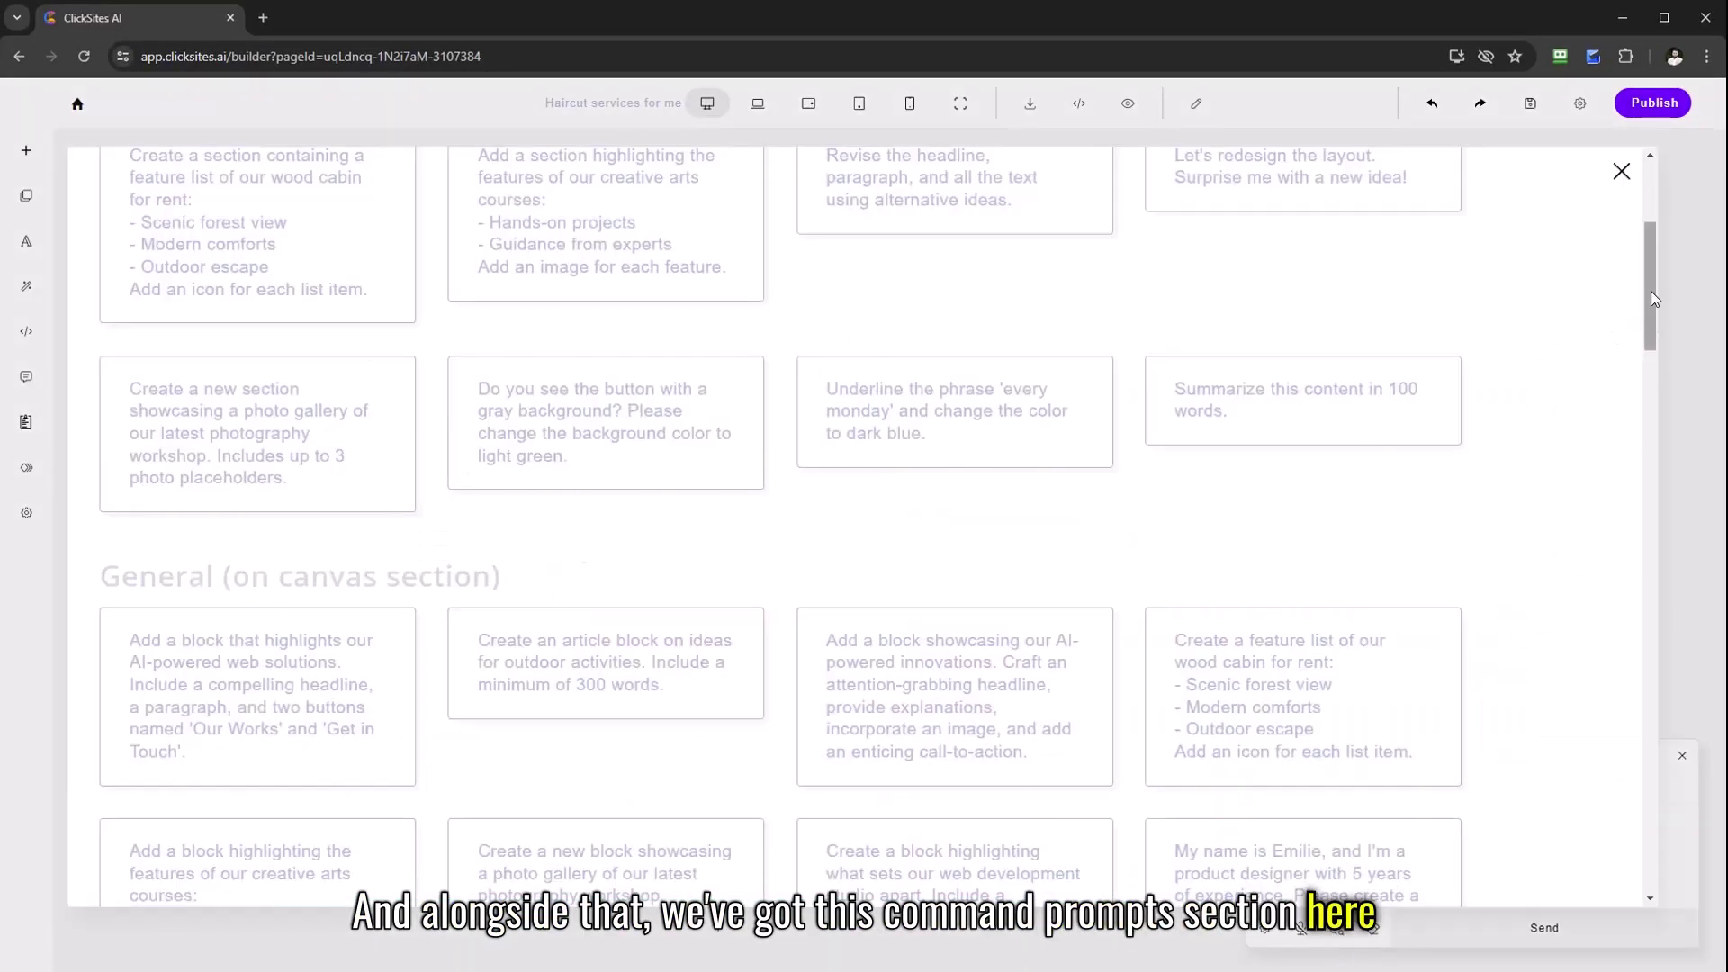
pyautogui.moveTo(1650, 293); pyautogui.dragTo(1650, 423)
pyautogui.scroll(-5, 1644, 432)
pyautogui.scroll(-2, 1647, 464)
pyautogui.scroll(5, 306, 684)
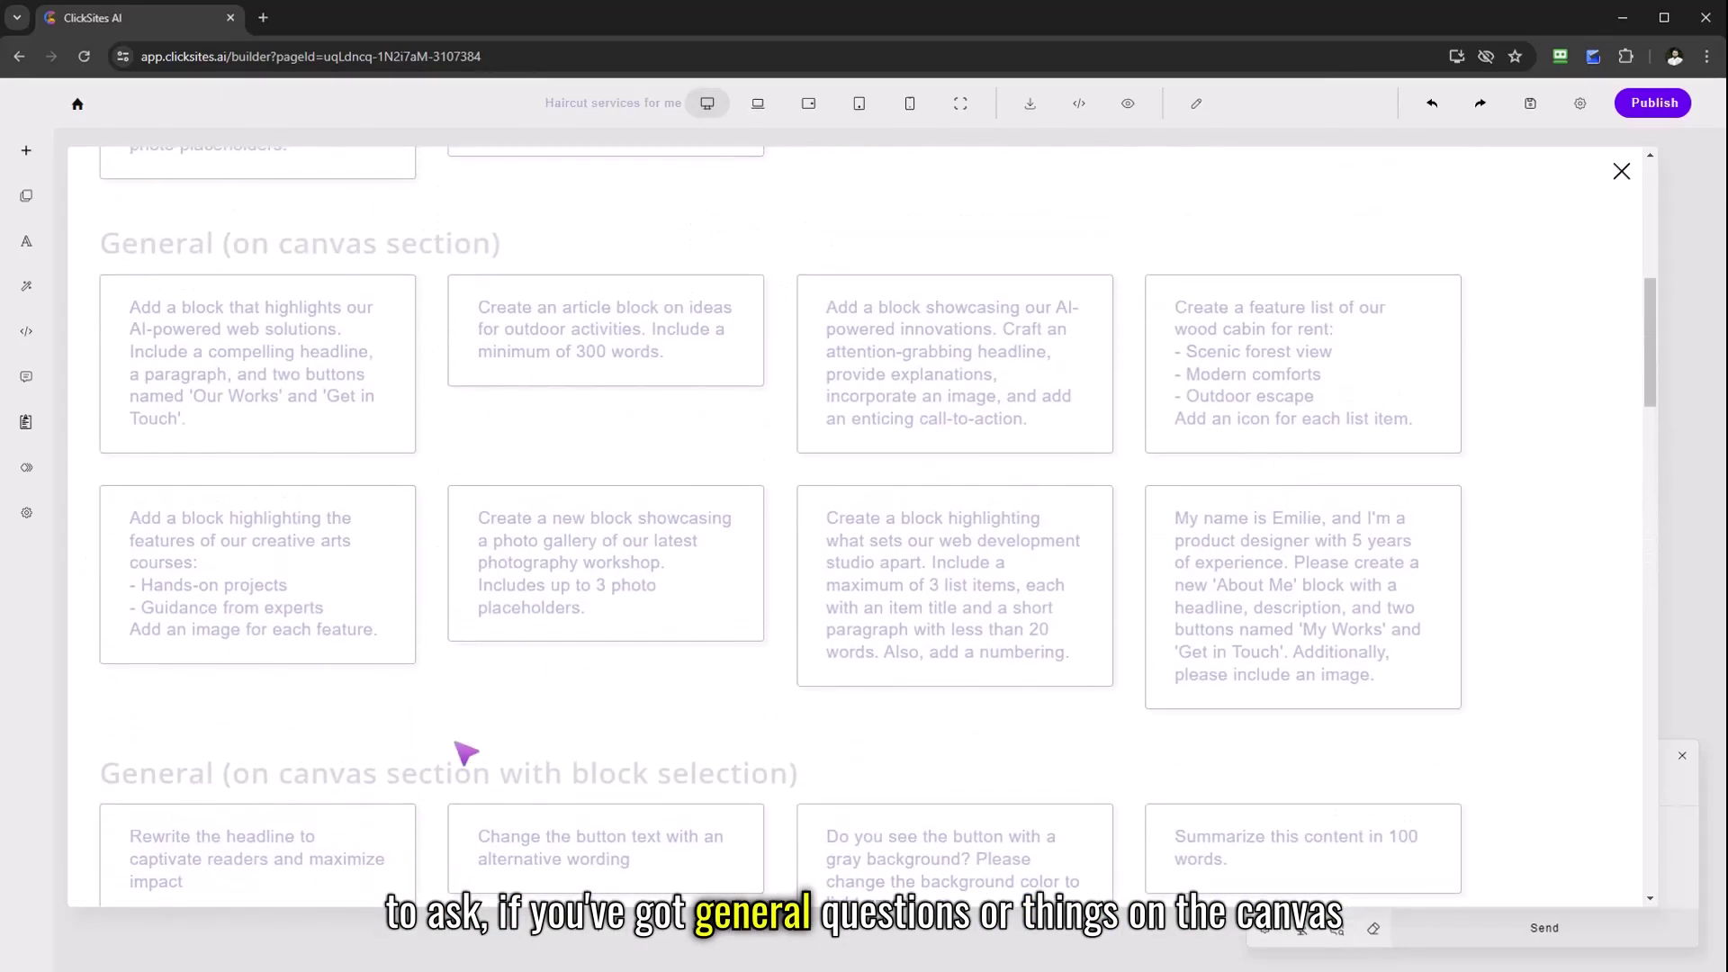
pyautogui.scroll(5, 432, 540)
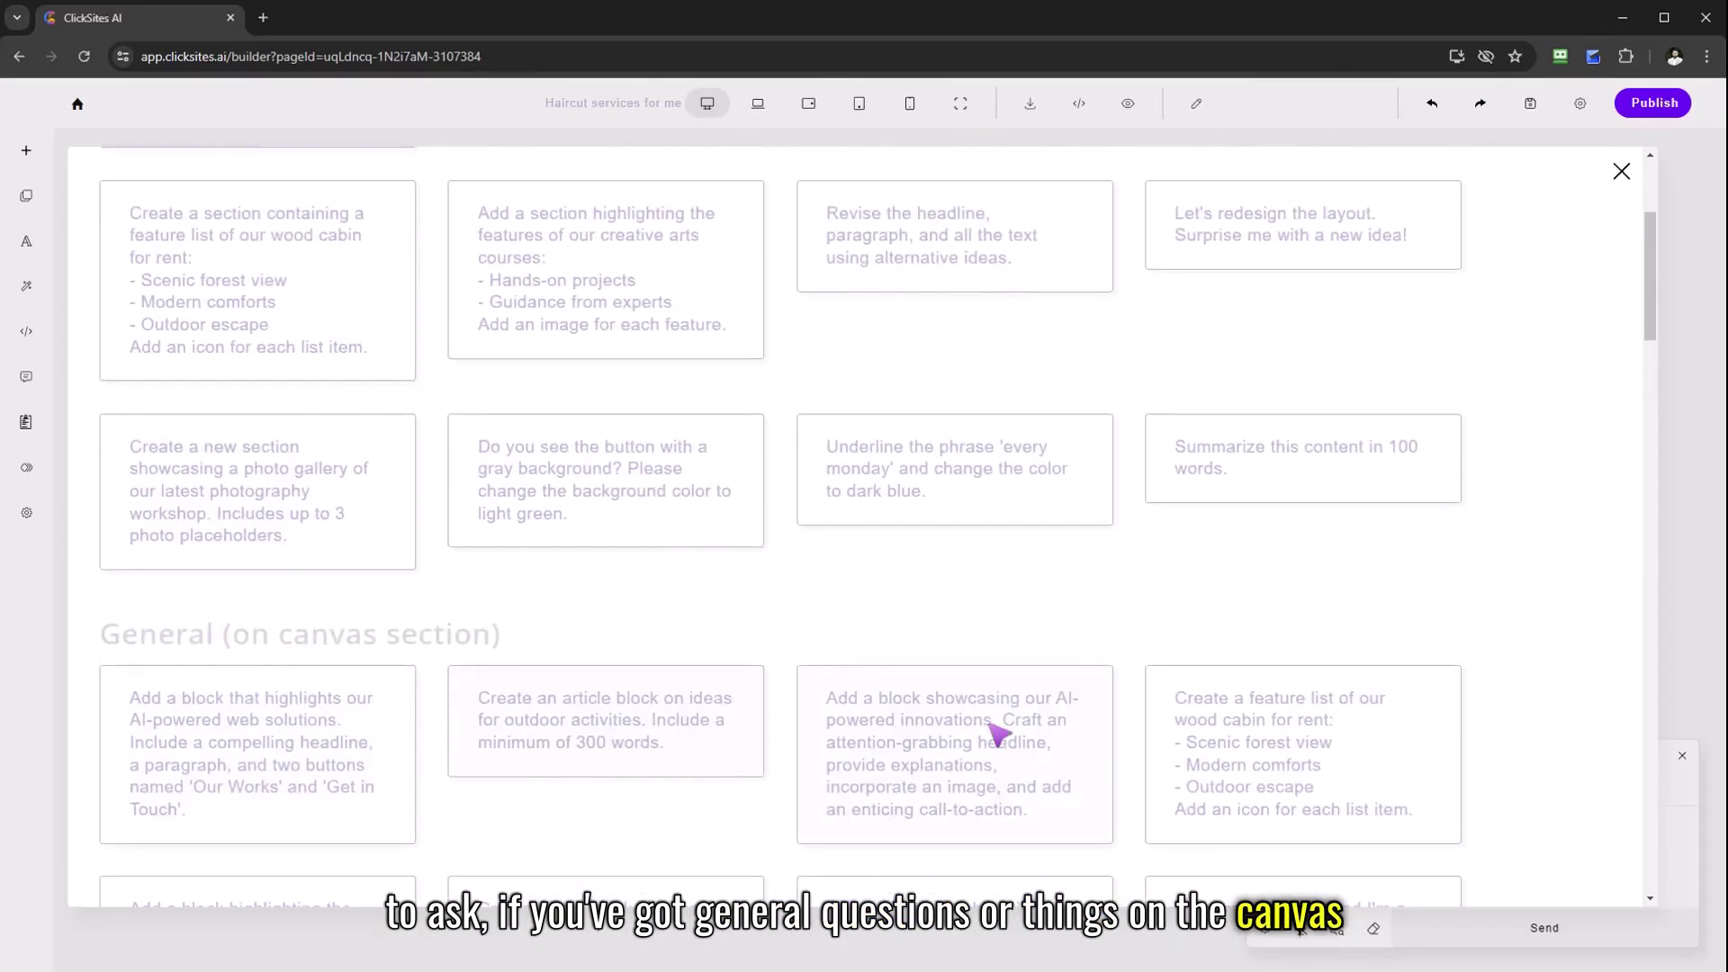
pyautogui.click(1382, 792)
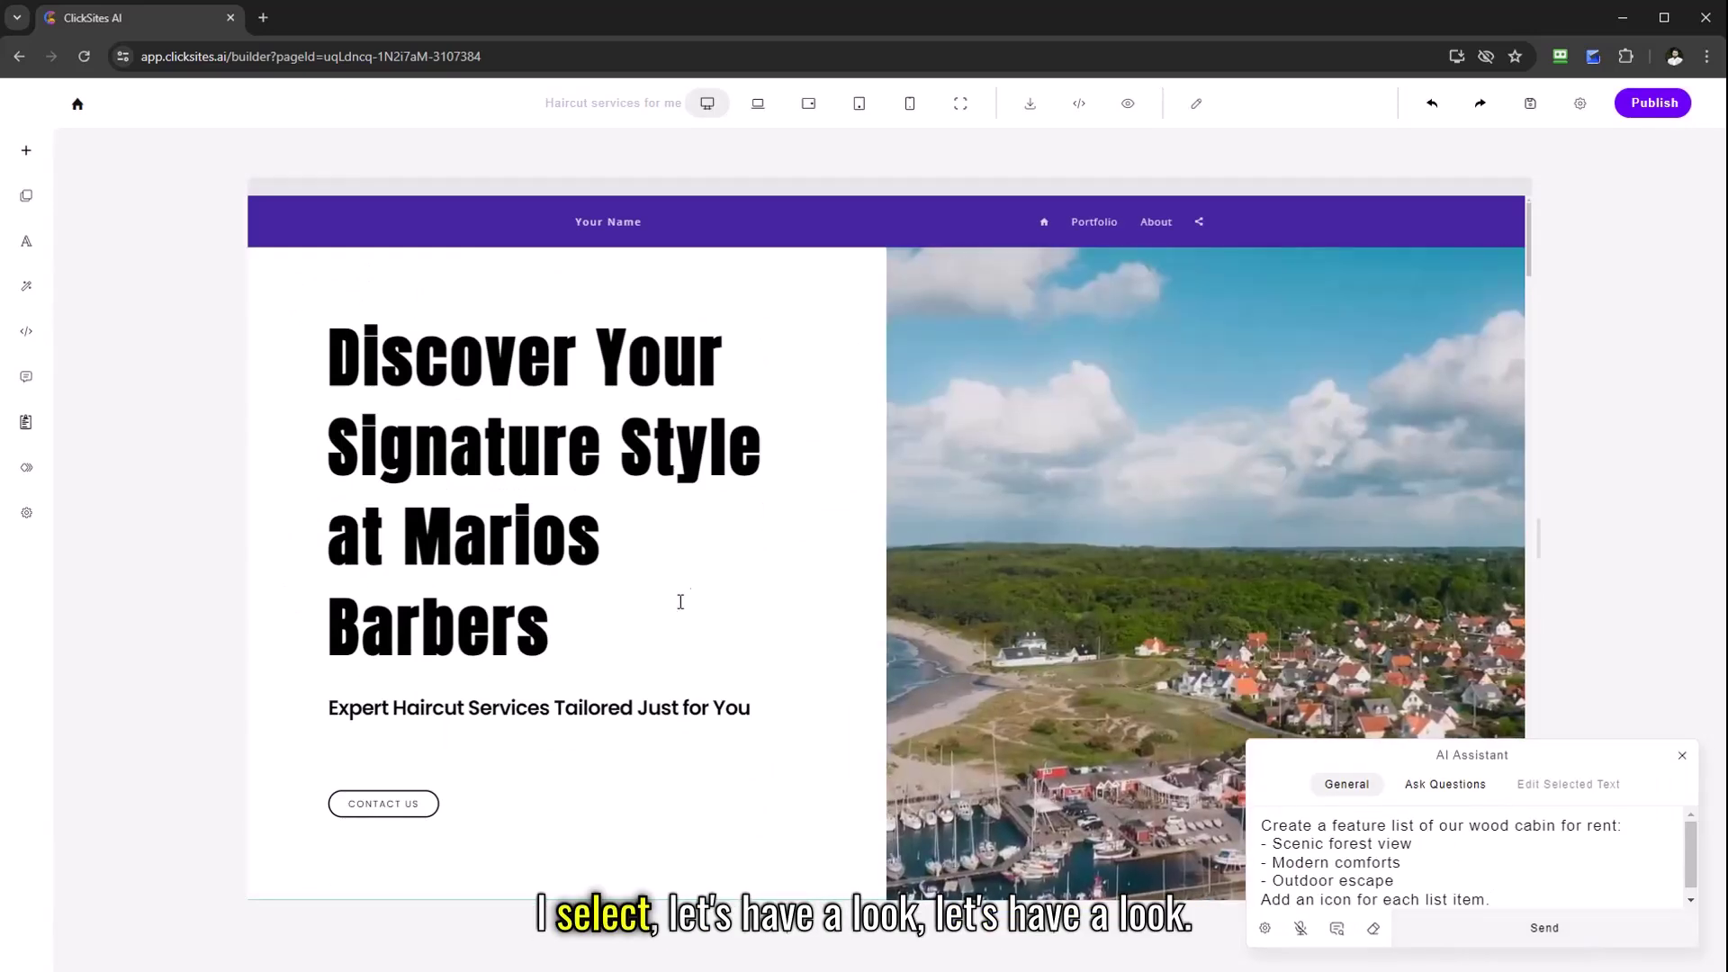
pyautogui.scroll(-15, 680, 601)
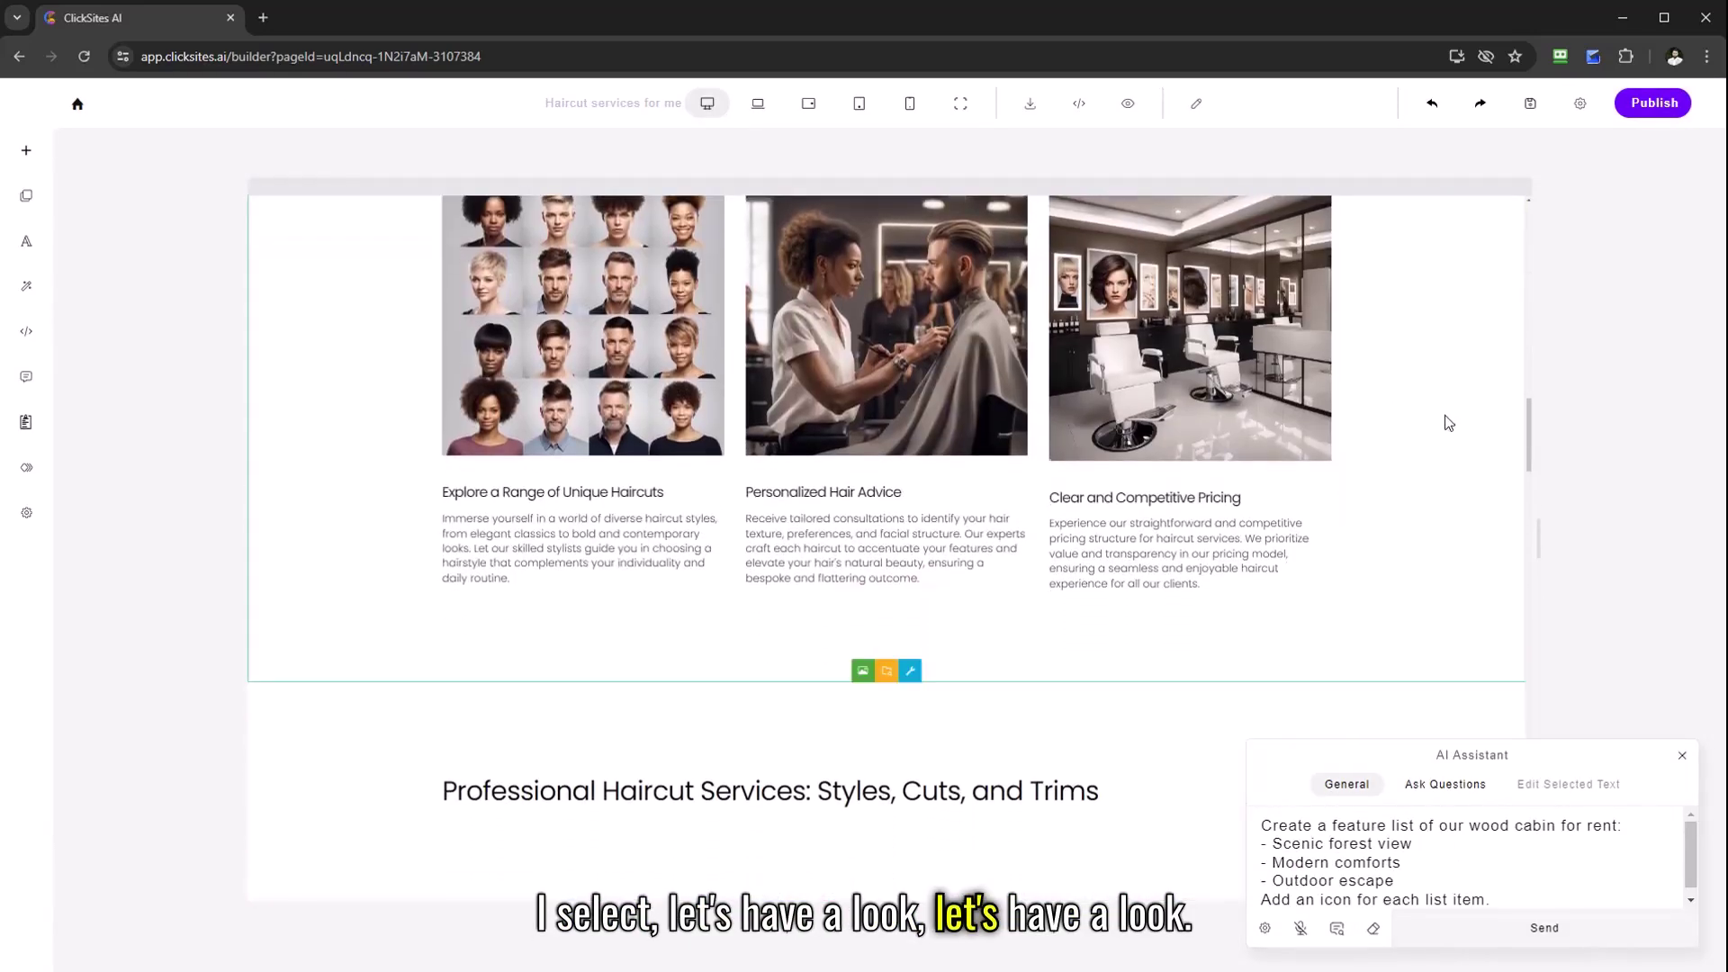
pyautogui.scroll(3, 1396, 450)
pyautogui.click(1561, 929)
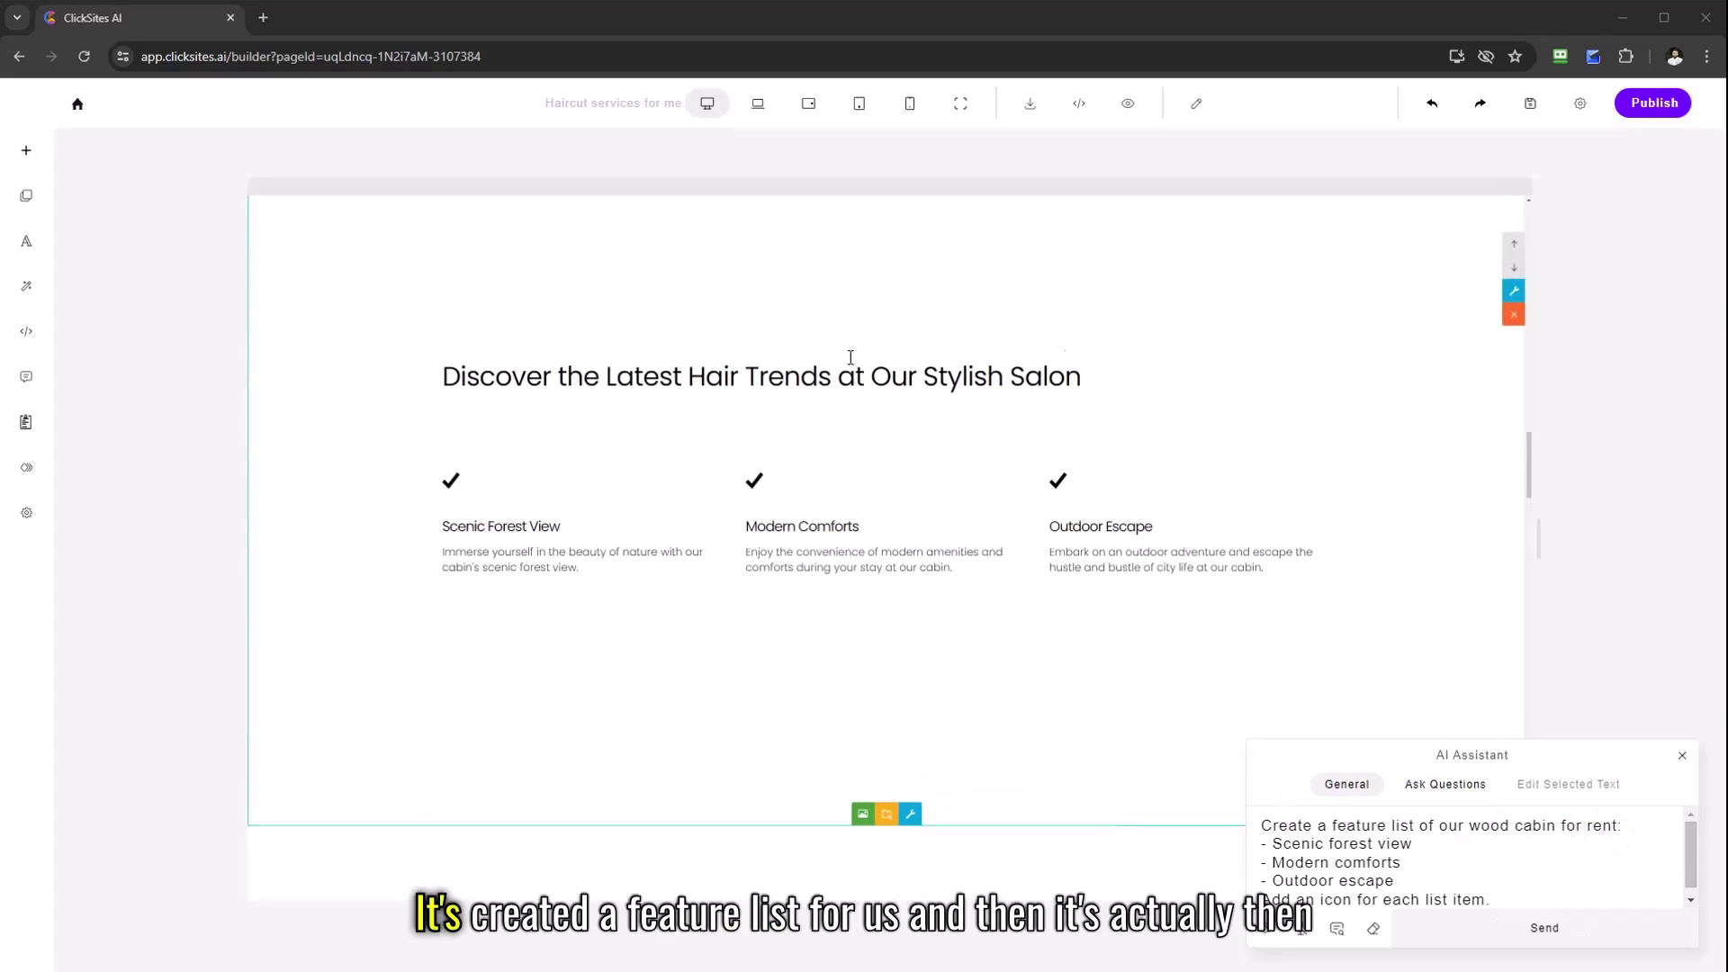
pyautogui.moveTo(432, 371); pyautogui.dragTo(961, 393)
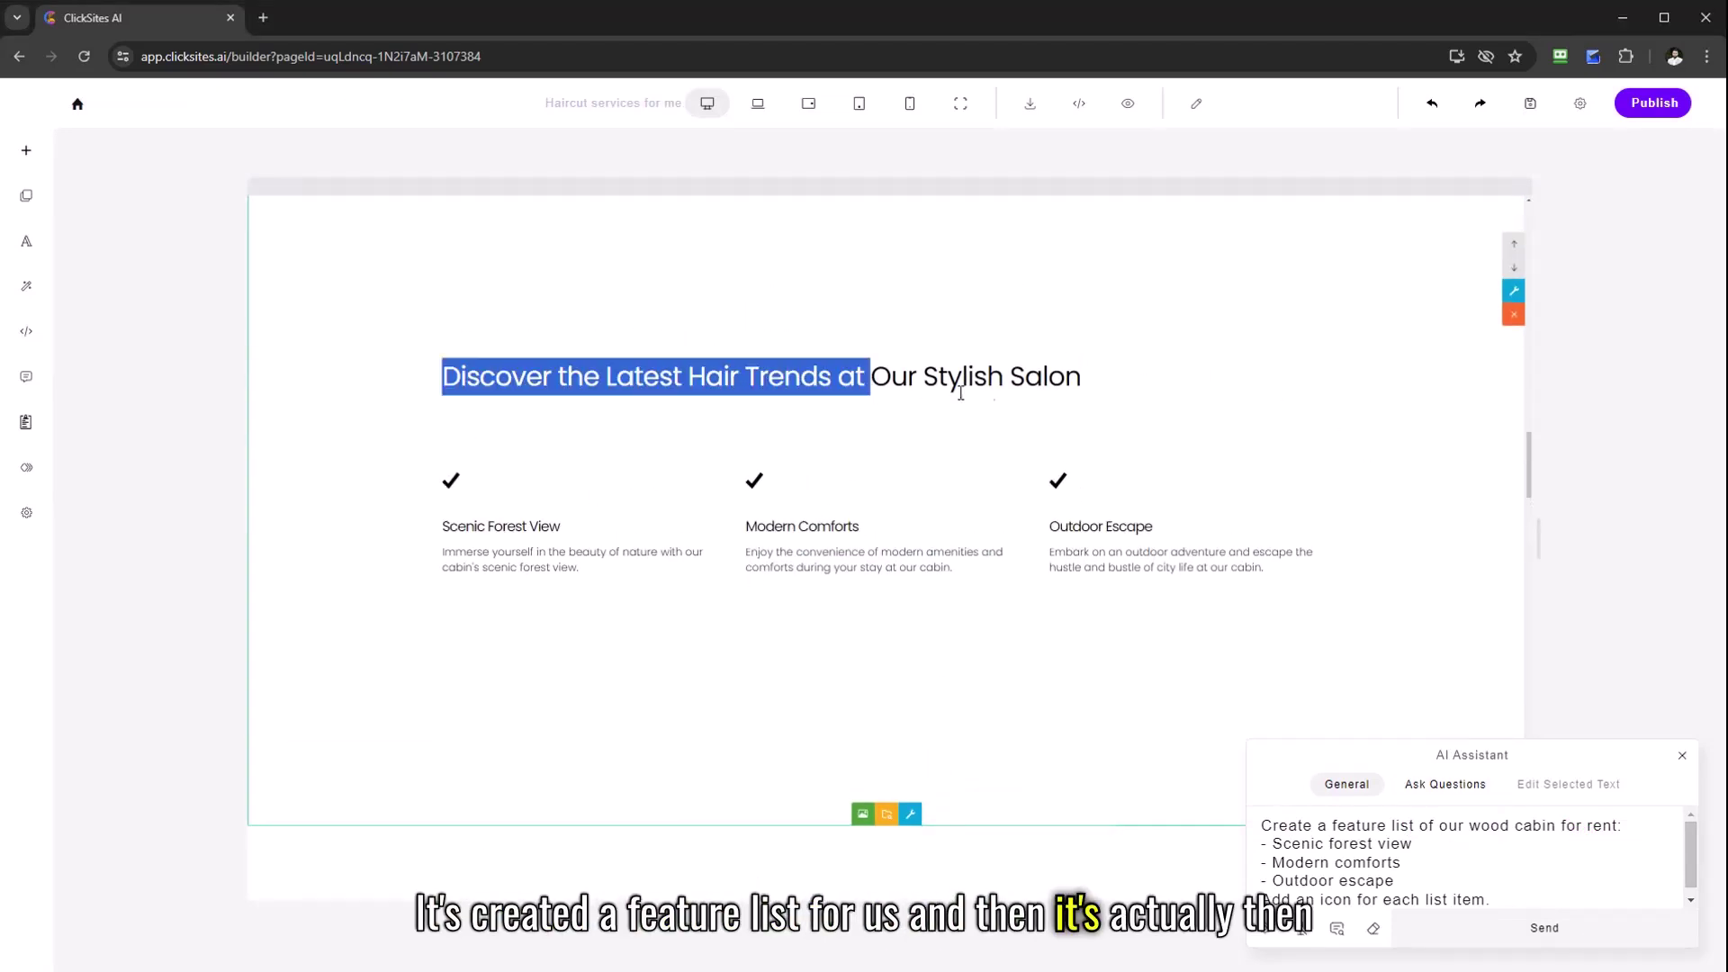
pyautogui.moveTo(1107, 396); pyautogui.dragTo(1112, 398)
pyautogui.click(1335, 538)
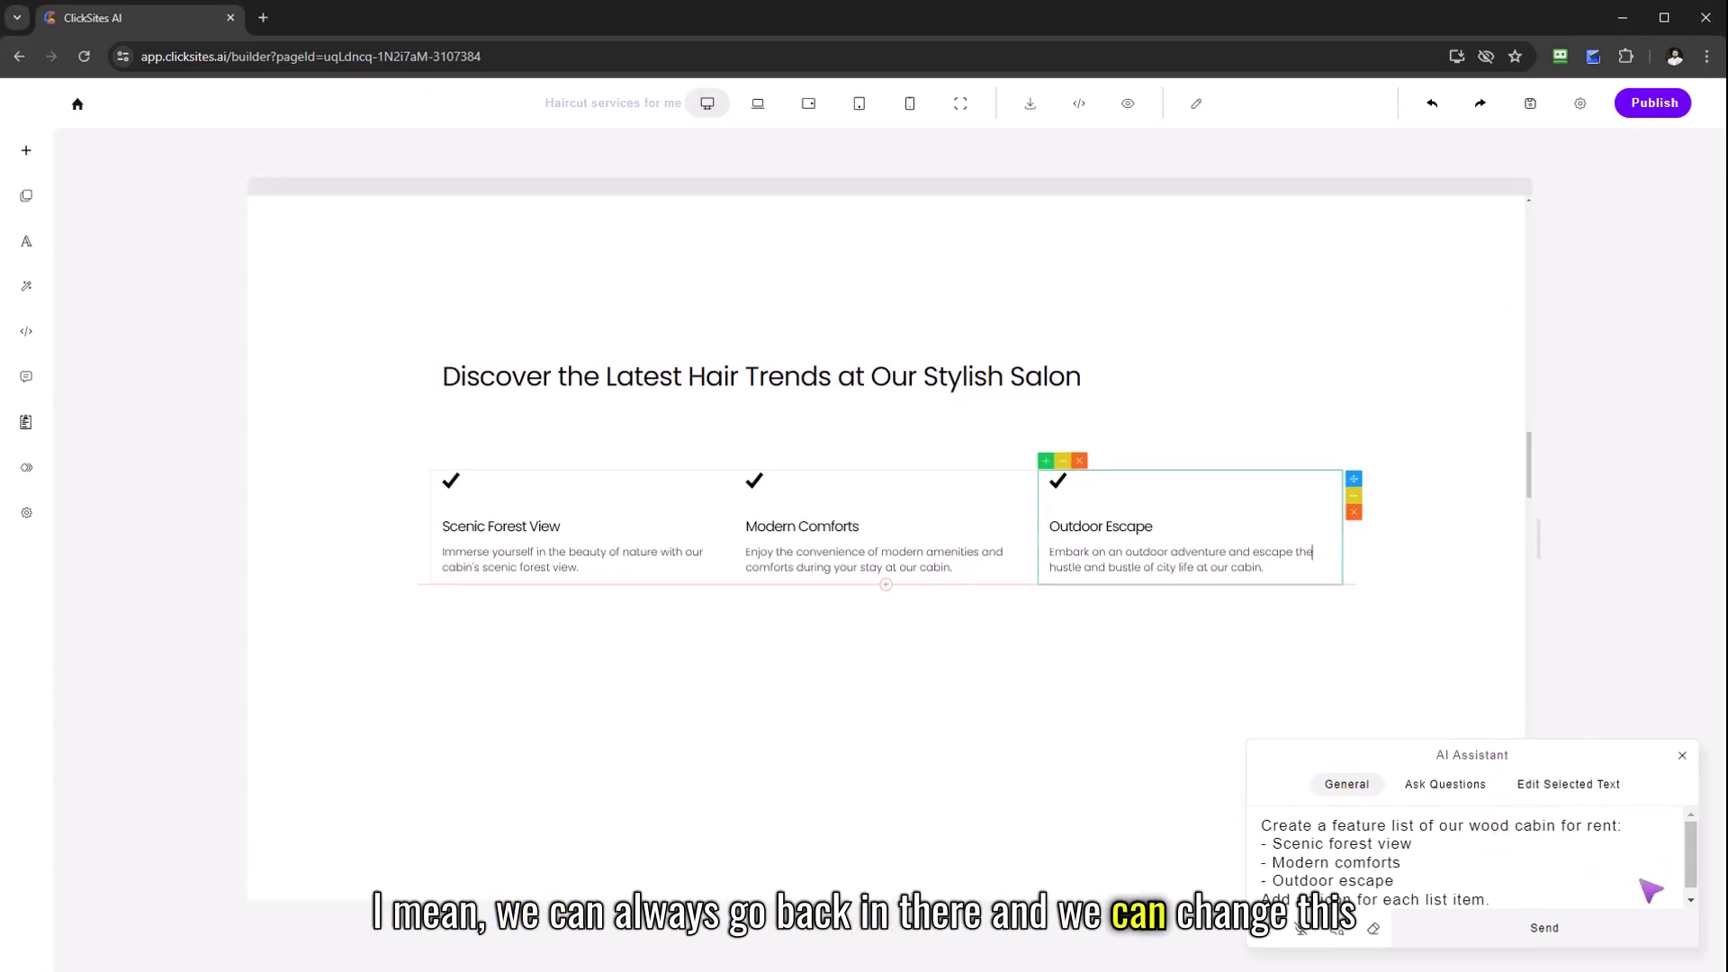
pyautogui.moveTo(1490, 900); pyautogui.dragTo(1372, 900)
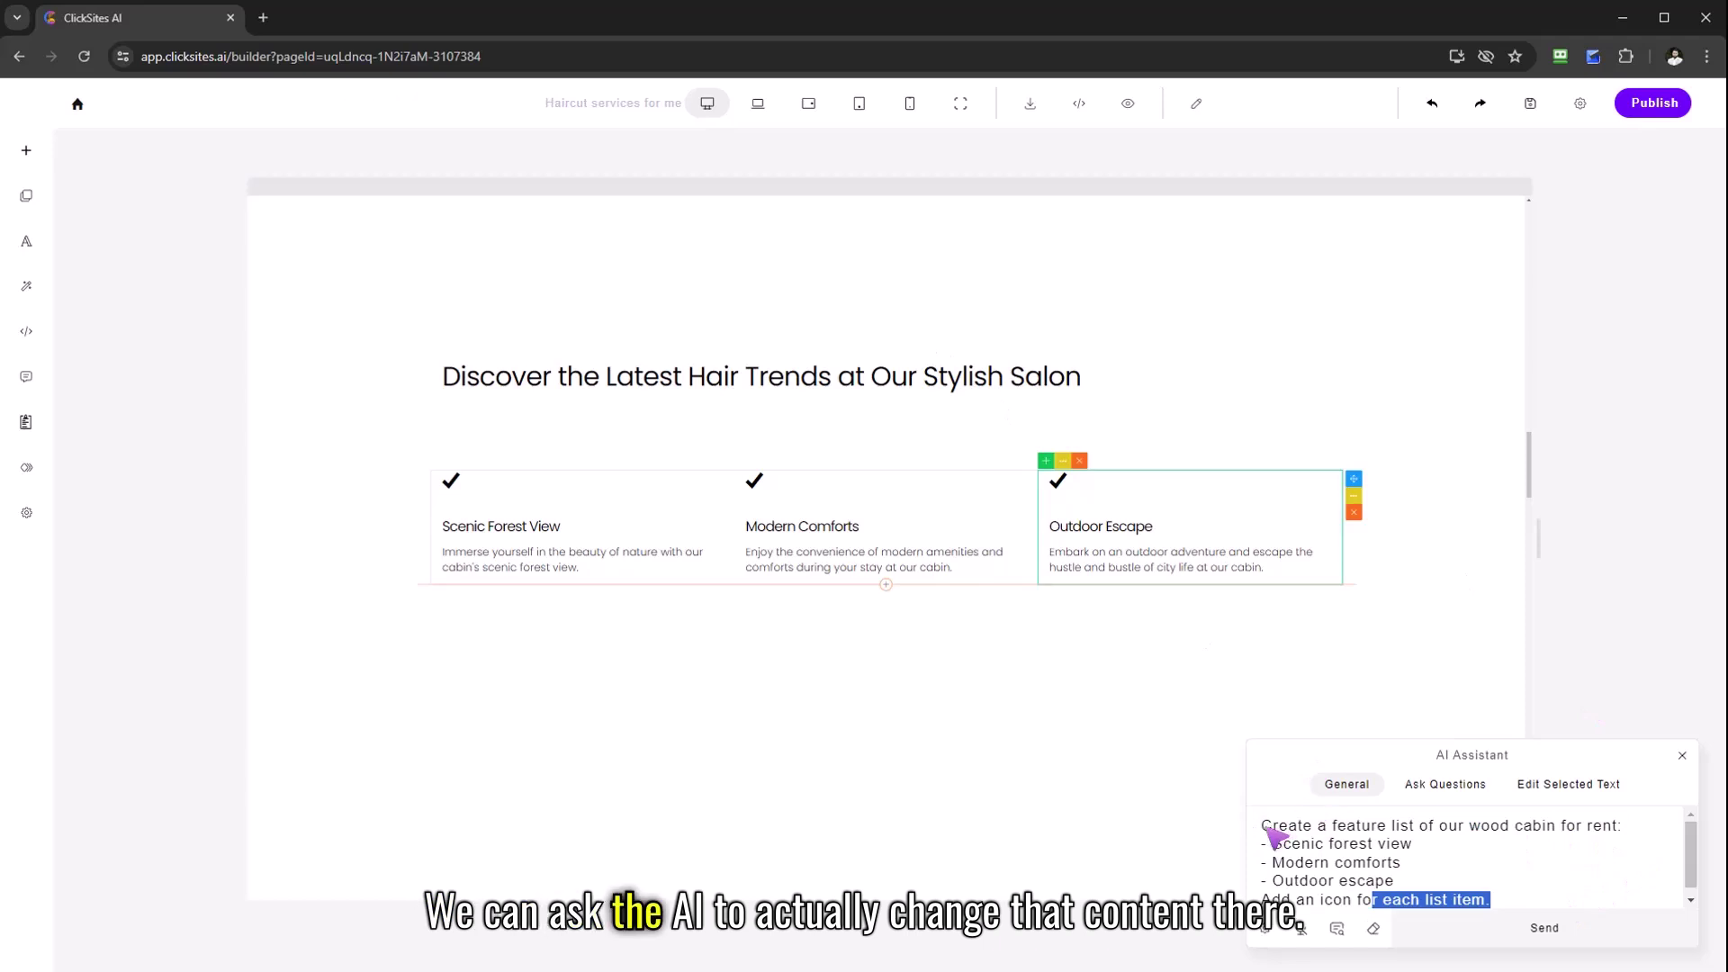
pyautogui.click(1464, 315)
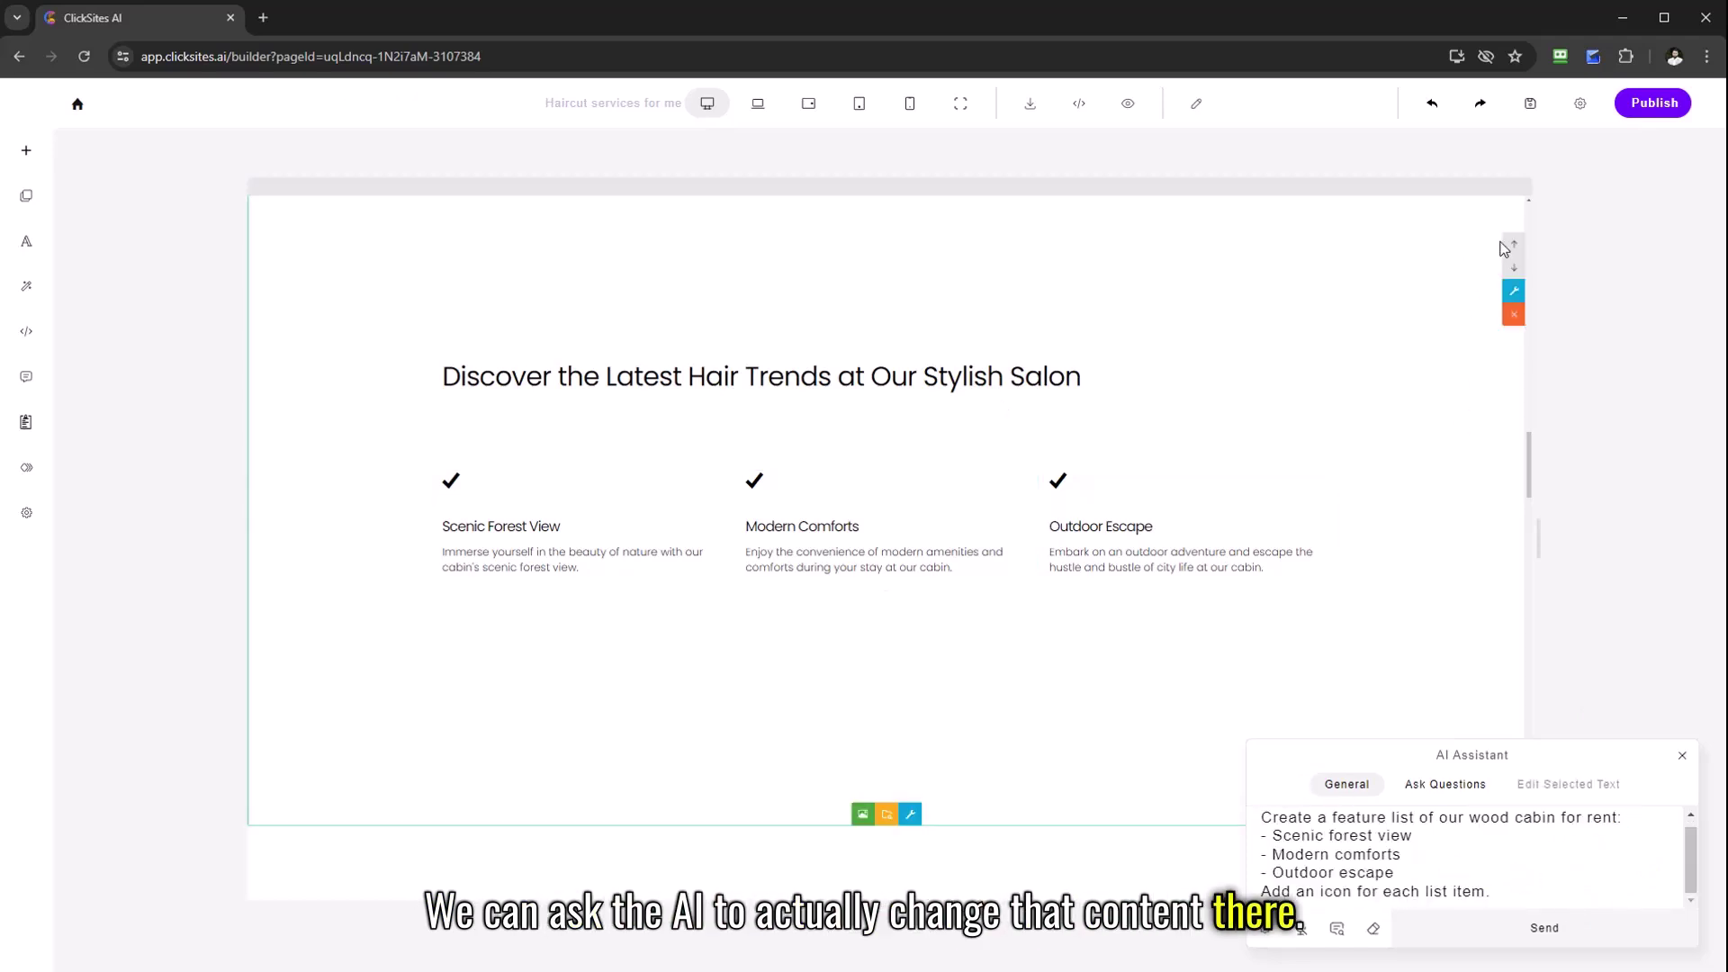
# - Close the AI Assistant and AI-rewrite the feature section into 'Explore the Hottest Hair Trends at Our Trendy Salon'
pyautogui.scroll(5, 1455, 580)
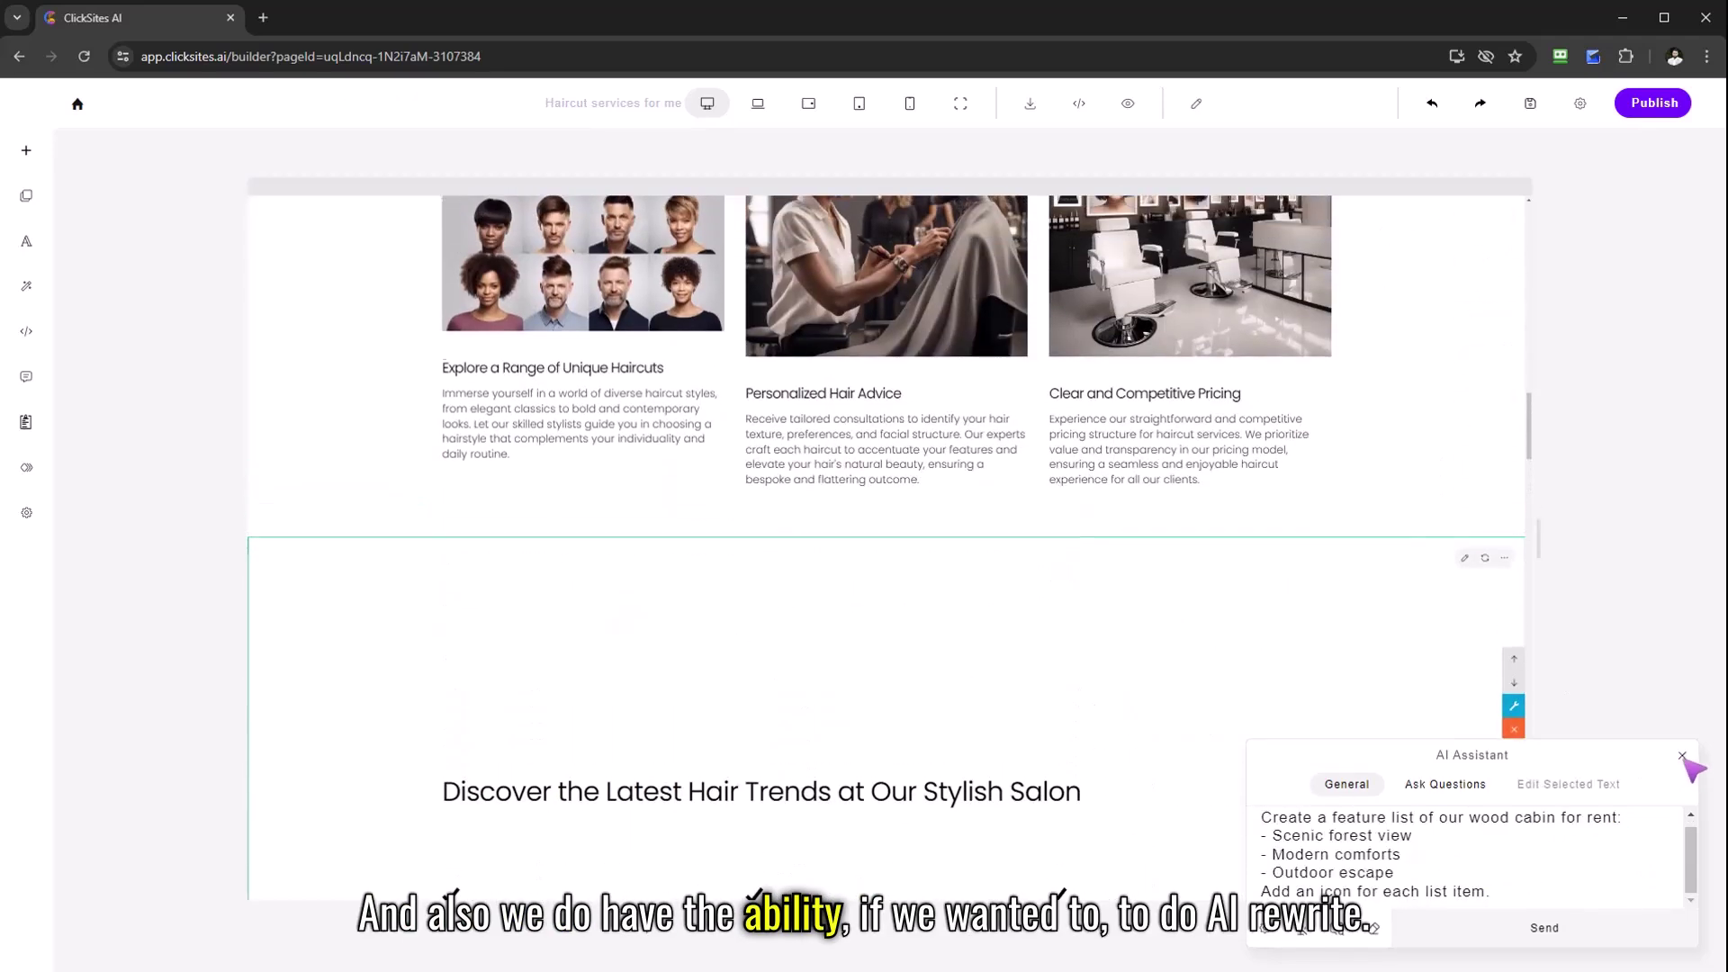
pyautogui.click(1682, 755)
pyautogui.click(1466, 558)
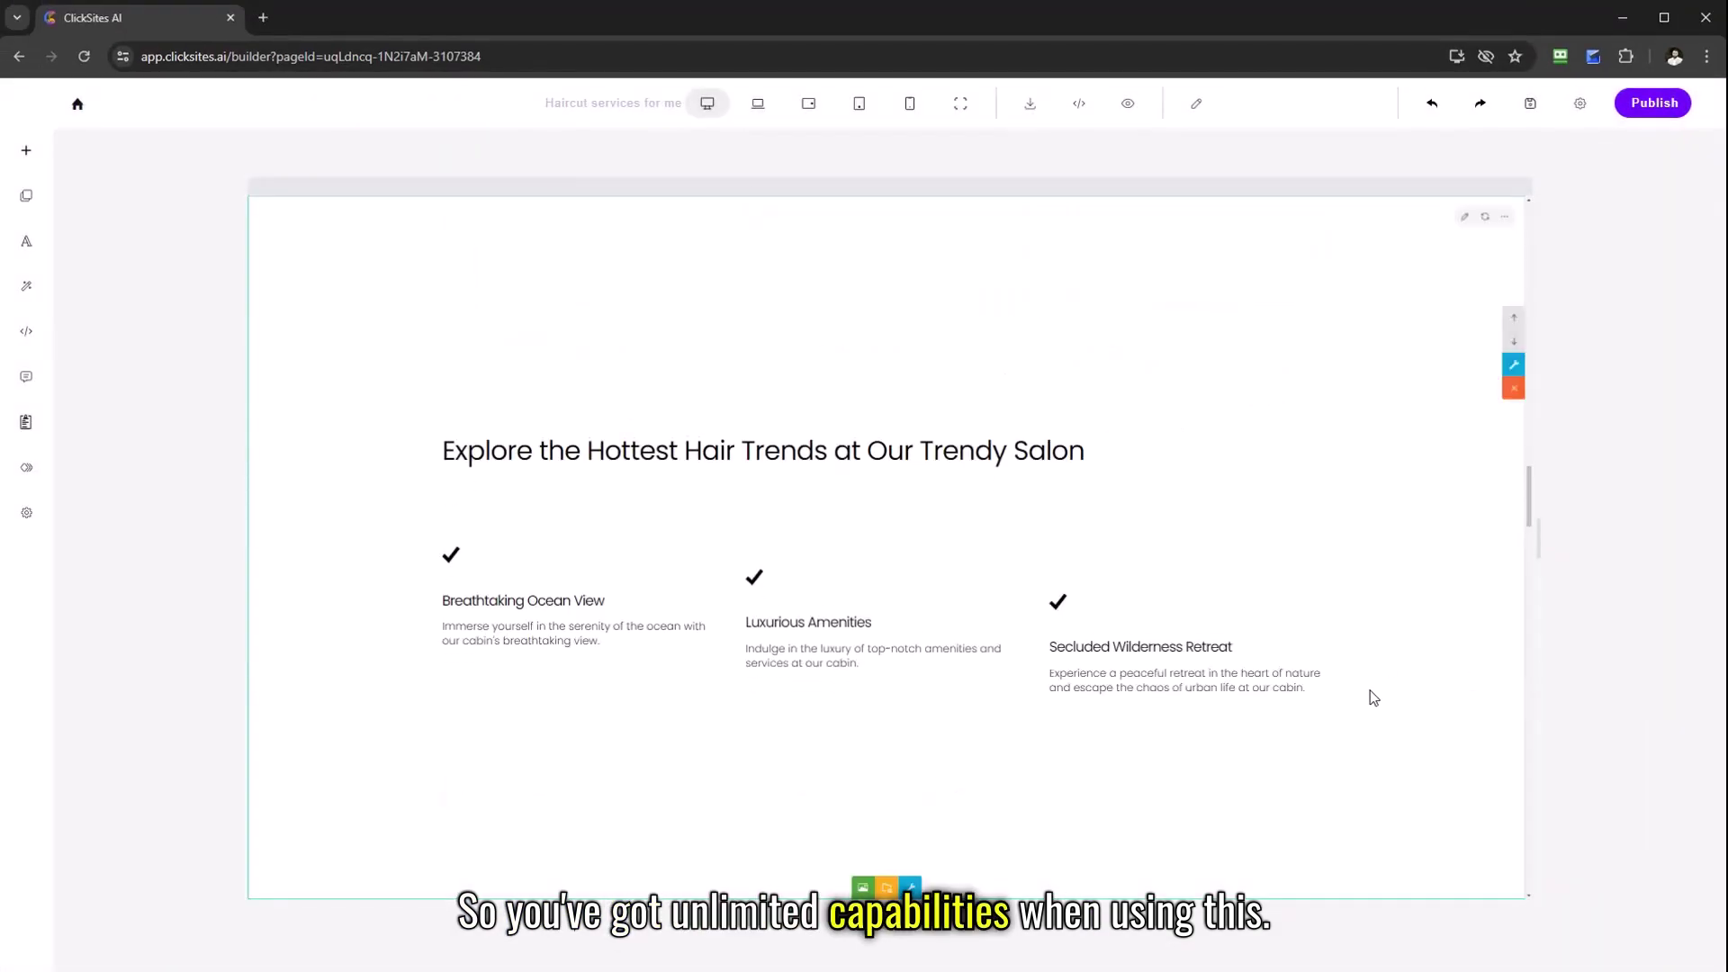
pyautogui.scroll(3, 1269, 575)
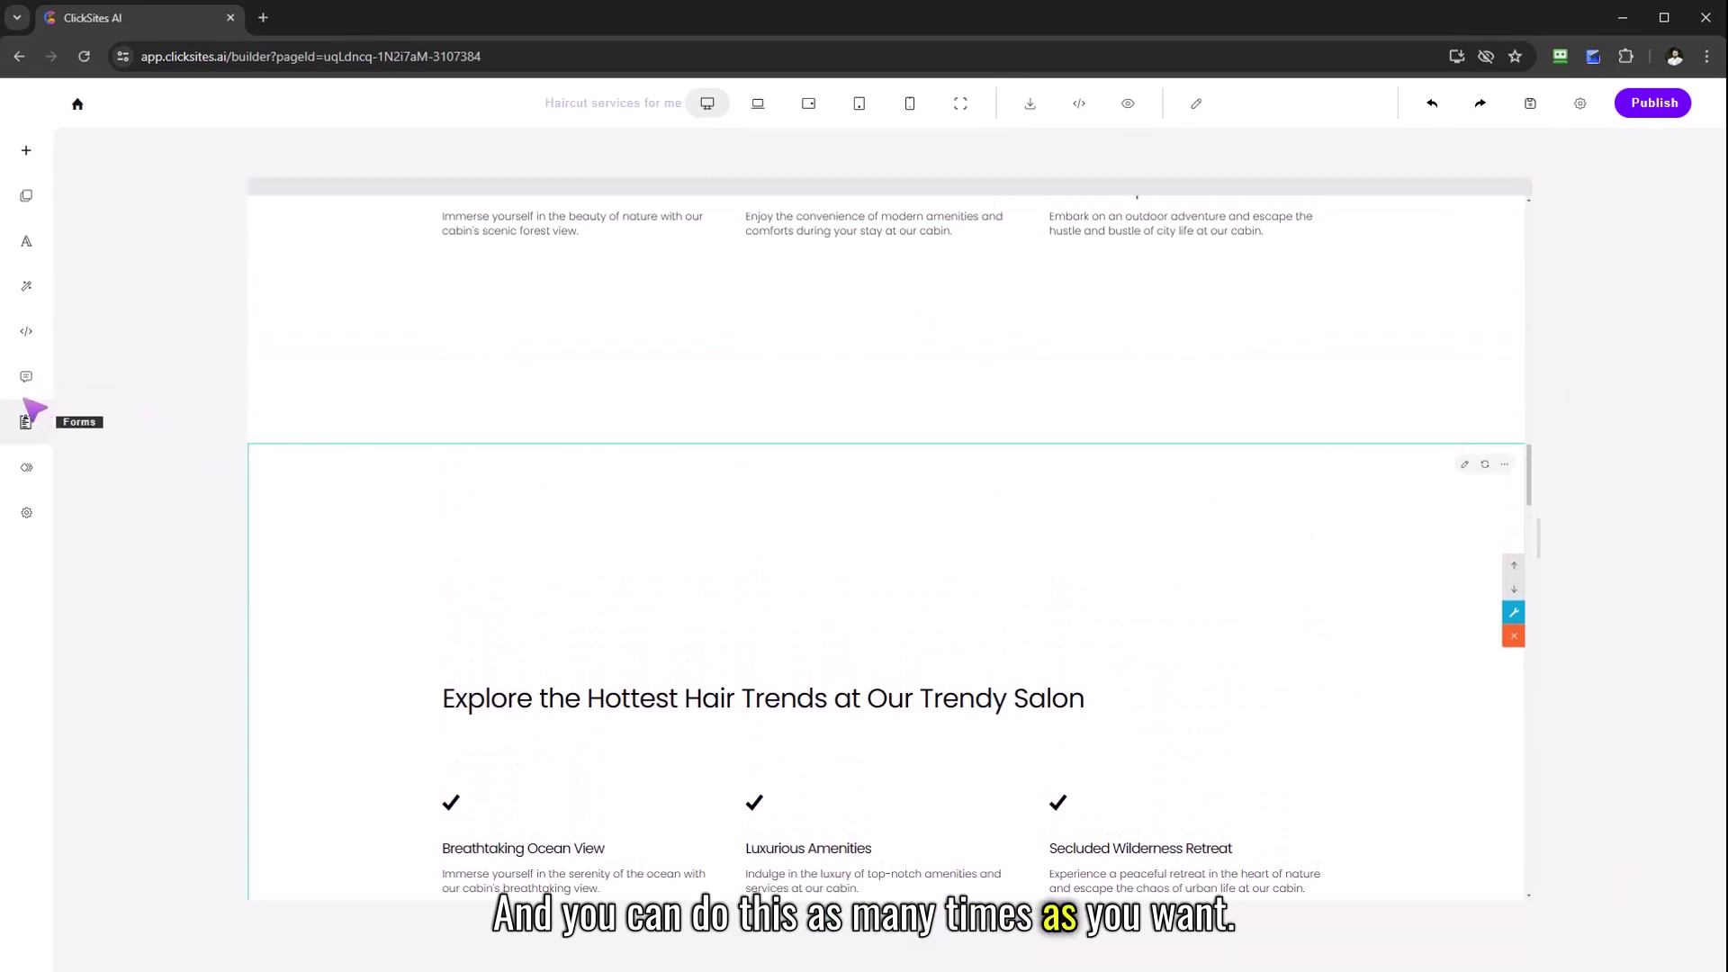
# - Send the AI-powered innovations example prompt from the library to generate the new block
pyautogui.click(1289, 725)
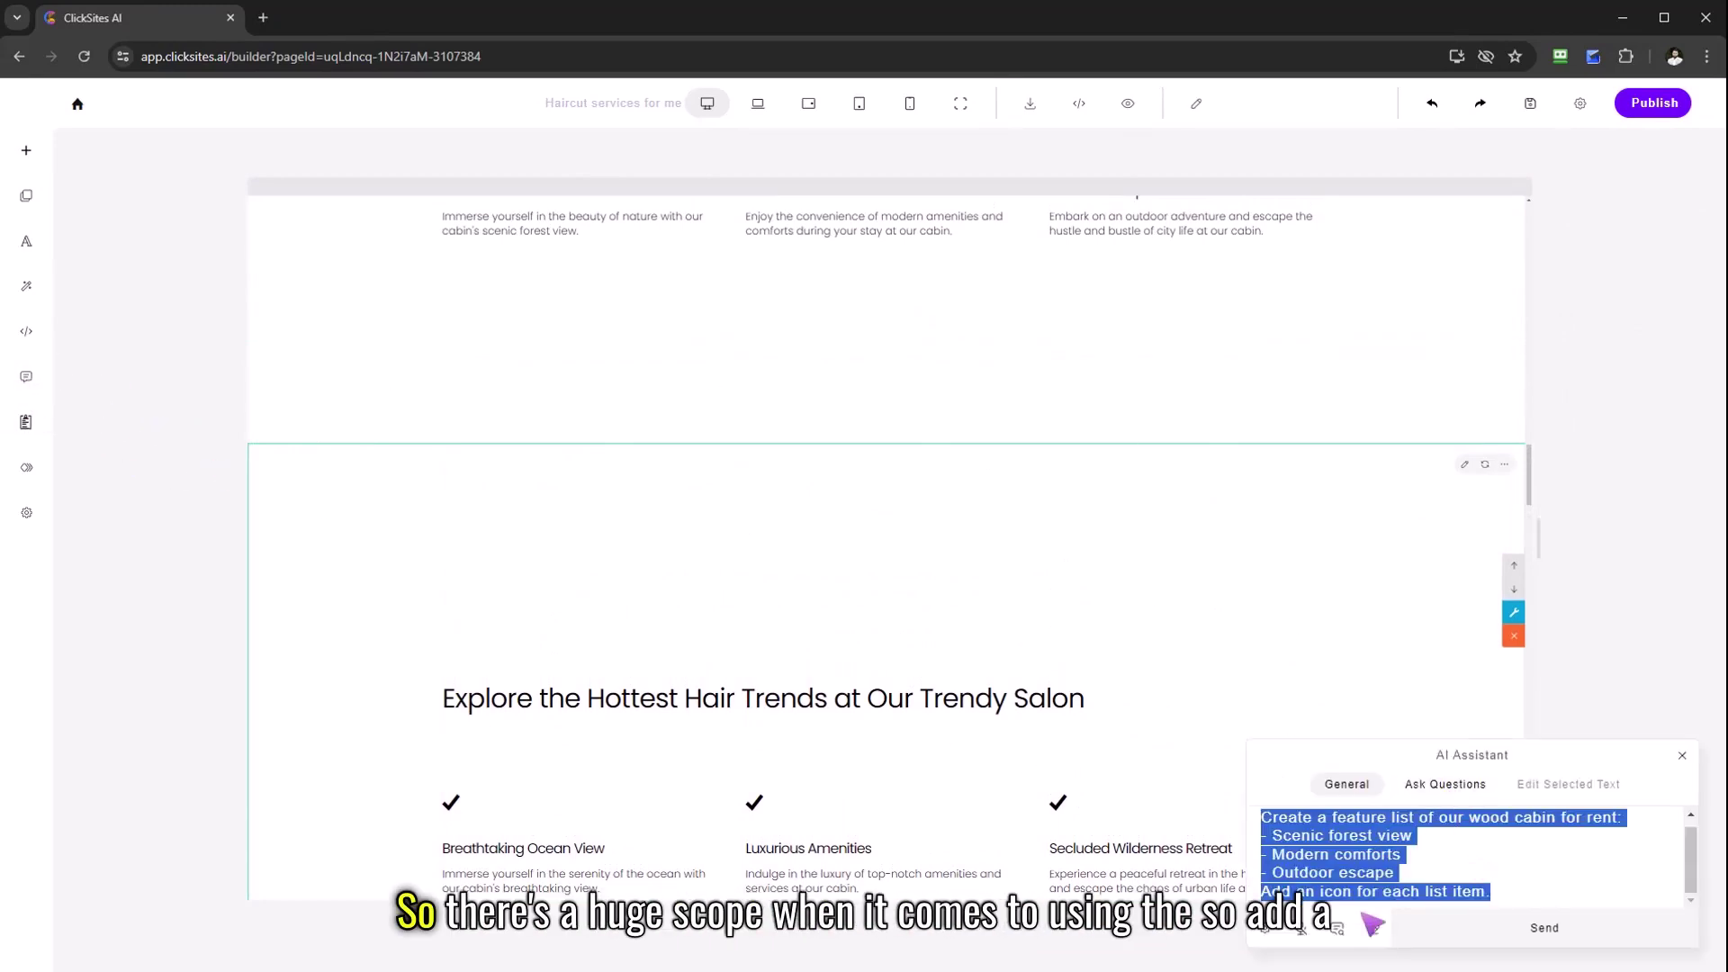
pyautogui.click(1361, 931)
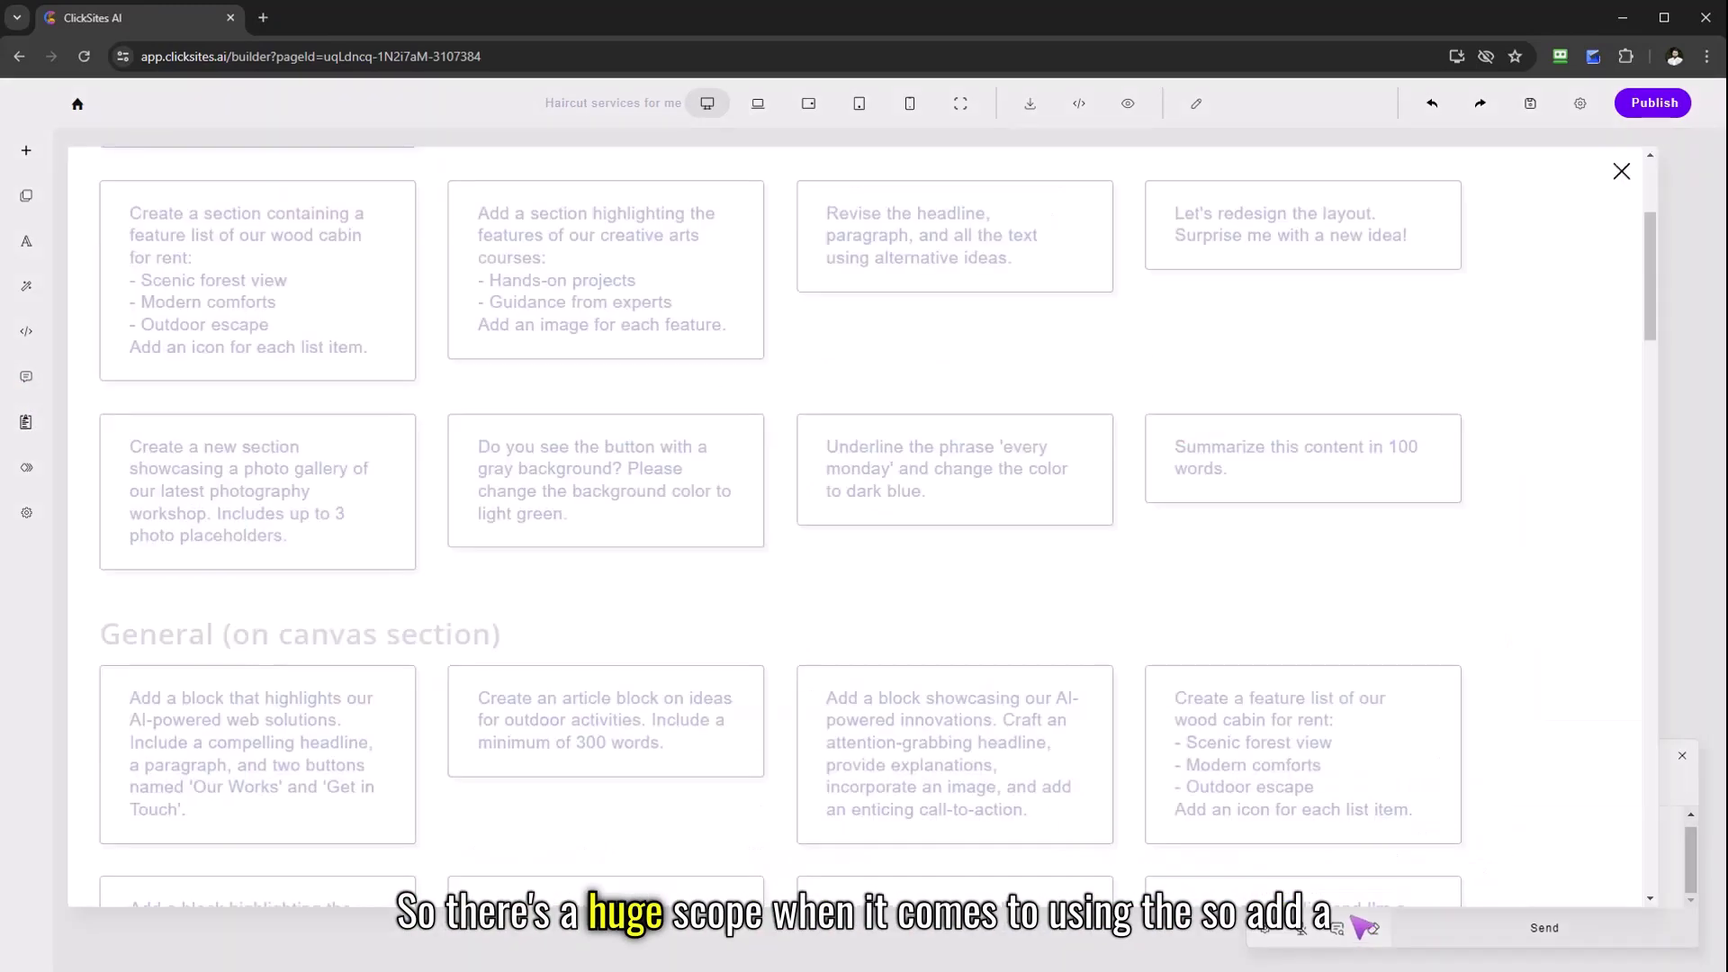
pyautogui.click(855, 744)
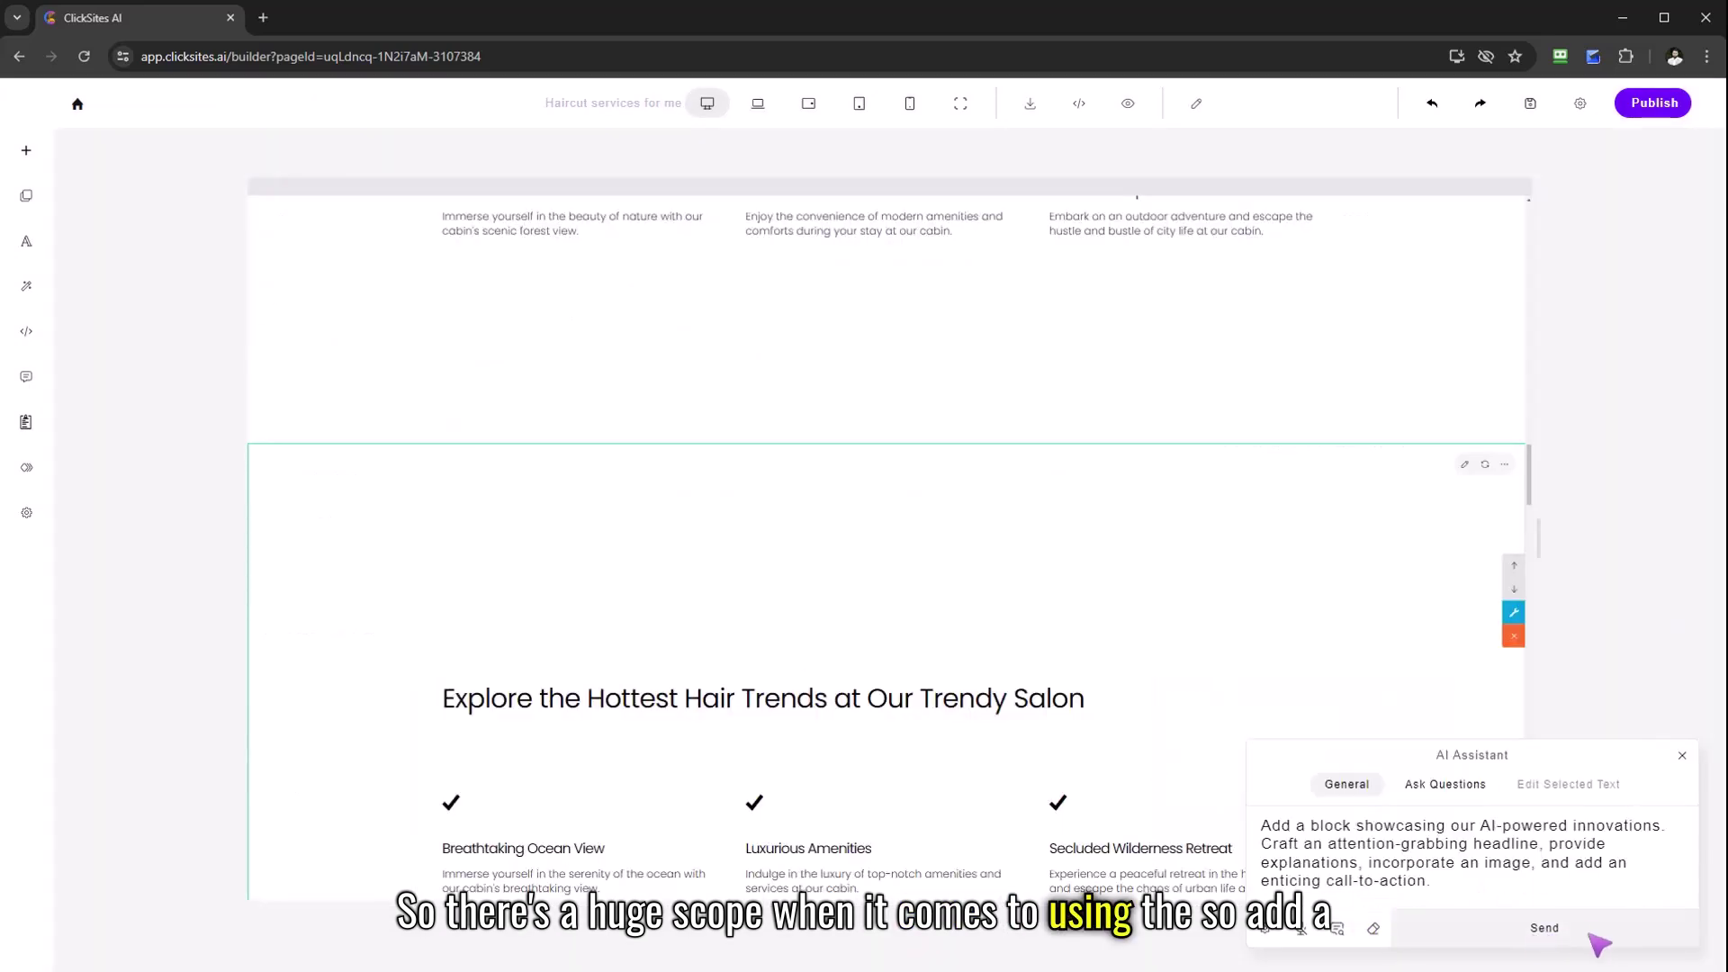
pyautogui.click(1544, 928)
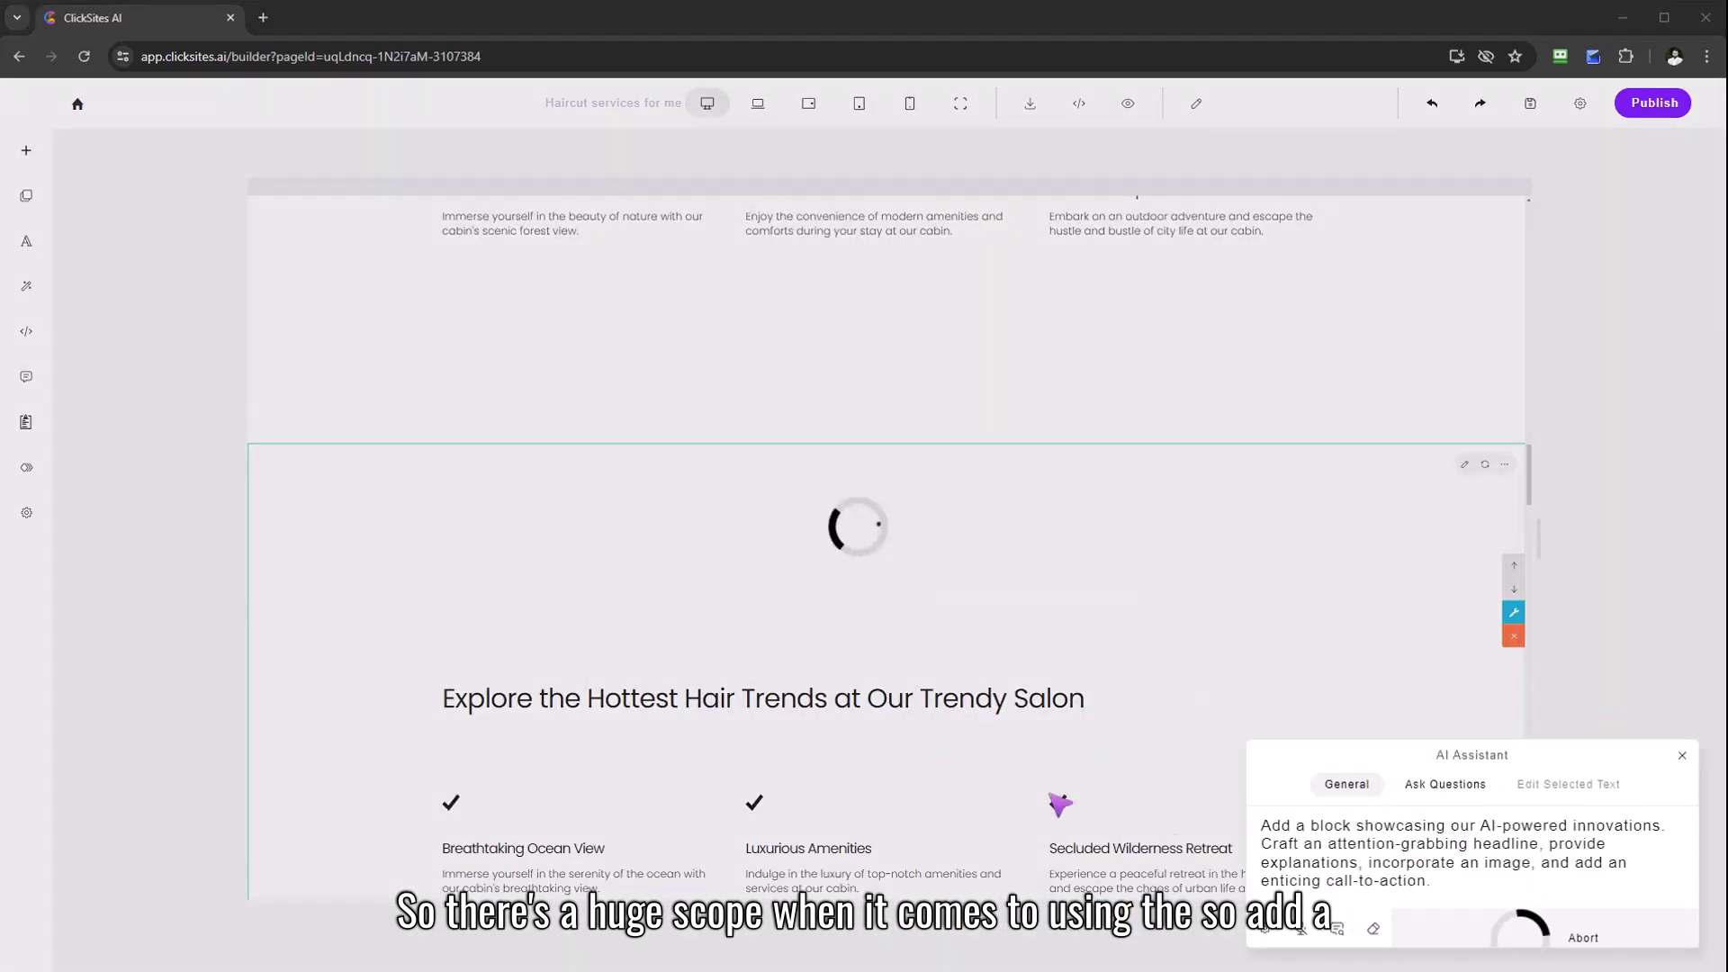
pyautogui.moveTo(1532, 846); pyautogui.dragTo(1545, 850)
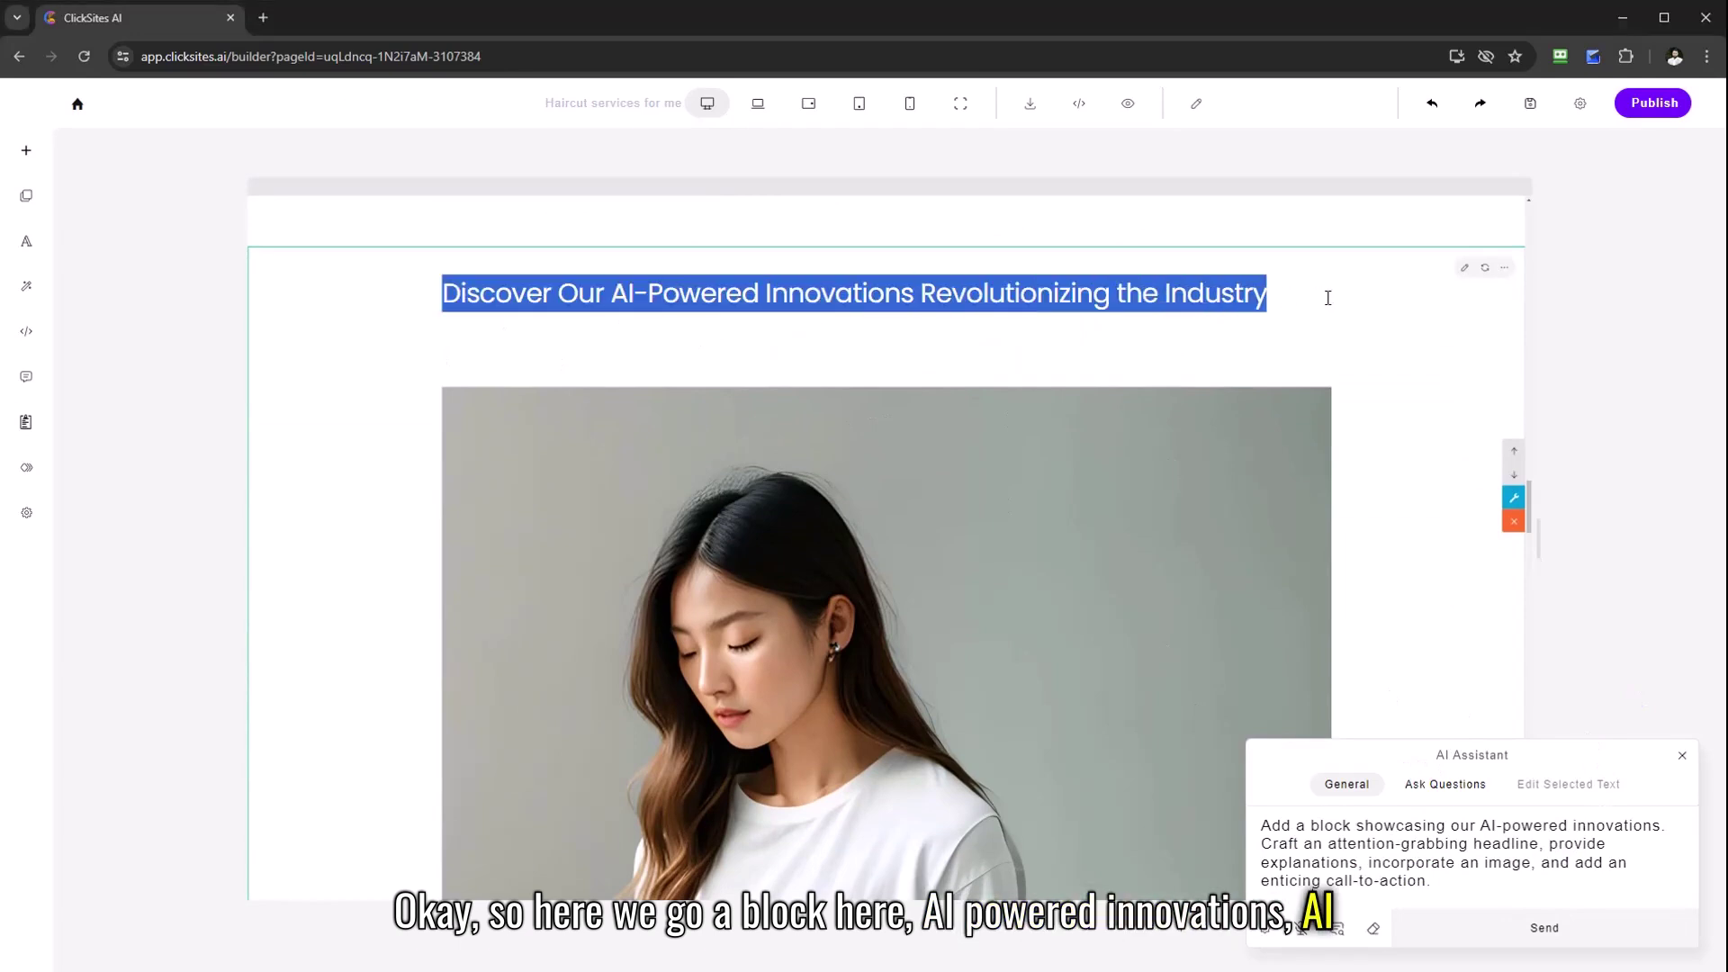
# - Review the innovations block and its Unlock the Power of AI button, then switch to Ask Questions
pyautogui.scroll(-5, 1013, 469)
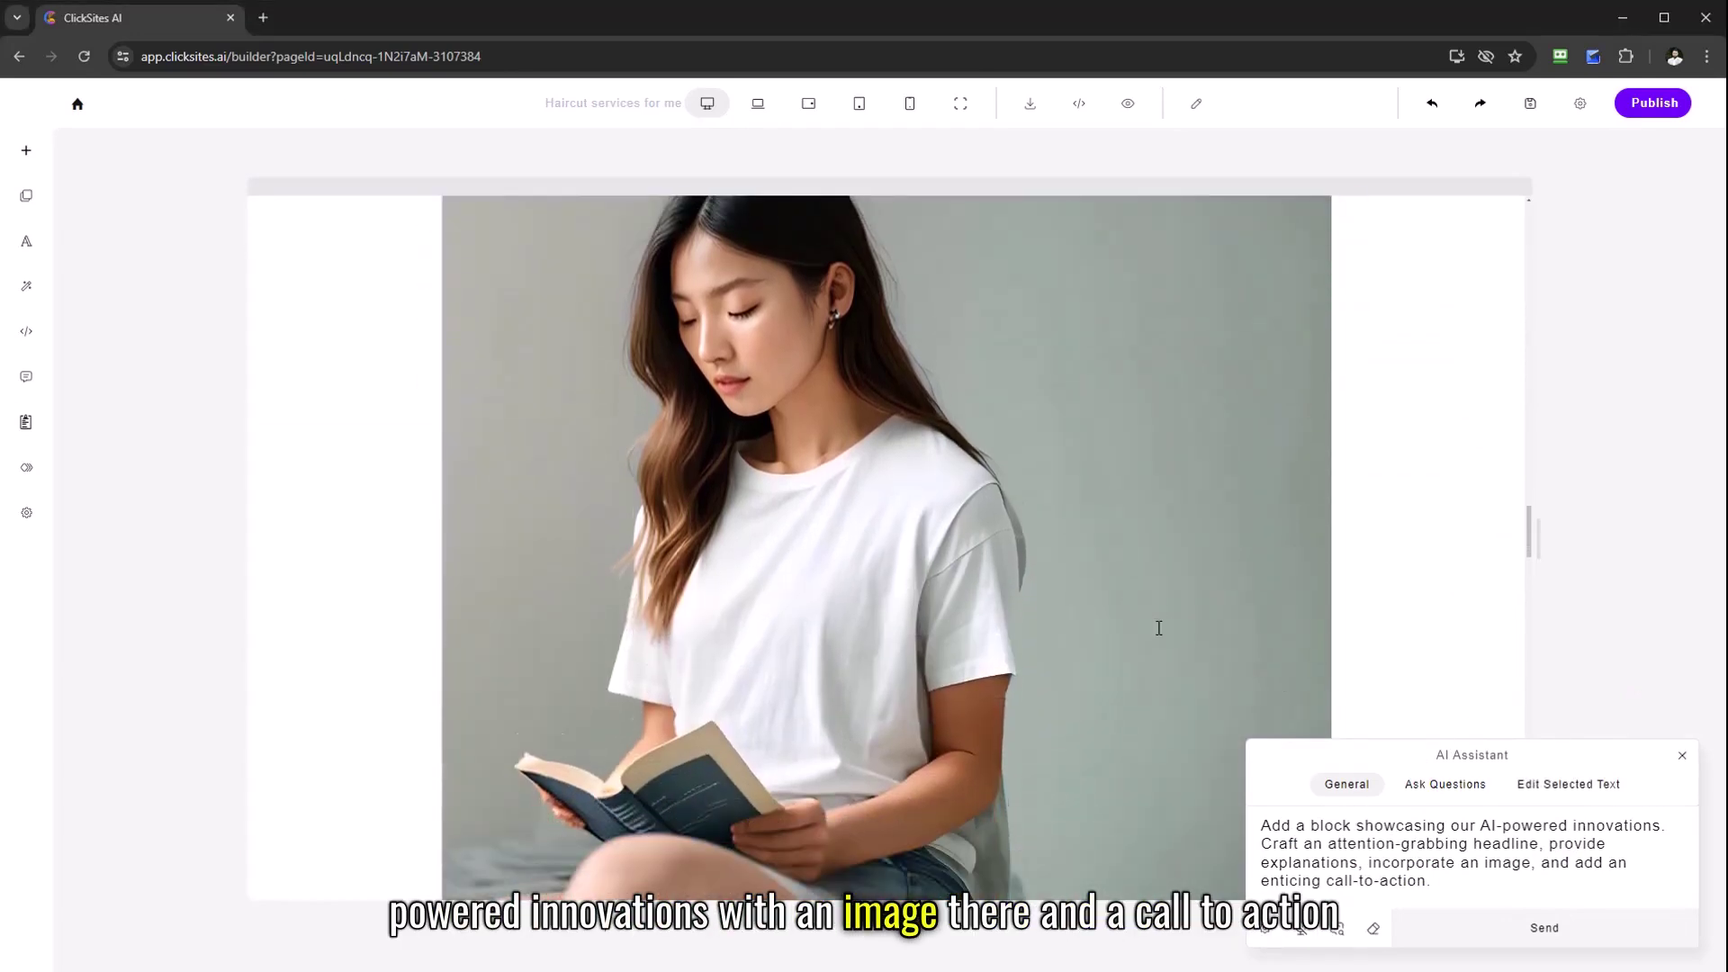
pyautogui.scroll(-1, 635, 608)
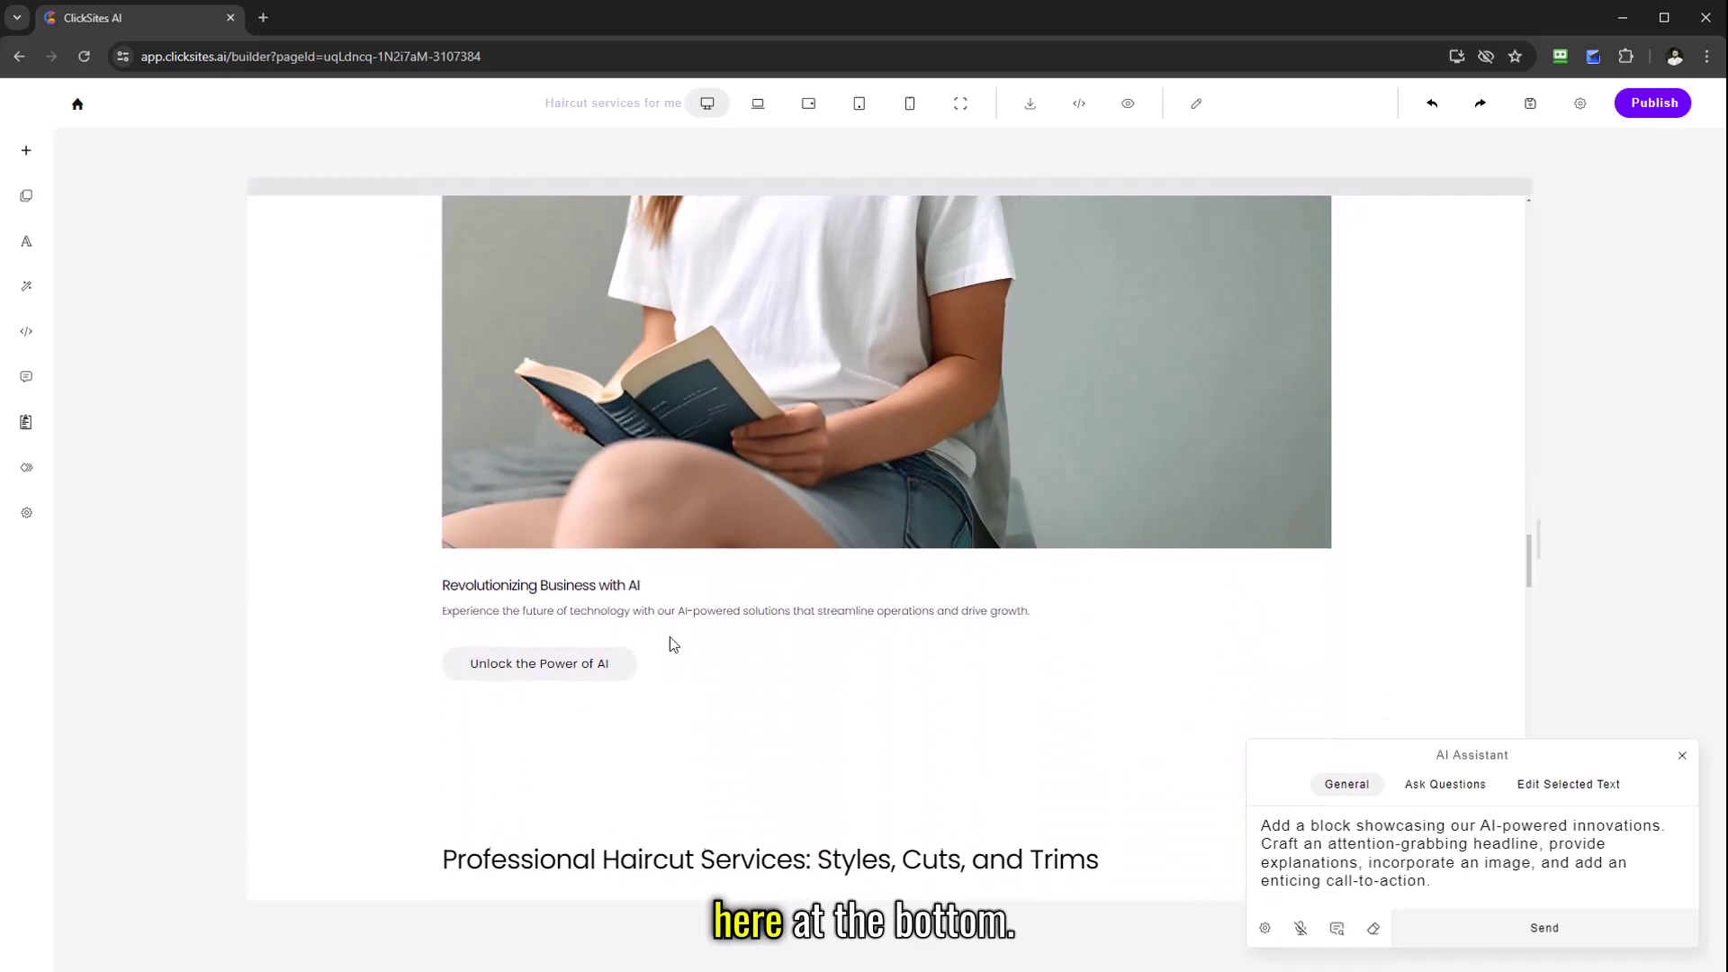
pyautogui.scroll(-2, 672, 640)
pyautogui.click(599, 505)
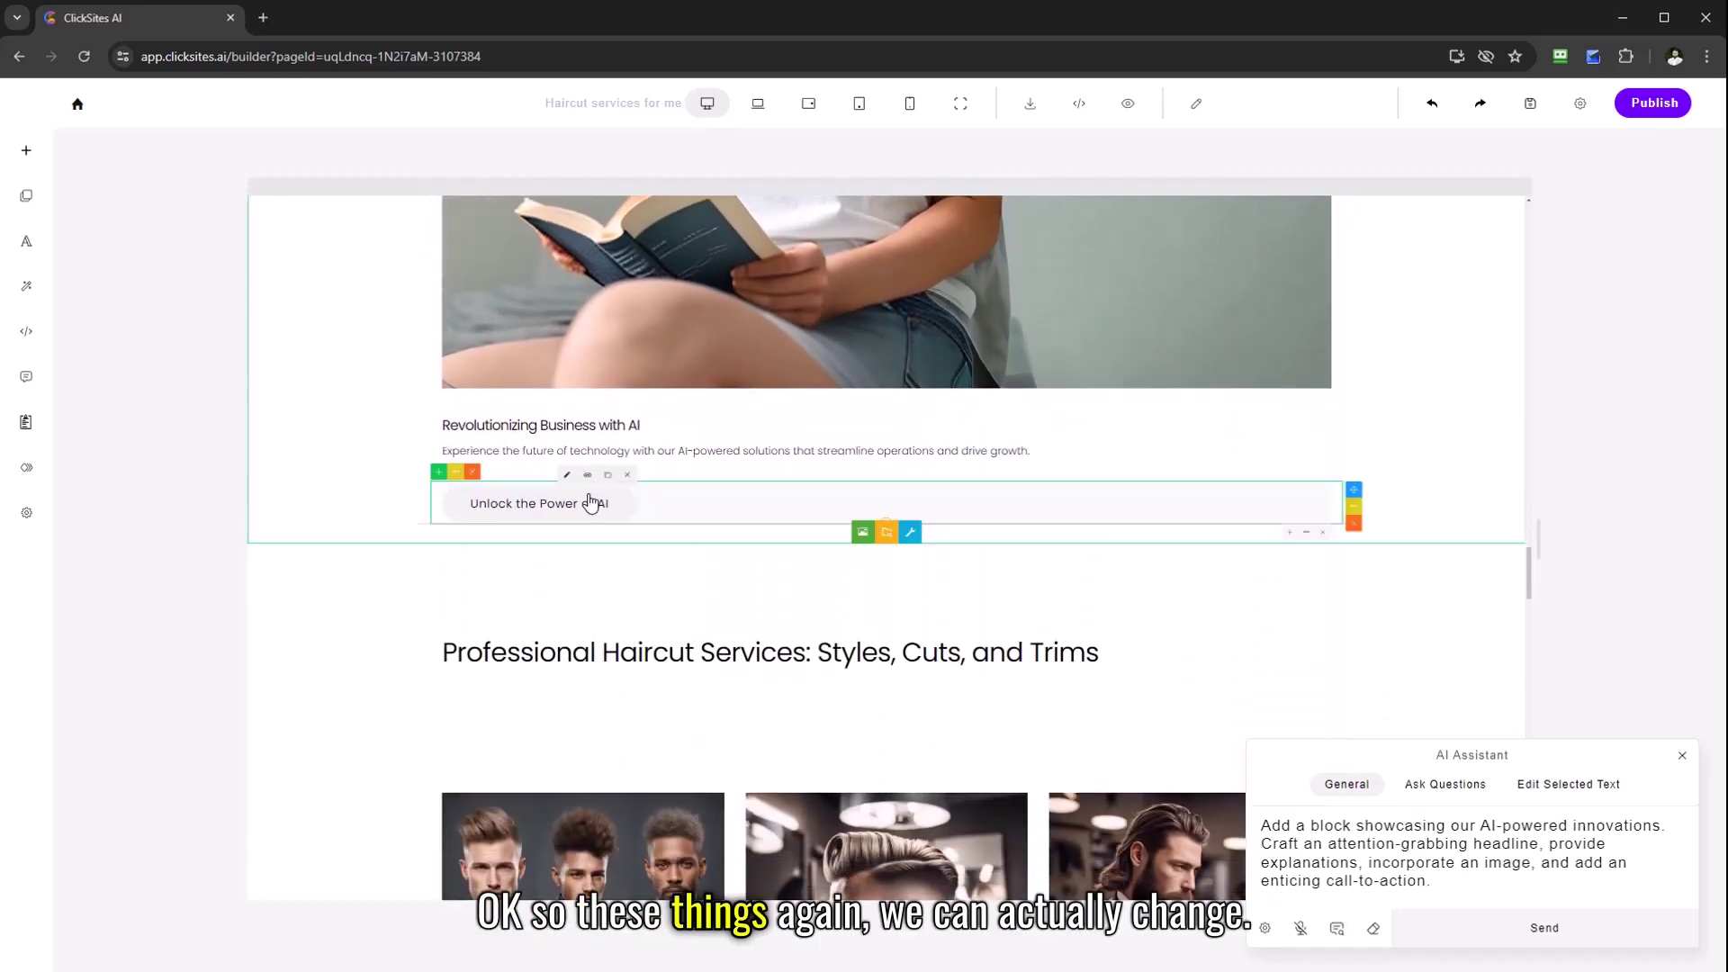
pyautogui.moveTo(1443, 891); pyautogui.dragTo(1285, 826)
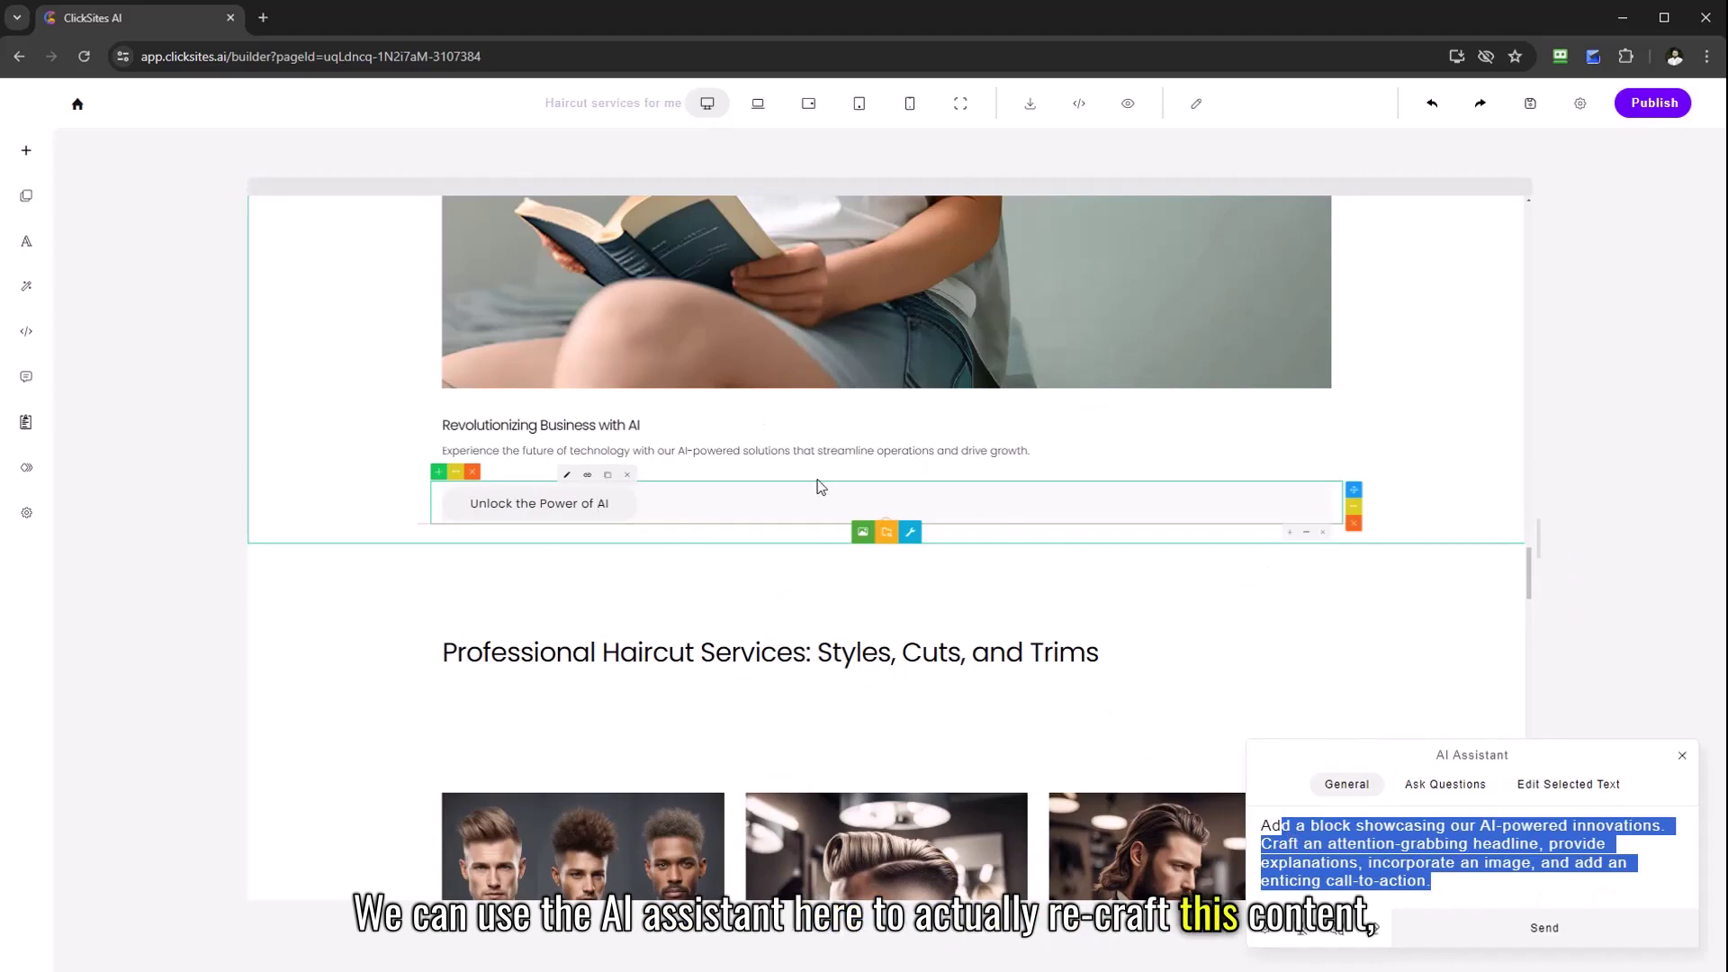
pyautogui.scroll(2, 1092, 548)
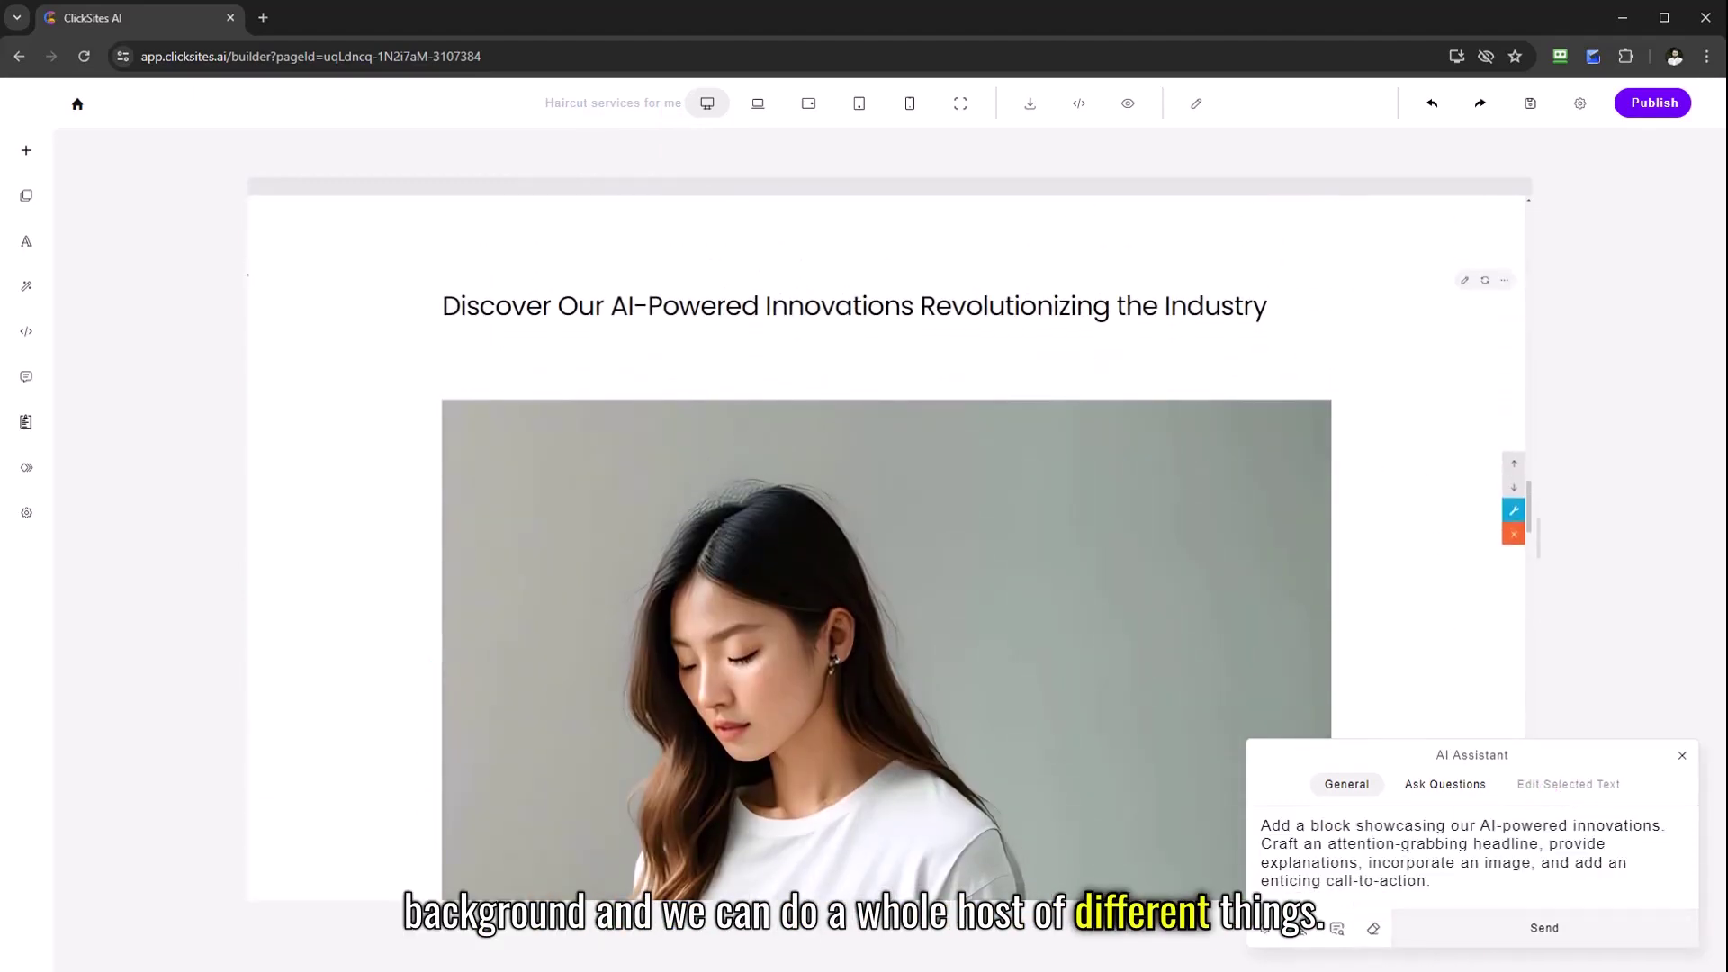
pyautogui.click(1445, 783)
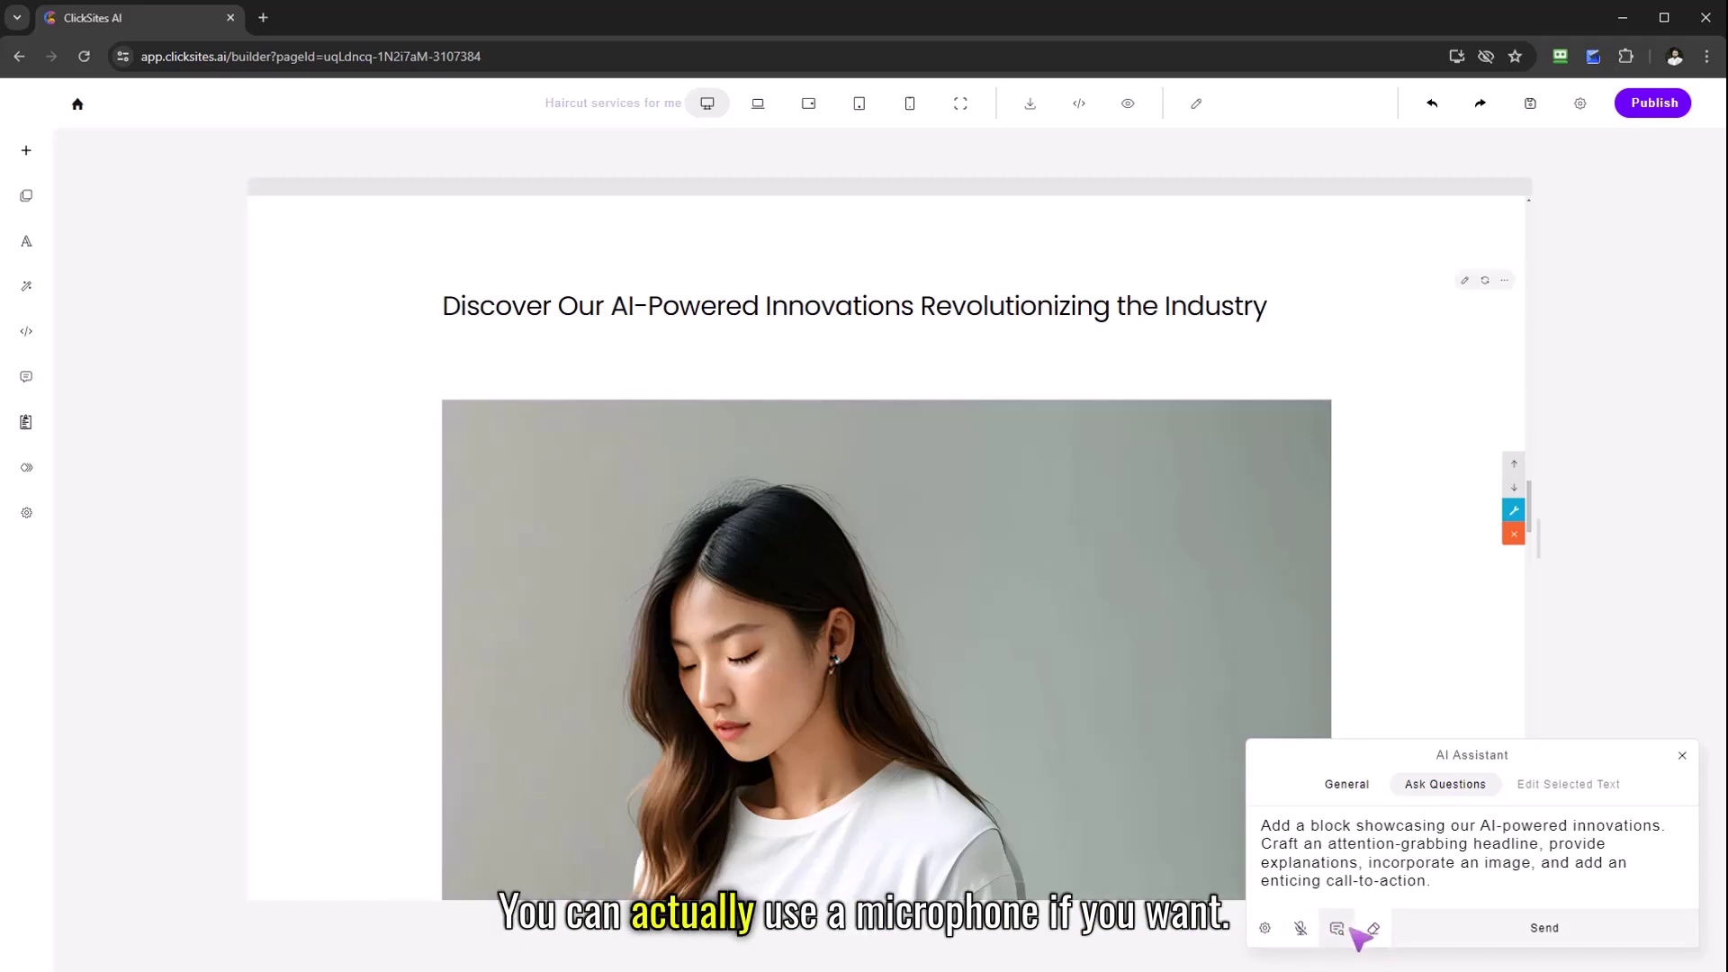
# - Browse the example prompt library, then close it and the AI Assistant panel to return to the innovations block
pyautogui.click(1339, 929)
pyautogui.scroll(5, 1649, 287)
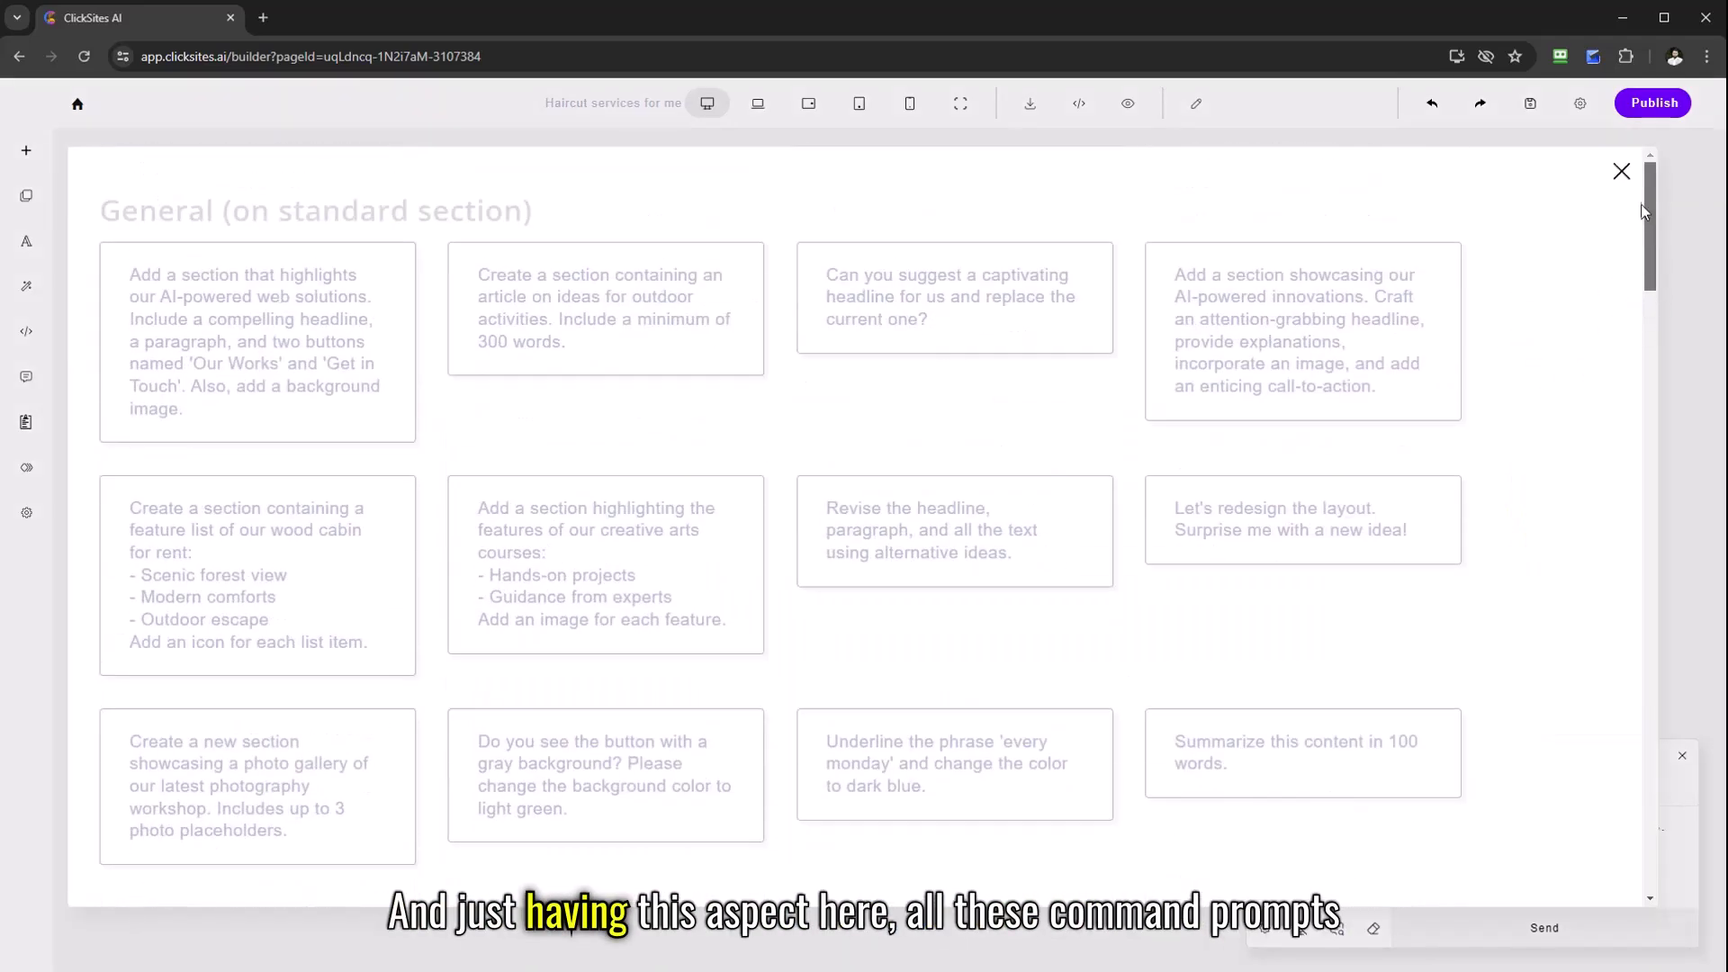
pyautogui.moveTo(1644, 228)
pyautogui.mouseDown()
pyautogui.moveTo(1631, 623)
pyautogui.moveTo(1629, 605)
pyautogui.moveTo(1656, 824)
pyautogui.moveTo(1649, 225)
pyautogui.mouseUp()
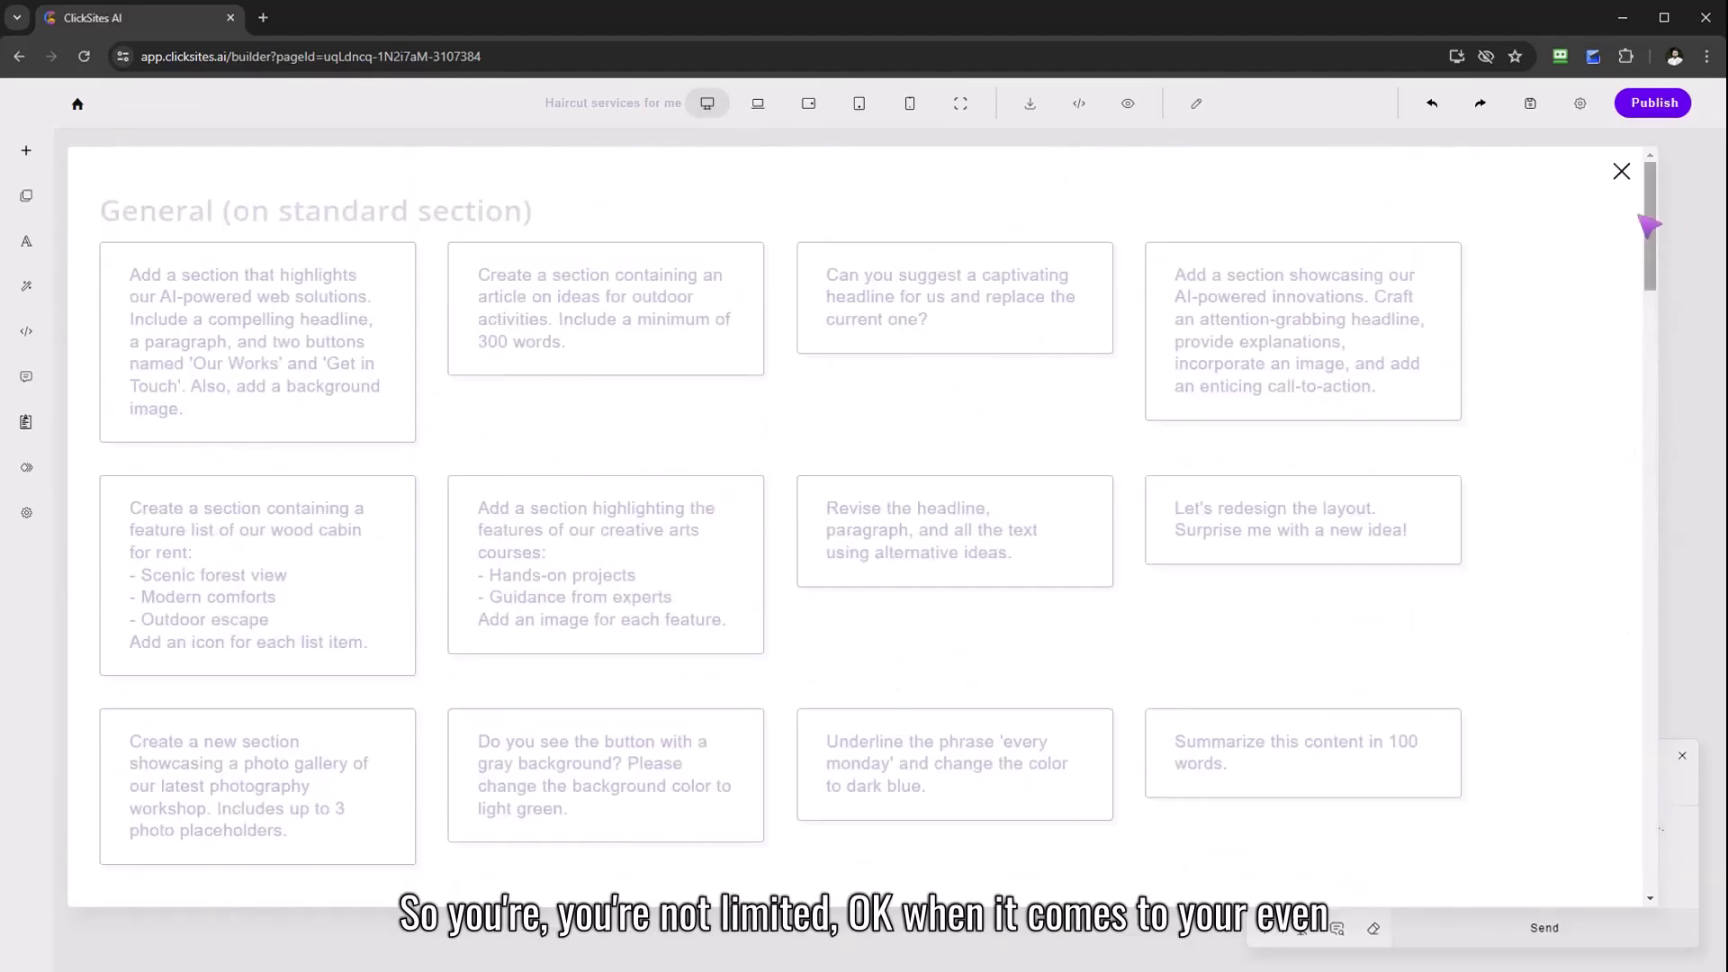
pyautogui.click(1623, 174)
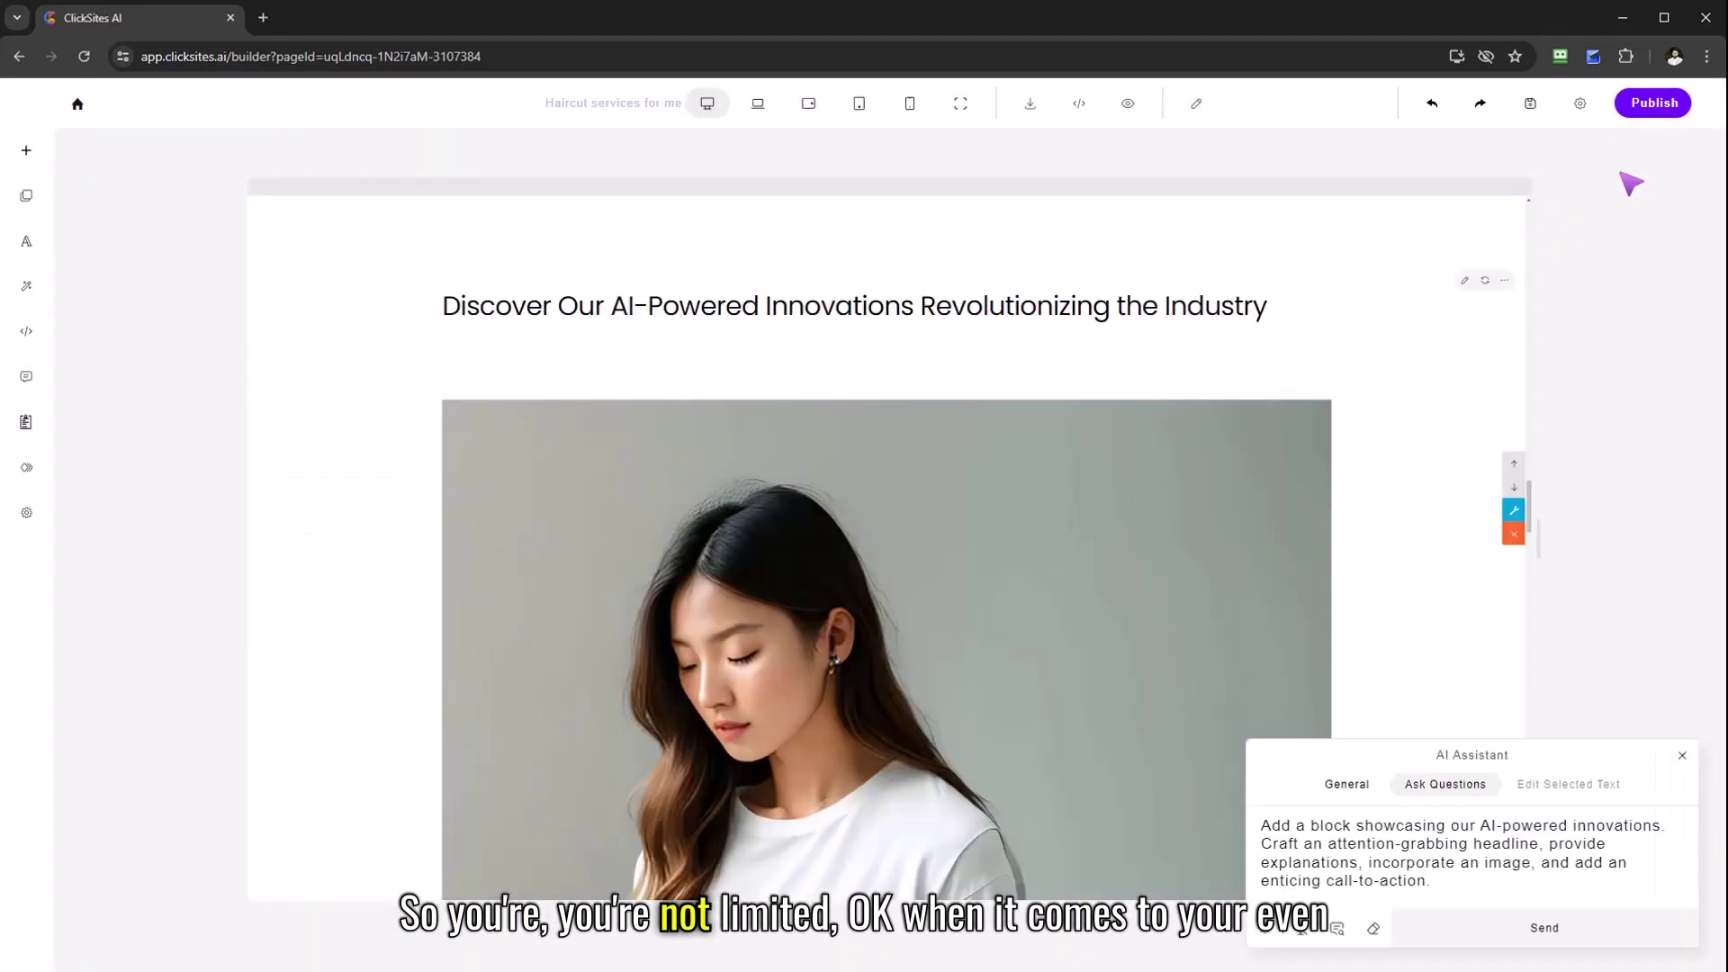
pyautogui.click(1682, 756)
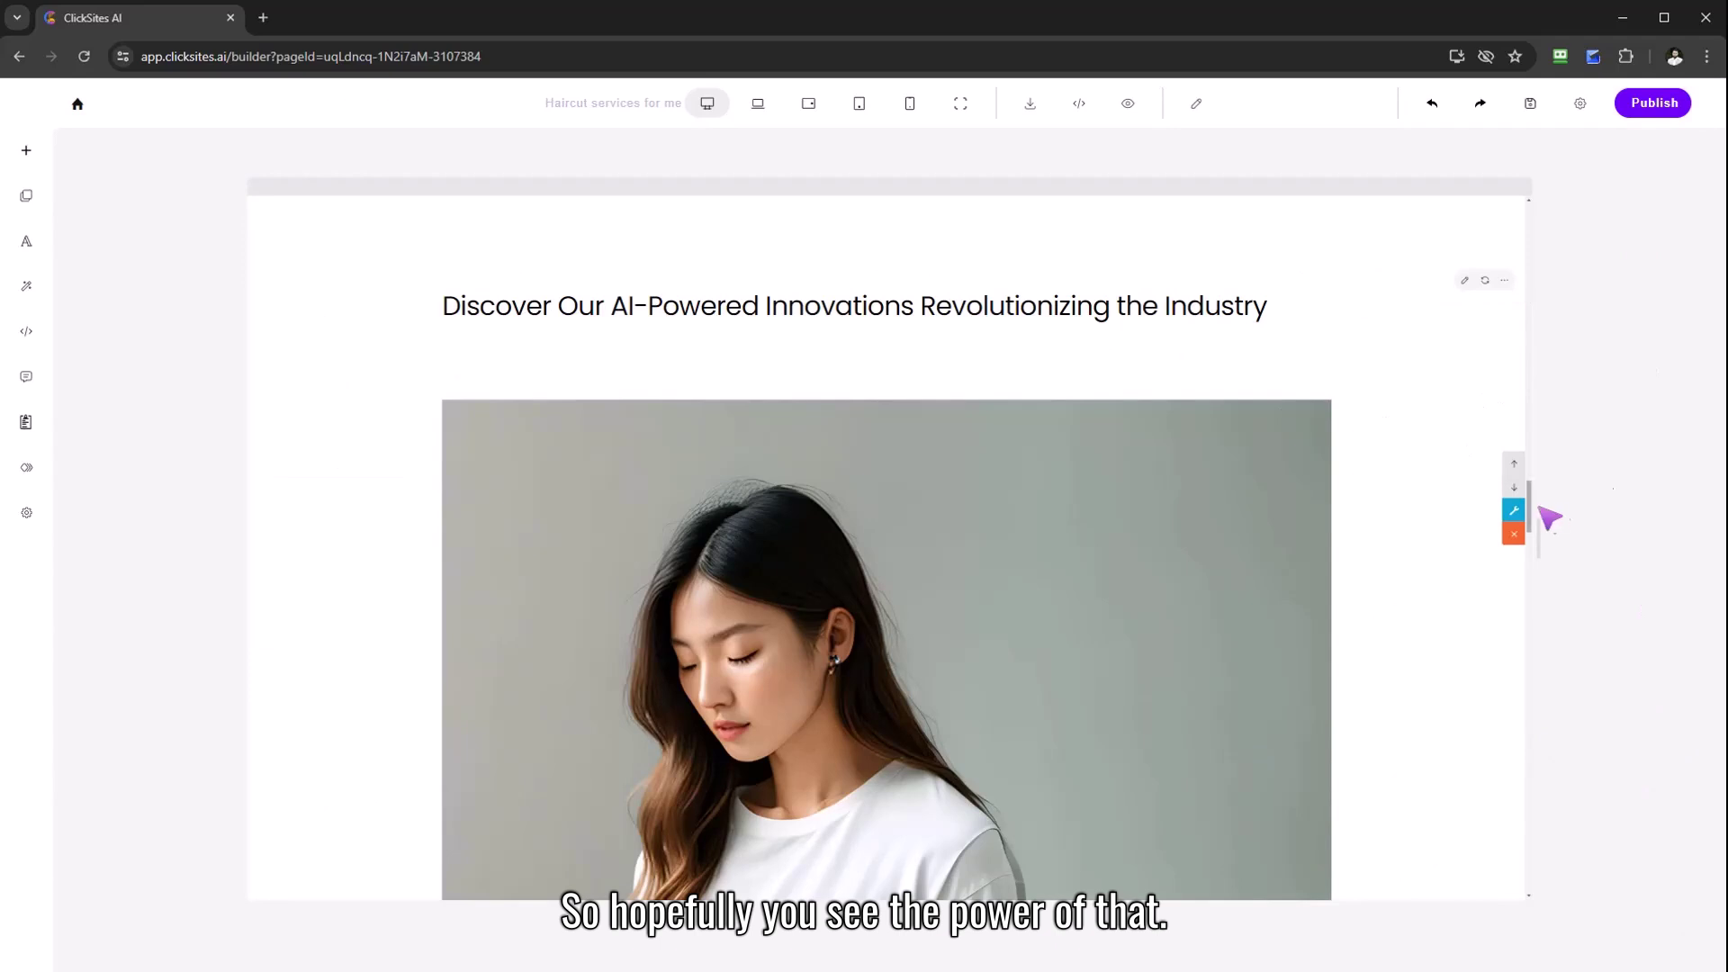
pyautogui.moveTo(1529, 511); pyautogui.dragTo(1524, 386)
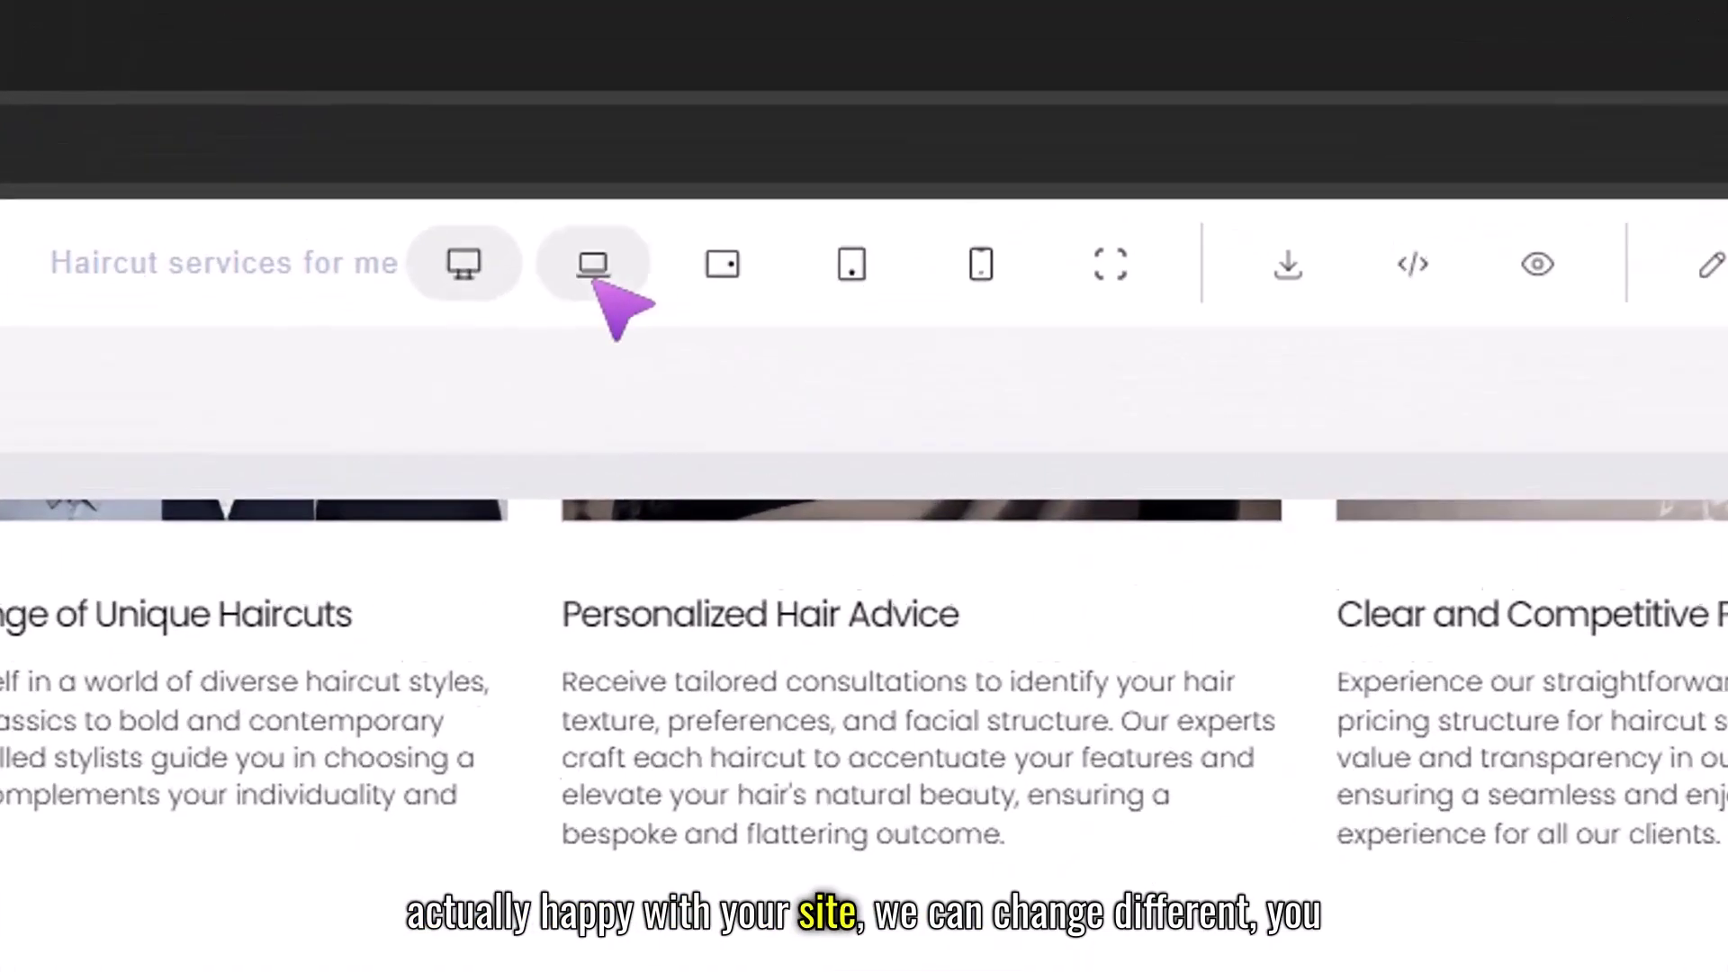
pyautogui.click(757, 102)
pyautogui.click(762, 191)
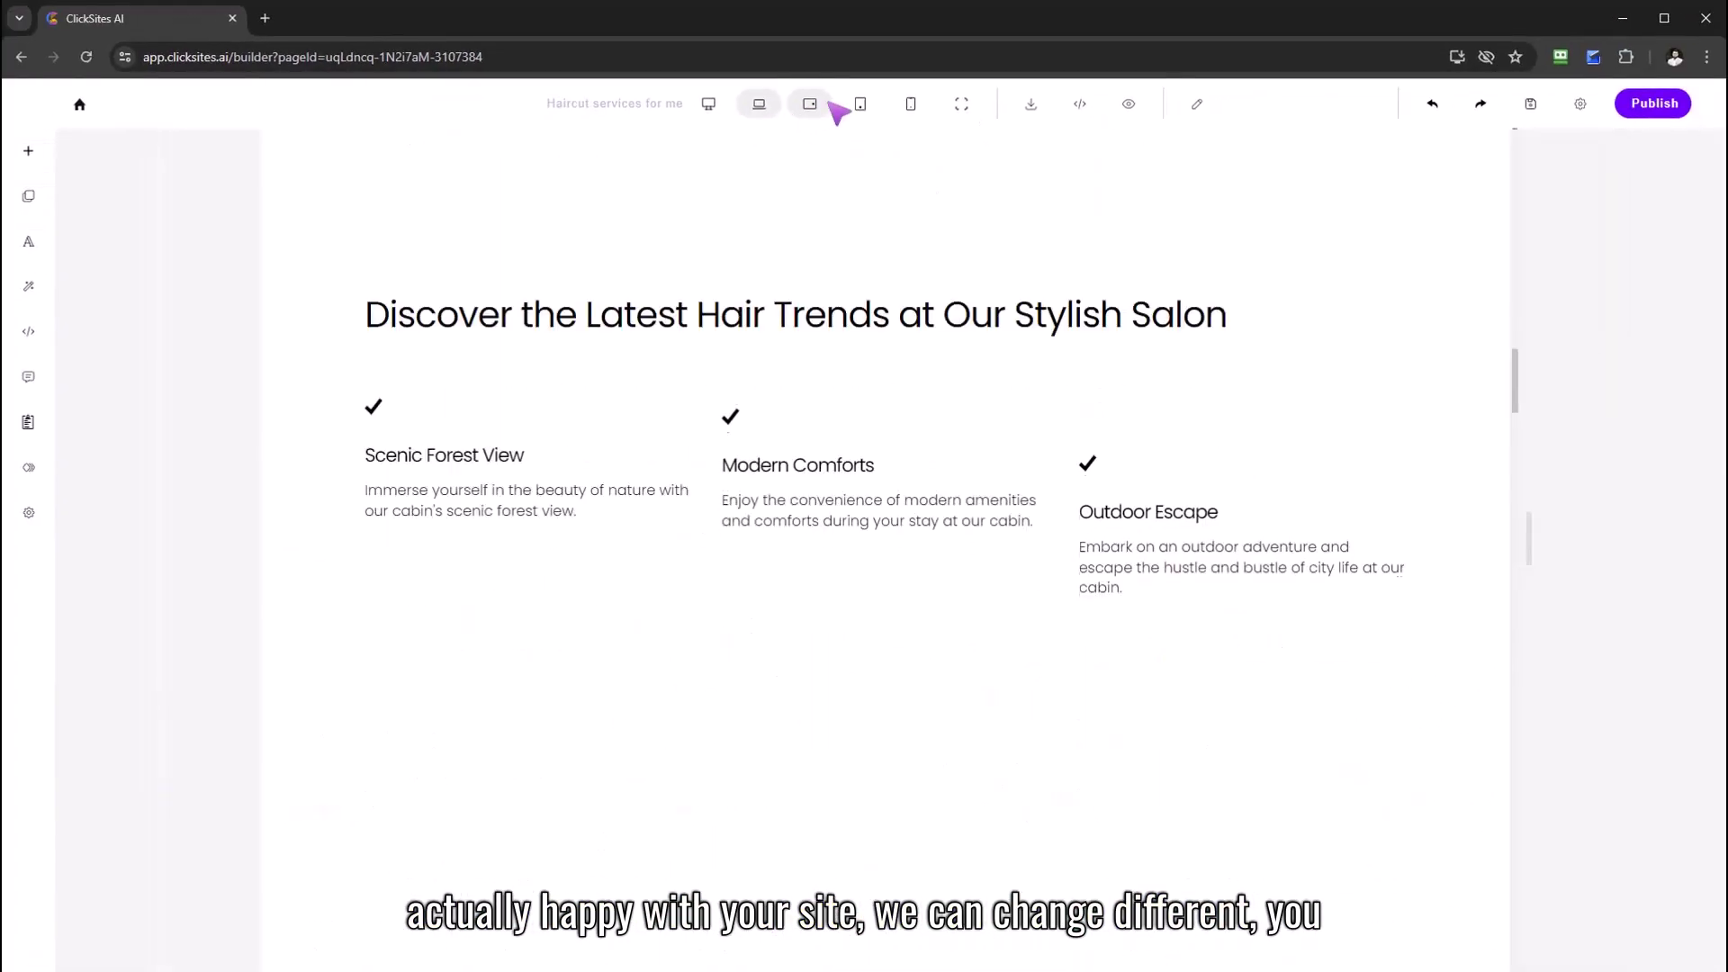
pyautogui.click(856, 191)
pyautogui.click(911, 104)
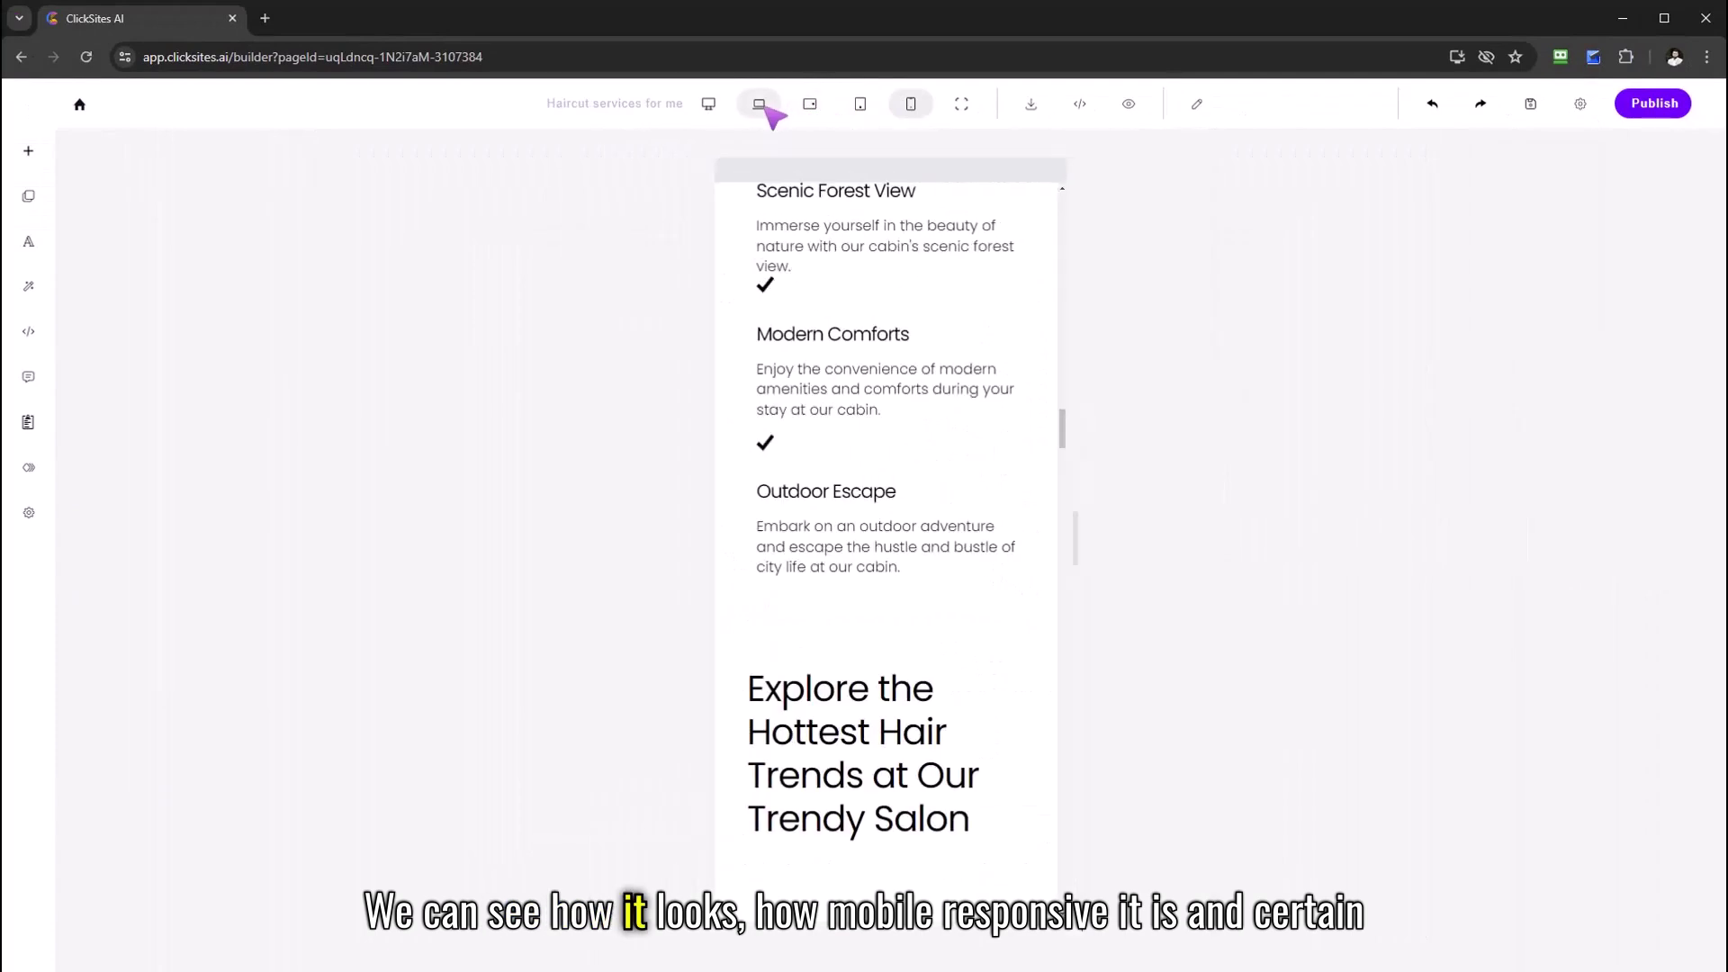
pyautogui.click(759, 104)
pyautogui.click(809, 104)
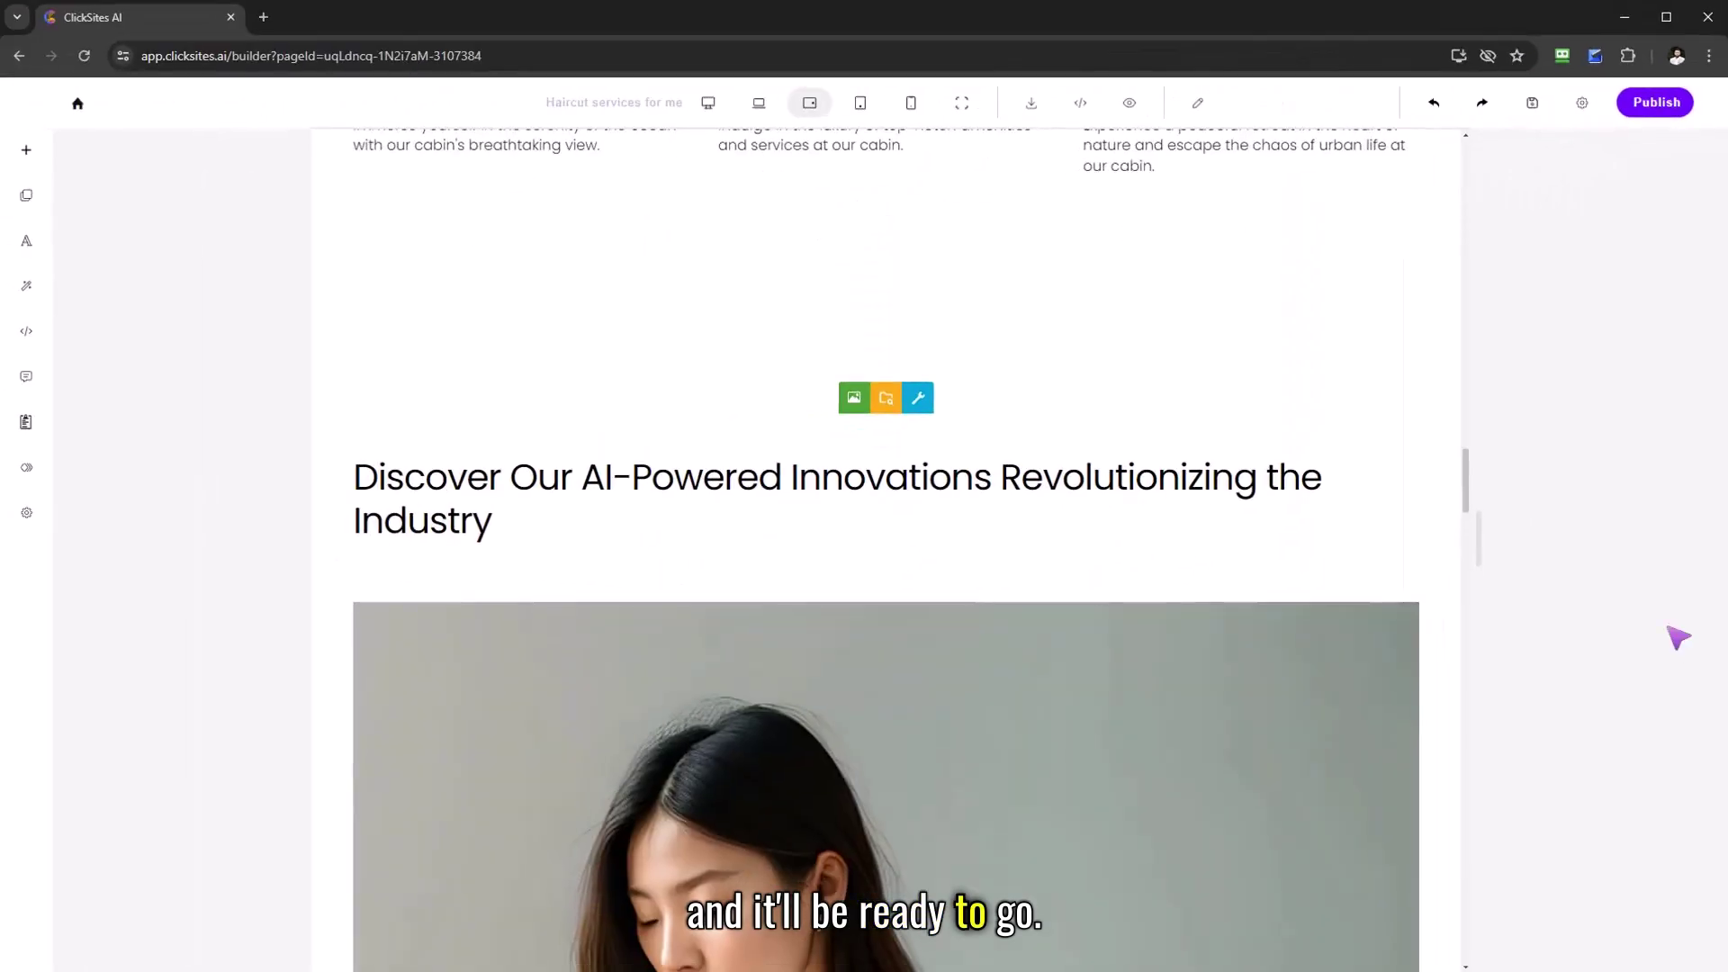
pyautogui.scroll(10, 1465, 500)
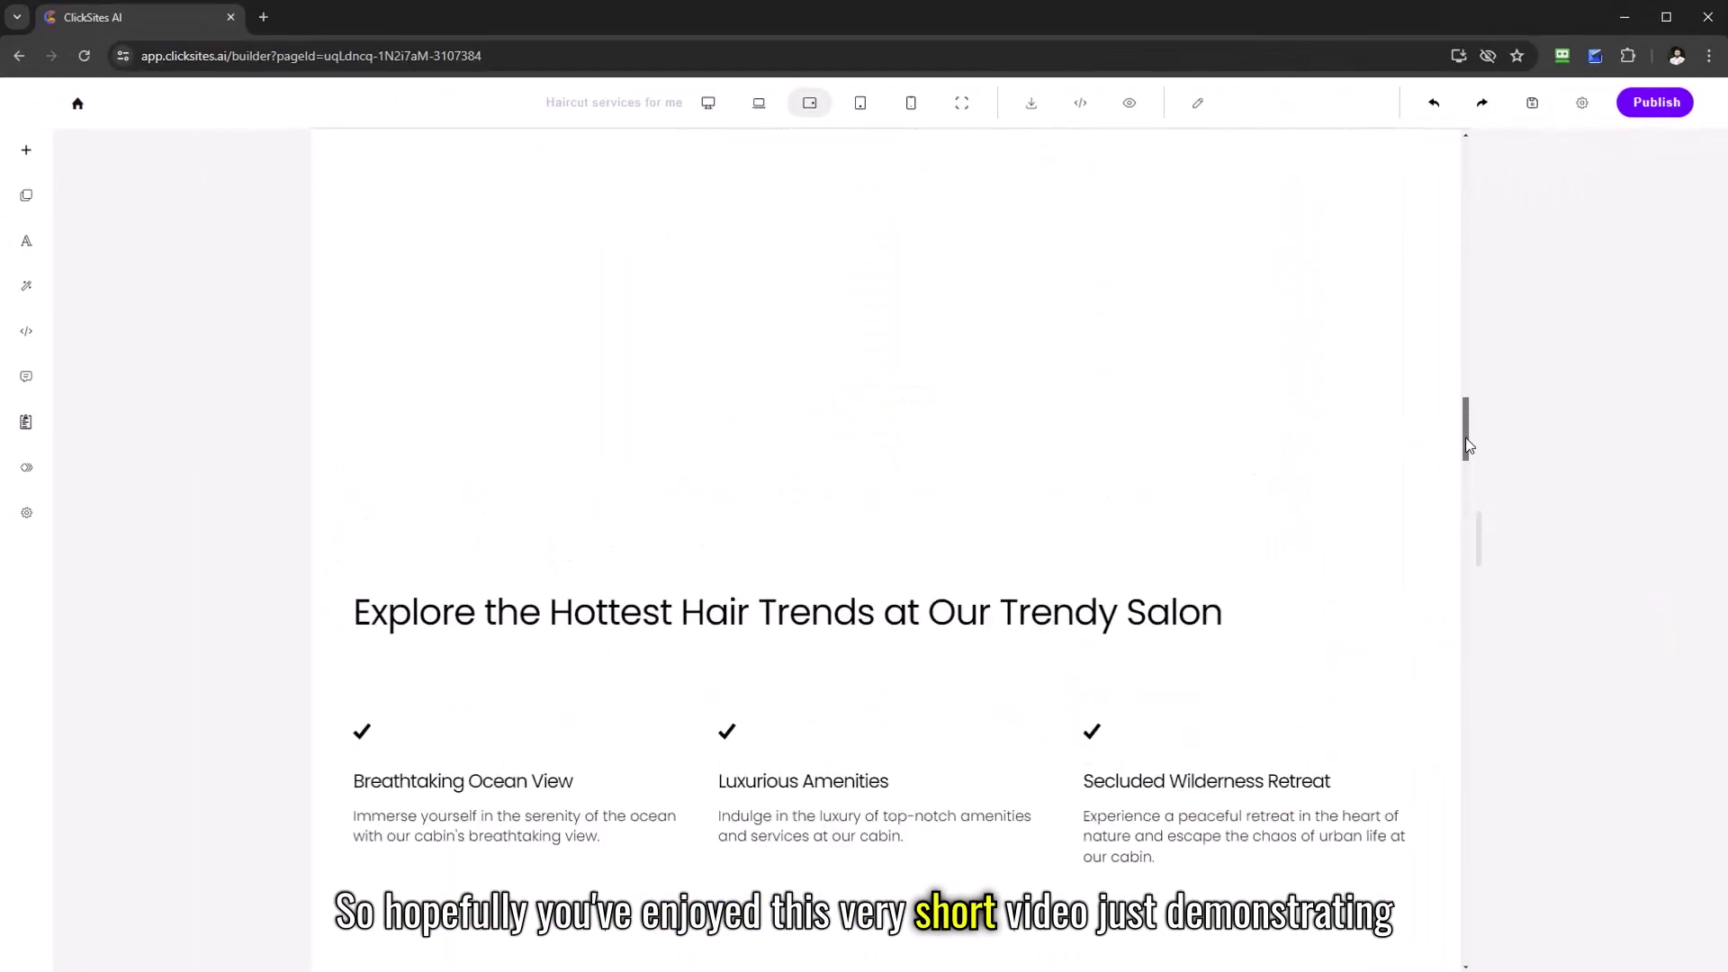
pyautogui.click(709, 102)
pyautogui.moveTo(1535, 414)
pyautogui.mouseDown()
pyautogui.moveTo(1536, 361)
pyautogui.moveTo(1535, 387)
pyautogui.mouseUp()
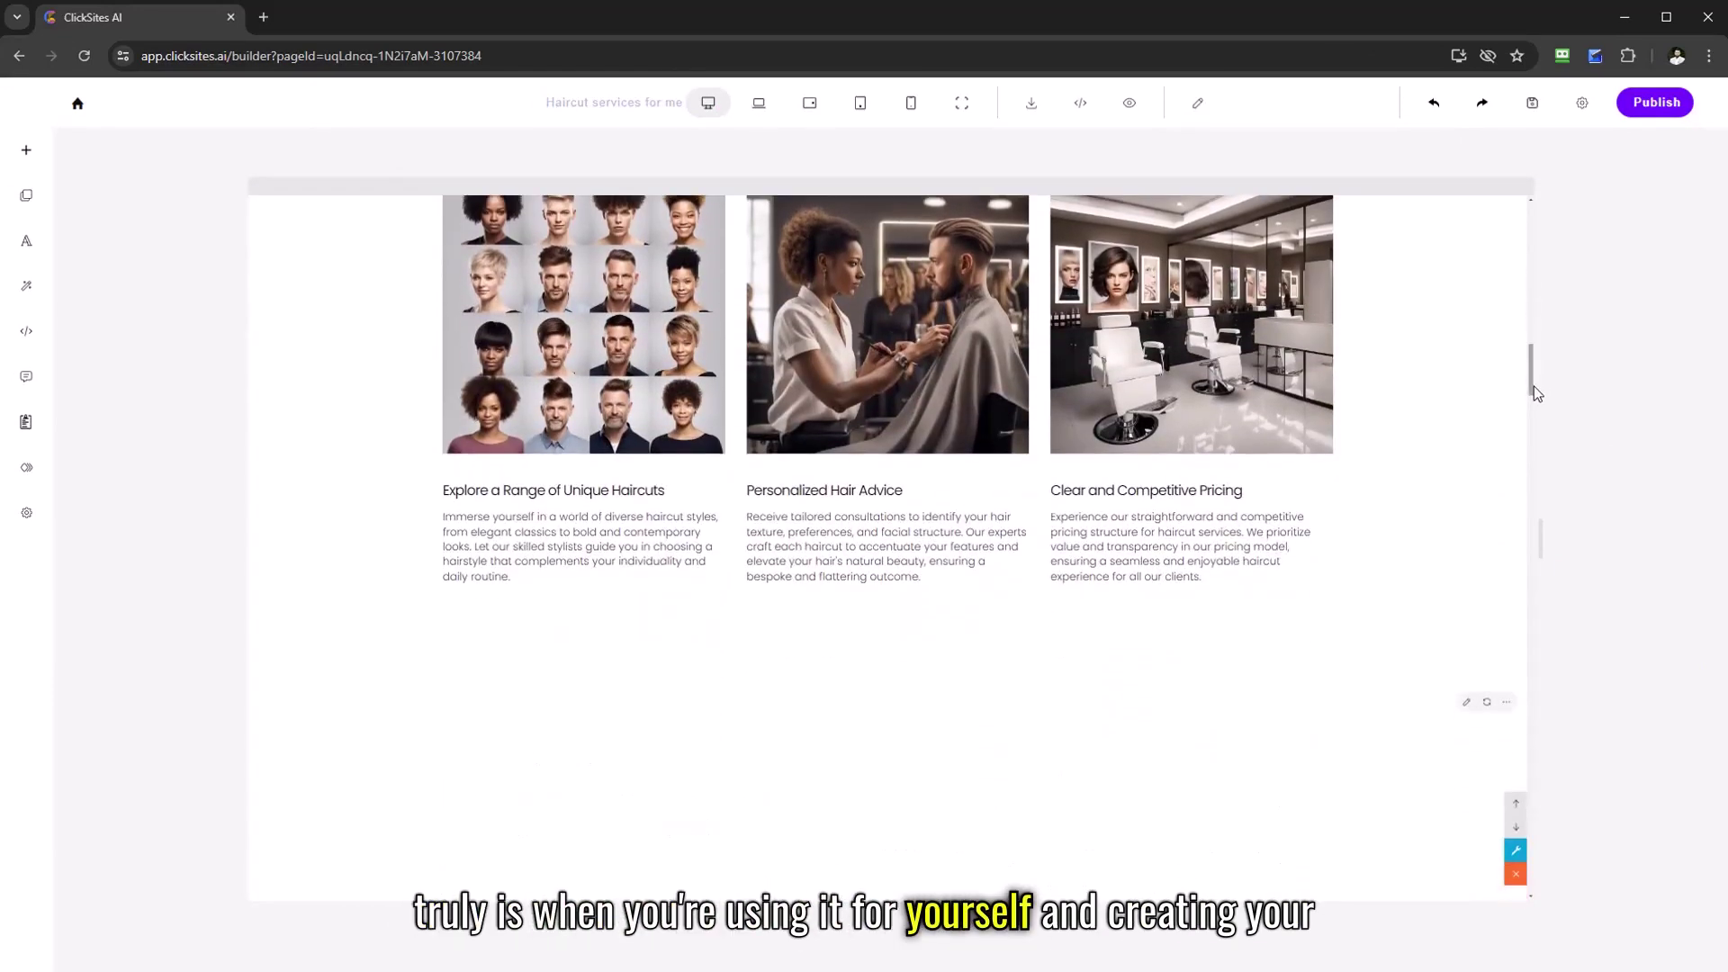